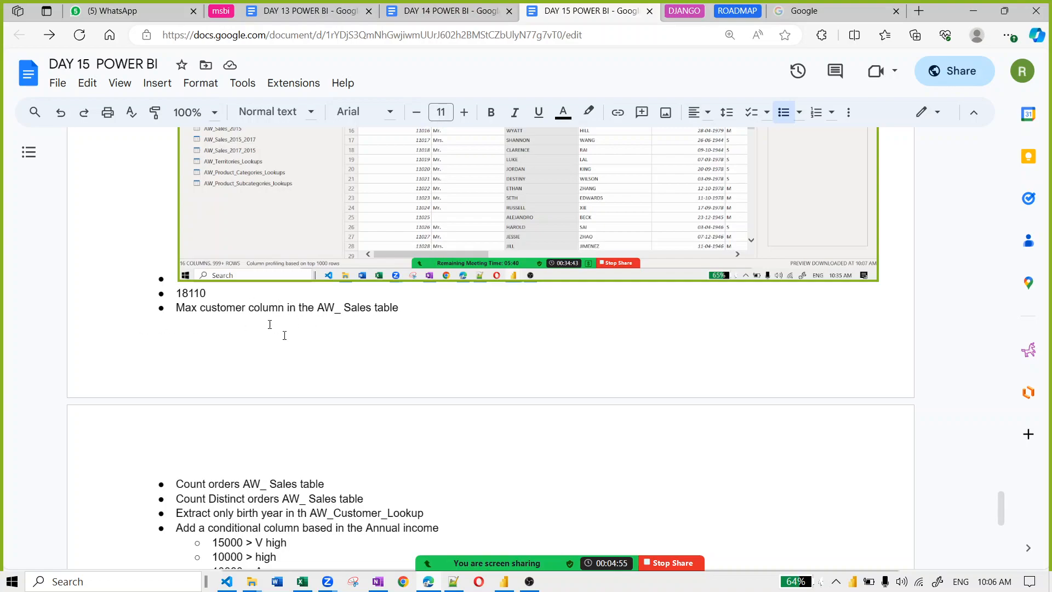
Step: Switch to Power BI Desktop and open the AW_OCT__Revision_16 data in the Power Query Editor
left_click(433, 585)
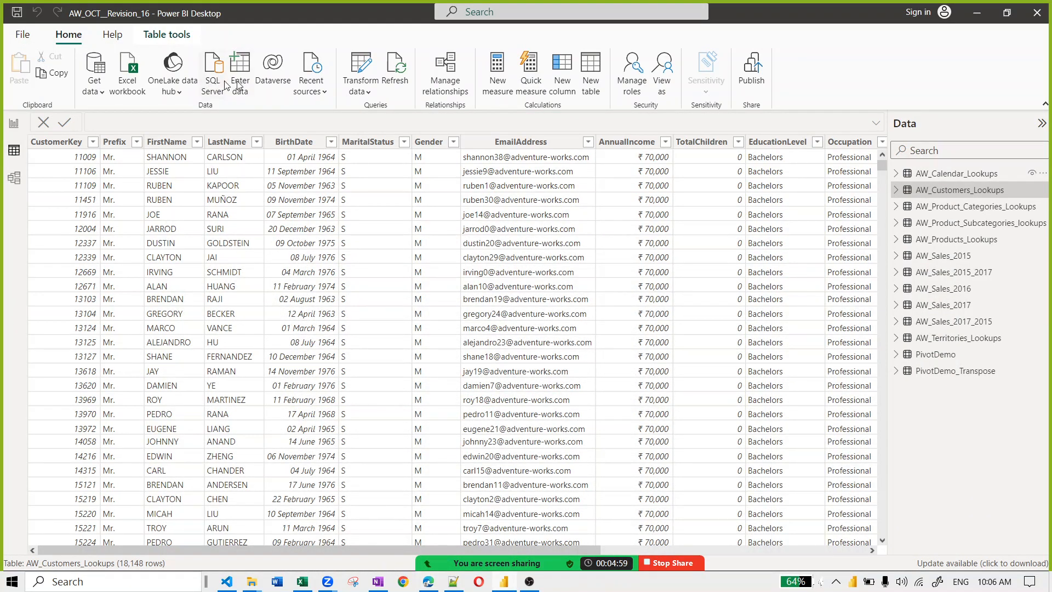
left_click(357, 71)
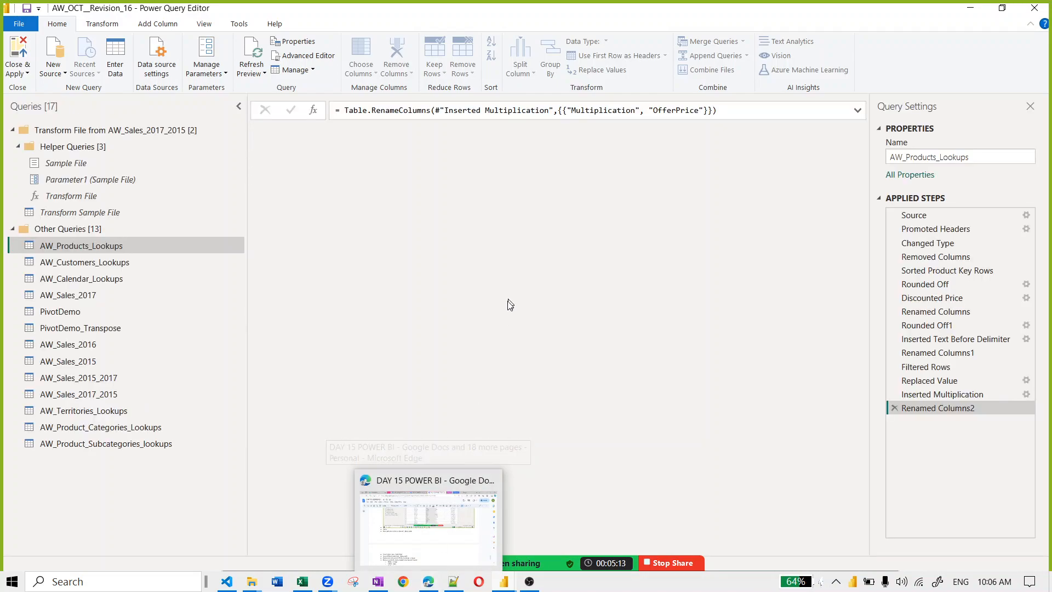
Step: Switch to the DAY 15 POWER BI document and read the exercise on the max customer column in the AW_ Sales table
left_click(430, 583)
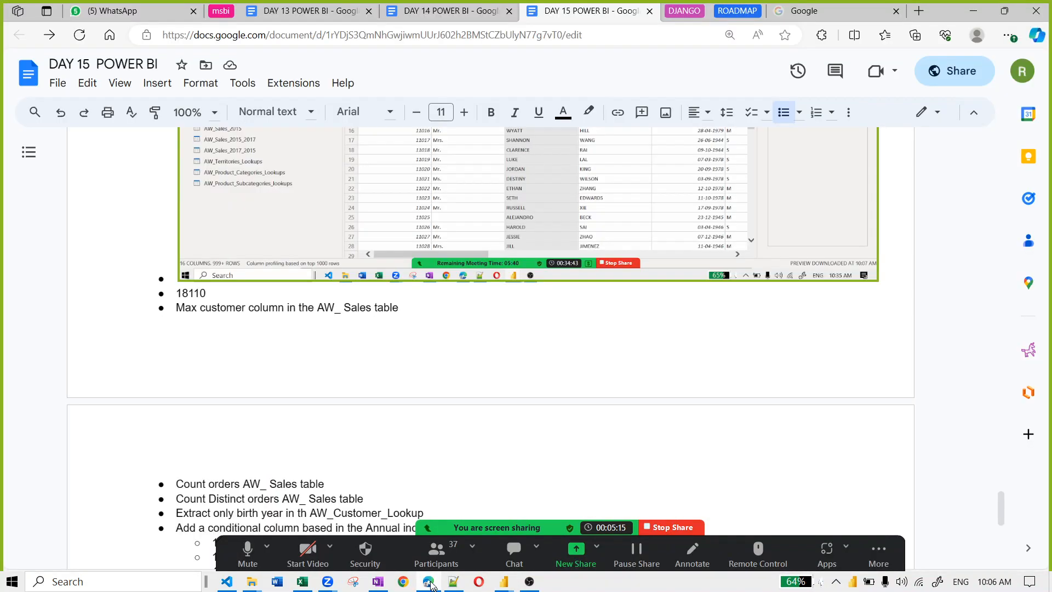
scroll(341, 291, "up", 3)
scroll(341, 291, "down", 1)
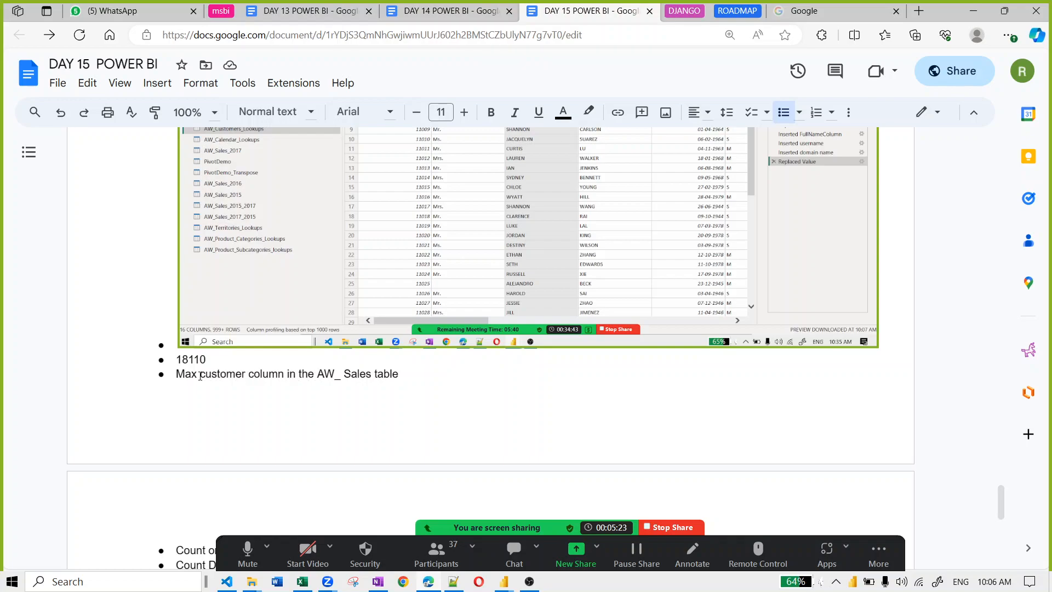
left_click_drag(200, 376, 236, 376)
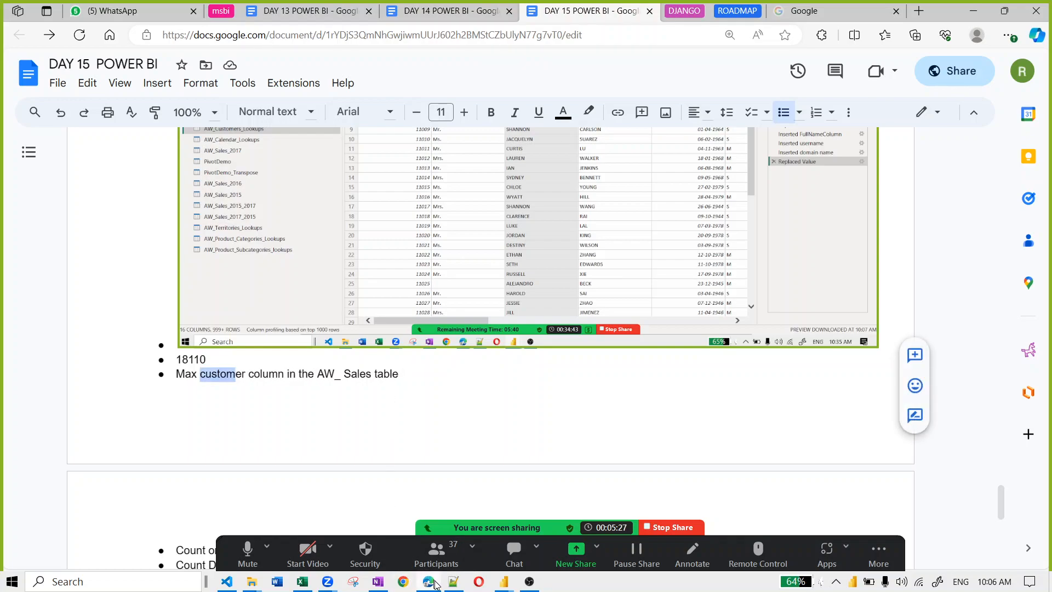
Step: Return to the Power Query Editor and refresh the data preview of the AW_Sales_2017_2015 query
mouse_move(504, 583)
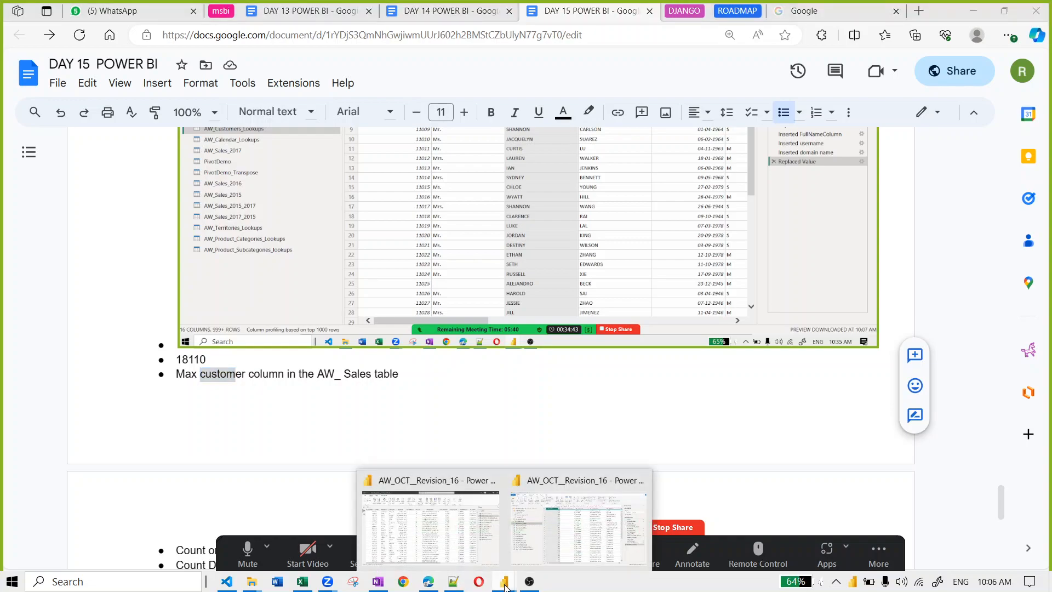
left_click(523, 525)
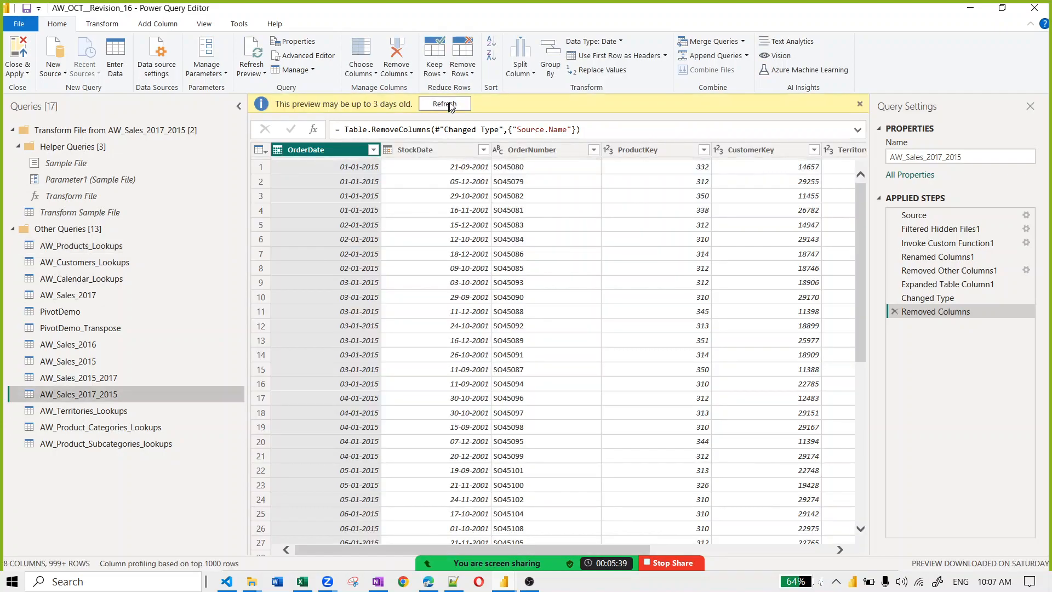
left_click(445, 104)
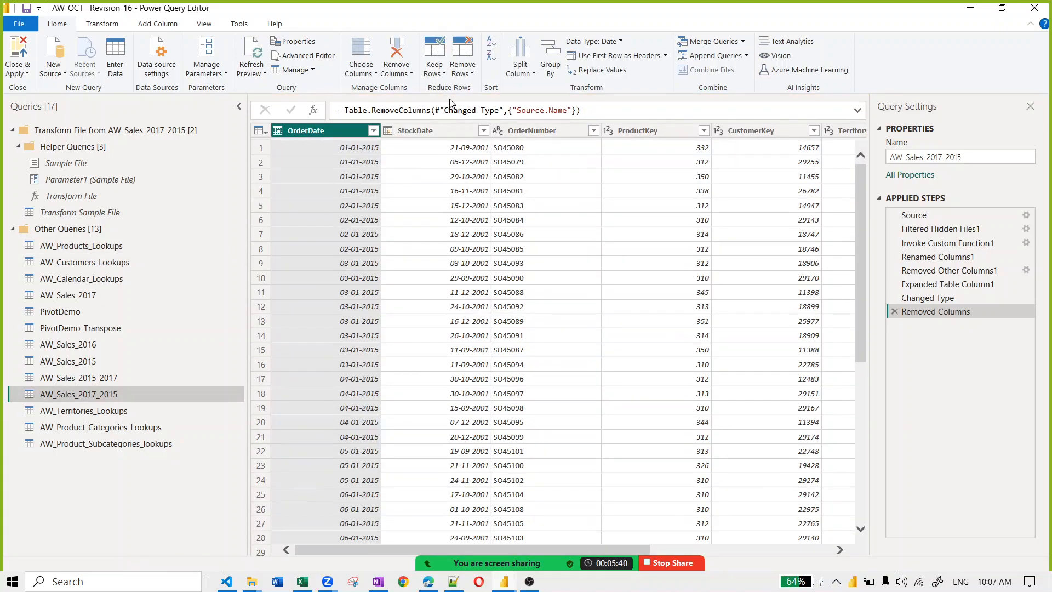
Step: Look through the AW_Sales_2017_2015 columns between OrderNumber and OrderQuantity to locate the customer column
left_click(666, 130)
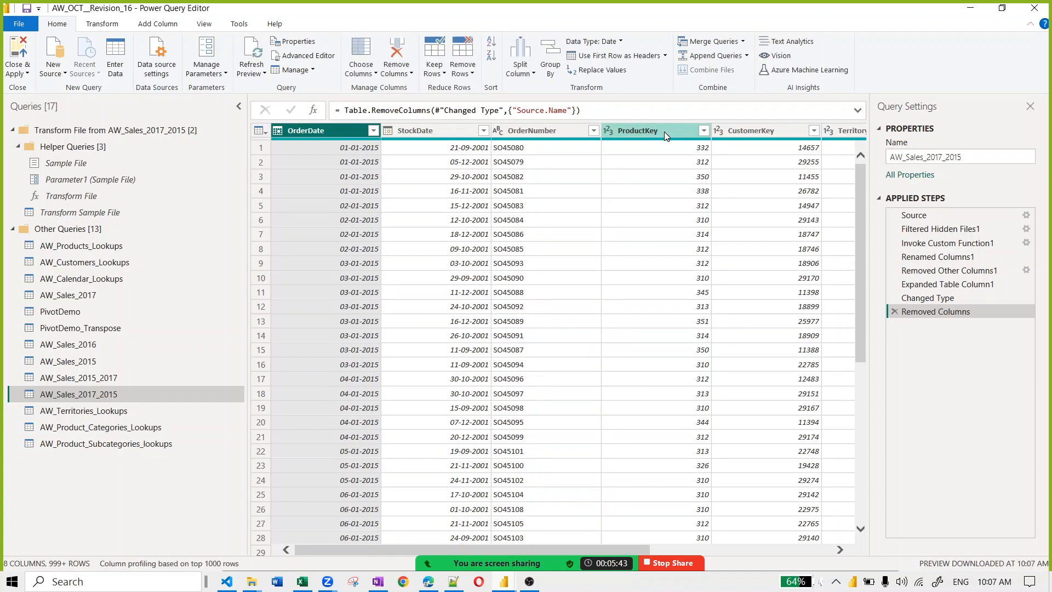
key("Right")
key("Right")
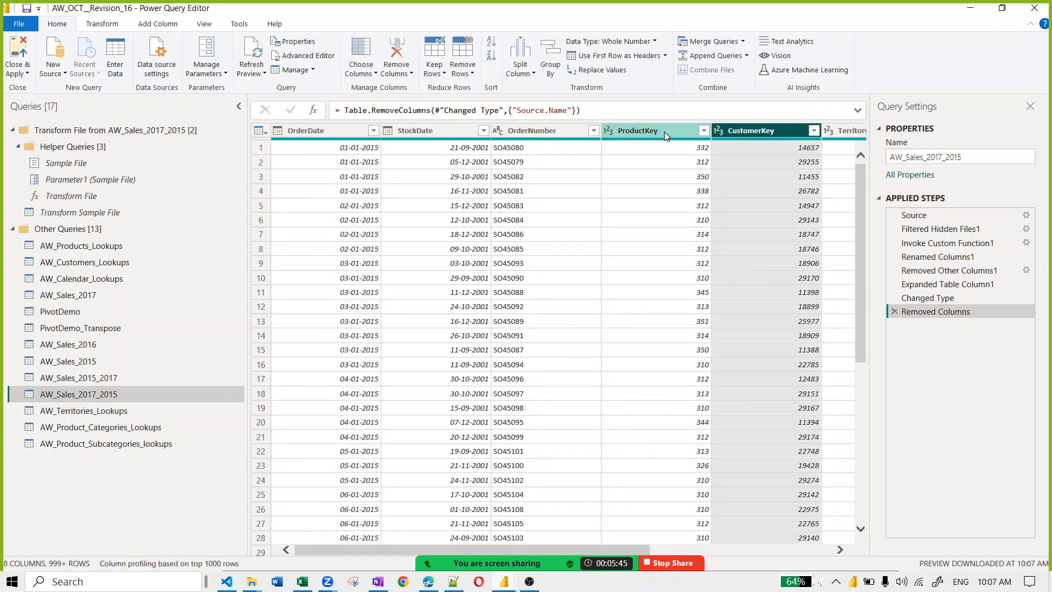
key("Right")
key("Right")
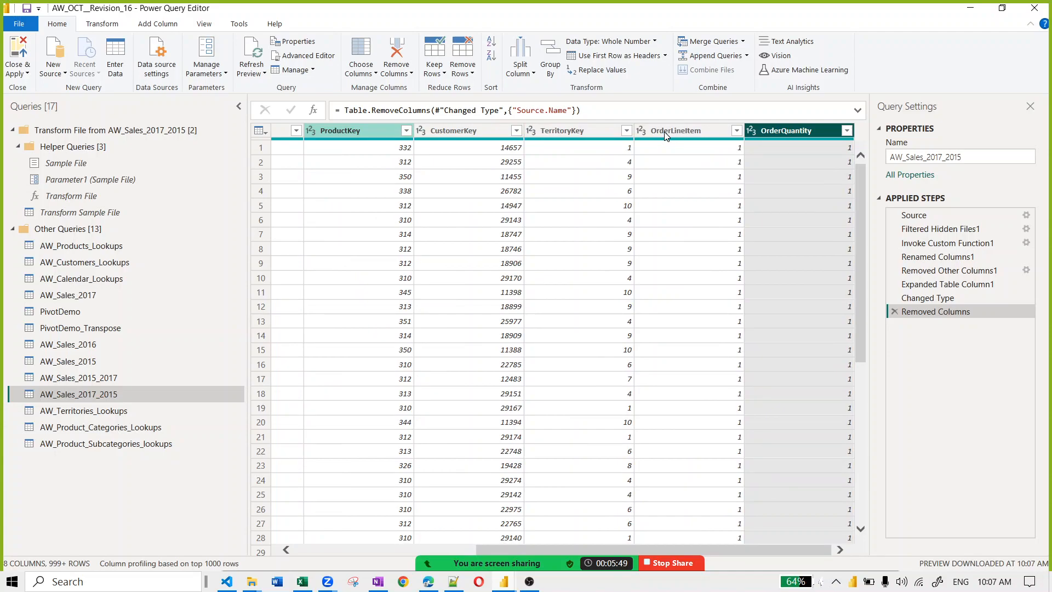
key("Left")
key("Left")
key("Left")
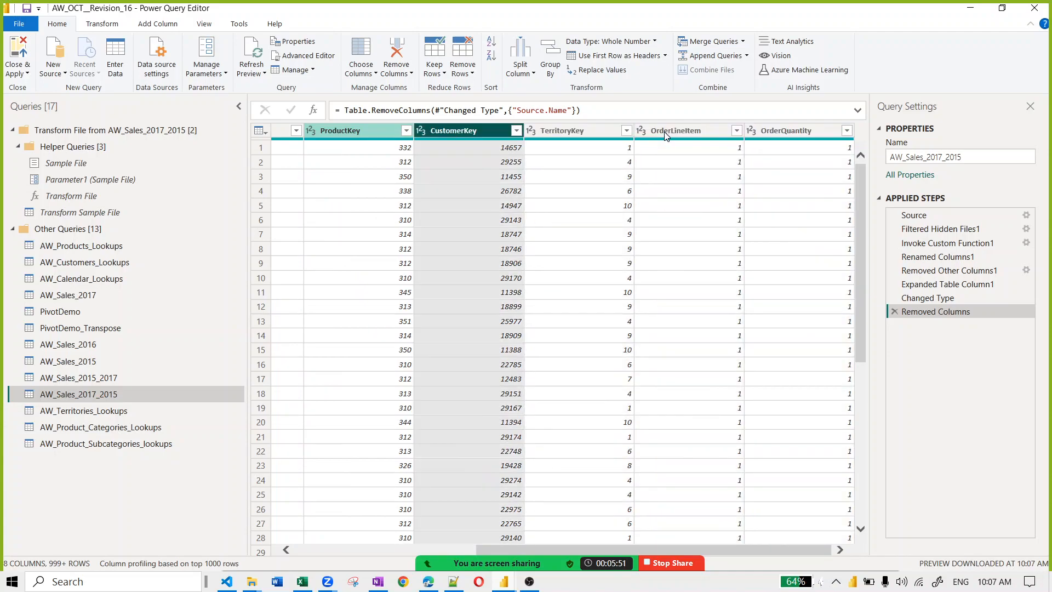
key("Left")
key("Left")
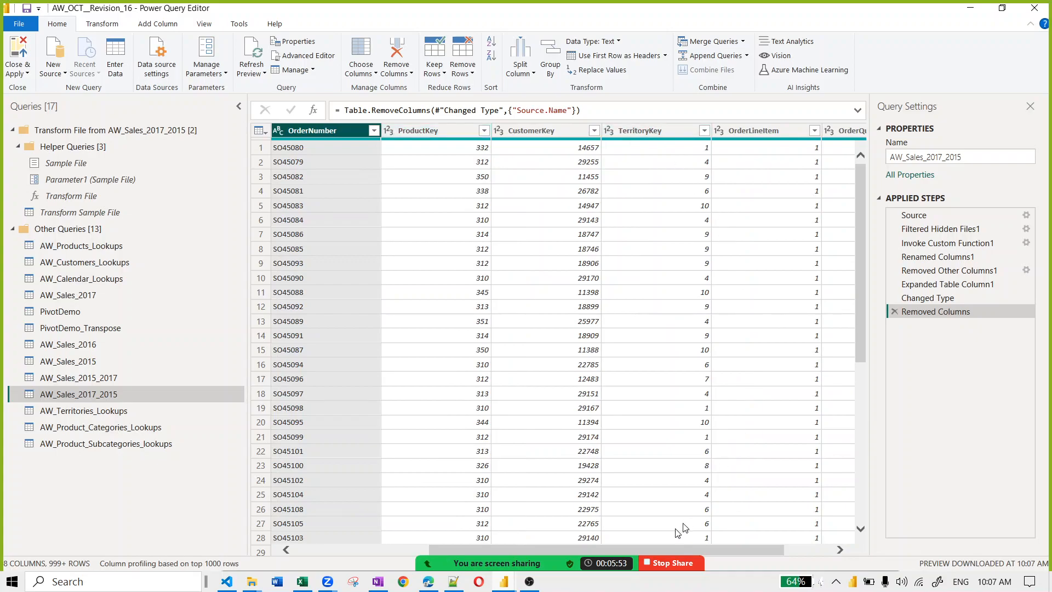
Step: Recheck the max customer exercise in the DAY 15 POWER BI document and return to the Power Query Editor
left_click(428, 588)
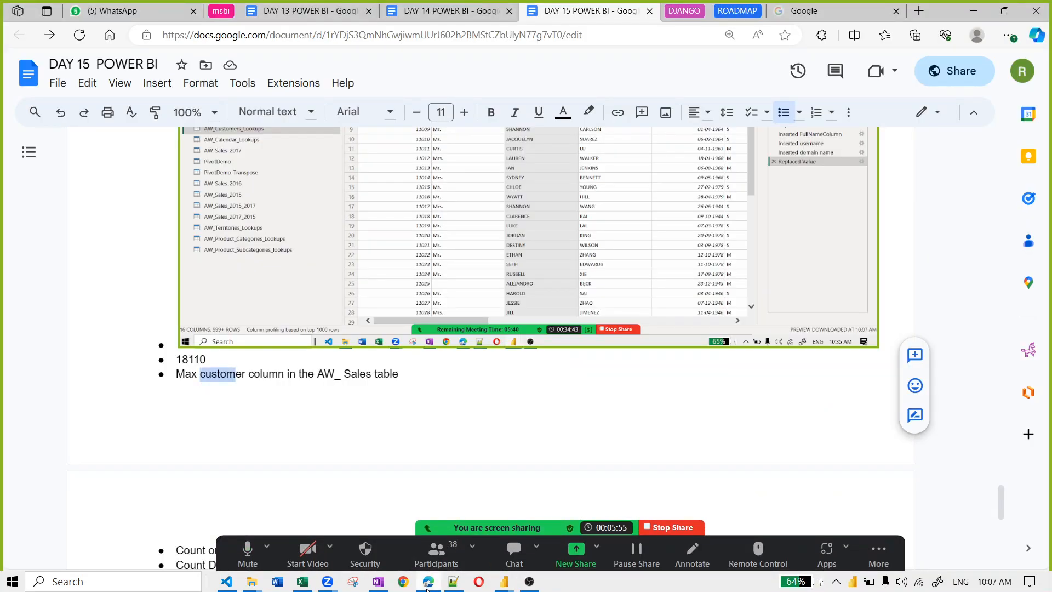
left_click(427, 588)
left_click(428, 588)
left_click(431, 586)
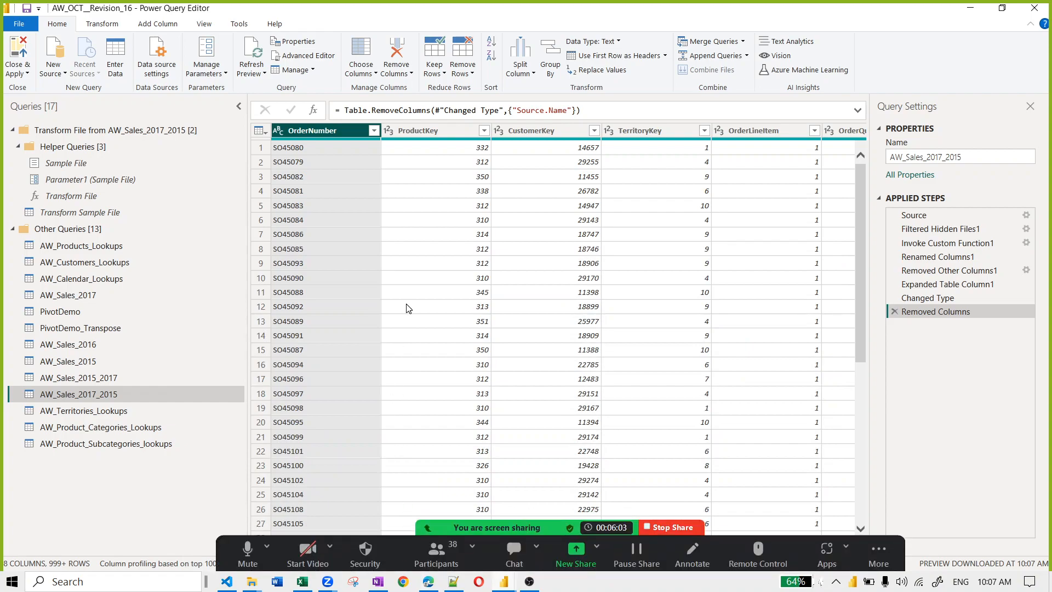
Step: Select the CustomerKey column in AW_Sales_2017_2015 and view the statistics operations available for it
left_click(549, 130)
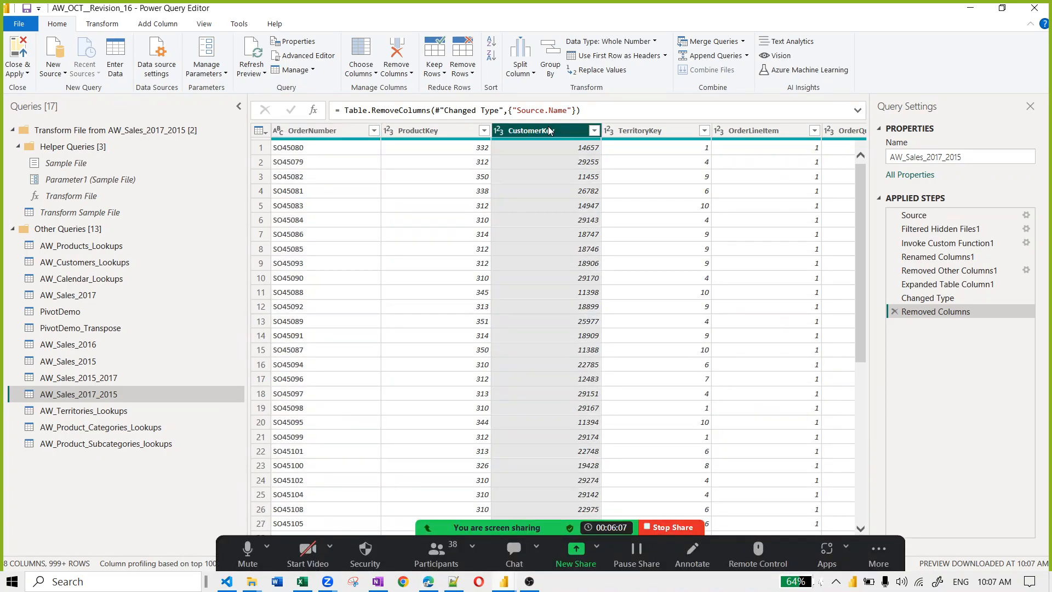
key("Right")
key("Right")
key("Right")
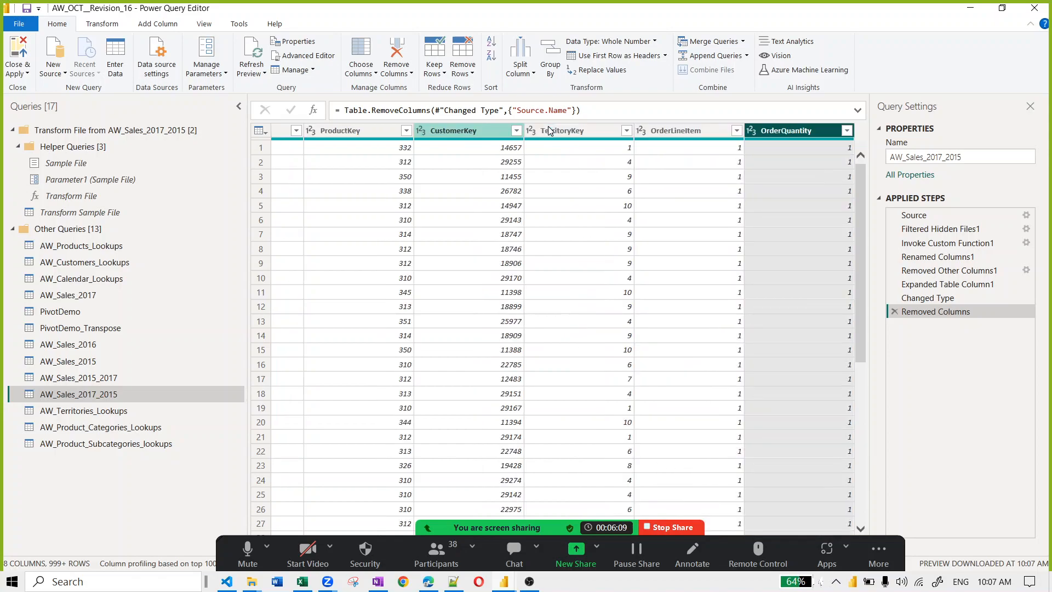
key("Left")
key("Left")
key("Left")
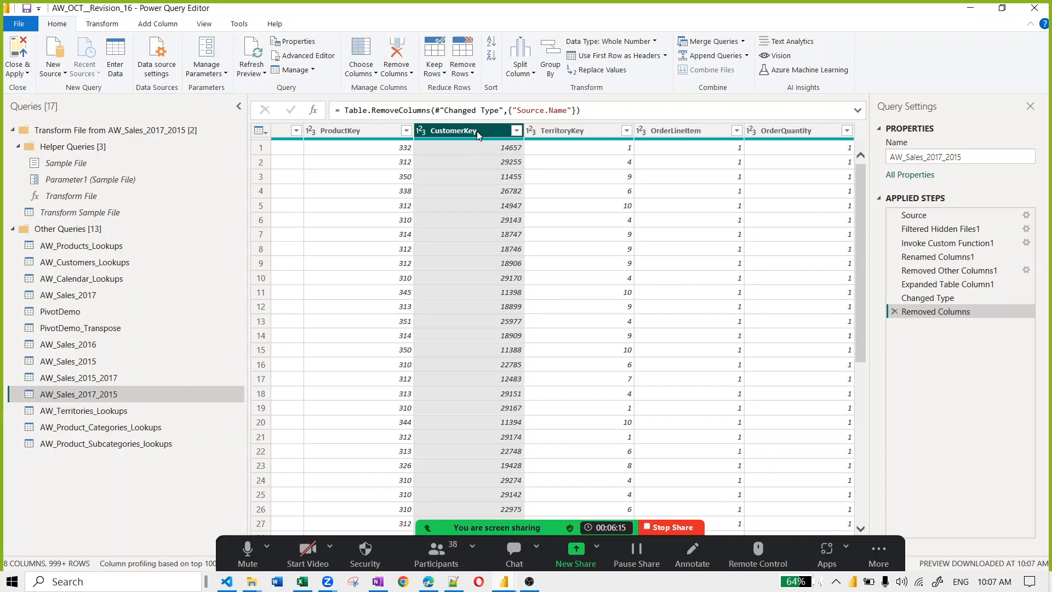
left_click(117, 27)
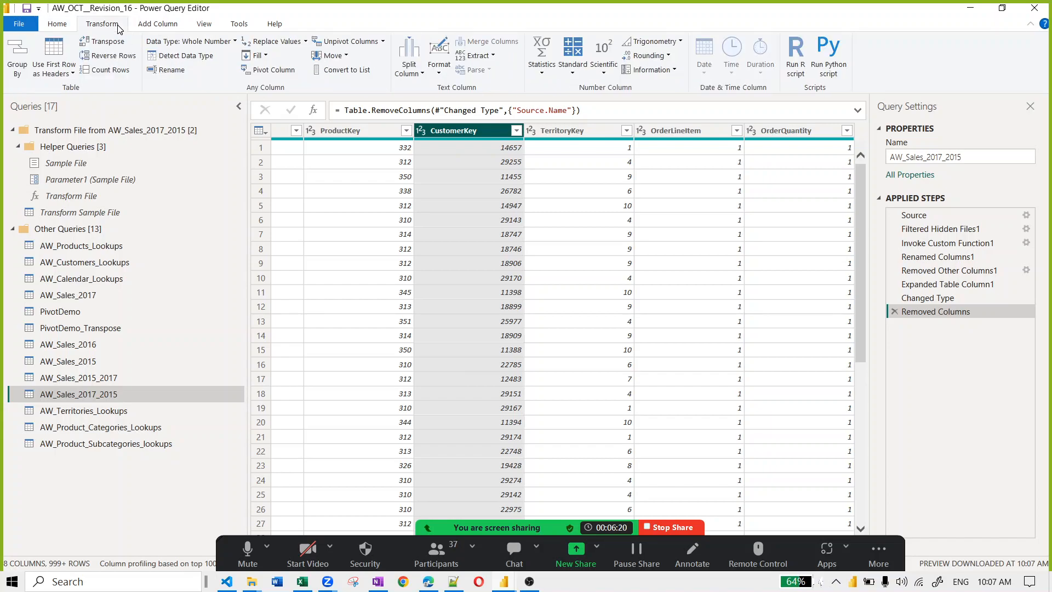
left_click(542, 72)
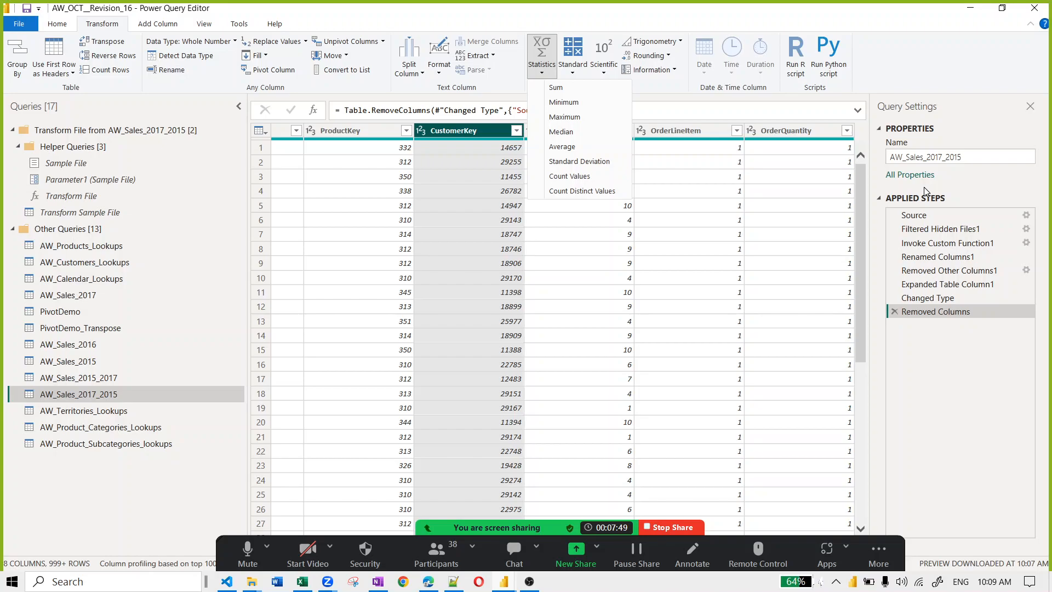
Step: Review the distinct customer names exercise and its screenshot in the DAY 15 POWER BI document
key("alt+Tab")
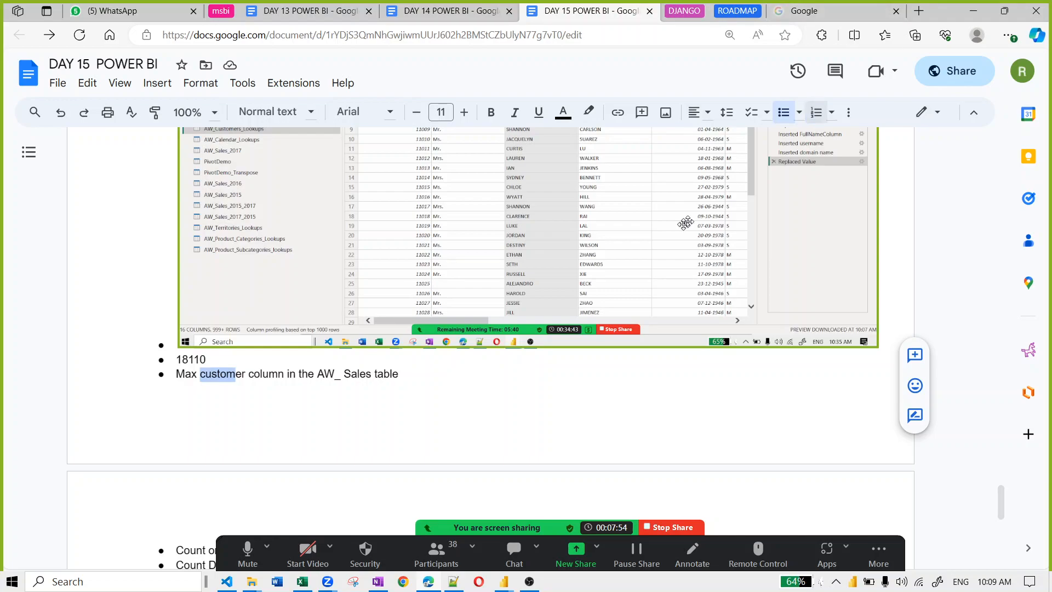
scroll(559, 274, "up", 10)
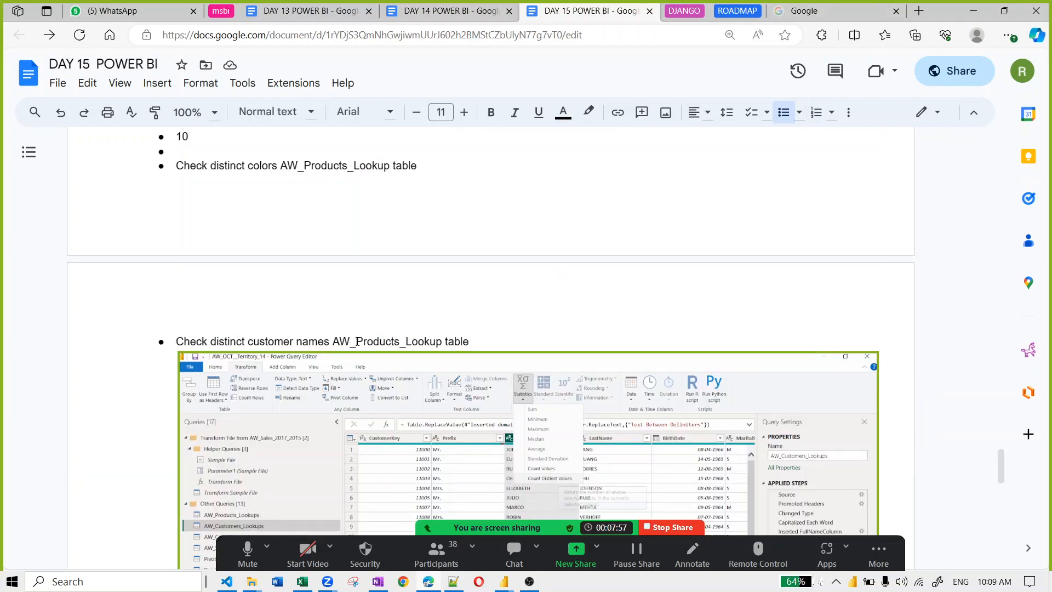
scroll(357, 342, "down", 7)
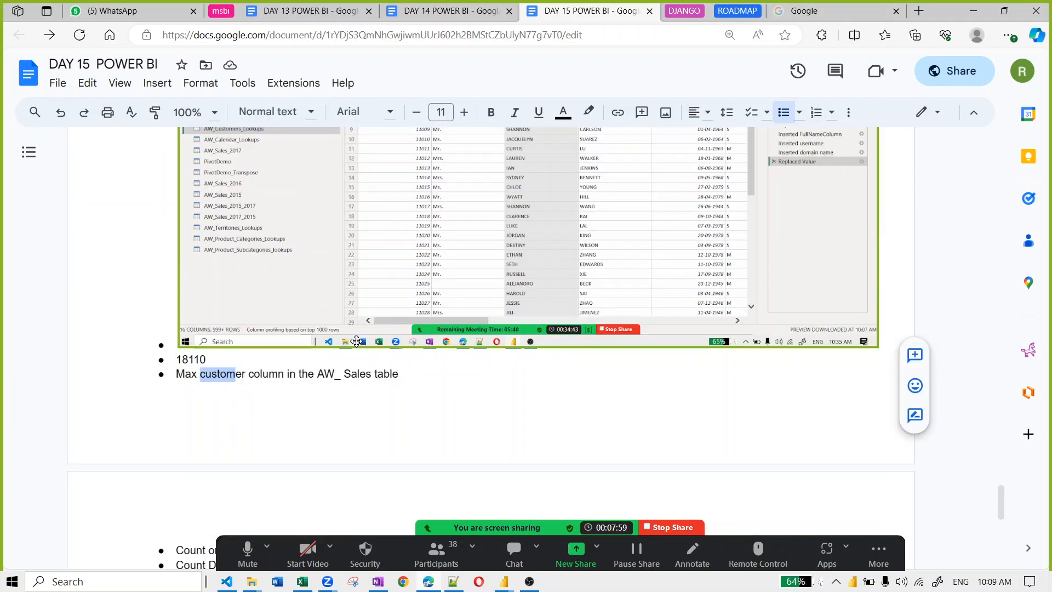
key("alt+Tab")
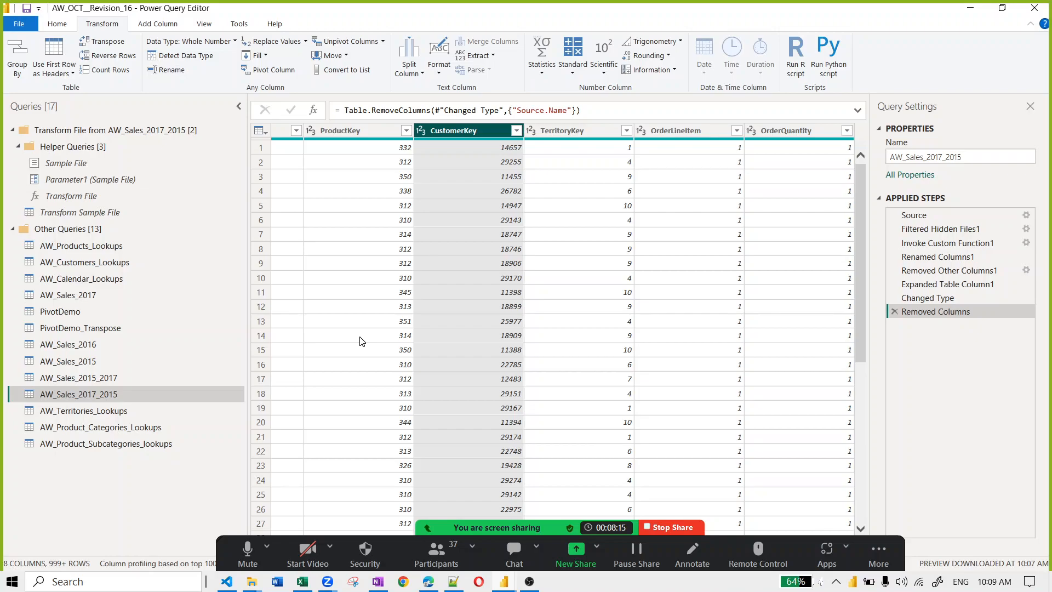
Step: Read the remaining exercises in the DAY 15 POWER BI document, focusing on counting the orders in the AW_ Sales table
key("alt+Tab")
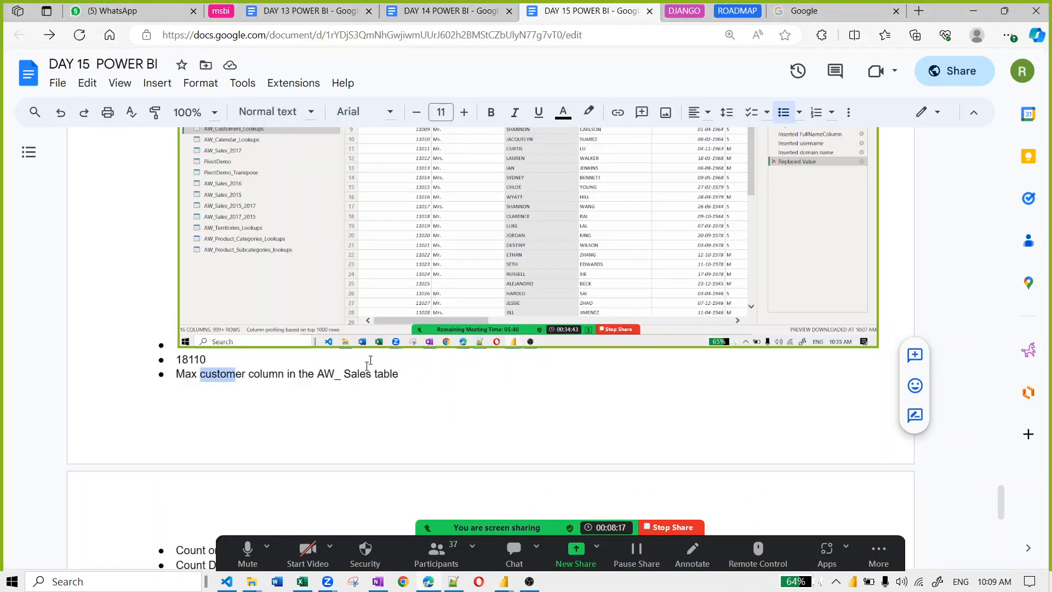
scroll(371, 397, "down", 3)
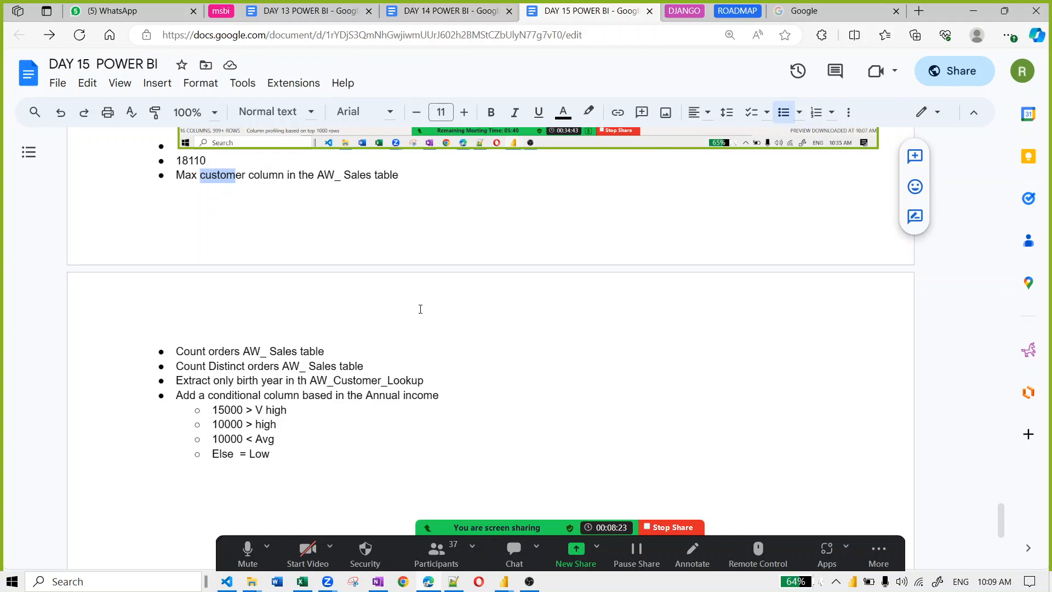
left_click(420, 198)
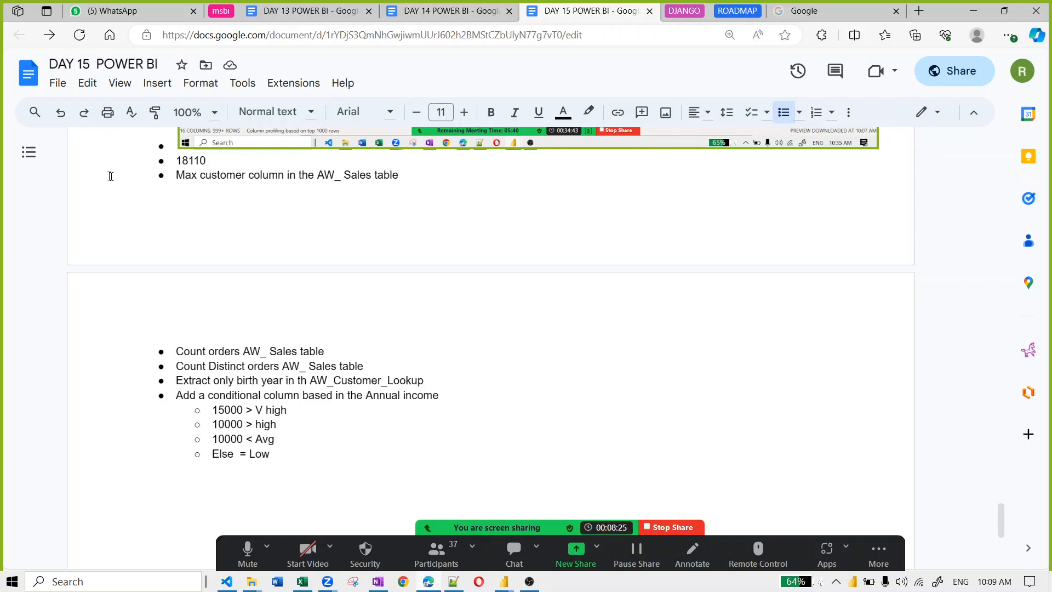
scroll(164, 179, "up", 3)
scroll(219, 181, "down", 7)
scroll(236, 182, "up", 1)
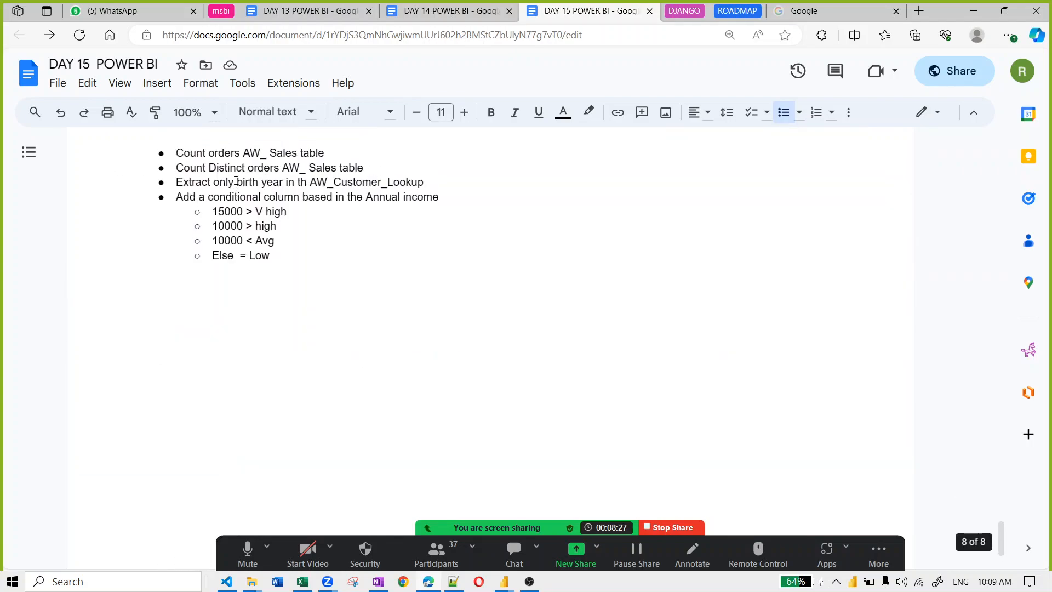
scroll(235, 181, "up", 1)
left_click_drag(176, 219, 318, 219)
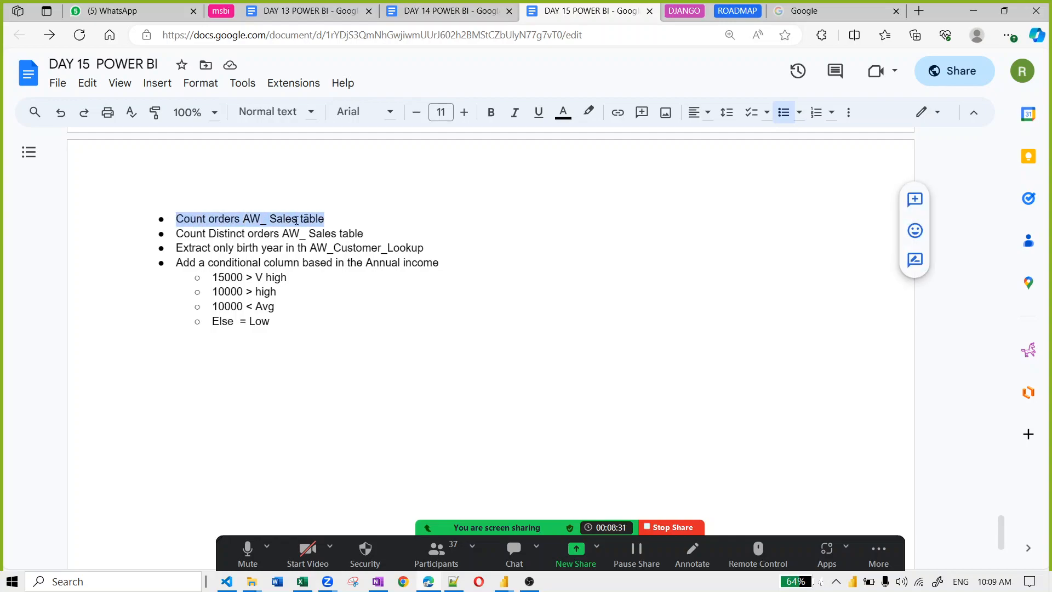
left_click(209, 222)
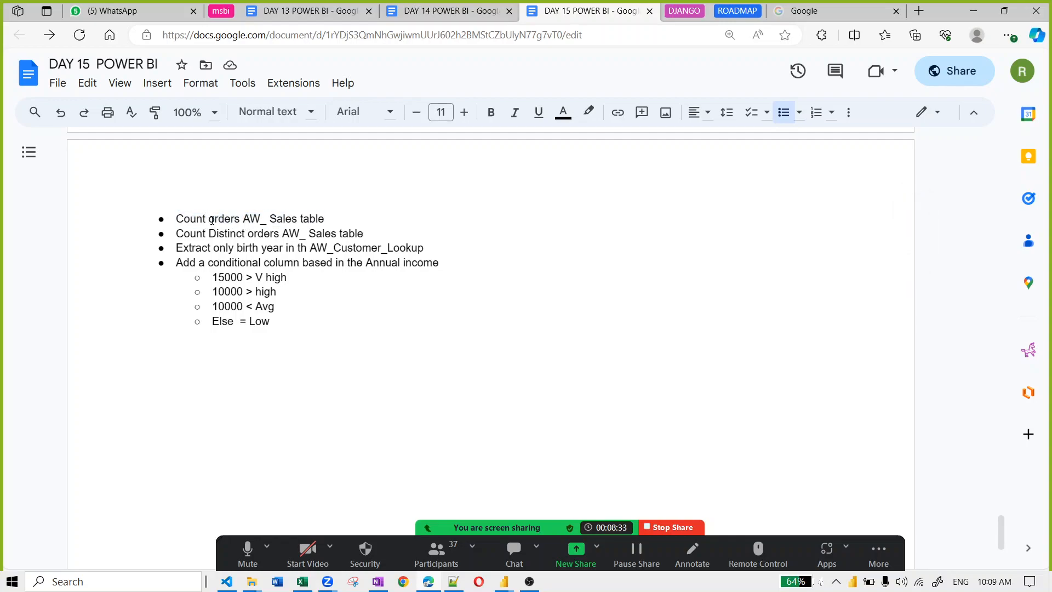
left_click(262, 220)
Step: Switch to the Power Query Editor, move the meeting's sharing bar off the table's lower rows, and select the OrderNumber column
key("alt+Tab")
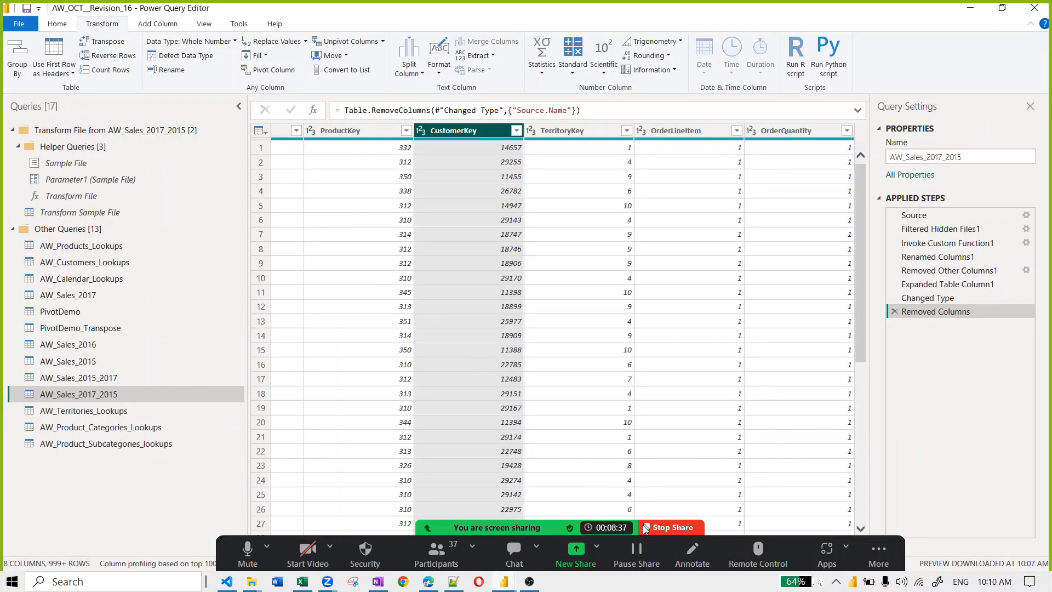
left_click_drag(633, 562, 630, 26)
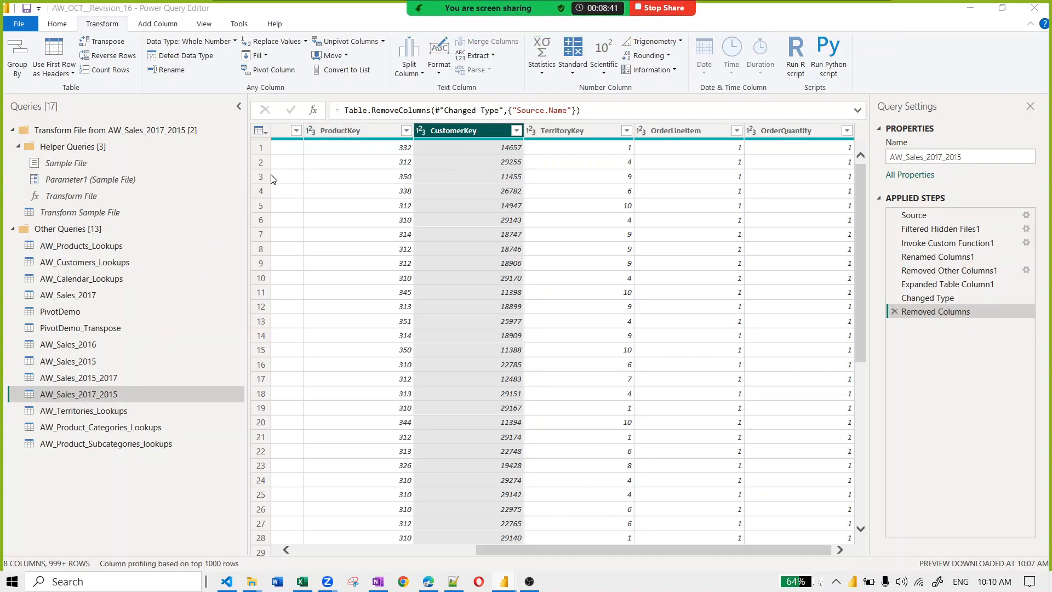
left_click(337, 132)
key("Left")
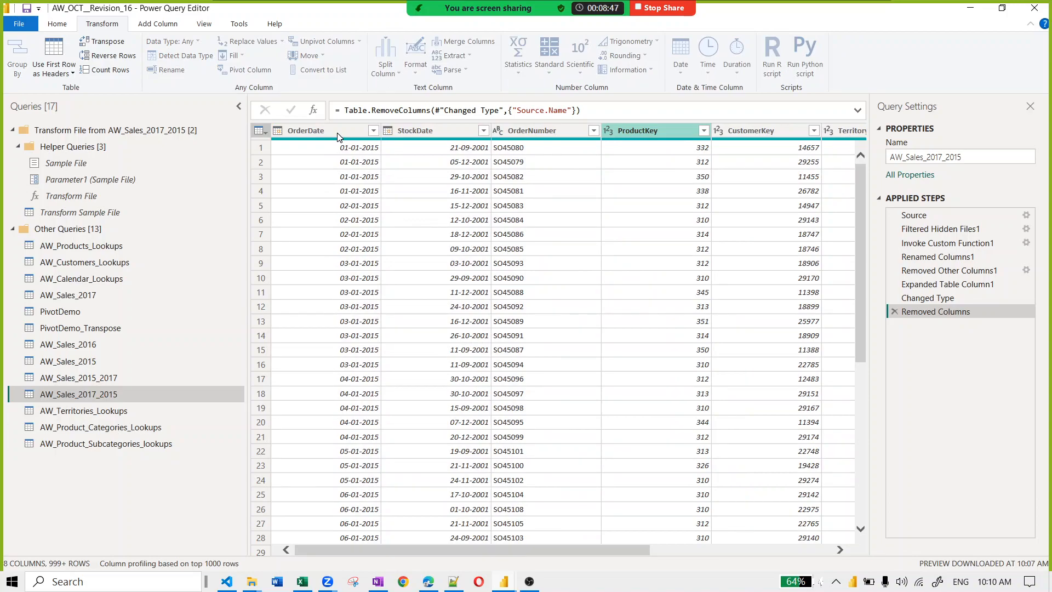
left_click(337, 136)
key("Right")
key("Right")
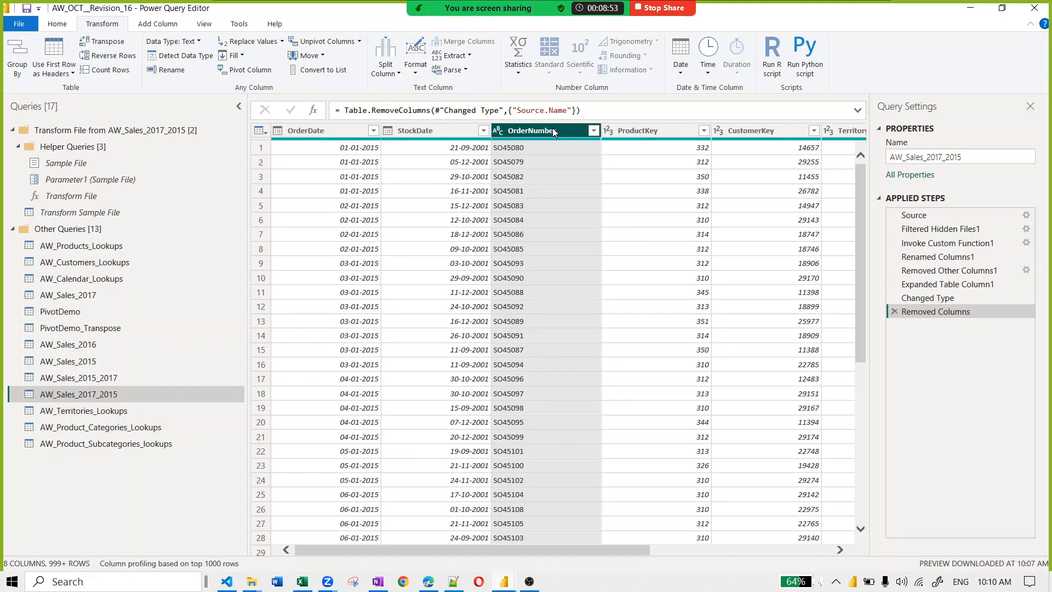
Step: Select the OrderQuantity column of AW_Sales_2017_2015 and calculate its sum with the Sum statistic
key("Right")
key("Right")
key("Right")
key("Right")
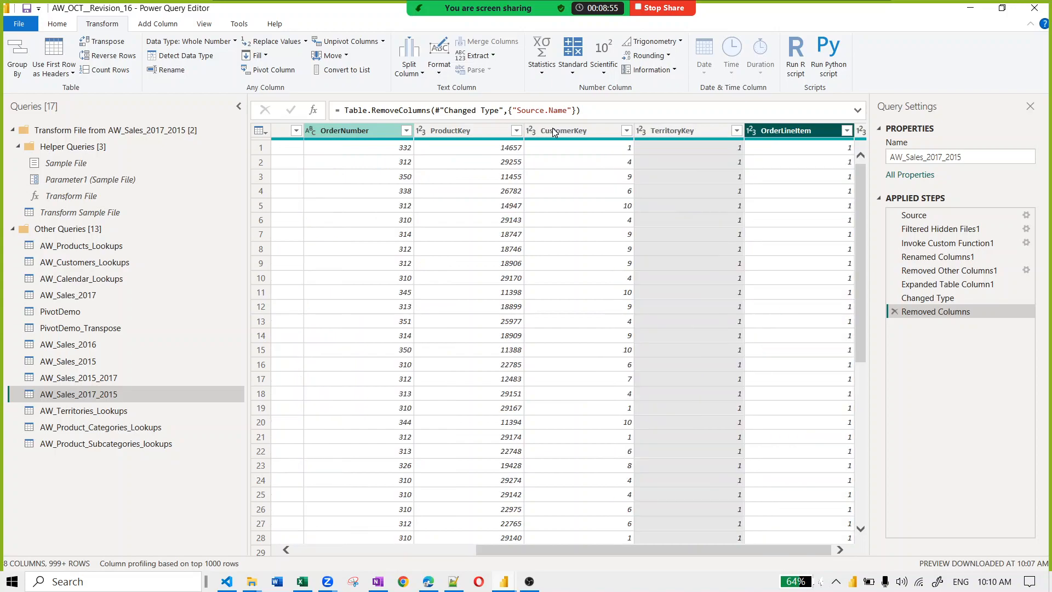
key("Right")
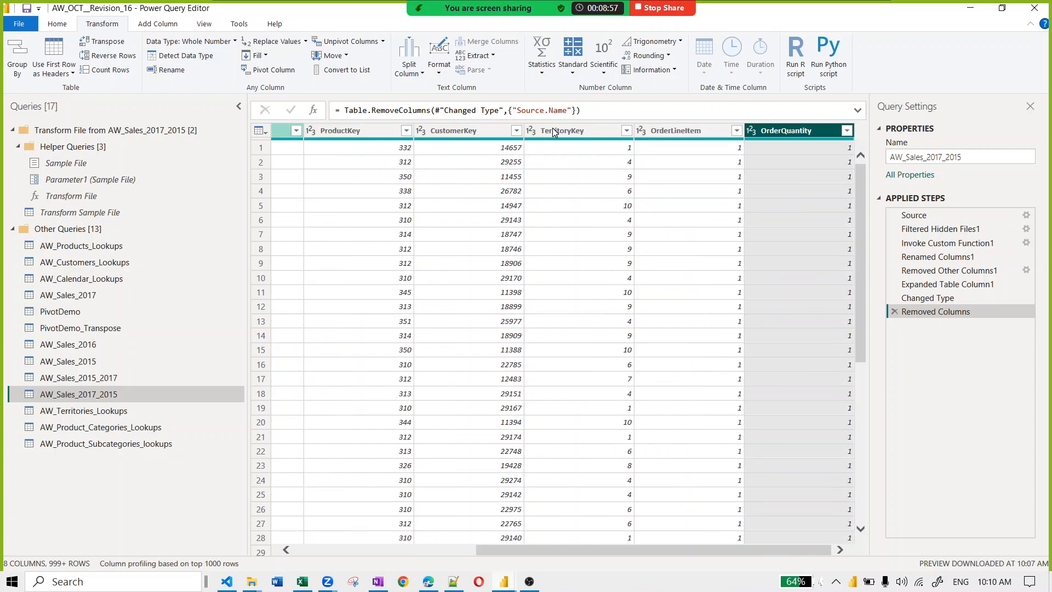
key("Left")
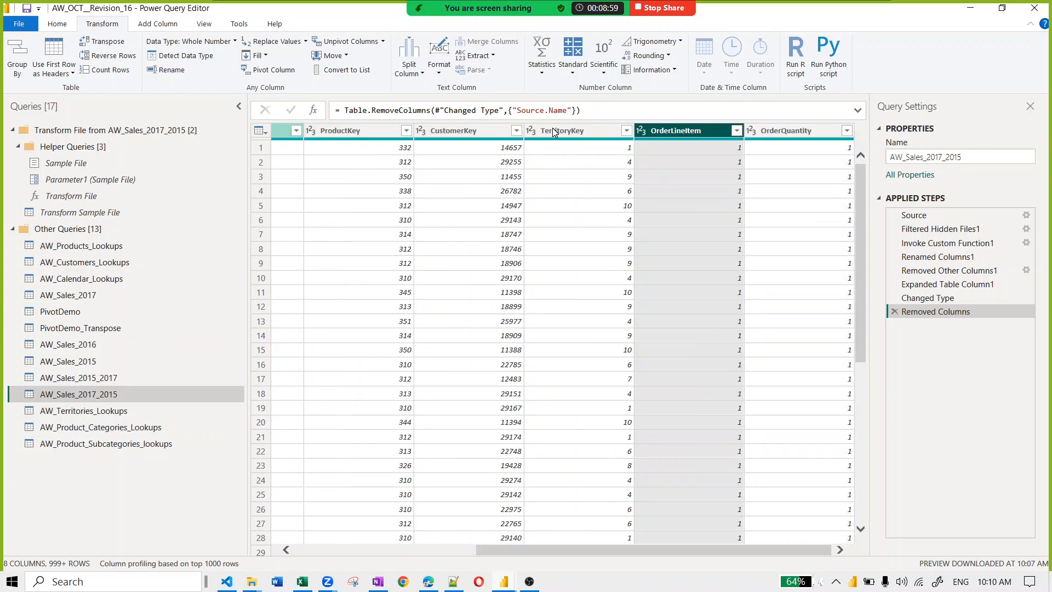
key("Right")
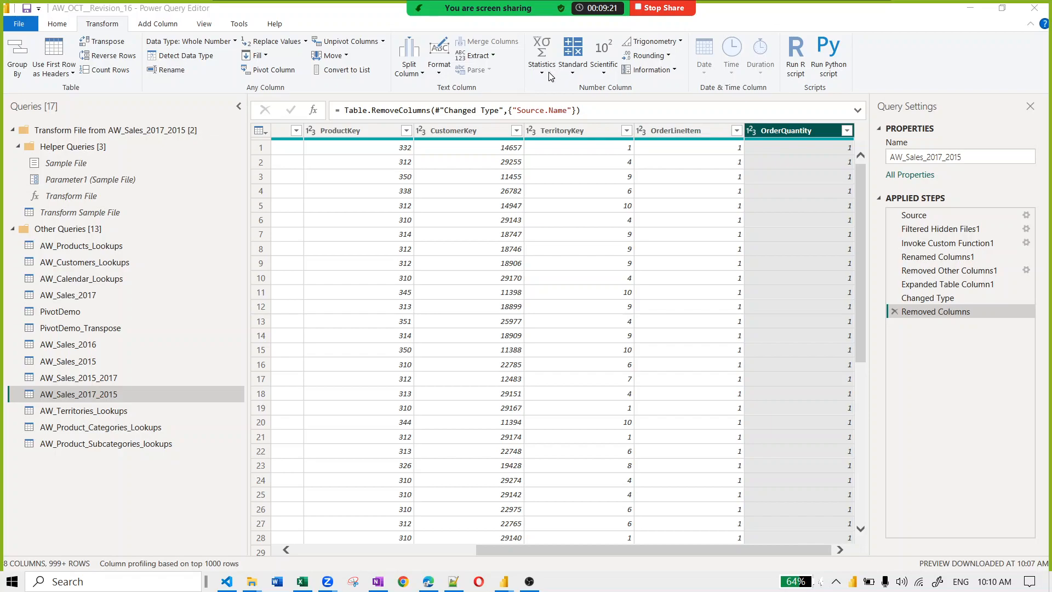
left_click(581, 75)
left_click(551, 72)
left_click(552, 73)
left_click(548, 73)
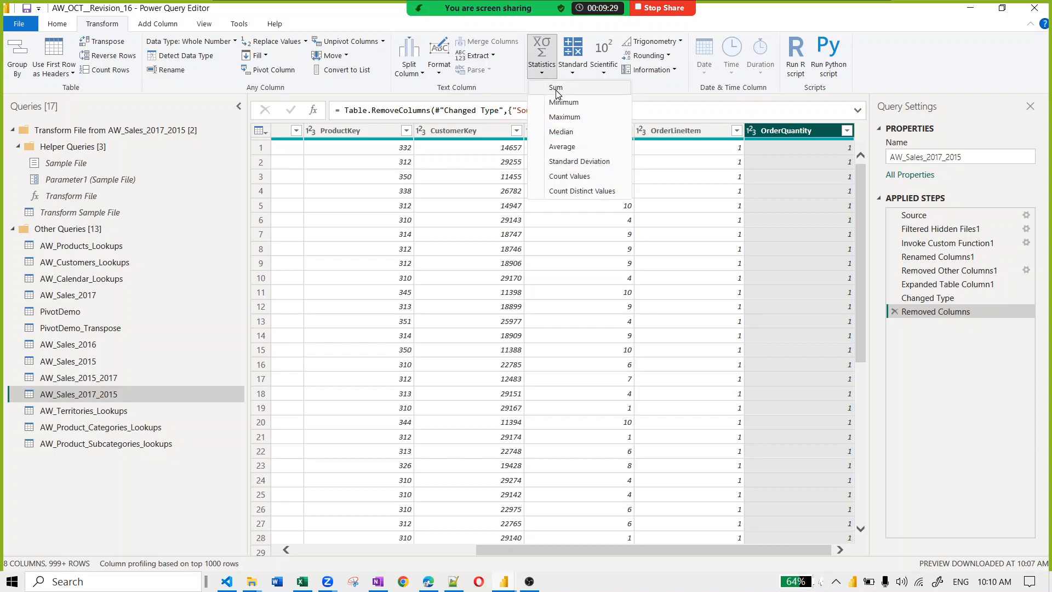
left_click(556, 89)
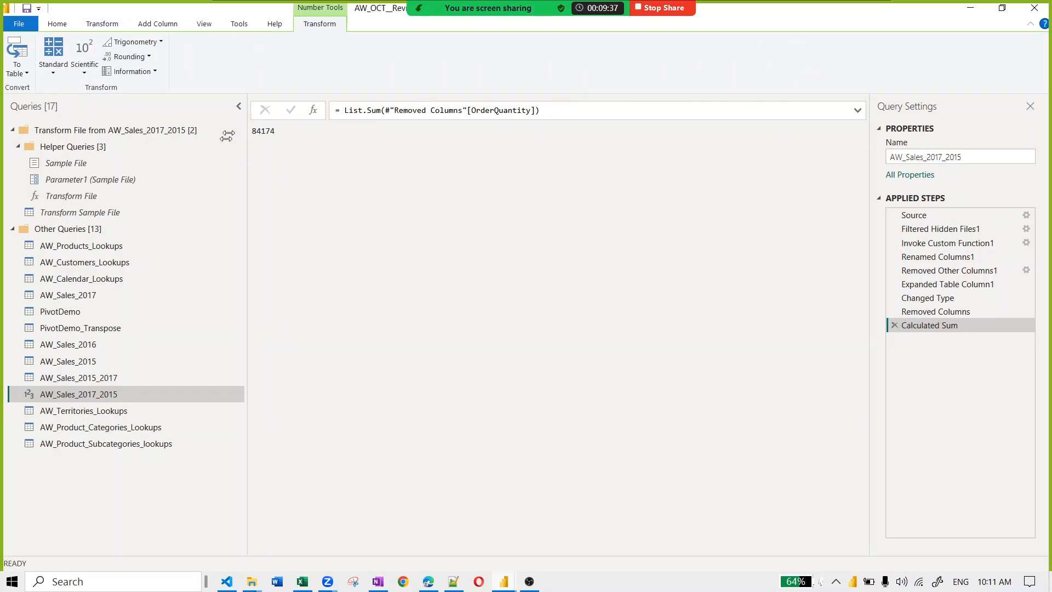
Step: Copy the calculated sum 84174 and paste it as a sub-bullet under "Count orders AW_ Sales table" in the DAY 15 POWER BI document
left_click_drag(254, 133, 279, 133)
key("ctrl+c")
key("alt+Tab")
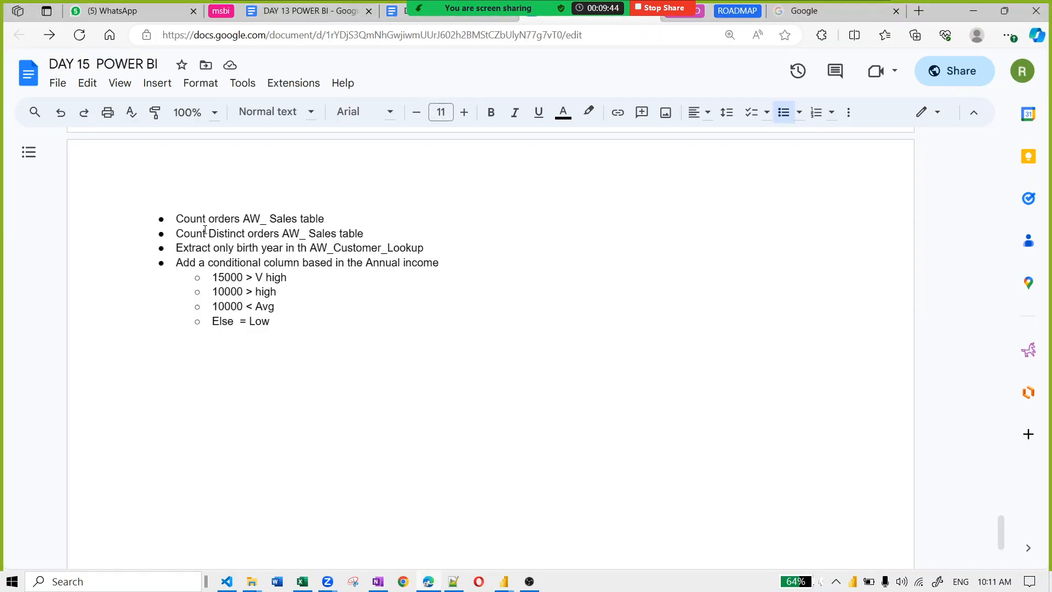
left_click(336, 219)
key("Return")
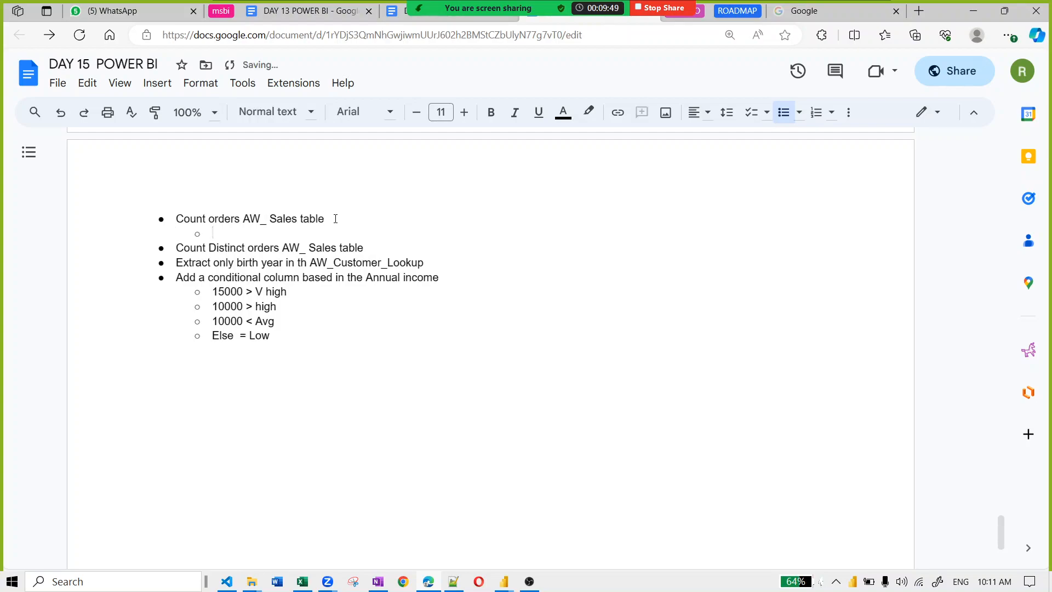
key("ctrl+v")
Step: Check the next exercise, counting distinct orders, in the DAY 15 POWER BI document and return to the Power Query Editor
key("alt+Tab")
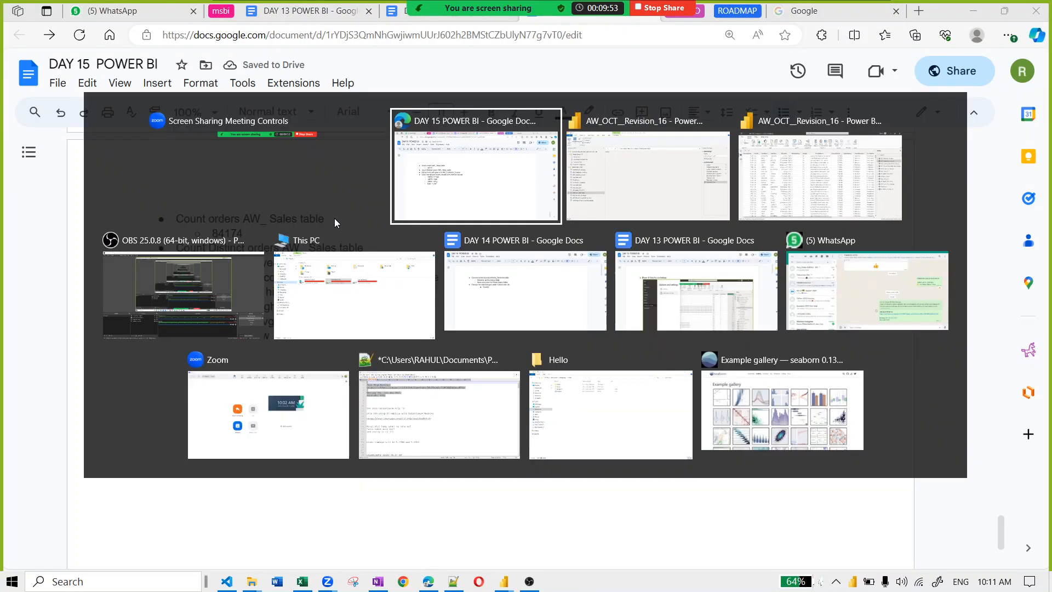
key("alt+Tab")
key("alt+Tab")
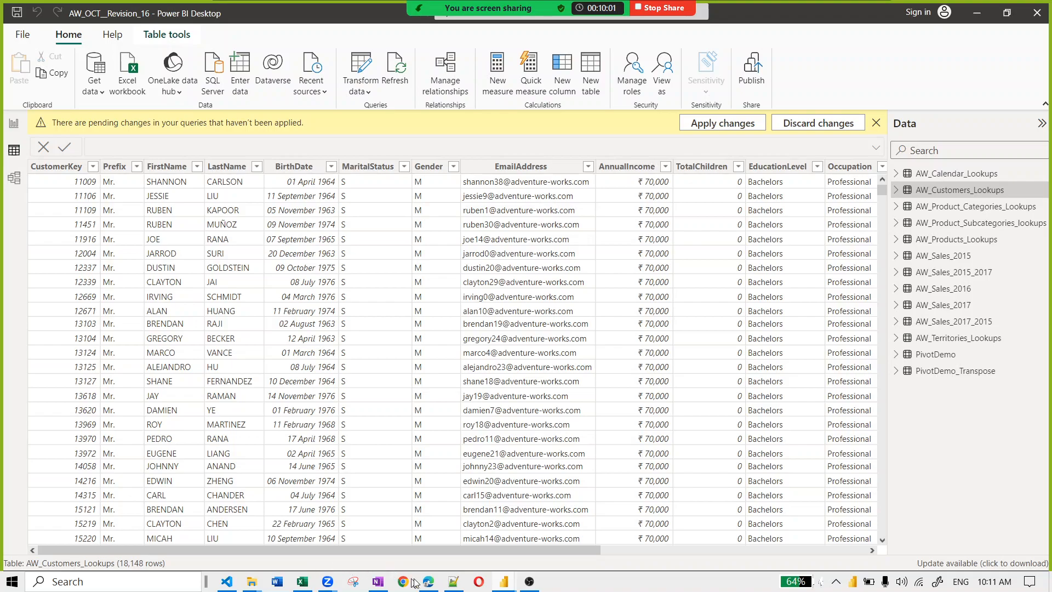
left_click(433, 585)
left_click(209, 248)
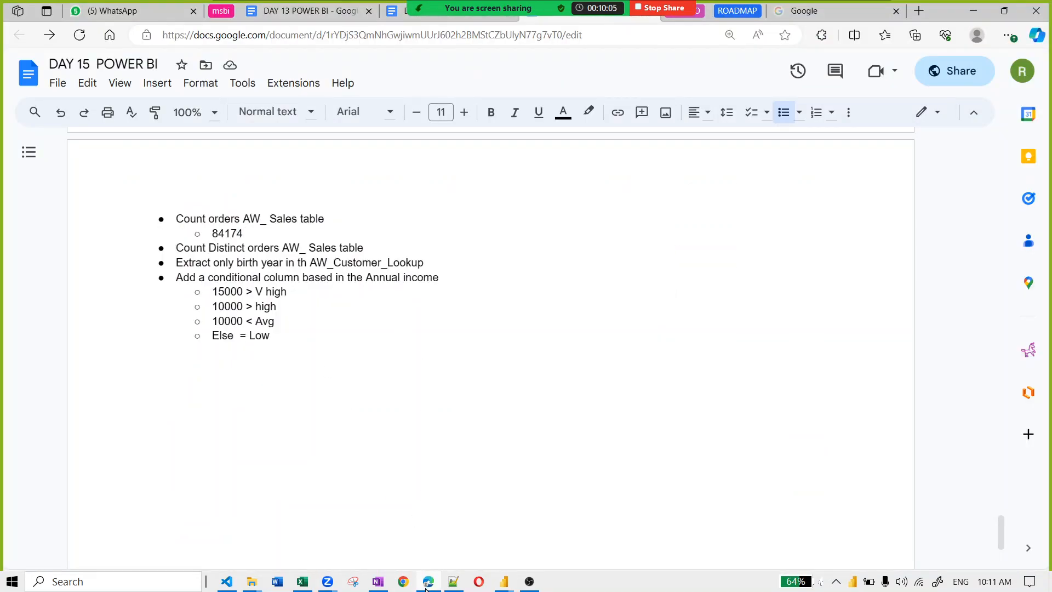
mouse_move(430, 588)
mouse_move(504, 581)
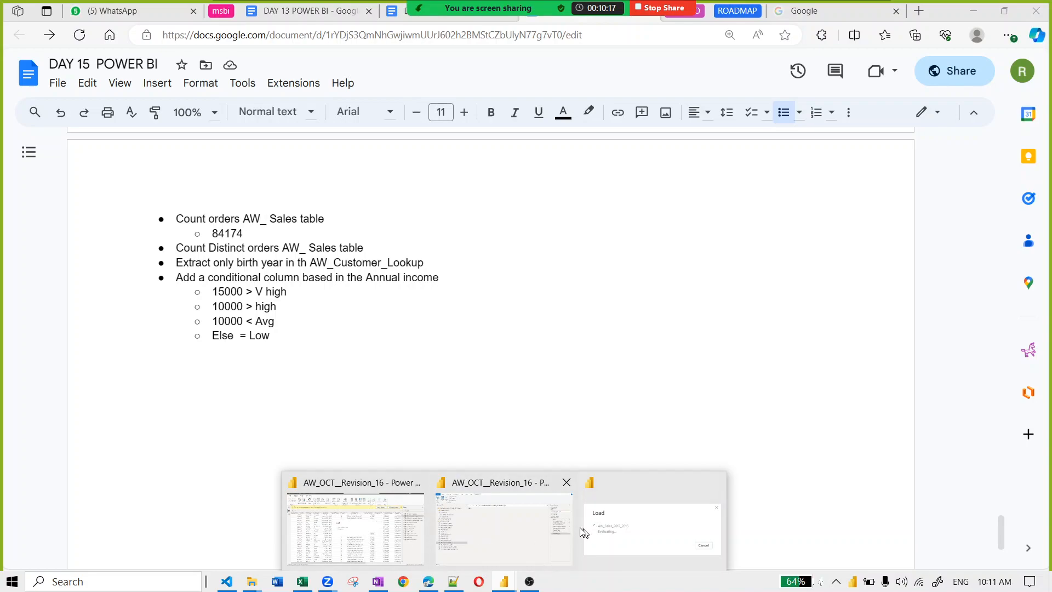
left_click(456, 532)
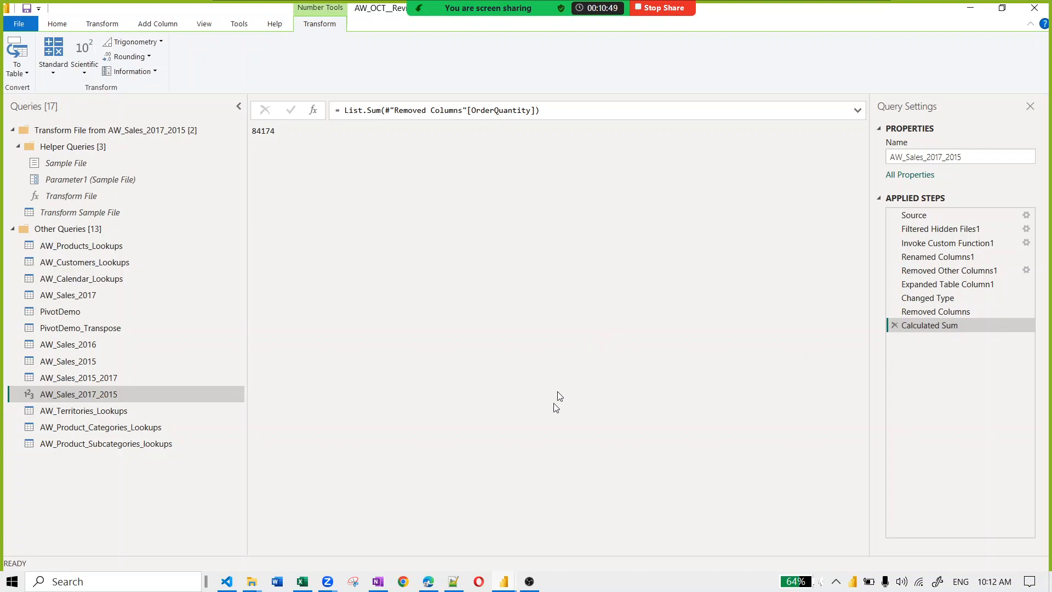
Step: Switch to Power BI Desktop and check the progress of the data load
mouse_move(503, 585)
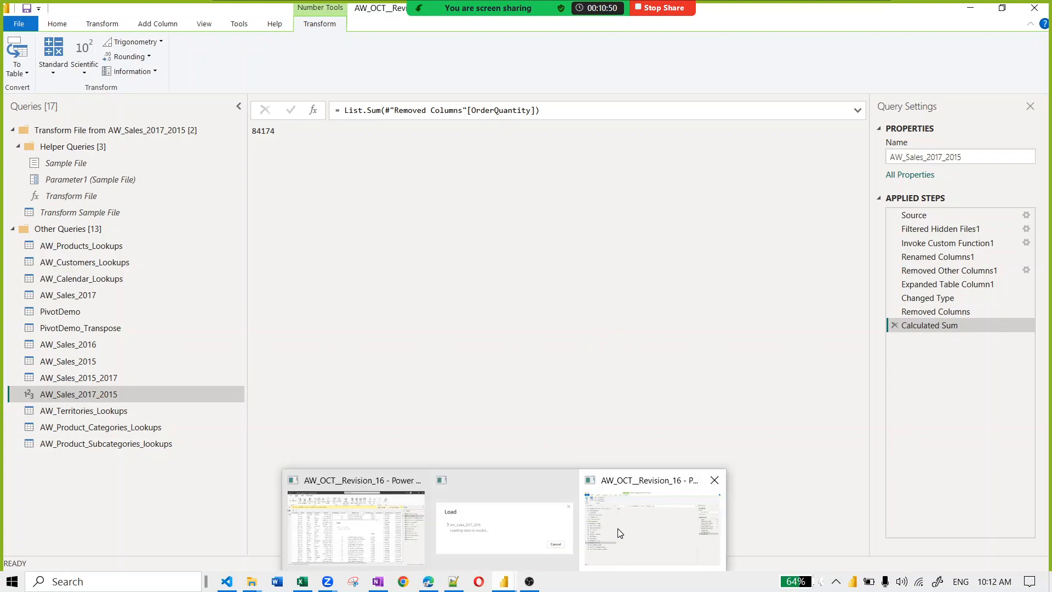
left_click(580, 532)
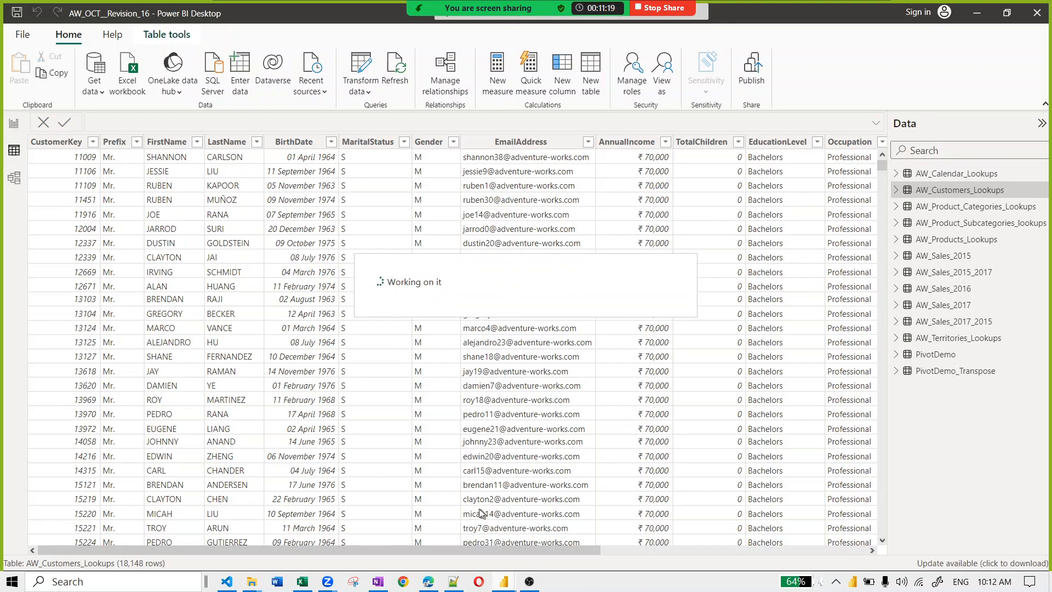
mouse_move(506, 586)
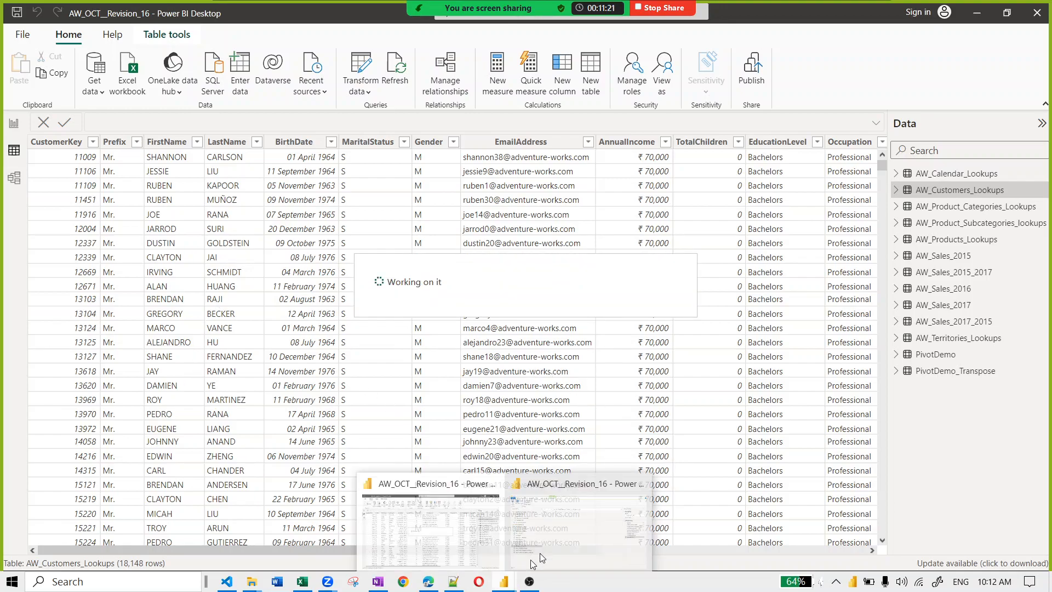
left_click(574, 543)
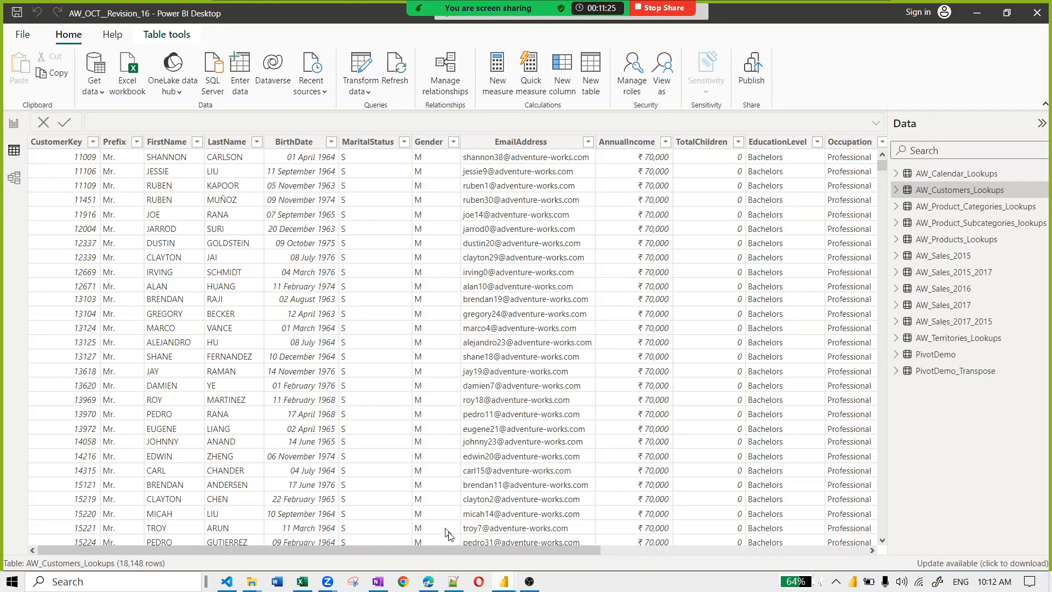
Step: Switch back to the Power Query Editor and delete the Calculated Sum step from AW_Sales_2017_2015
mouse_move(507, 587)
left_click(546, 556)
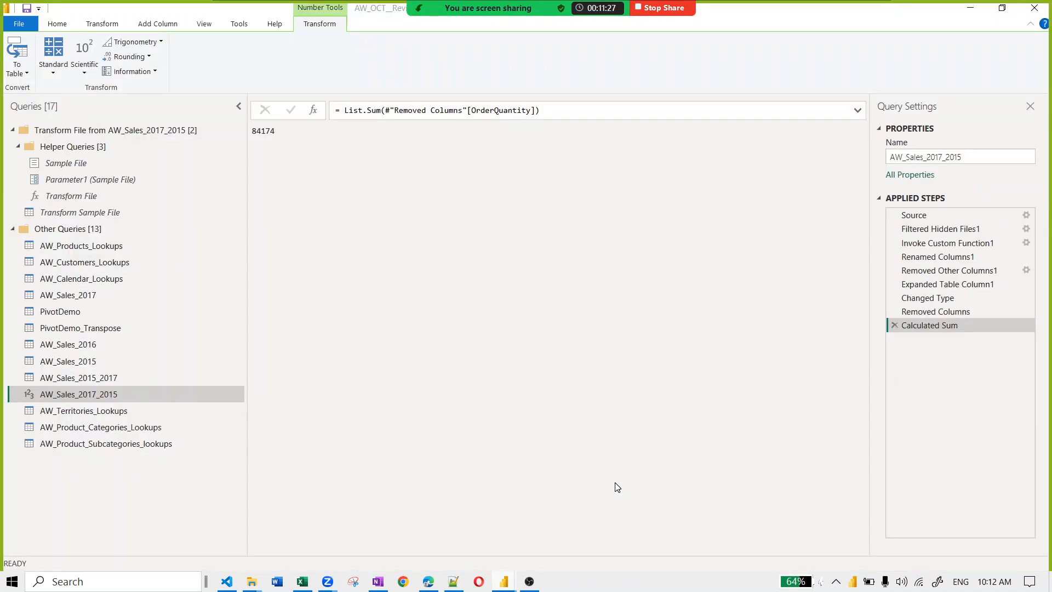
left_click(895, 326)
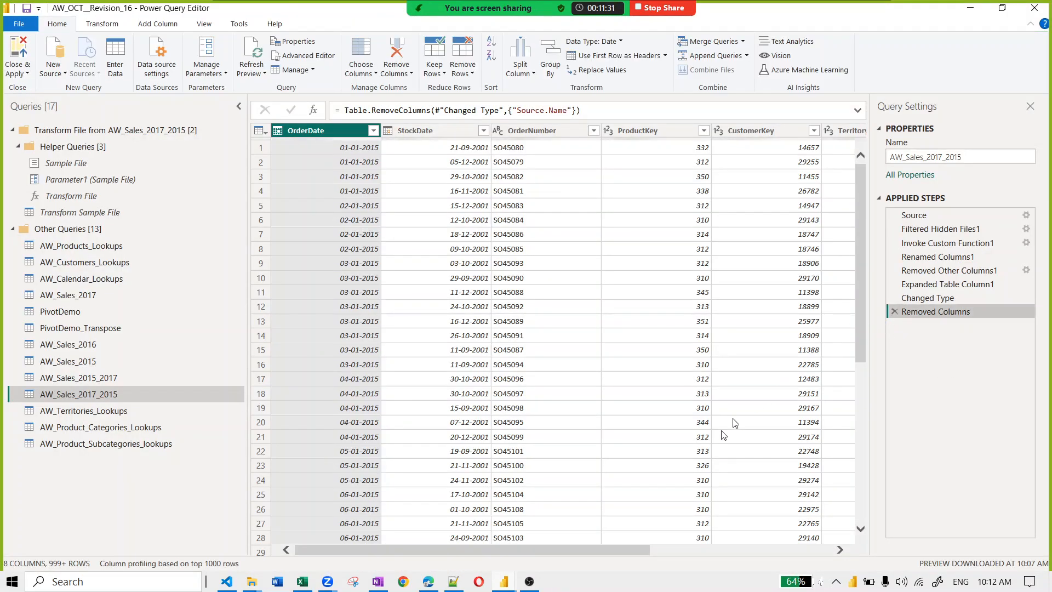
Step: Sort the AW_Sales_2017_2015 table by the OrderNumber column in ascending order
scroll(710, 555, "right", 1)
scroll(710, 554, "right", 4)
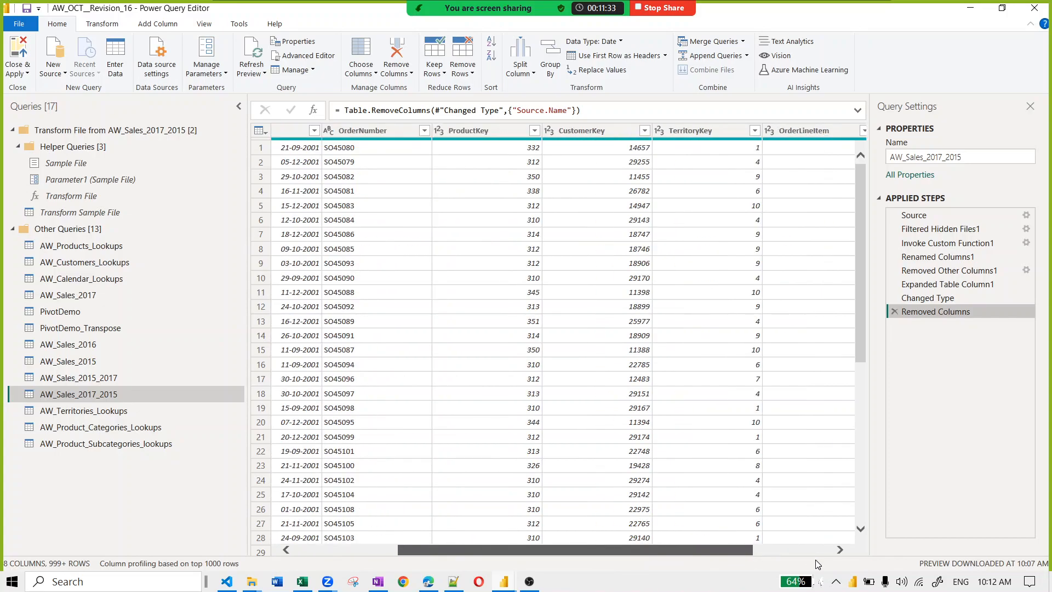
scroll(709, 554, "left", 3)
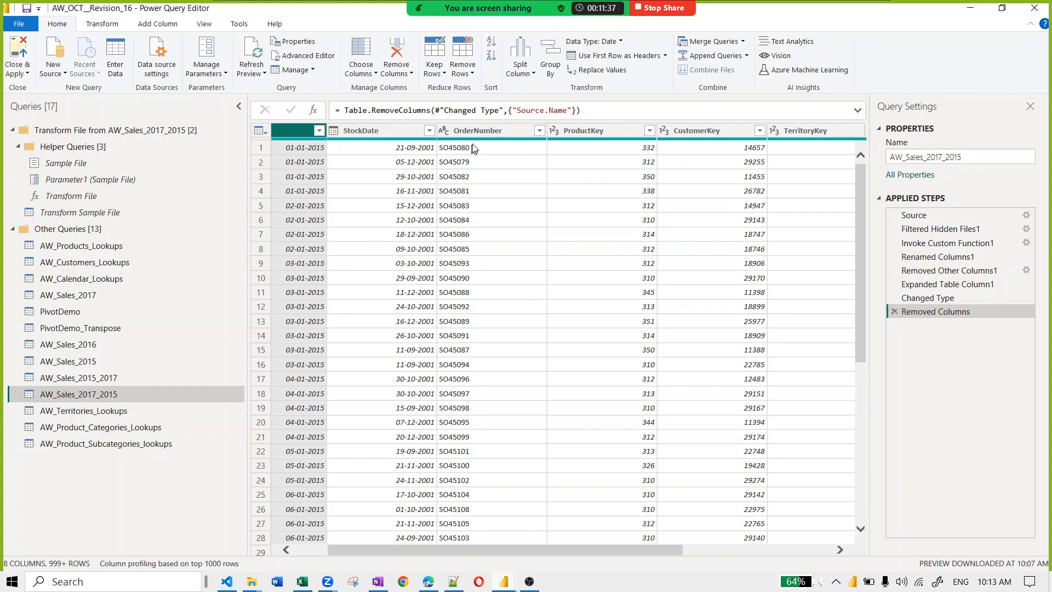
left_click(540, 131)
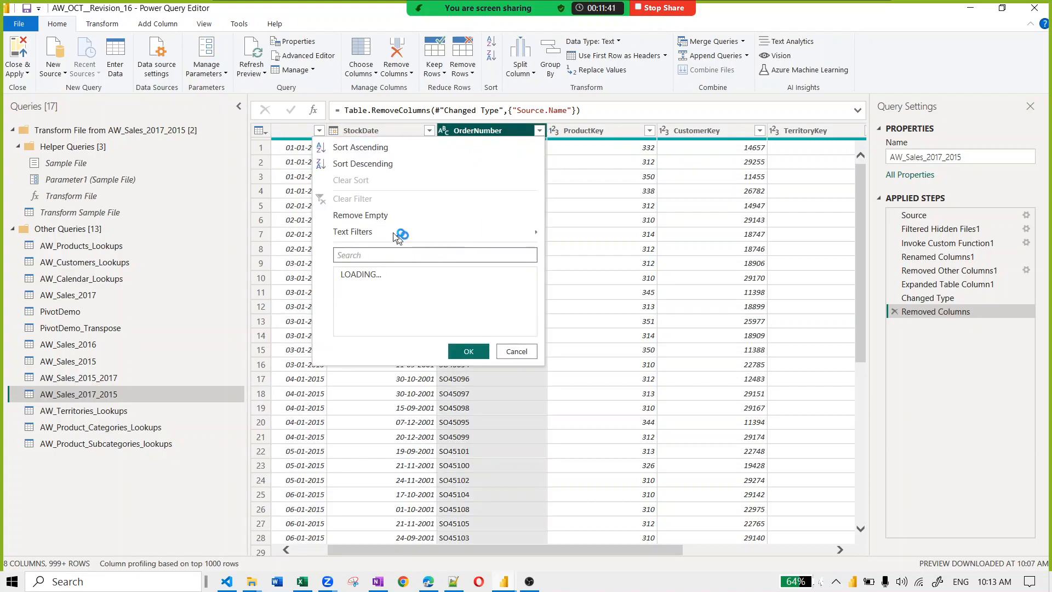
left_click(385, 149)
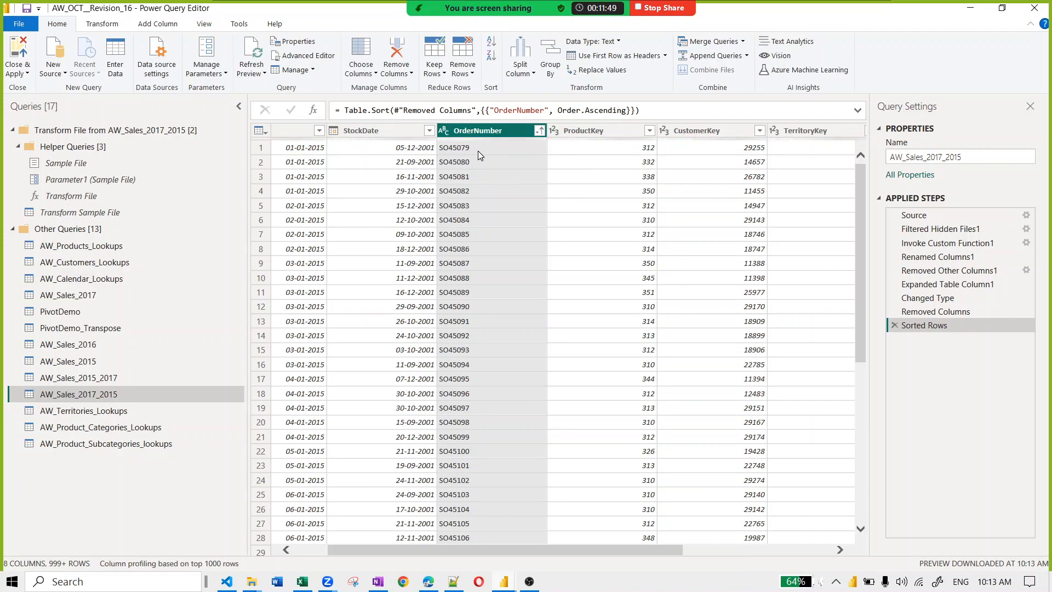
Step: Examine the first sorted order numbers and read the first row's values across the columns up to OrderQuantity
left_click(475, 162)
left_click(480, 178)
left_click(475, 189)
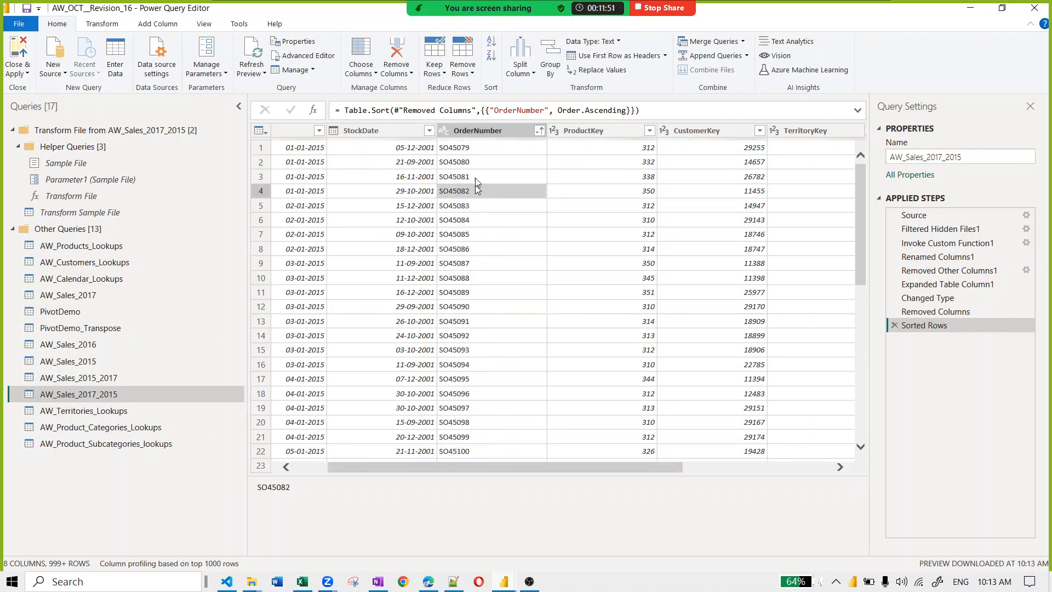
left_click(476, 147)
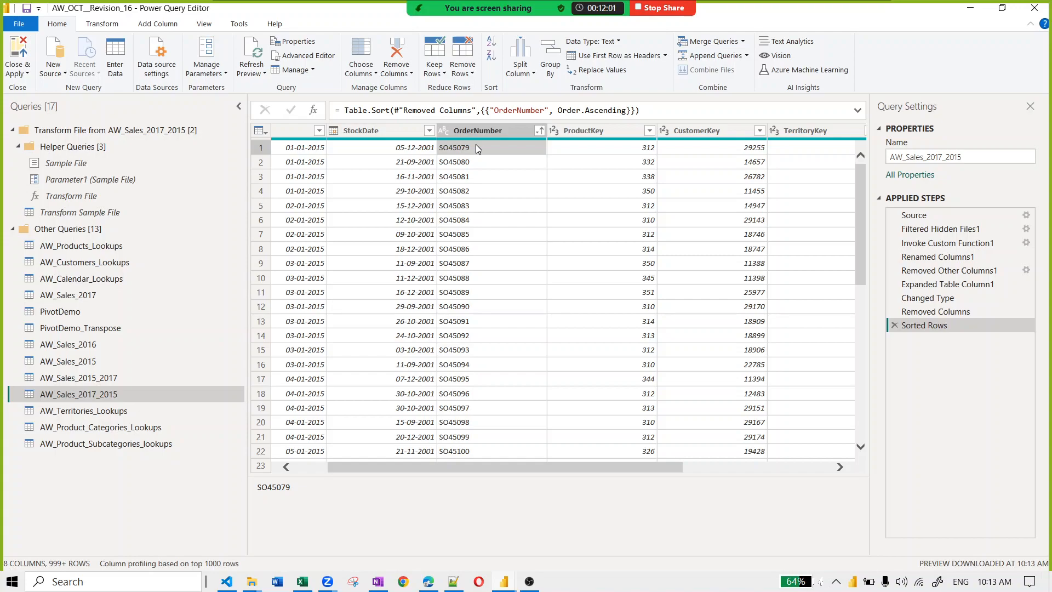
left_click(580, 146)
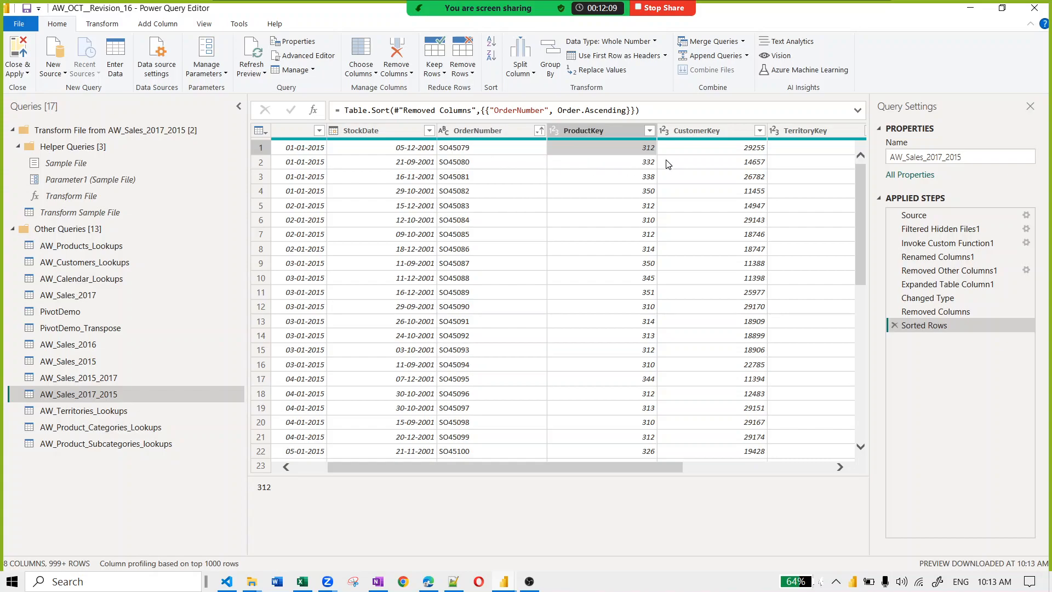
key("Right")
key("Right")
key("Right")
key("Right")
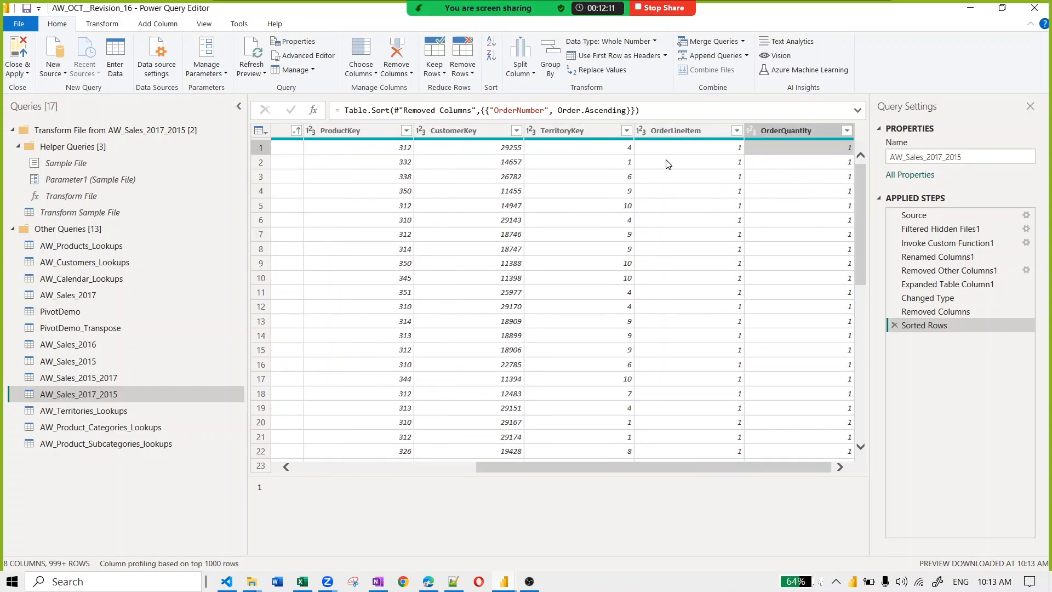
key("Left")
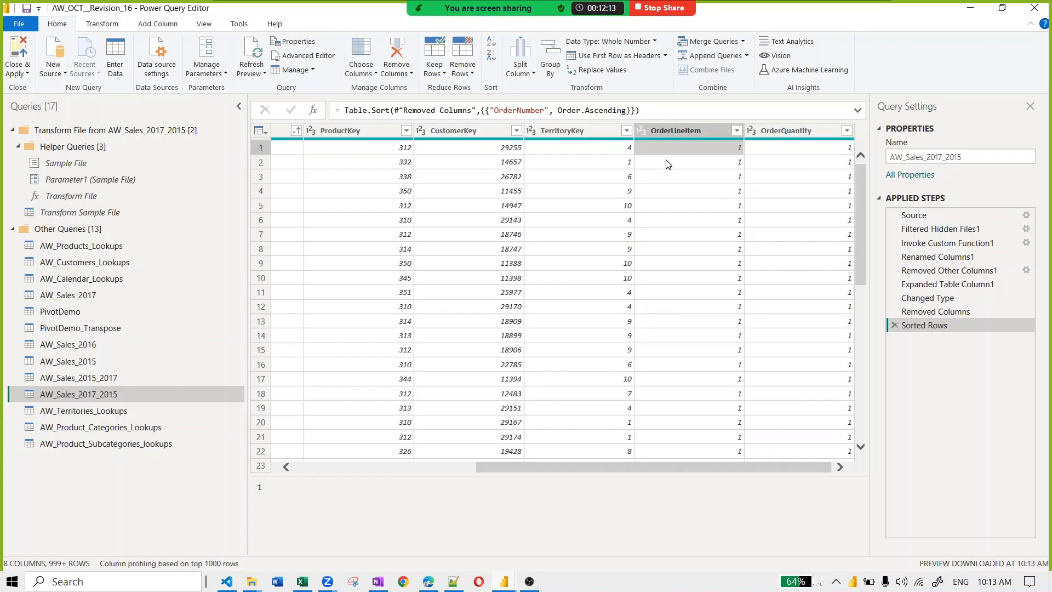
key("Right")
key("Left")
key("Left")
key("Left")
key("Left")
key("Left")
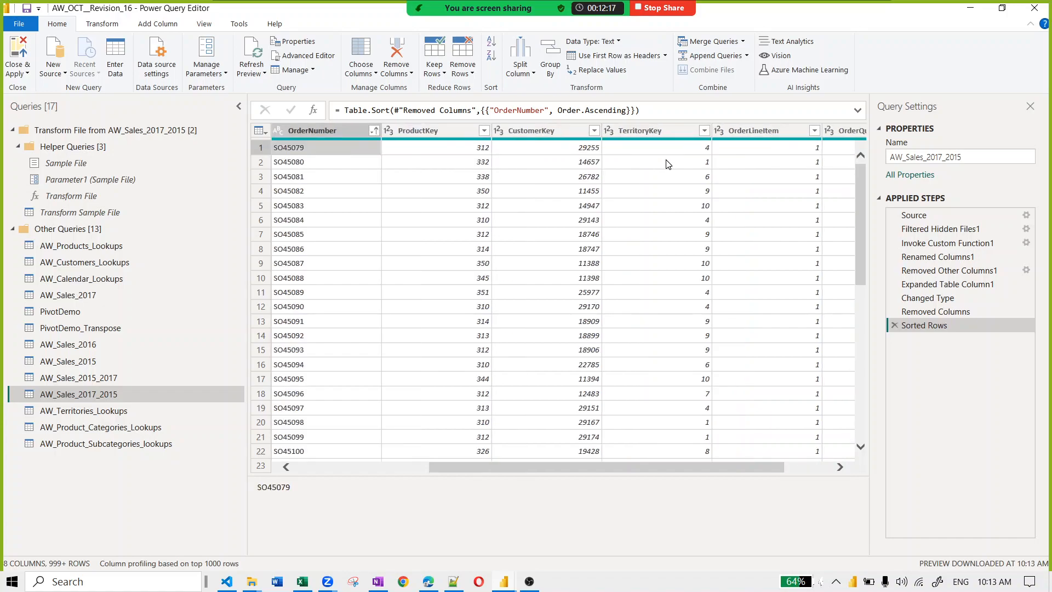
key("Right")
key("Right")
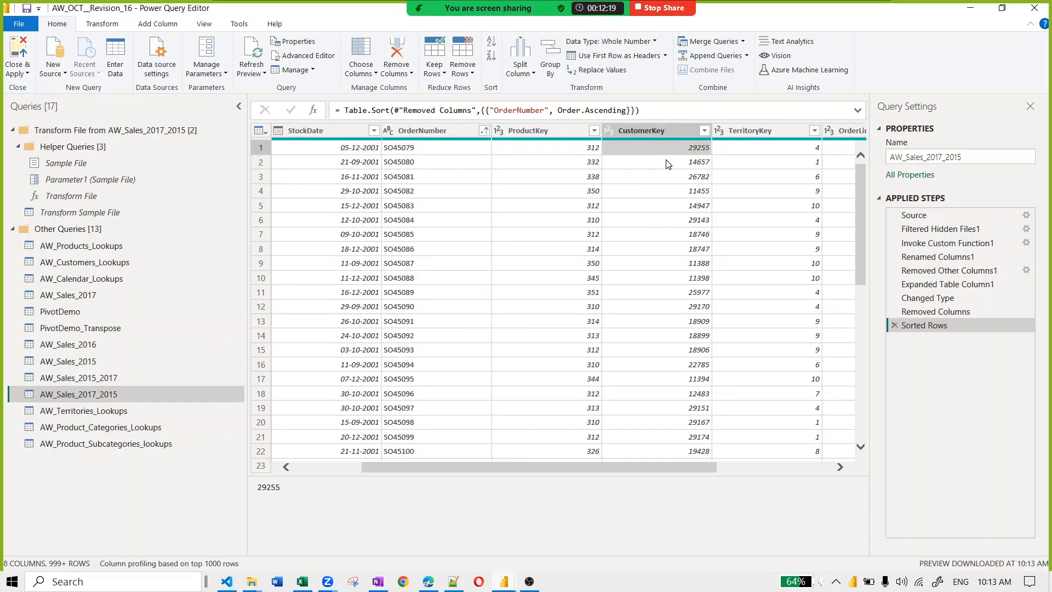
key("Right")
Step: Examine the sixth row's order from its OrderNumber across to its OrderQuantity
key("Left")
key("Left")
key("Left")
key("Down")
key("Down")
key("Down")
key("Down")
key("Down")
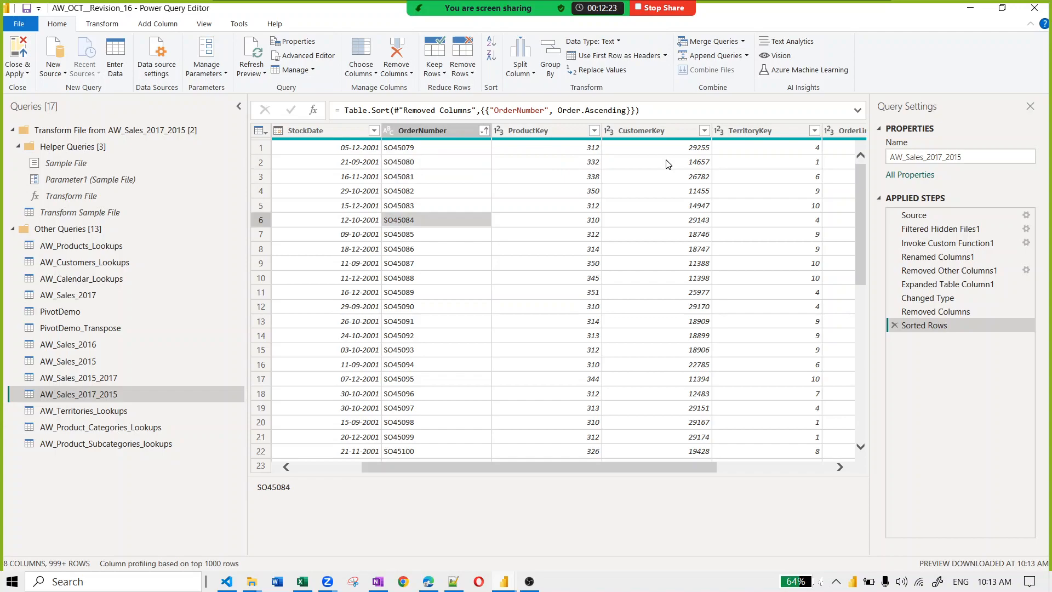
key("Right")
key("Right")
key("Right")
key("Right")
key("Right")
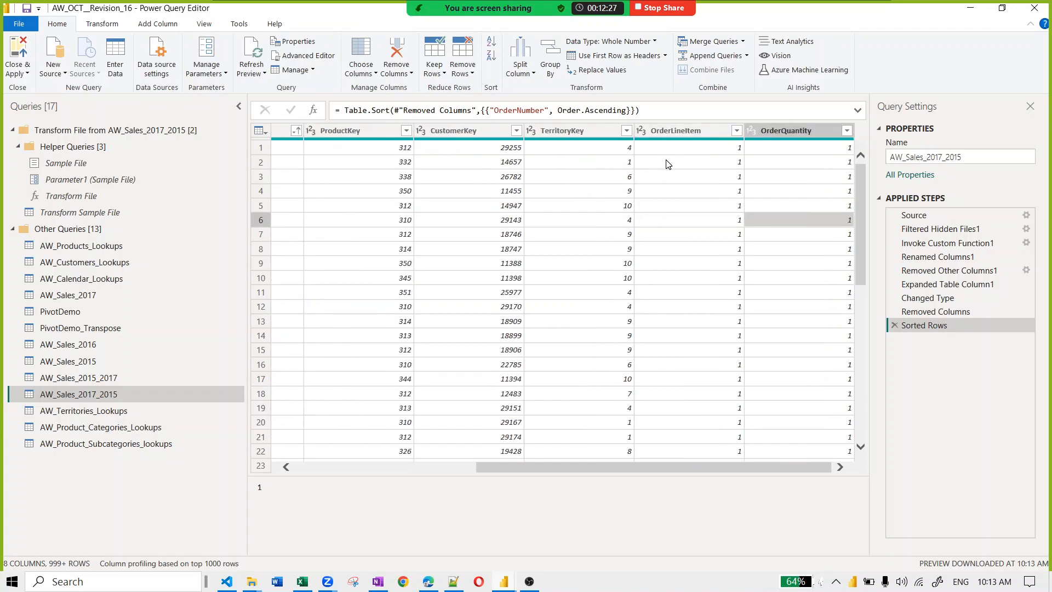
Step: Open the filter options of the OrderLineItem column and load its complete list of values
left_click(738, 131)
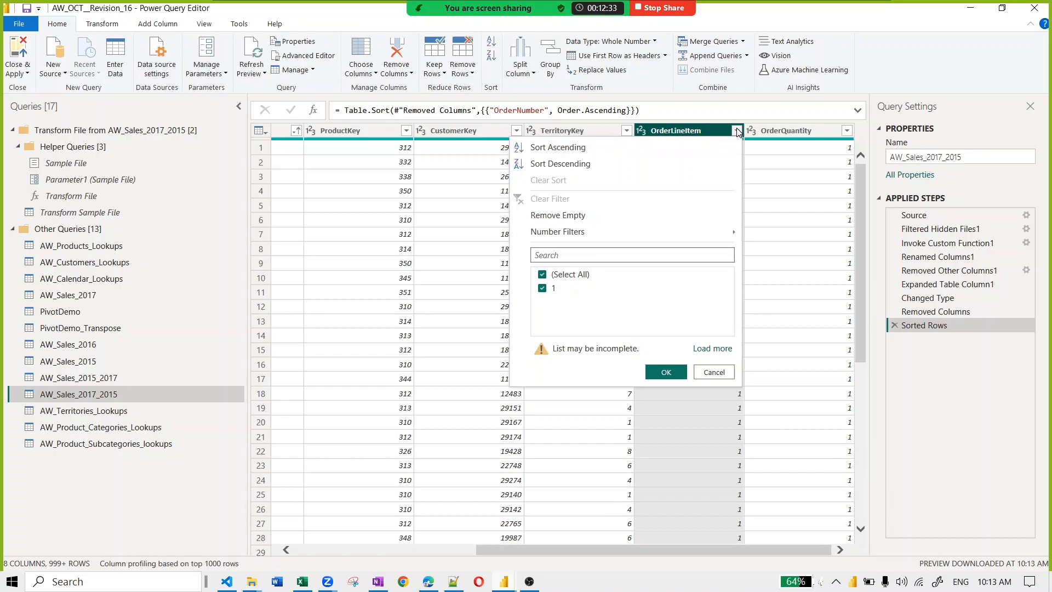
left_click(738, 130)
left_click(738, 131)
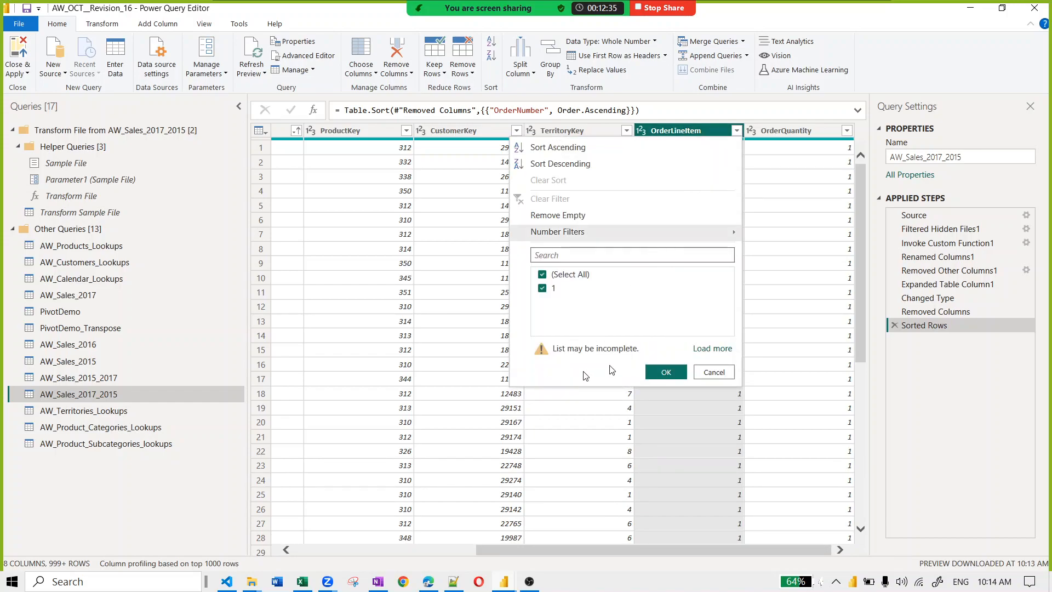
left_click(698, 351)
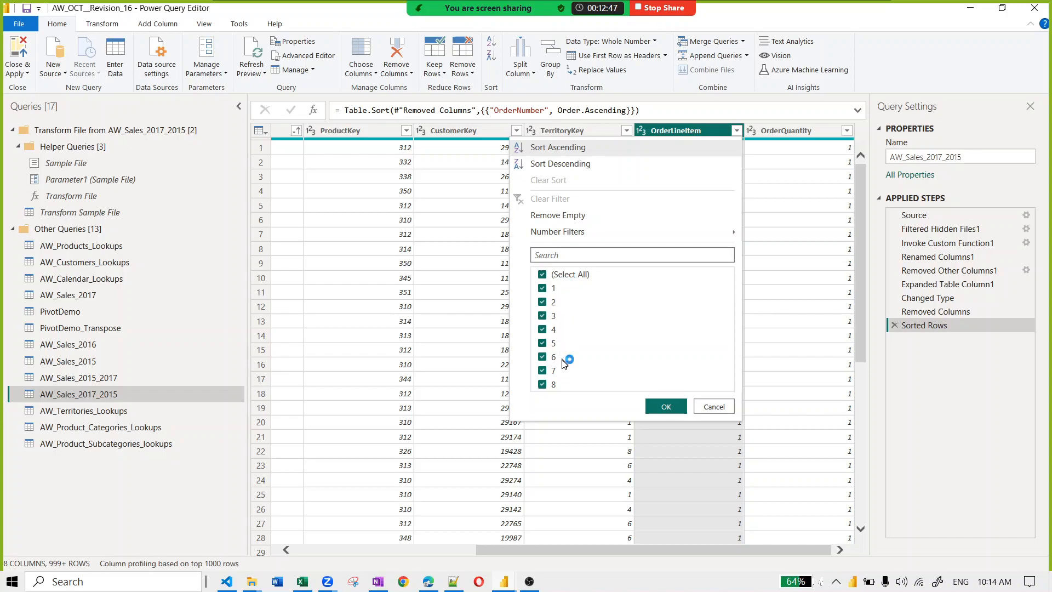
Step: Close the OrderLineItem filter options without filtering and compare the rows' values from OrderNumber across to OrderQuantity
left_click(714, 406)
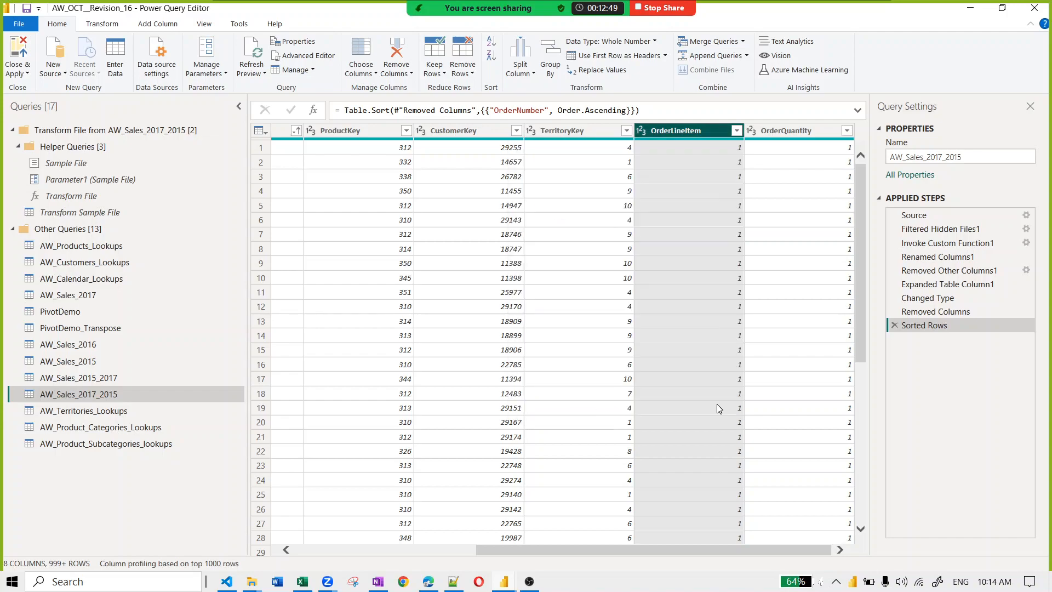
left_click(429, 550)
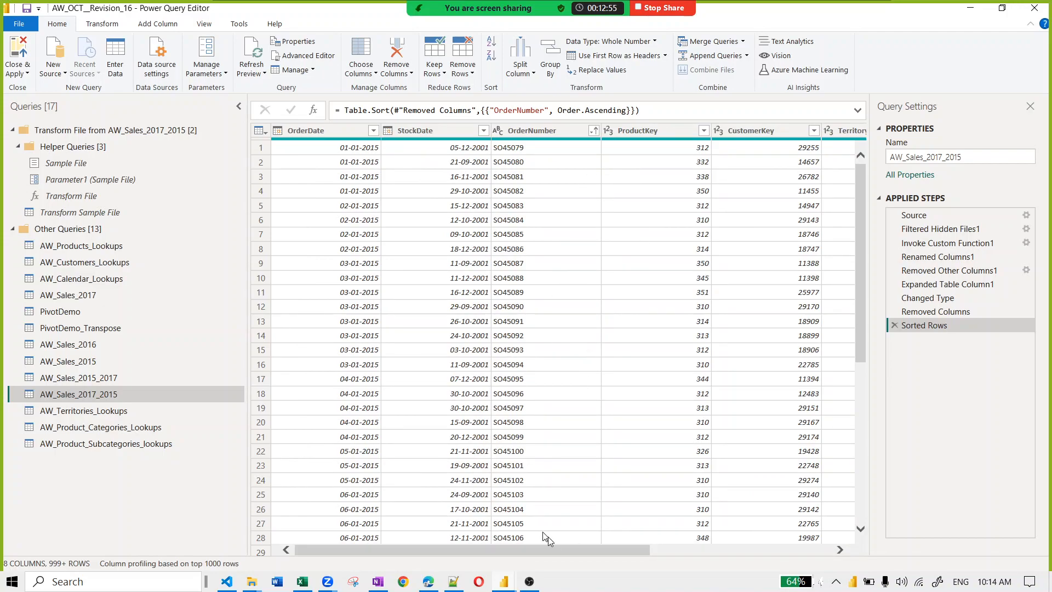
left_click_drag(573, 550, 778, 549)
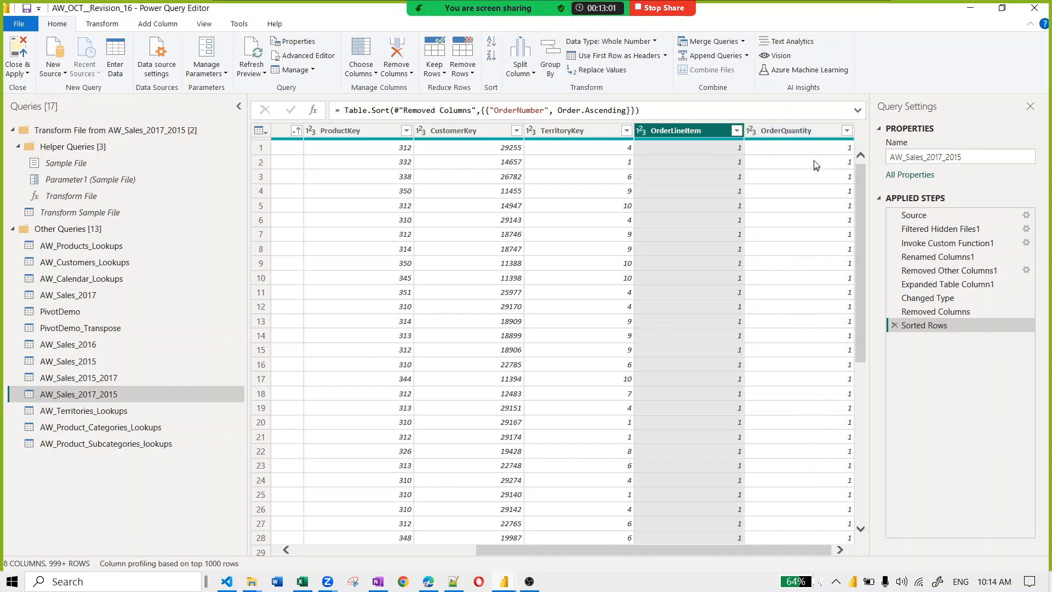
left_click_drag(753, 552, 559, 556)
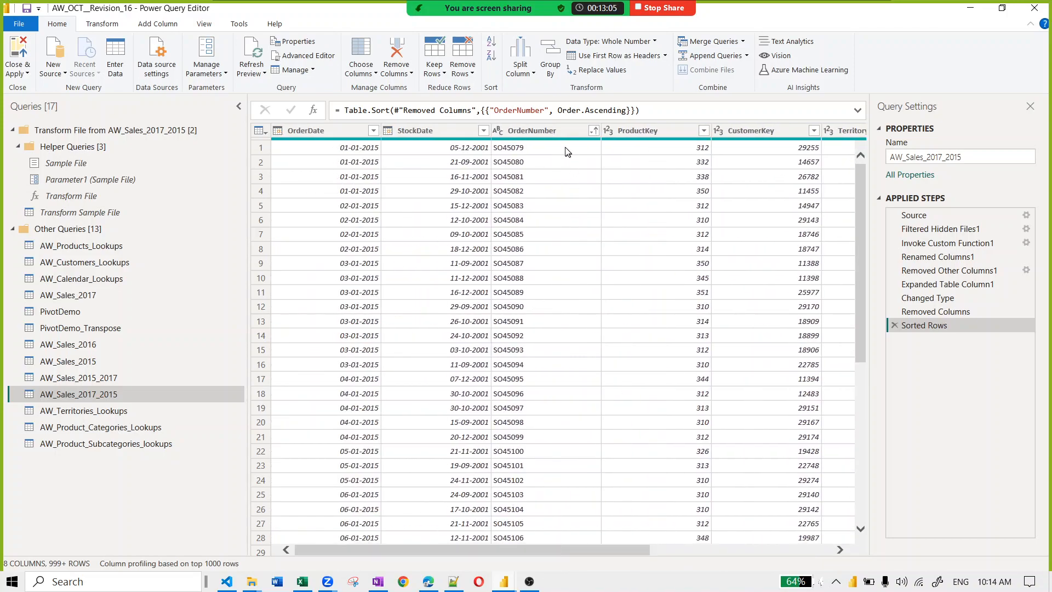
Step: Count the values in the OrderNumber column of AW_Sales_2017_2015
left_click(554, 136)
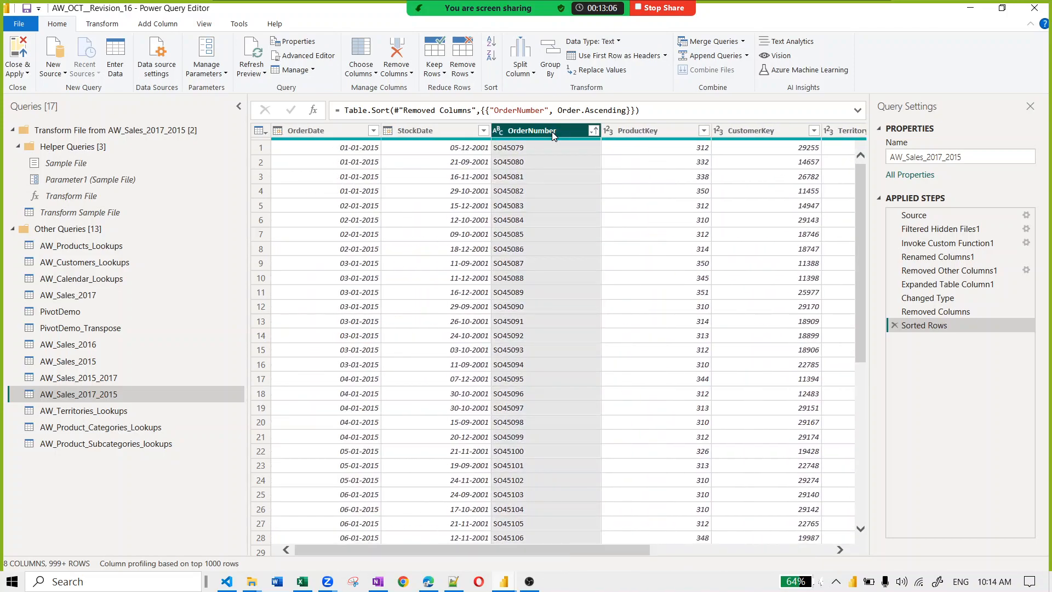
left_click(102, 23)
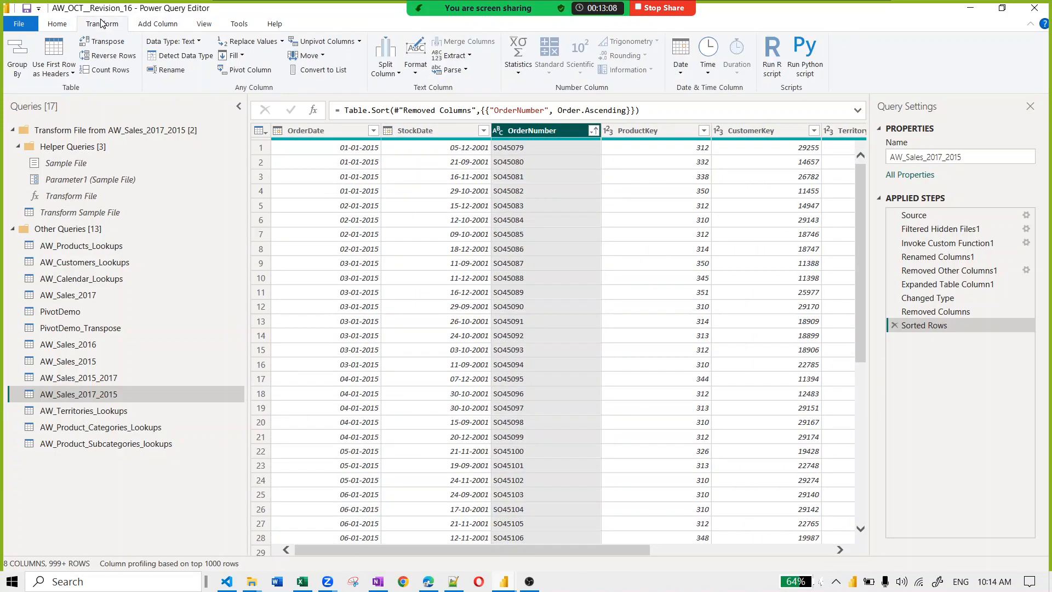
left_click(523, 72)
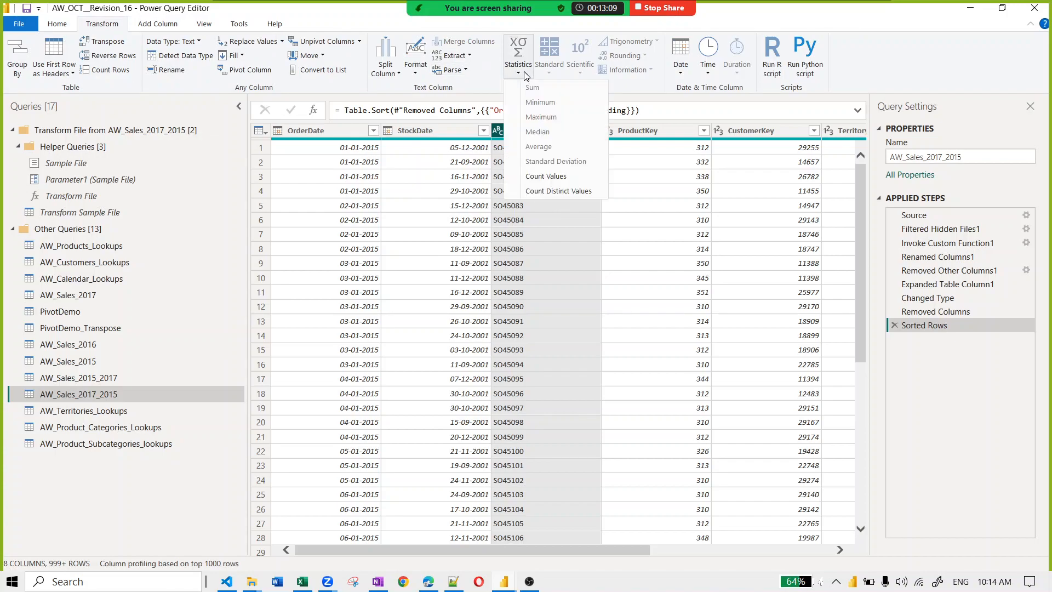
left_click(546, 173)
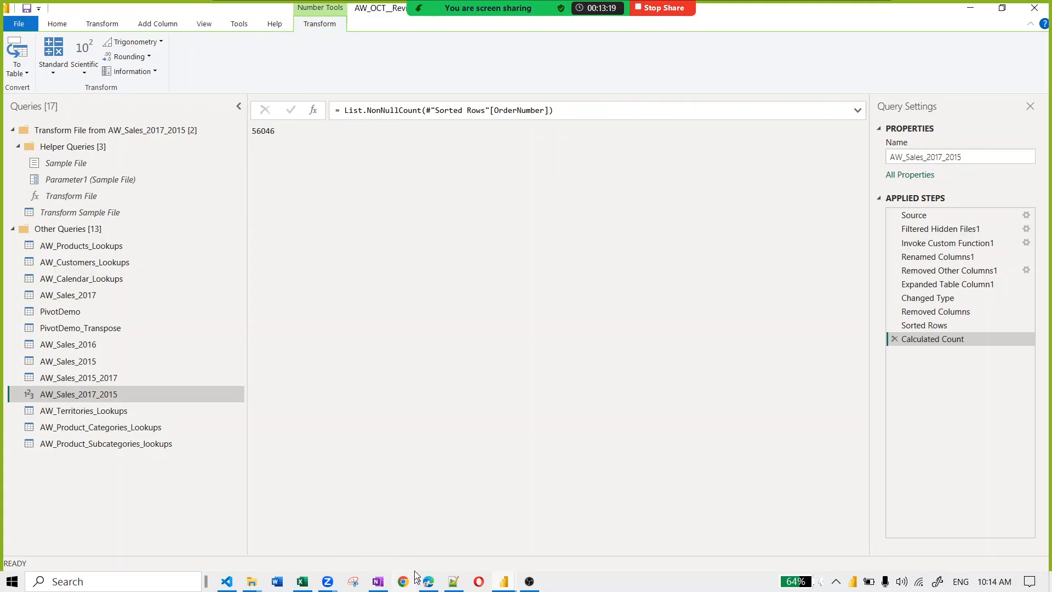
Step: Annotate the shared screen with a diagram linking User 1 and User 2 through order boxes to items such as Bottle and Pen
mouse_move(507, 5)
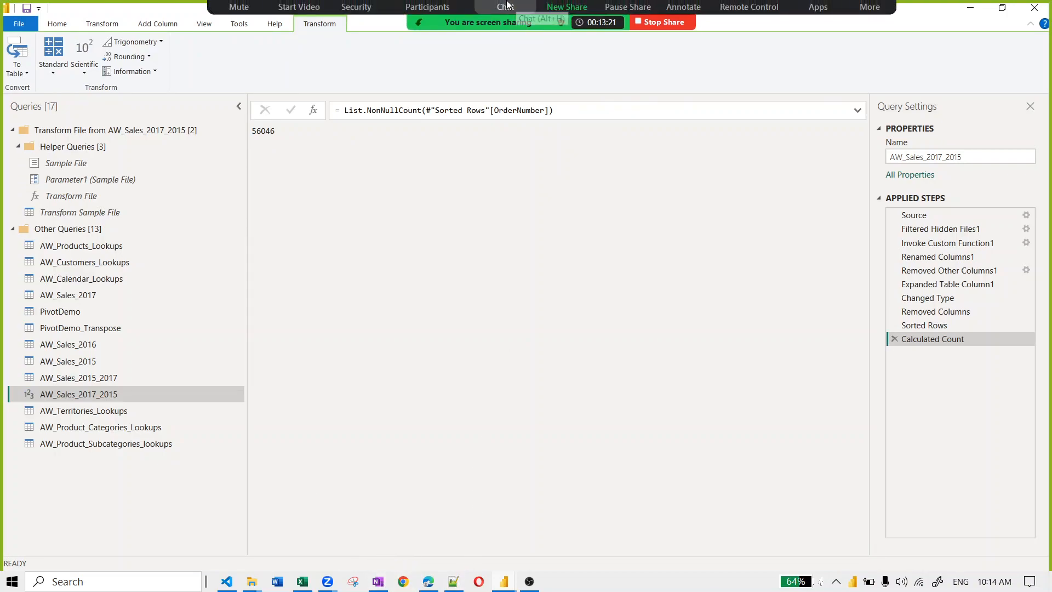
left_click(685, 15)
mouse_move(575, 171)
left_mouse_down()
mouse_move(634, 184)
mouse_move(644, 233)
mouse_move(628, 281)
left_mouse_up()
mouse_move(649, 167)
left_mouse_down()
mouse_move(710, 164)
mouse_move(713, 188)
left_mouse_up()
mouse_move(707, 156)
left_mouse_down()
mouse_move(775, 151)
mouse_move(723, 186)
left_mouse_up()
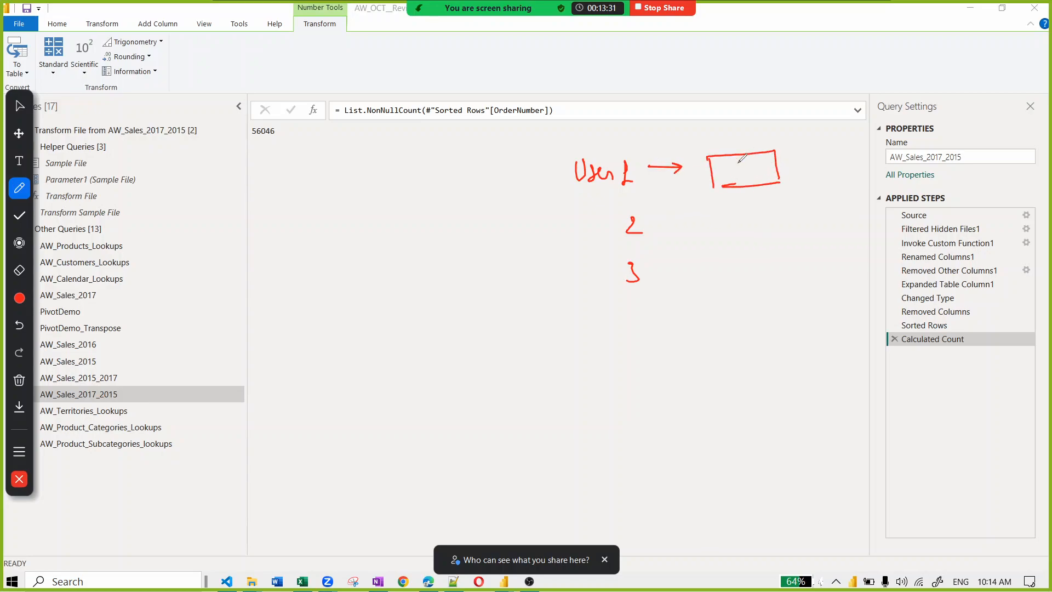
mouse_move(779, 162)
left_mouse_down()
mouse_move(812, 147)
mouse_move(809, 201)
left_mouse_up()
mouse_move(815, 132)
left_mouse_down()
mouse_move(855, 141)
mouse_move(835, 159)
mouse_move(854, 162)
mouse_move(838, 187)
mouse_move(859, 185)
mouse_move(828, 211)
mouse_move(889, 208)
left_mouse_up()
mouse_move(608, 149)
left_mouse_down()
mouse_move(573, 177)
mouse_move(624, 136)
left_mouse_up()
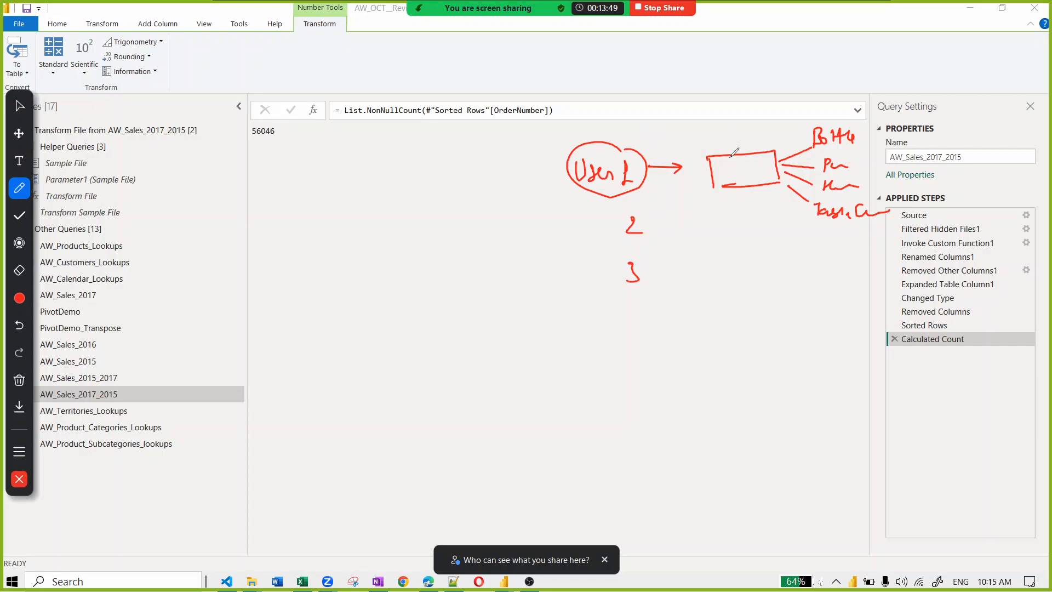
mouse_move(726, 163)
left_mouse_down()
mouse_move(721, 180)
mouse_move(749, 182)
left_mouse_up()
mouse_move(581, 215)
left_mouse_down()
mouse_move(611, 237)
mouse_move(729, 219)
mouse_move(861, 237)
left_mouse_up()
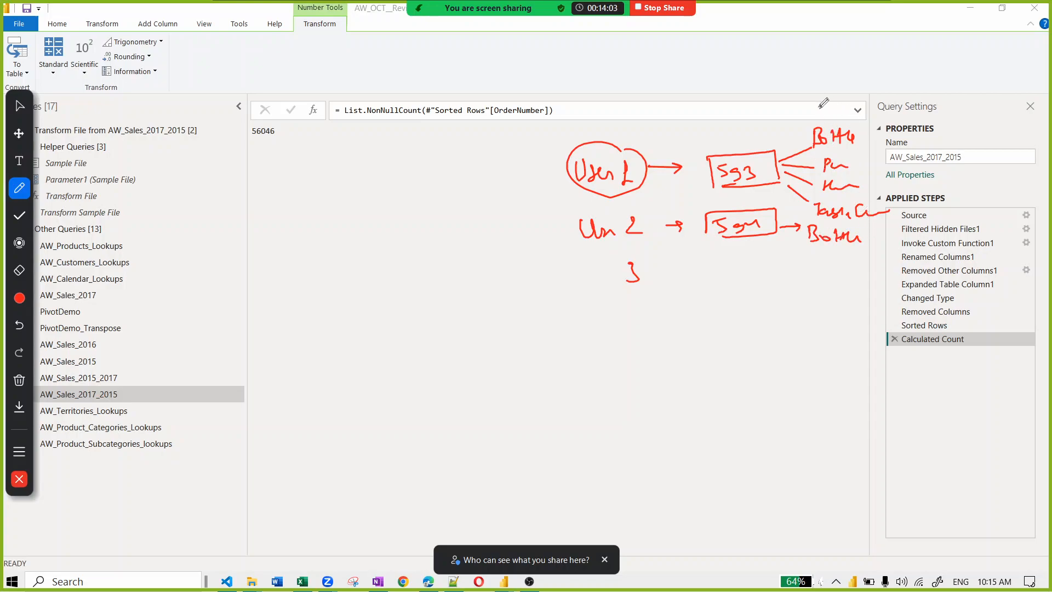
Step: Circle User 1's Bottle item in the diagram and draw arrows to User 1 and its order box
mouse_move(848, 113)
left_mouse_down()
mouse_move(869, 127)
mouse_move(858, 115)
left_mouse_up()
mouse_move(565, 103)
left_mouse_down()
mouse_move(584, 105)
mouse_move(582, 136)
left_mouse_up()
mouse_move(577, 126)
left_mouse_down()
mouse_move(591, 129)
mouse_move(583, 136)
left_mouse_up()
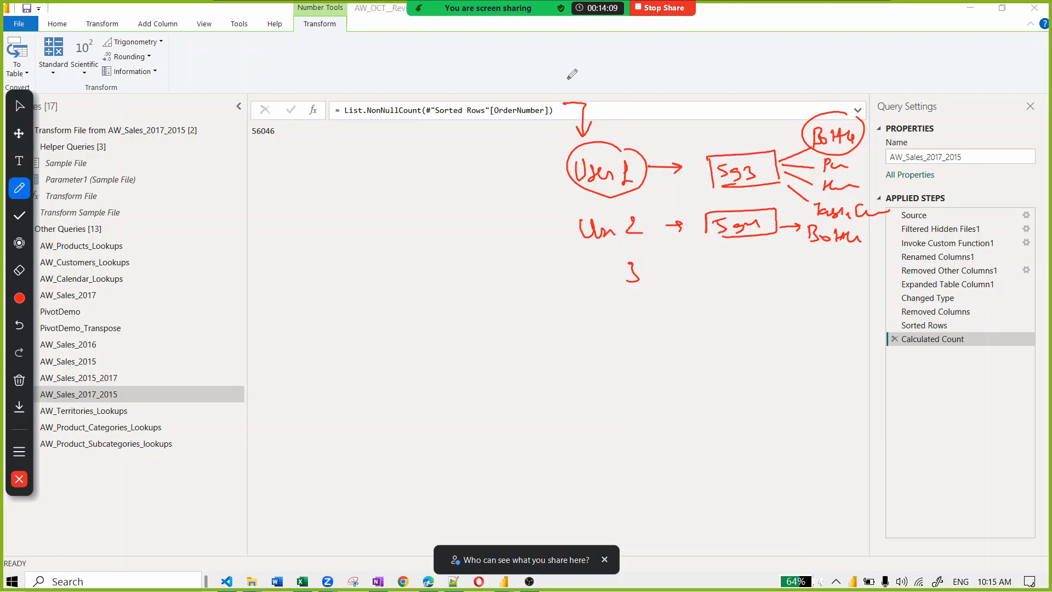
mouse_move(579, 76)
left_mouse_down()
mouse_move(605, 127)
mouse_move(627, 95)
left_mouse_up()
mouse_move(627, 139)
left_mouse_down()
mouse_move(595, 201)
mouse_move(609, 125)
mouse_move(600, 131)
left_mouse_up()
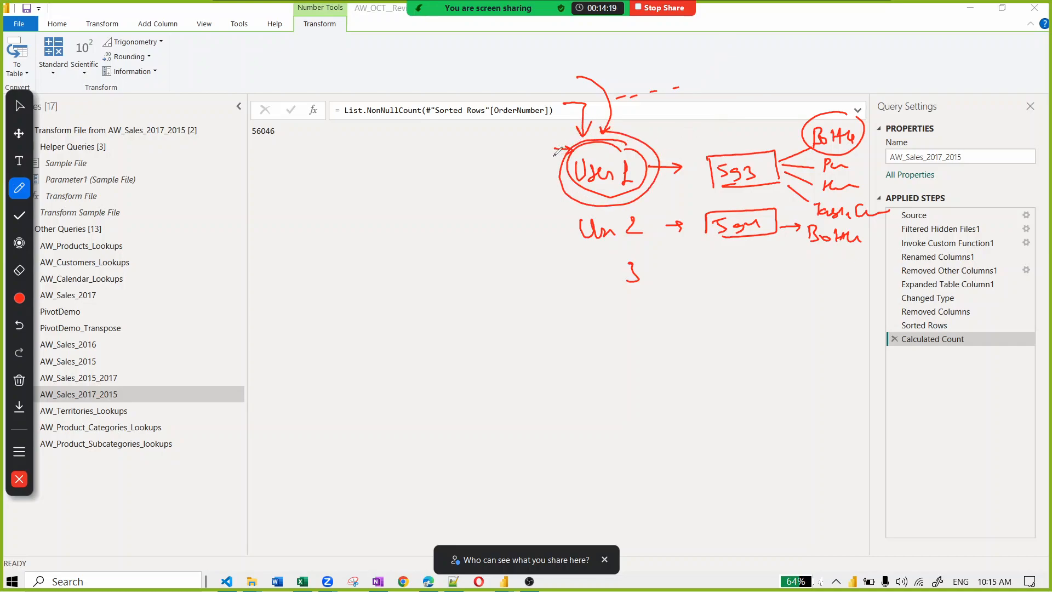
left_click_drag(718, 114, 746, 139)
Step: Clear all annotations from the shared screen and remove the Calculated Count step from AW_Sales_2017_2015
left_click(21, 382)
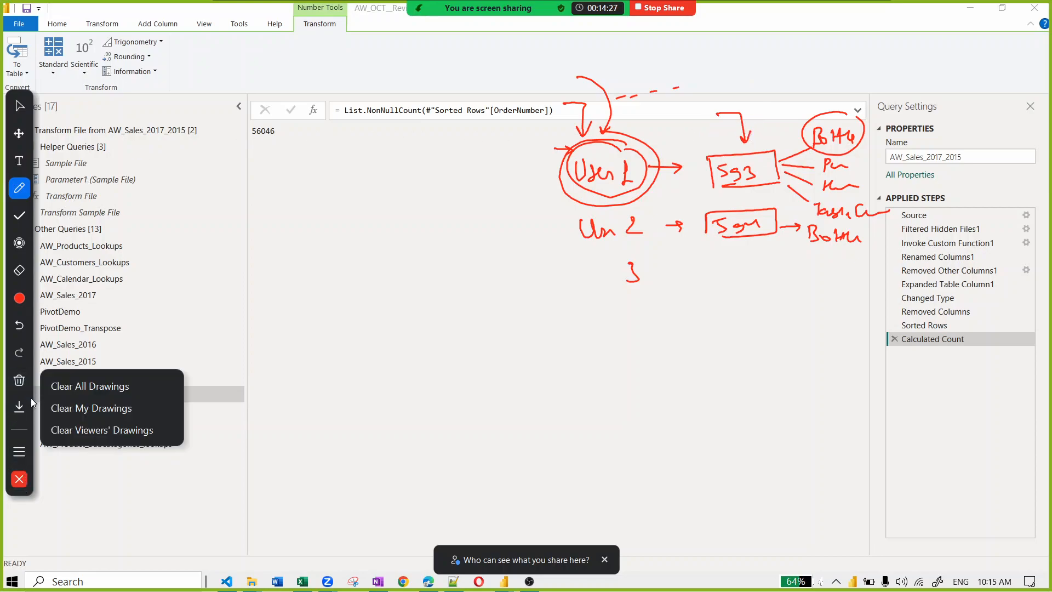
left_click(70, 385)
left_click(24, 486)
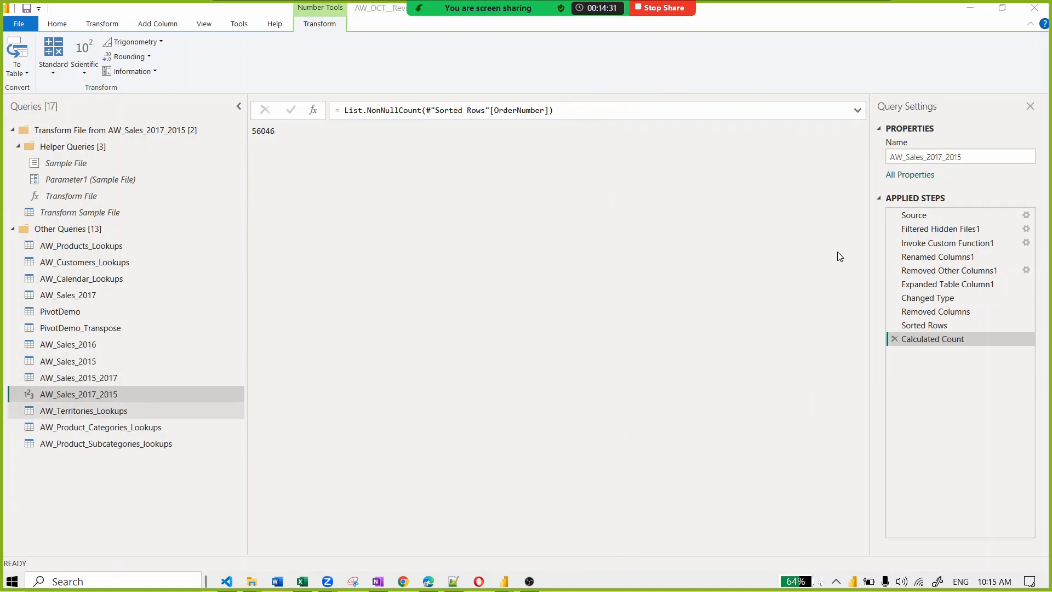
left_click(895, 339)
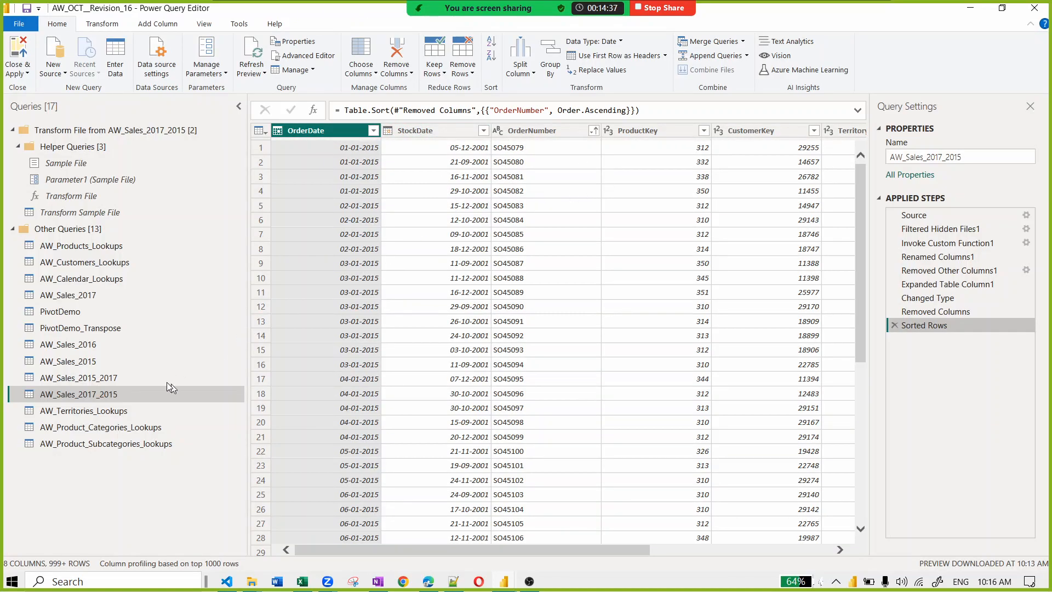
Step: Review the OrderNumber column's filter list without filtering and count the column's values again
left_click(539, 132)
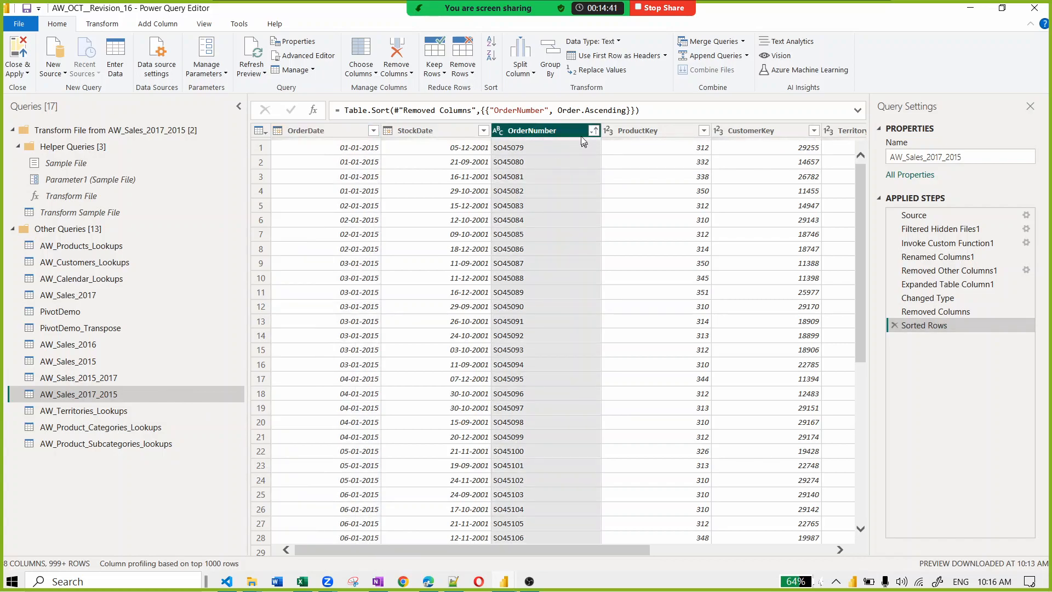
left_click(594, 130)
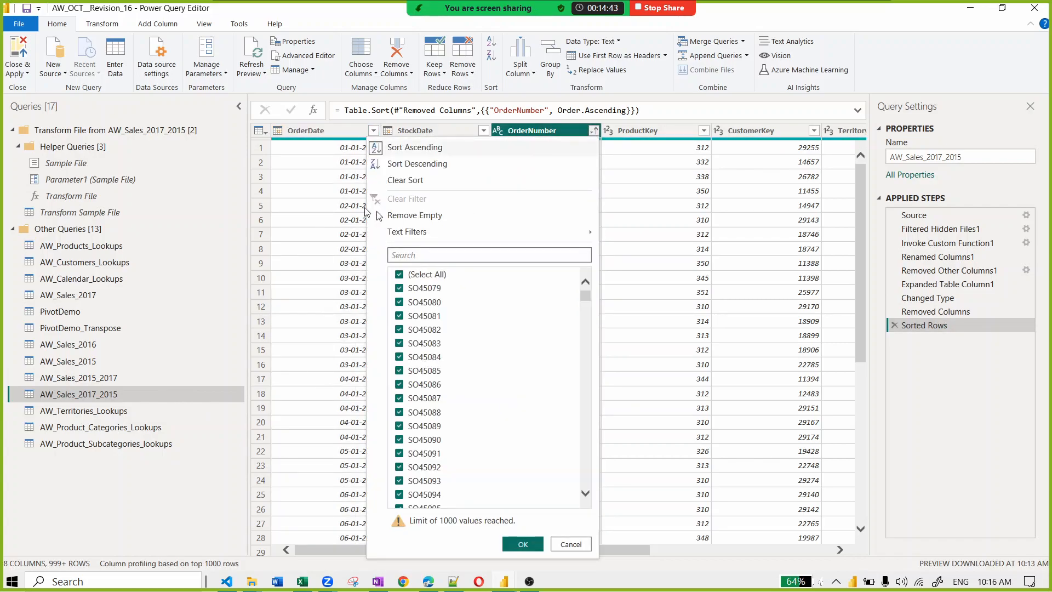
left_click(542, 133)
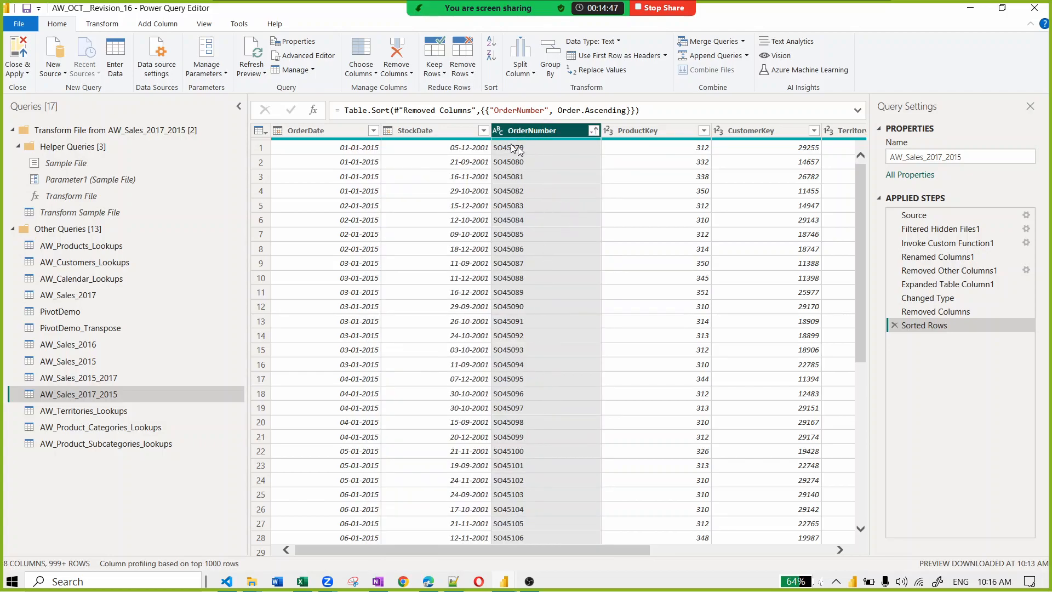
left_click(96, 26)
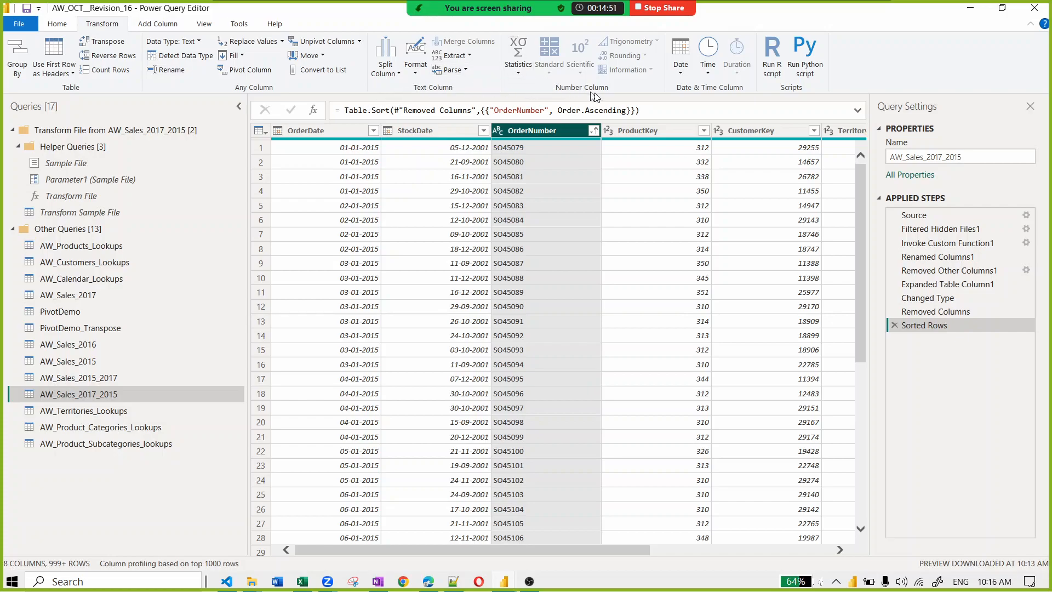
left_click(519, 70)
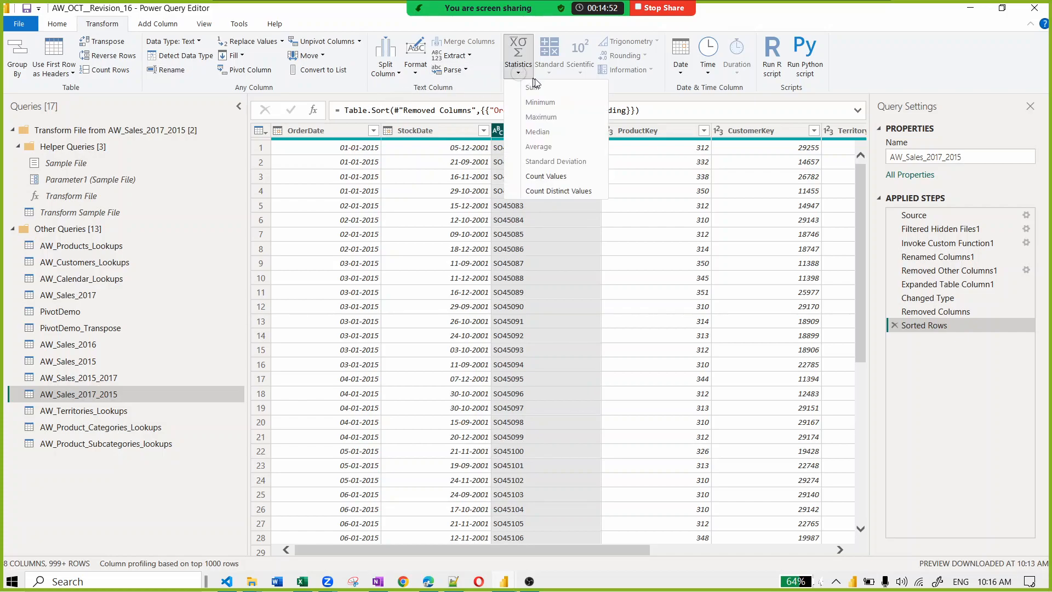
left_click(555, 177)
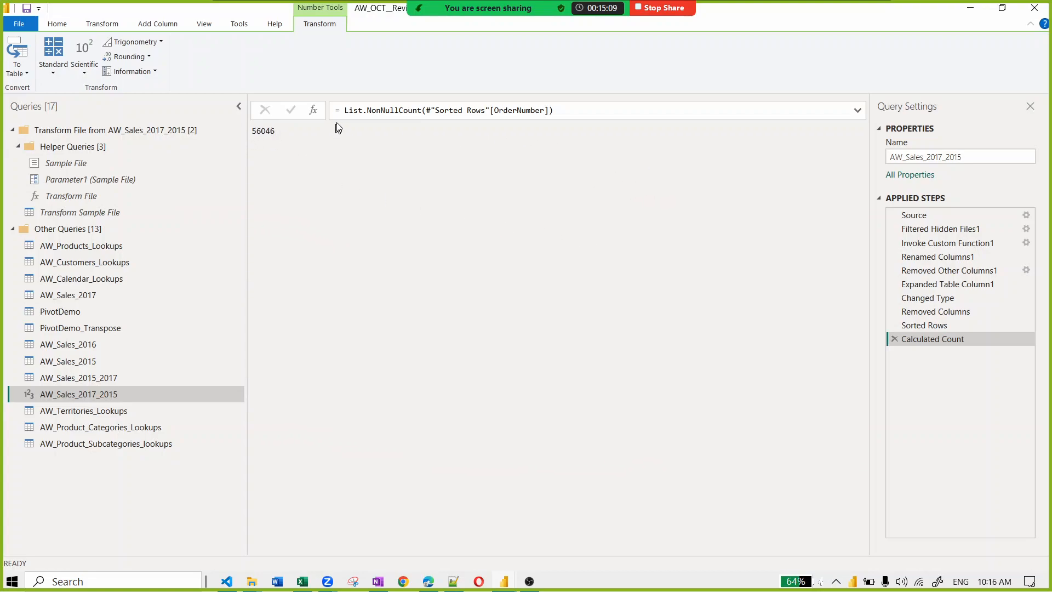
Step: Copy the calculated count and replace the figure under "Count orders AW_ Sales table" in the DAY 15 POWER BI Google Doc with 56046
double_click(265, 131)
key("ctrl+c")
key("alt+Tab")
key("alt+Tab")
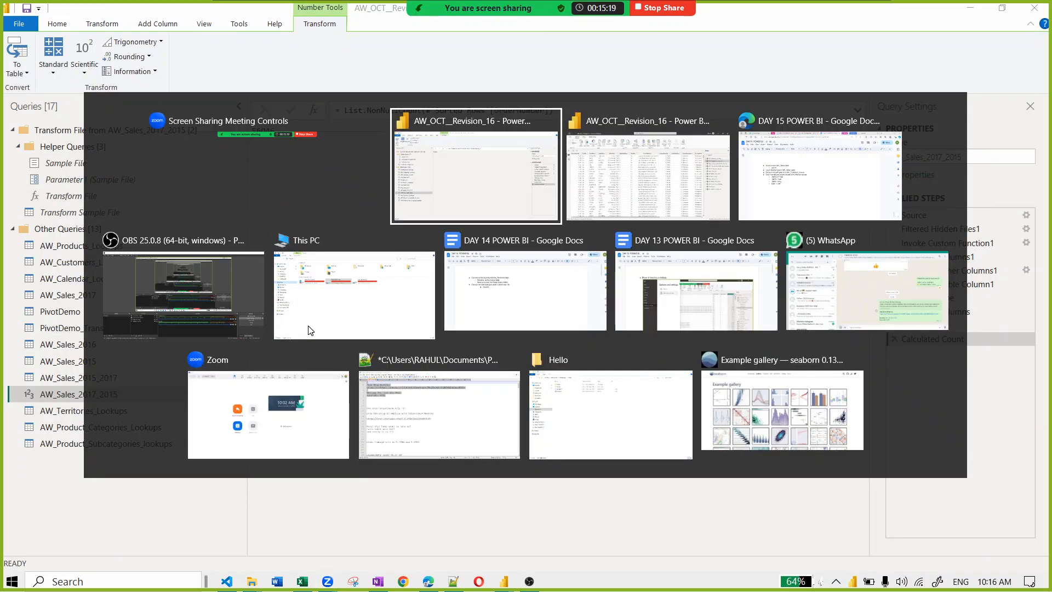
key("alt+Tab")
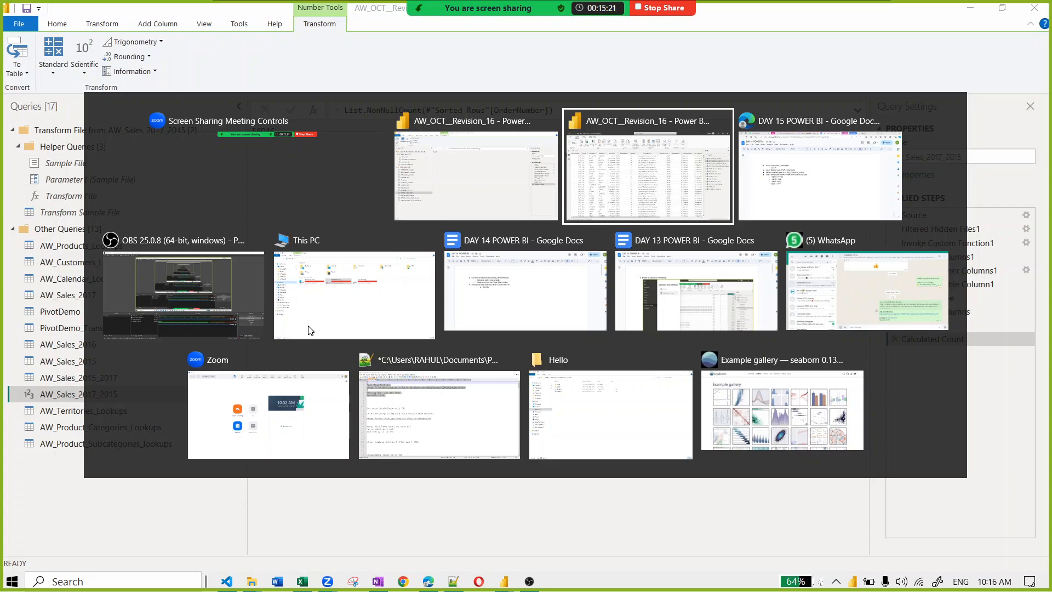
left_click(429, 583)
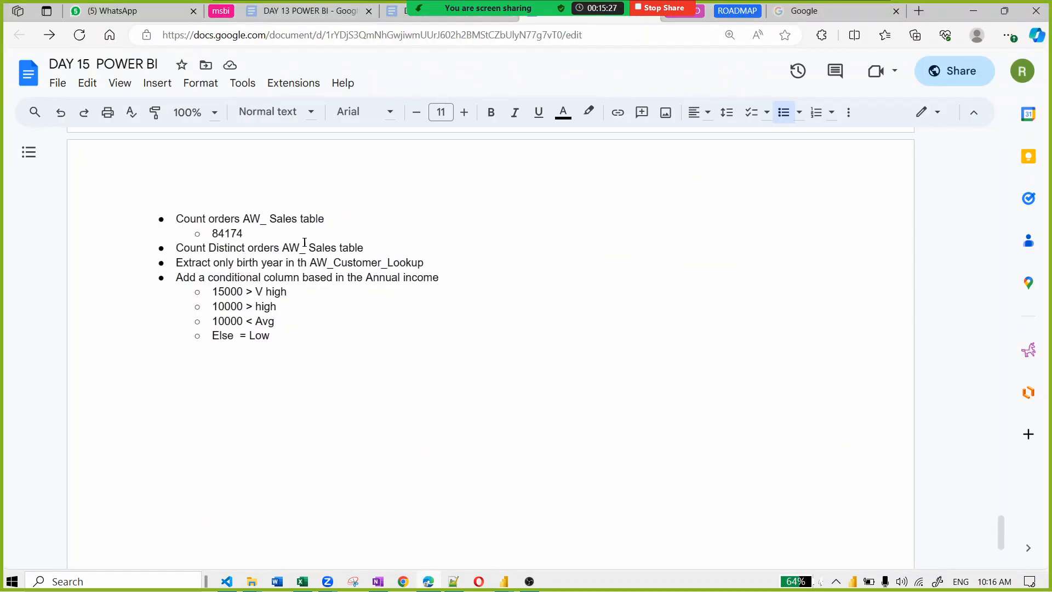
double_click(232, 234)
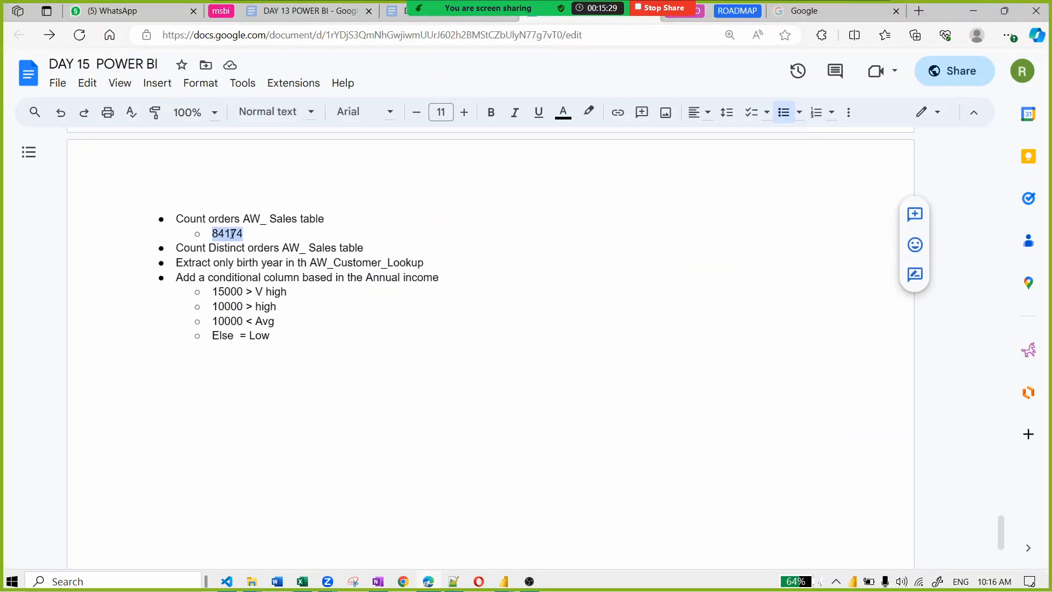
key("ctrl+v")
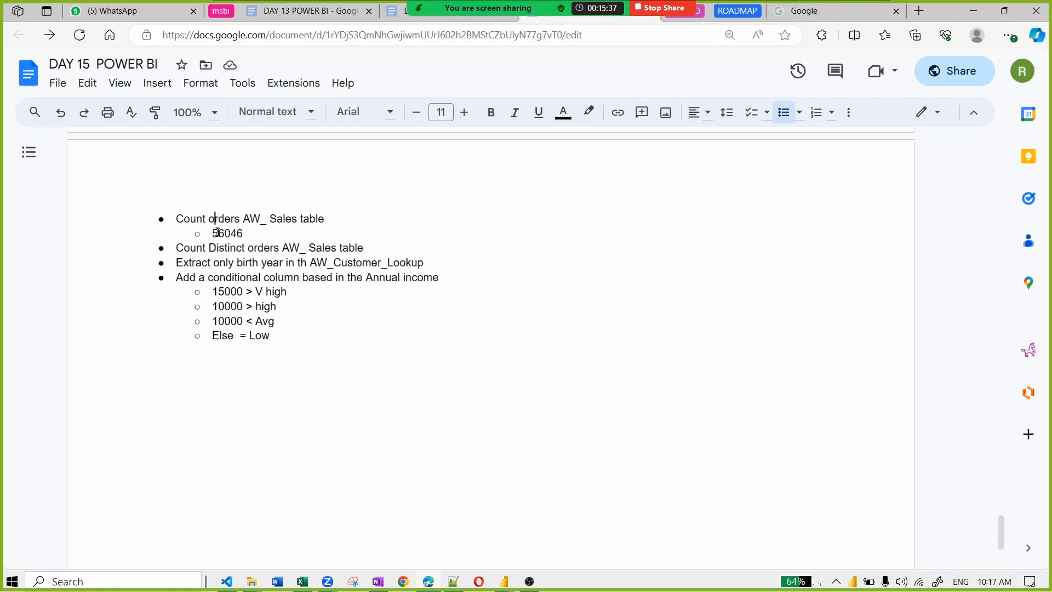
Step: Highlight the distinct orders task in the document, return to Power Query Editor and delete the Calculated Count step
left_click_drag(210, 246, 257, 246)
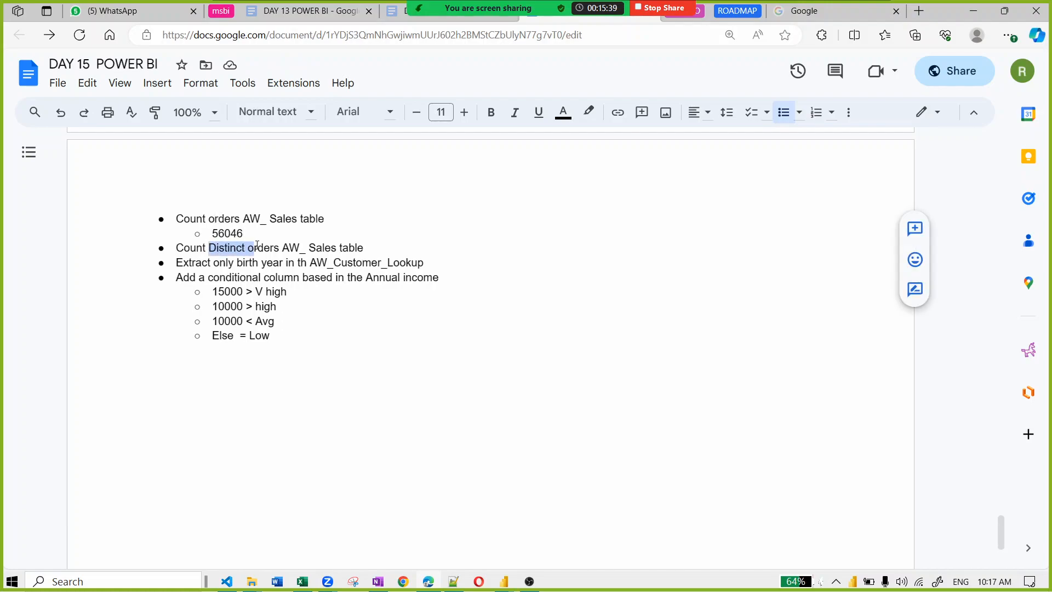
key("alt+Tab")
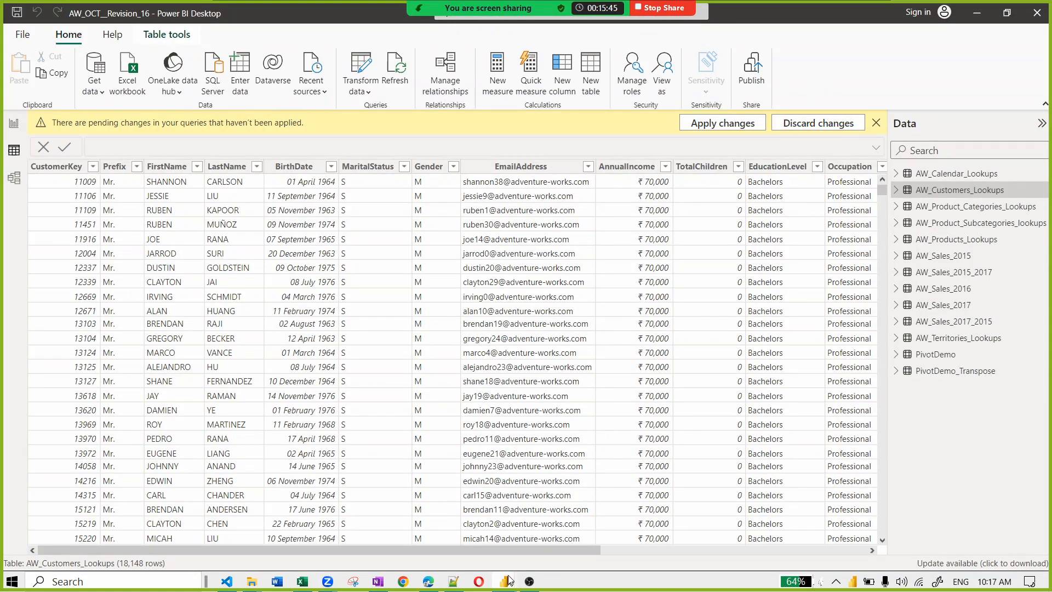
left_click(568, 538)
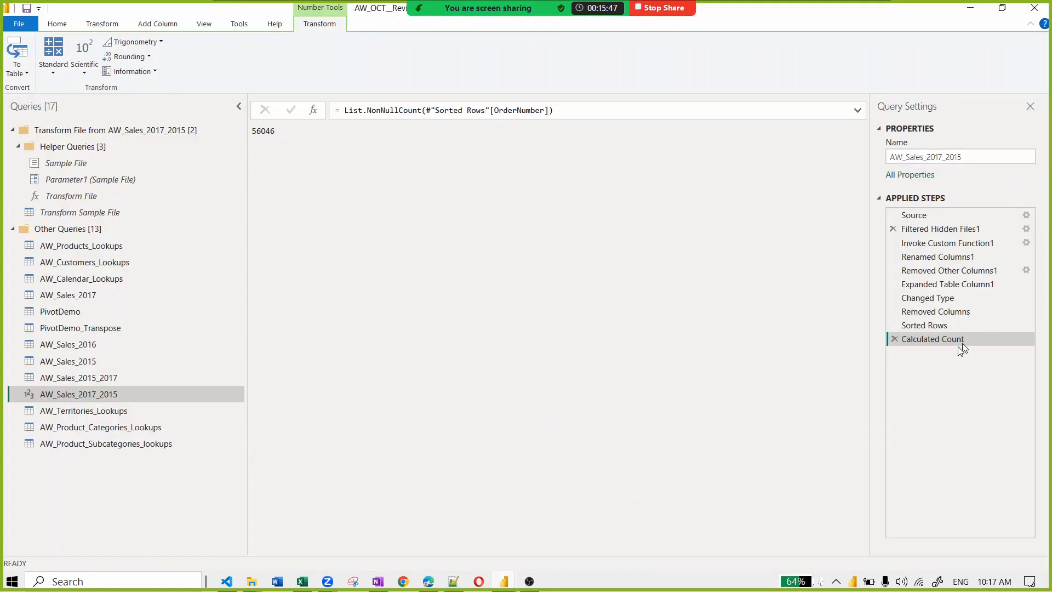
left_click(894, 339)
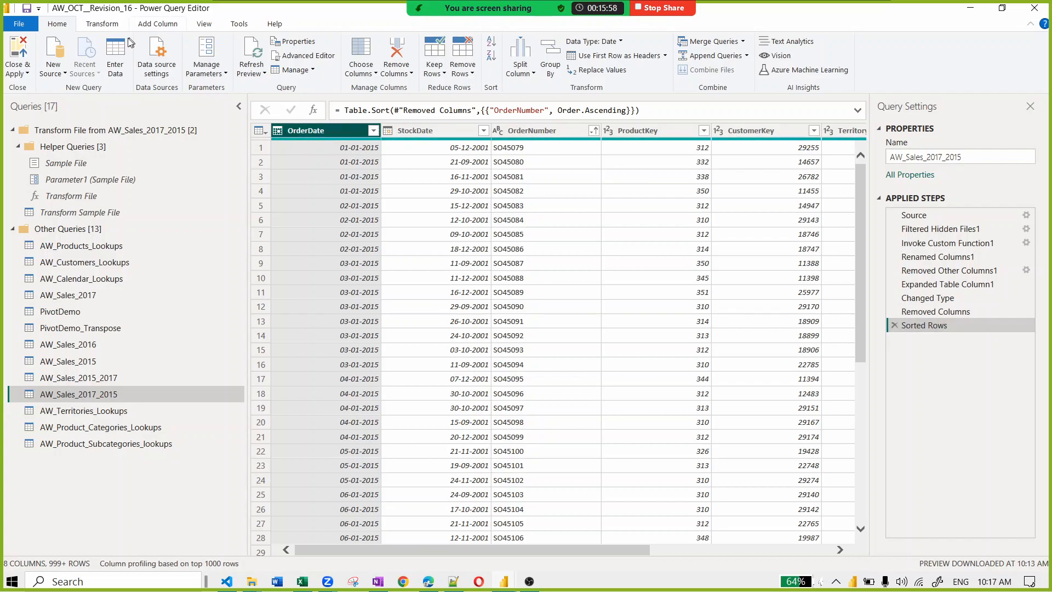
Step: Count the distinct values in the OrderDate column of AW_Sales_2017_2015
left_click(99, 23)
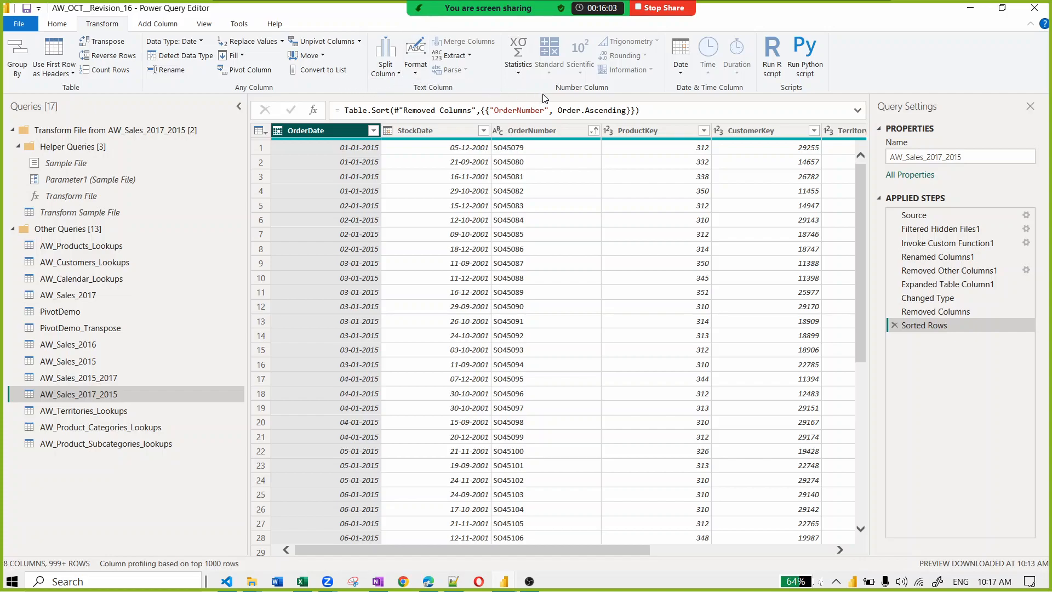
left_click(519, 71)
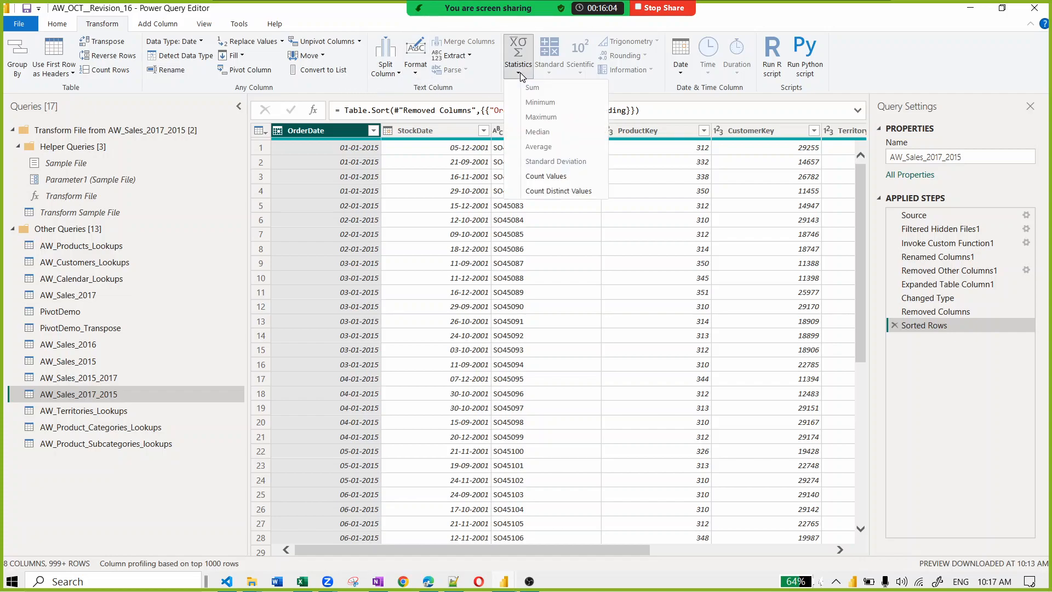
left_click(551, 192)
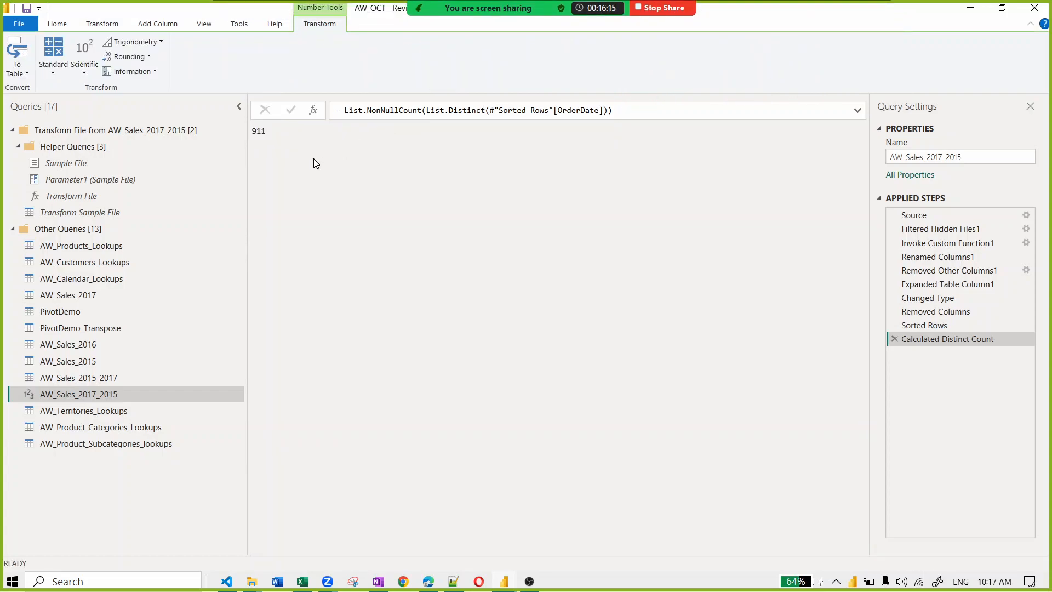
Step: Record 911 as an indented sub-bullet under "Count Distinct orders AW_ Sales table" in the DAY 15 POWER BI Google Doc
double_click(261, 131)
key("alt+Tab")
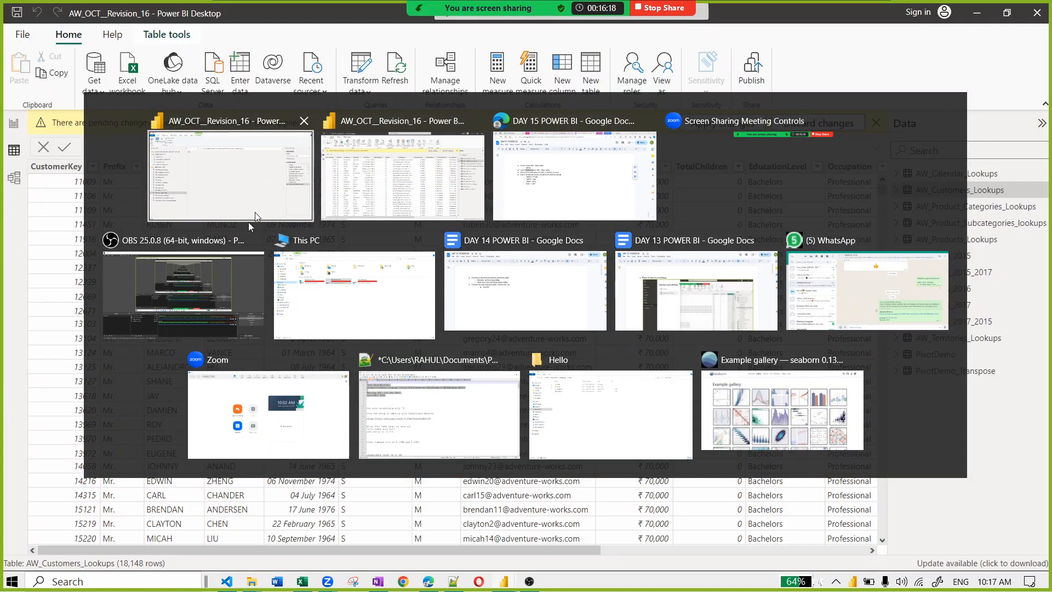
key("alt+Tab")
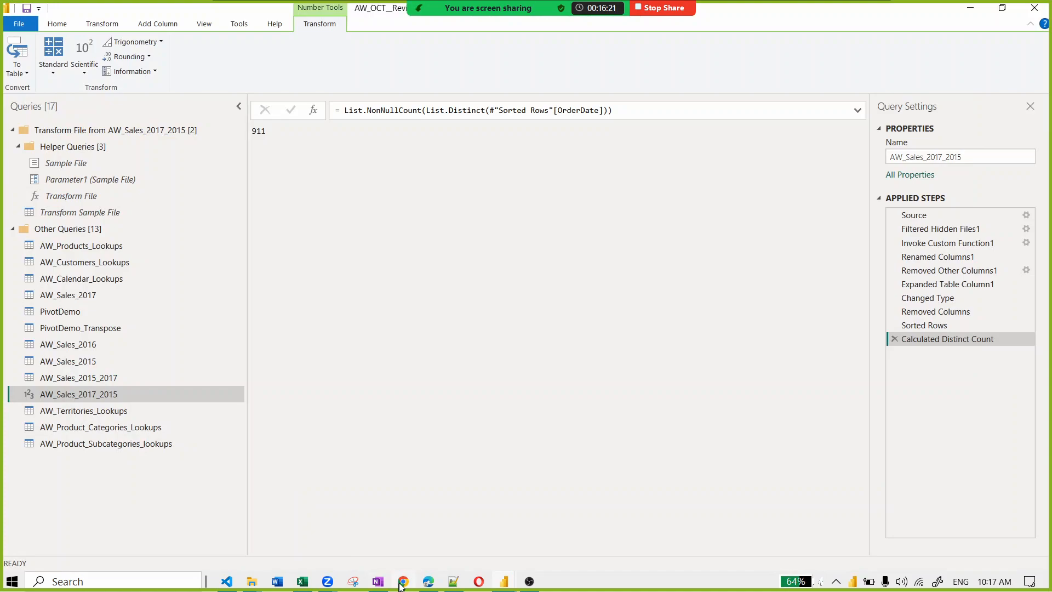
left_click(429, 582)
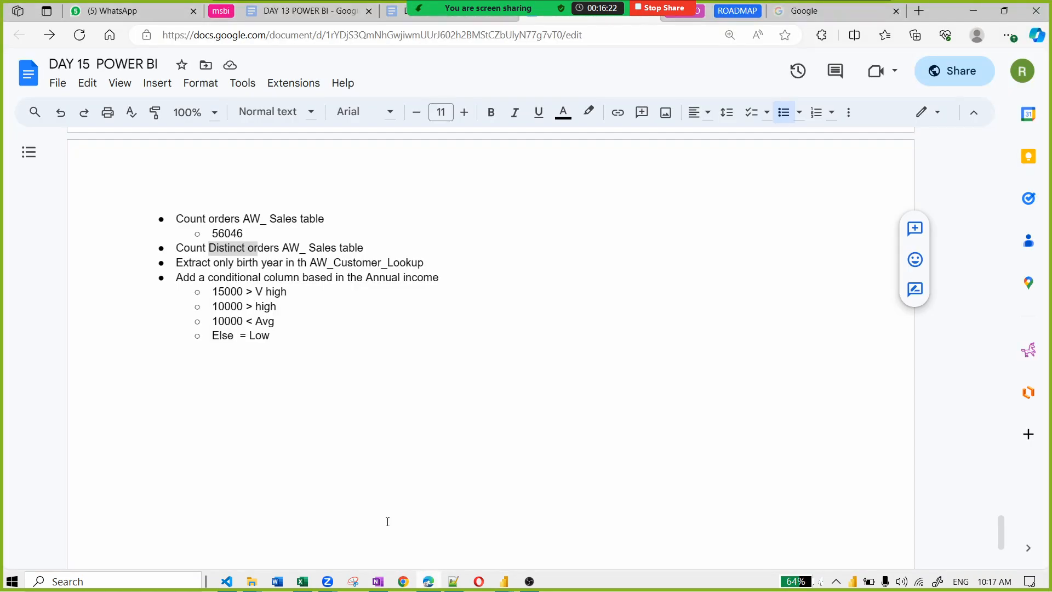
left_click(256, 237)
key("Return")
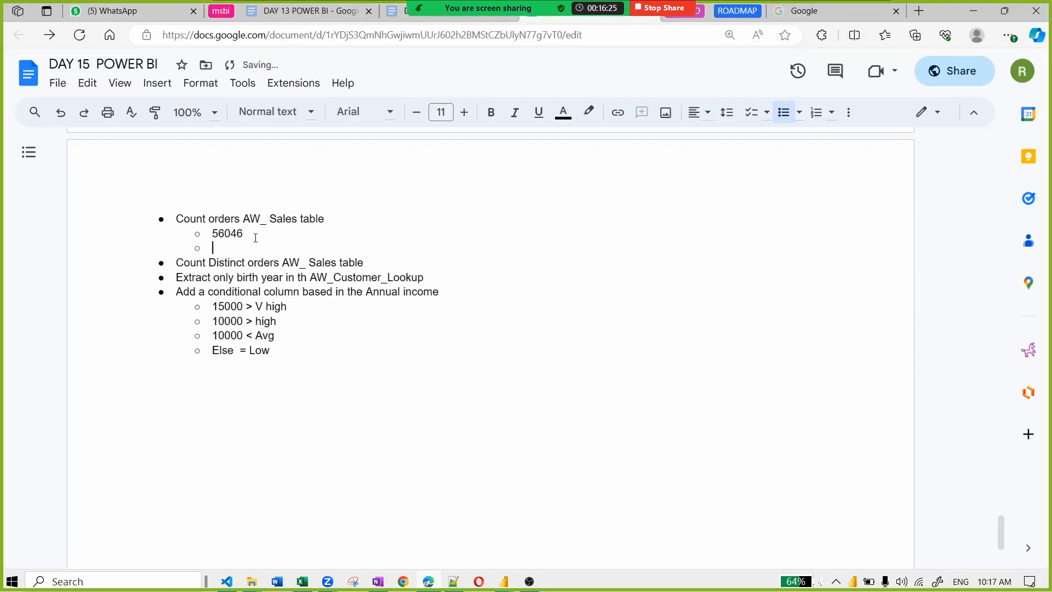
left_click(376, 261)
key("Return")
type("911")
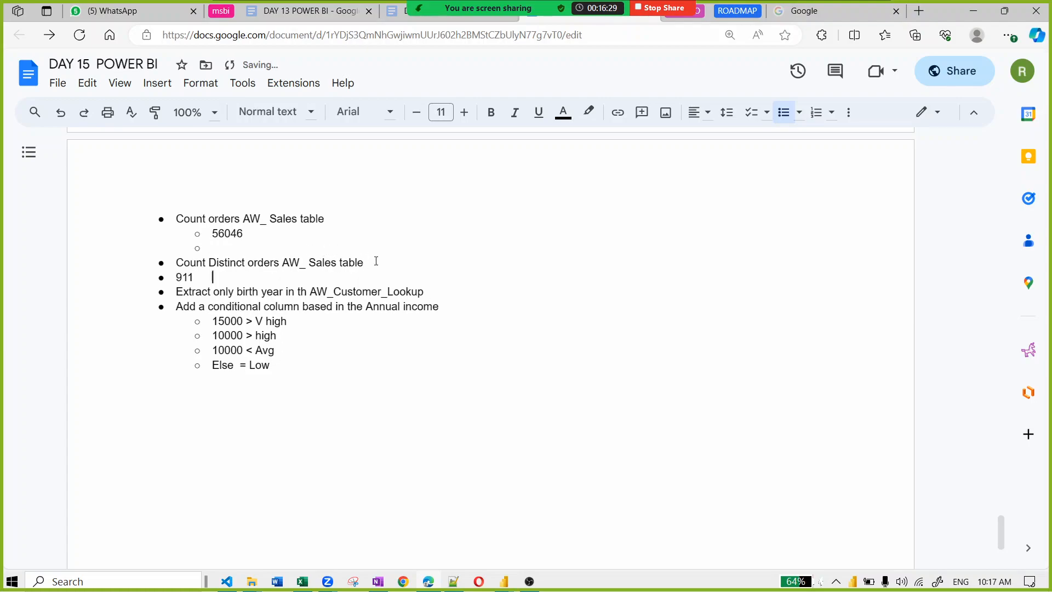
left_click(174, 277)
key("Tab")
Step: Return to Power Query Editor and delete the Calculated Distinct Count step from AW_Sales_2017_2015
key("alt+Tab")
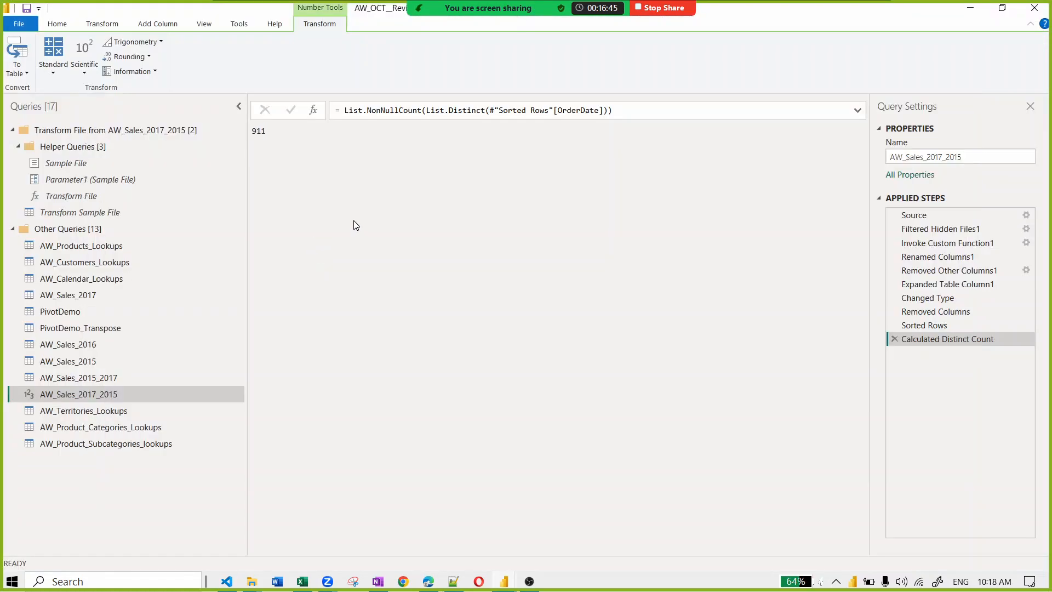
left_click(895, 339)
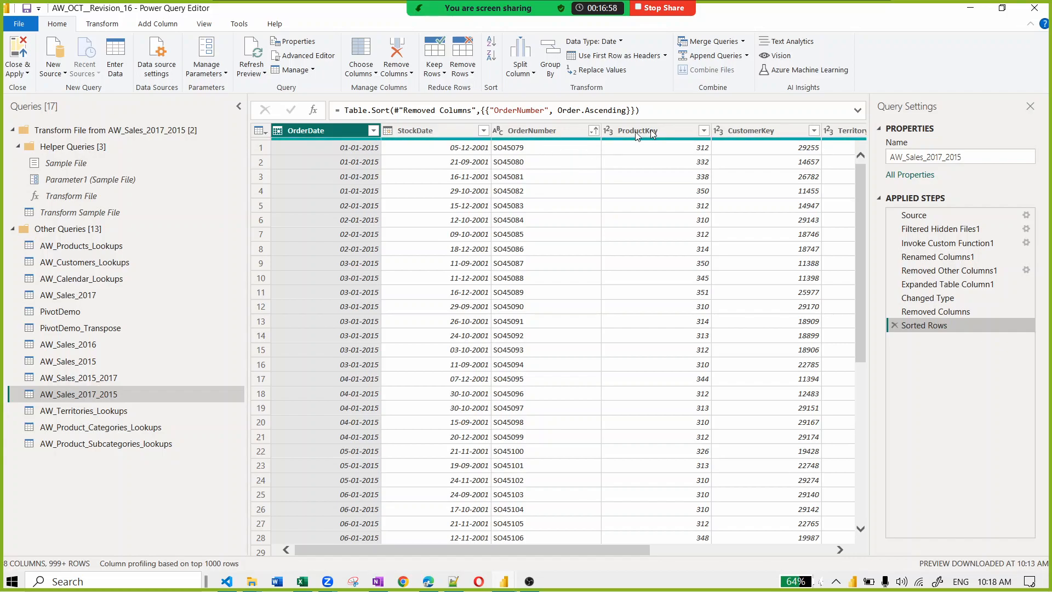
Step: Load the full value list of the OrderLineItem column and filter the table to line item 3 only
left_click(840, 550)
left_click(841, 551)
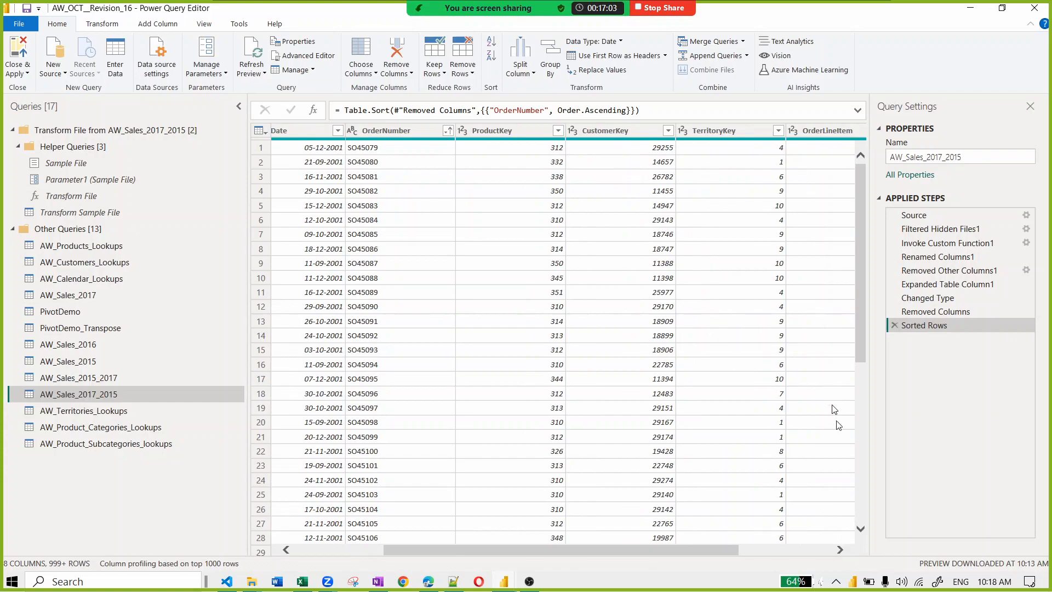
left_click(840, 550)
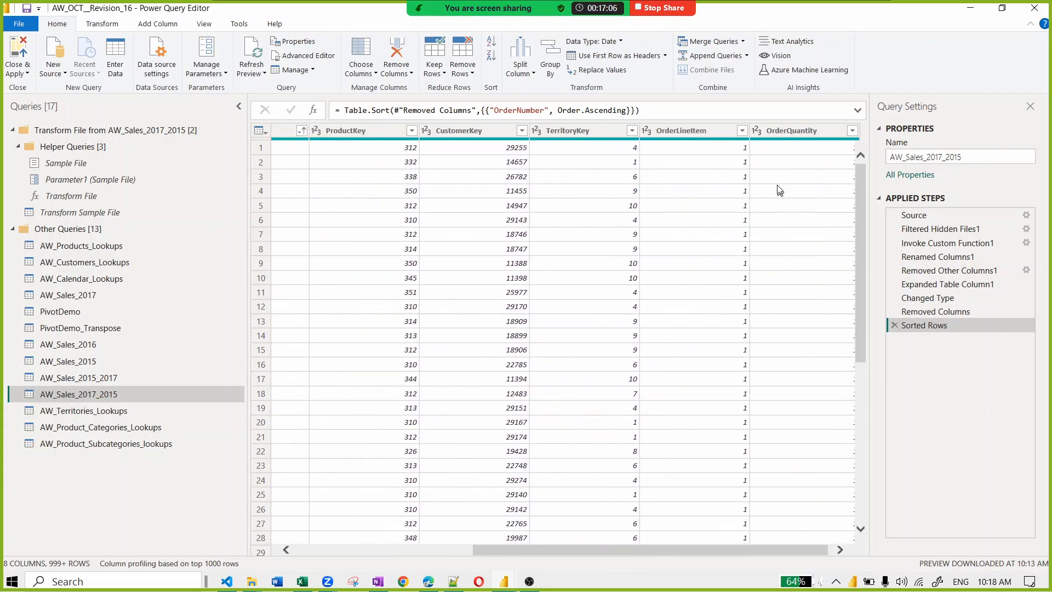
left_click(742, 130)
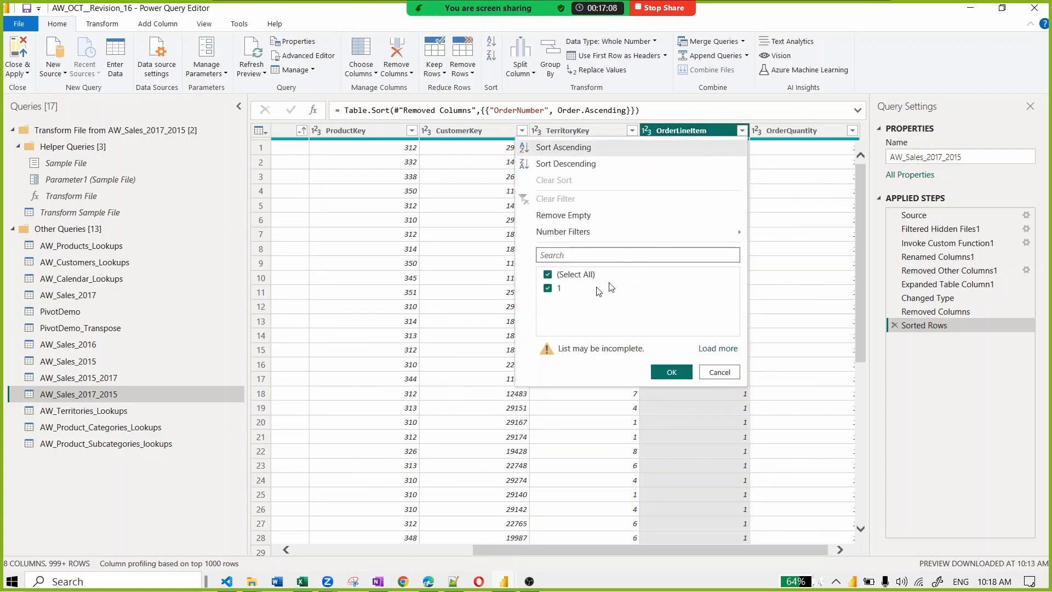
left_click(717, 349)
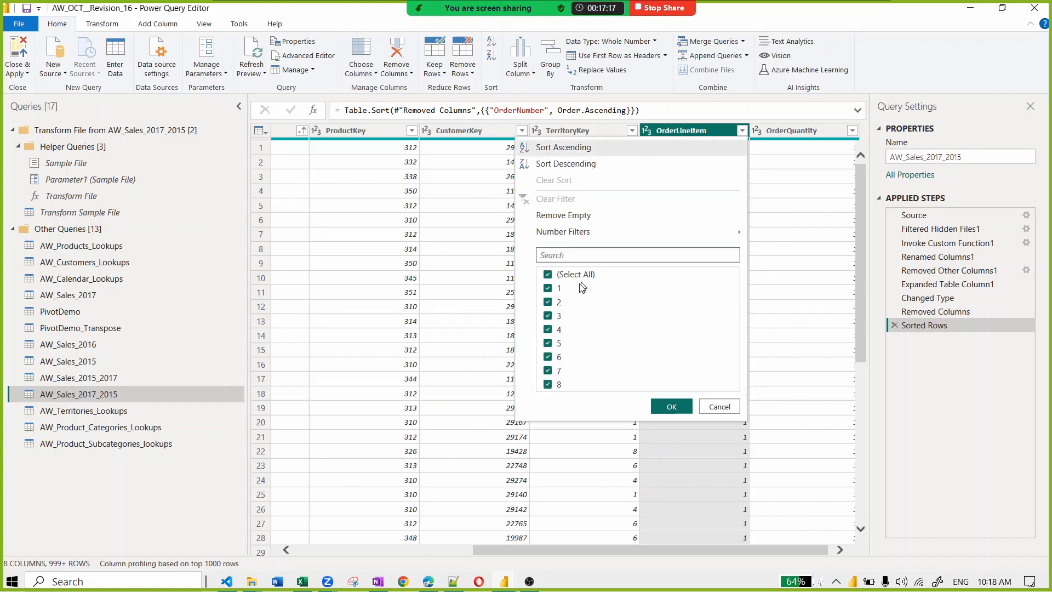
left_click(548, 275)
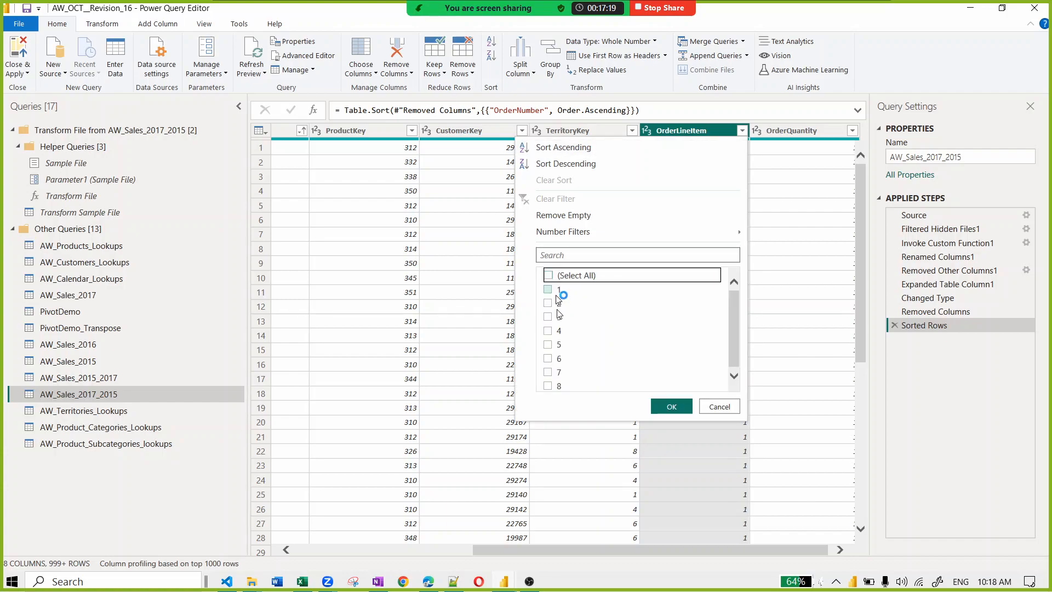
left_click(548, 317)
left_click(672, 407)
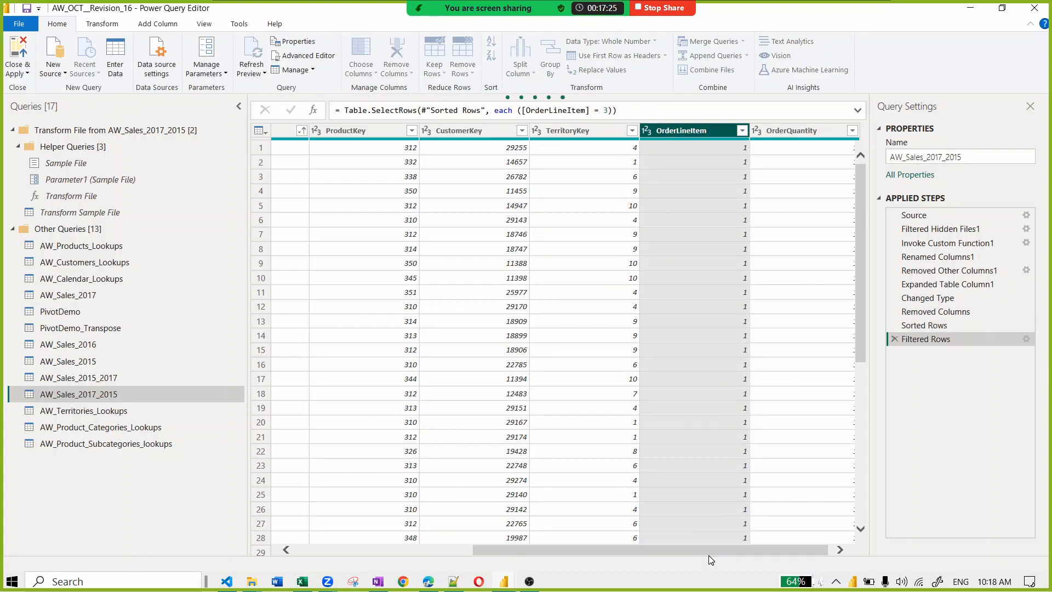
Step: Sort the filtered rows by OrderNumber in ascending order and look through the order numbers
left_click_drag(647, 557, 473, 557)
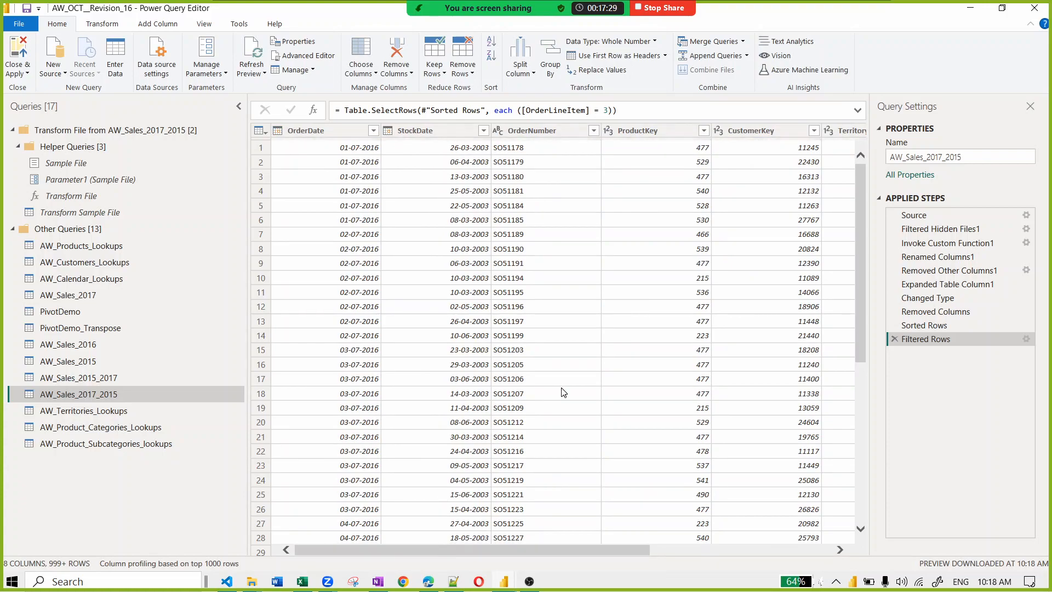
left_click(564, 131)
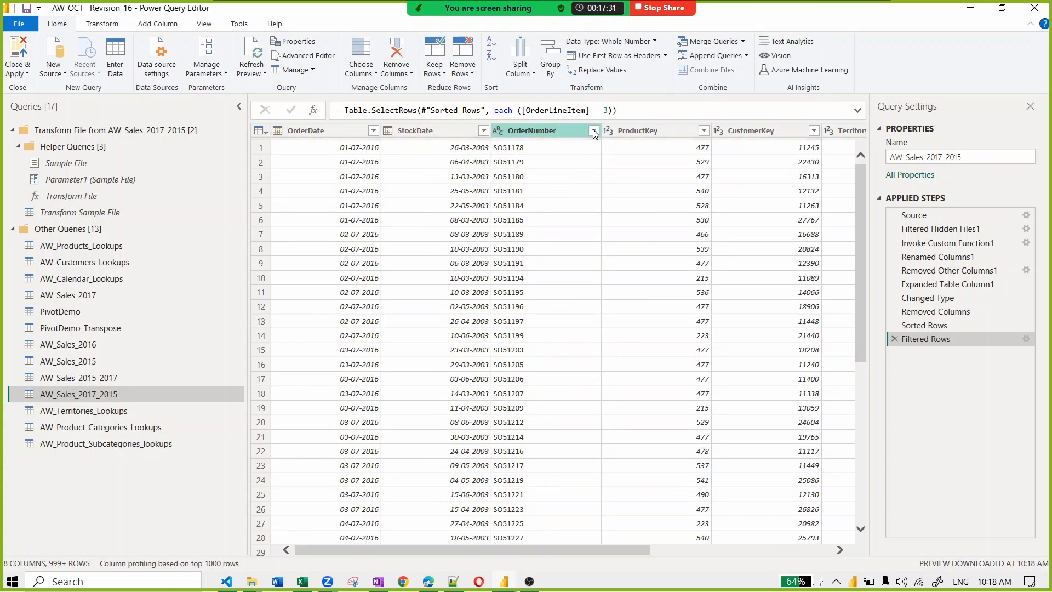
left_click(594, 130)
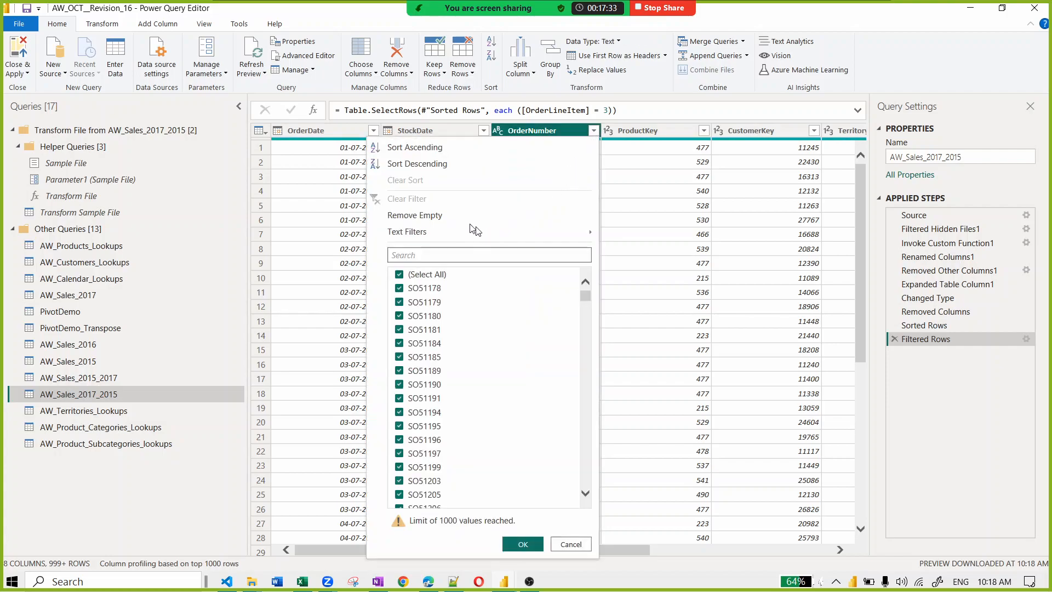
left_click(434, 147)
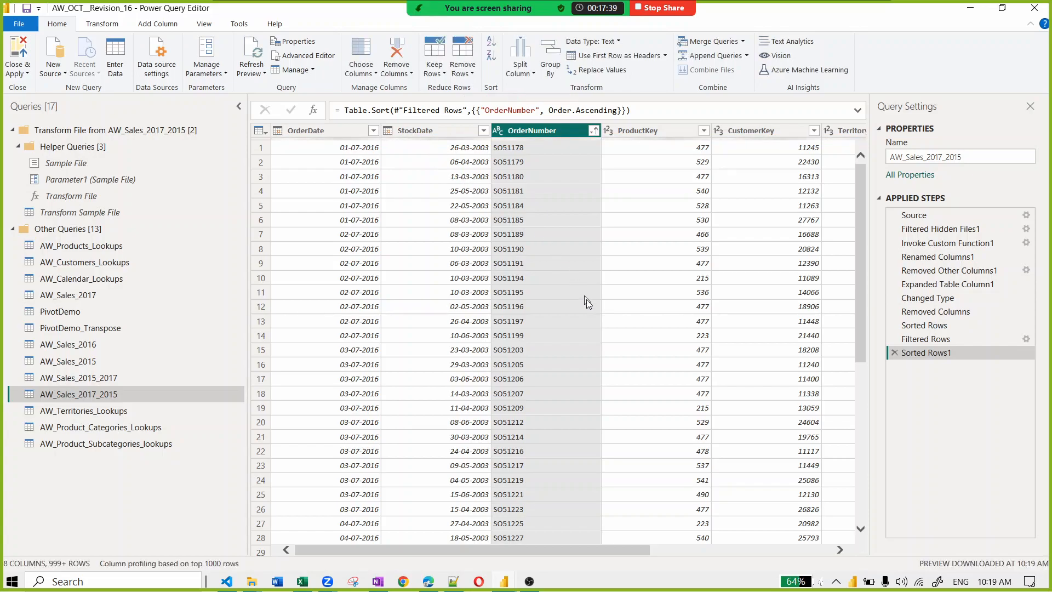
scroll(587, 303, "down", 7)
scroll(589, 302, "down", 6)
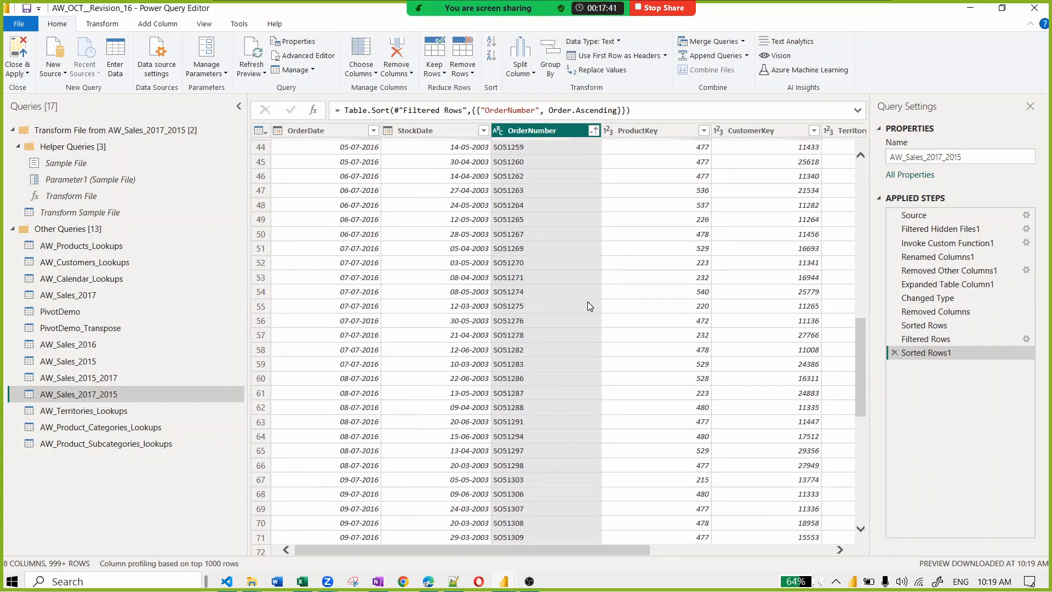
scroll(587, 301, "up", 13)
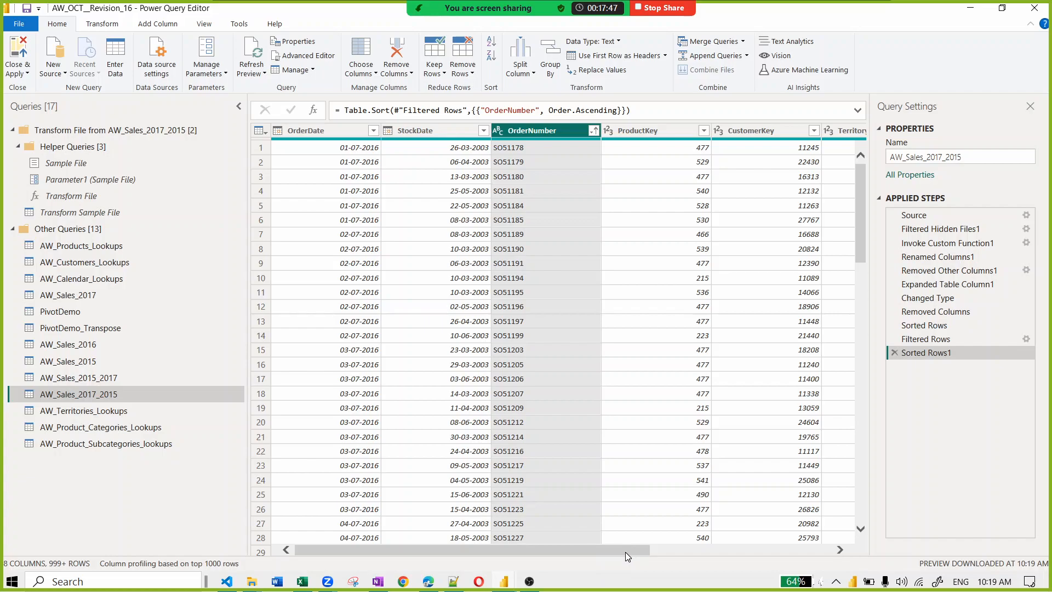
Step: Try to restore all line items by loading the complete OrderLineItem filter list and selecting every value
left_click_drag(626, 551, 826, 553)
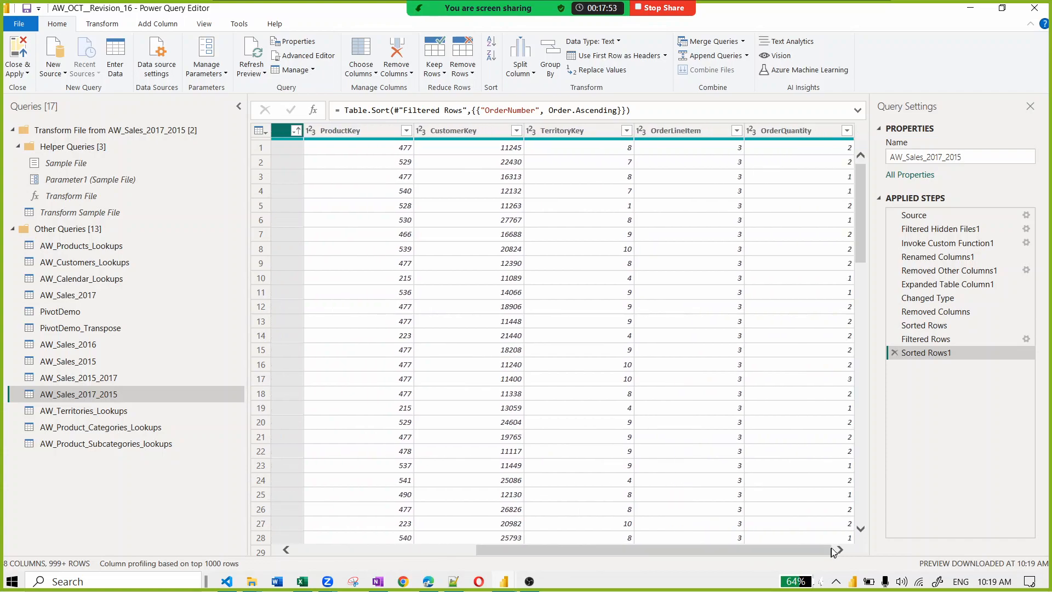
left_click(736, 131)
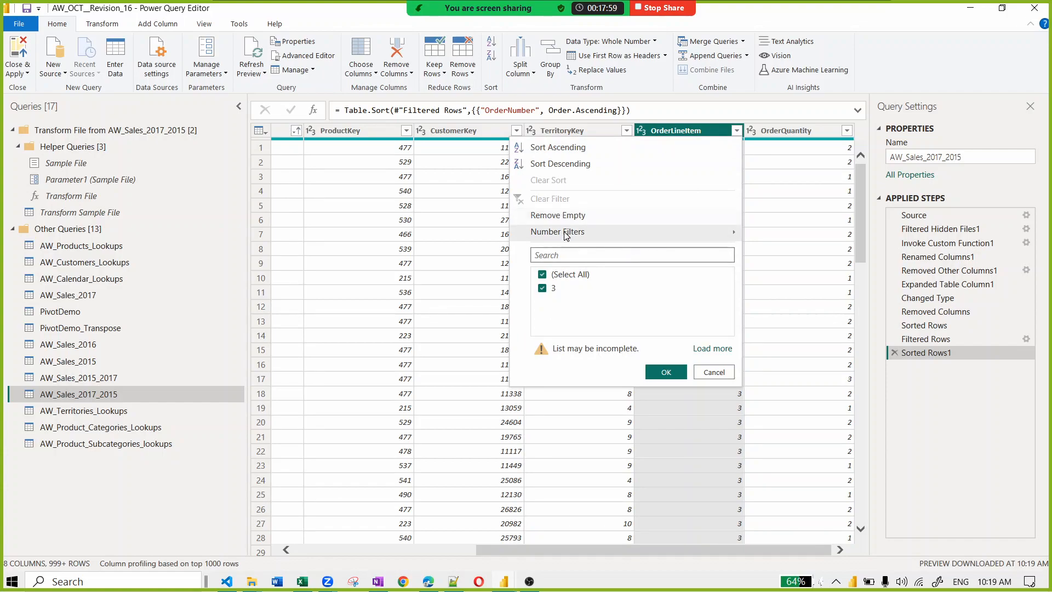
mouse_move(567, 235)
left_click(691, 349)
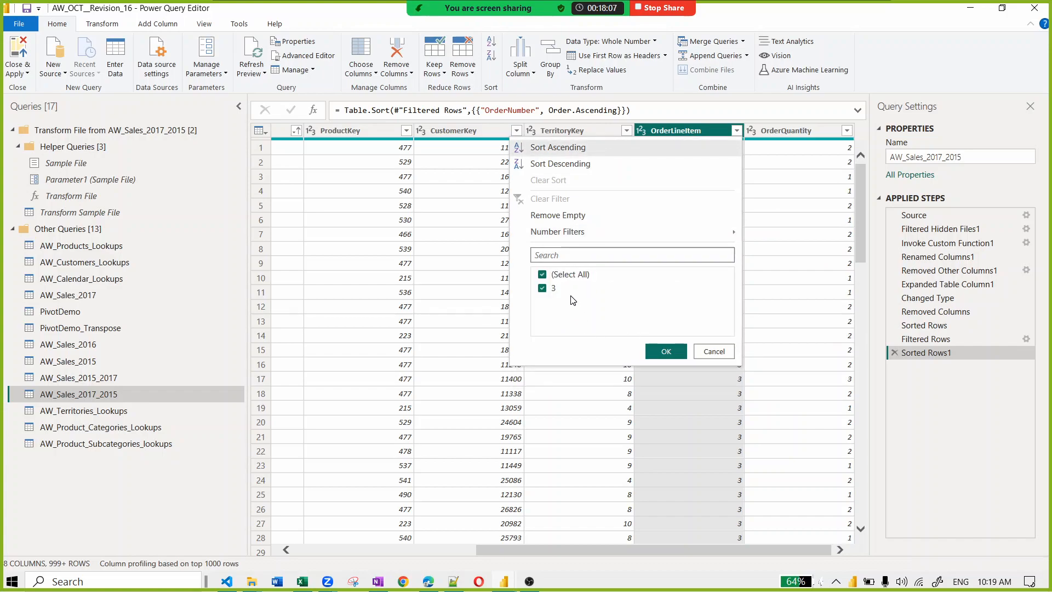
left_click(544, 289)
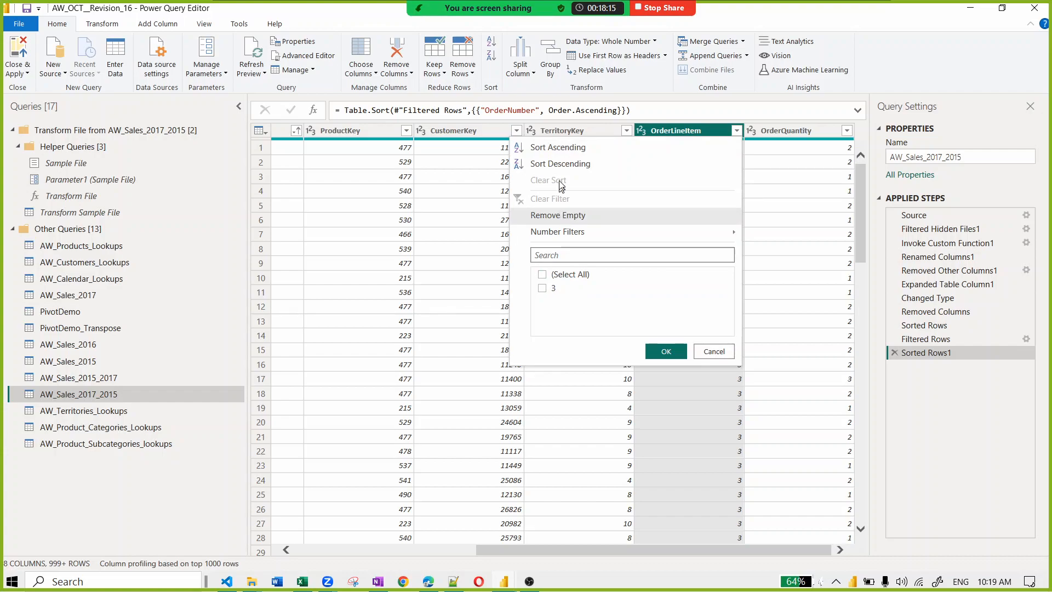
left_click(562, 275)
left_click(667, 351)
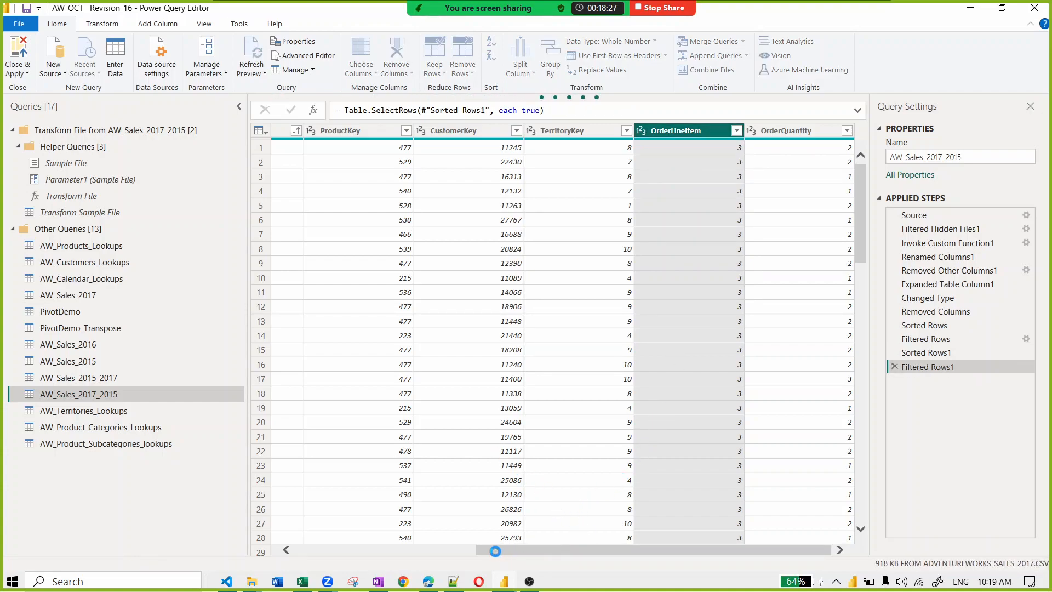
Step: Delete the applied steps Filtered Rows1, Sorted Rows1 and Filtered Rows from AW_Sales_2017_2015
left_click_drag(495, 551, 384, 555)
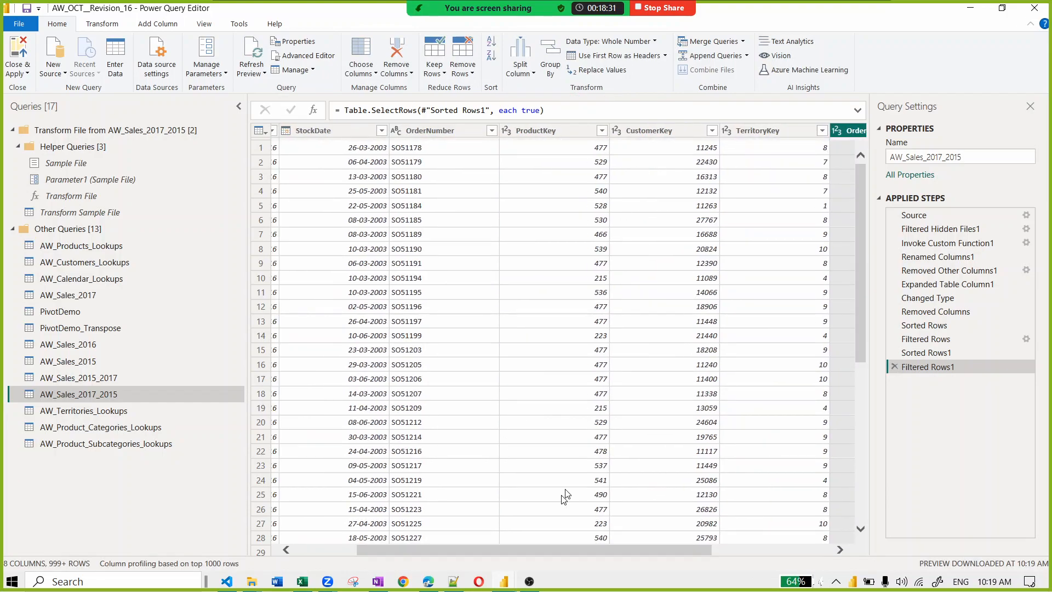
left_click_drag(561, 553, 715, 556)
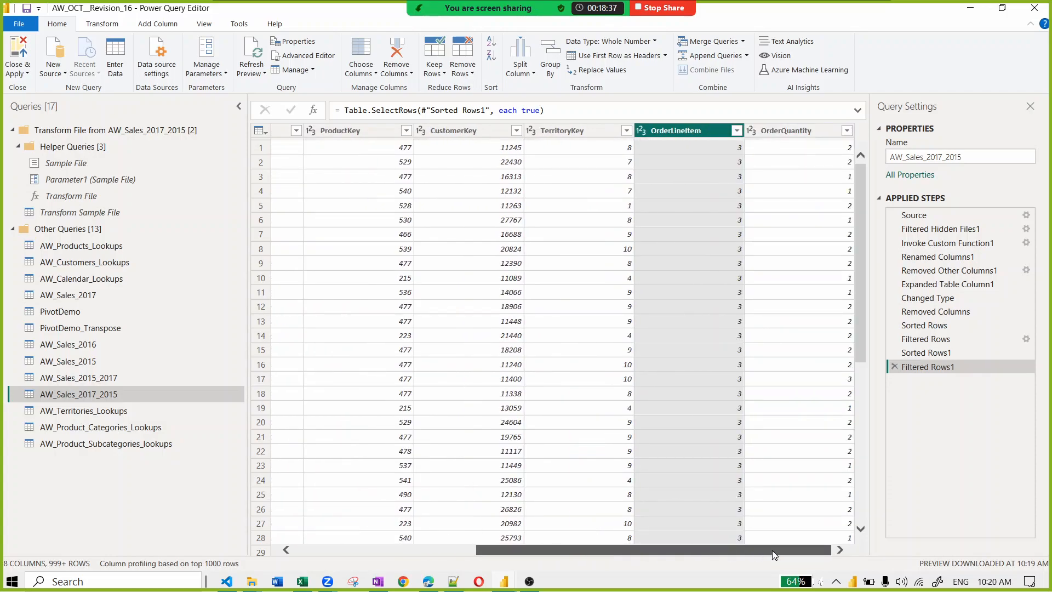
left_click_drag(771, 550, 596, 552)
left_click_drag(930, 353, 899, 371)
left_click(897, 368)
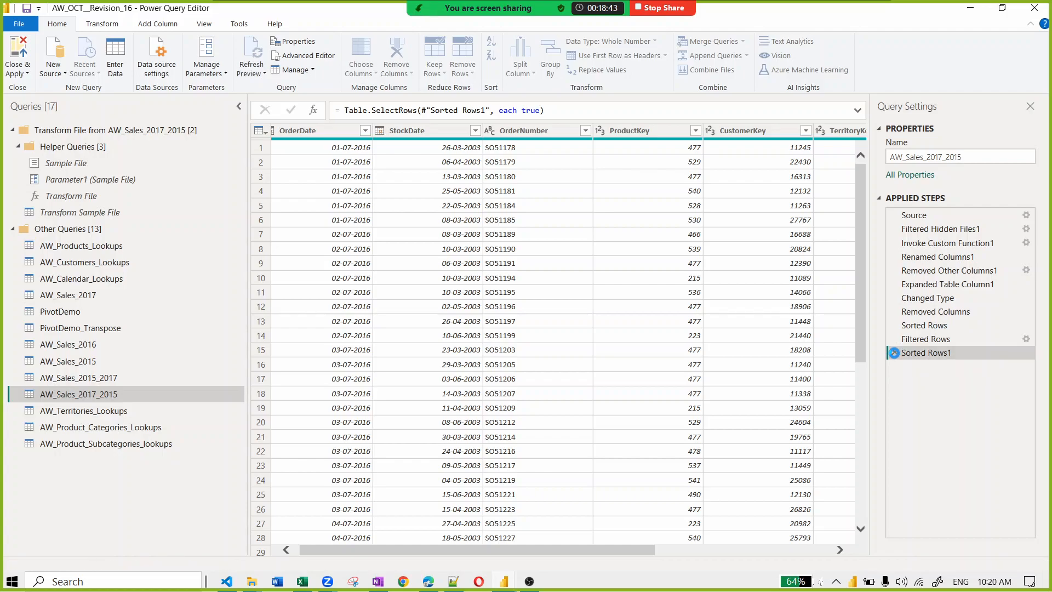
left_click(895, 354)
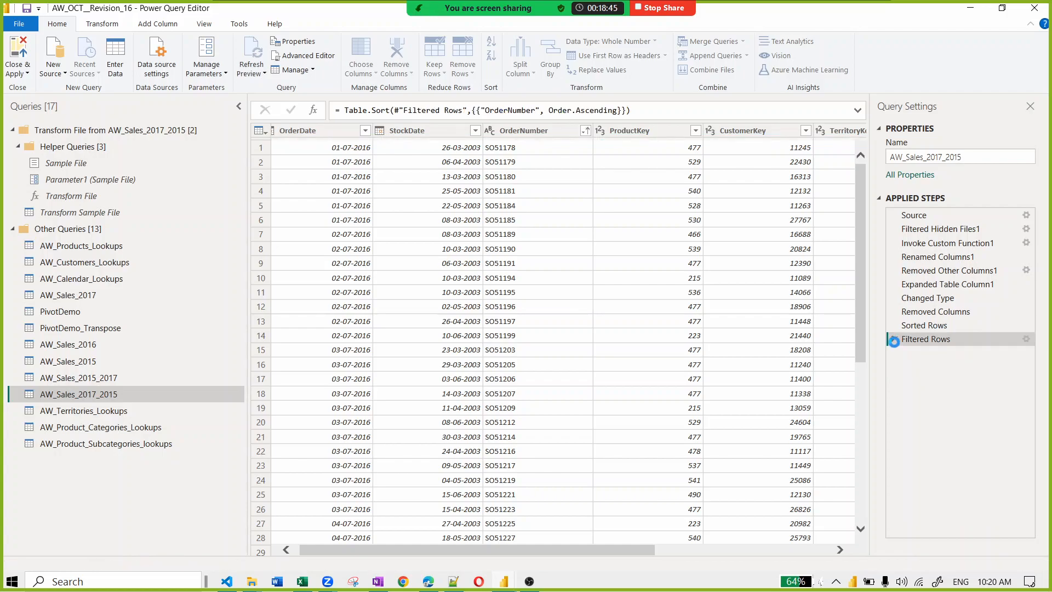
left_click(896, 341)
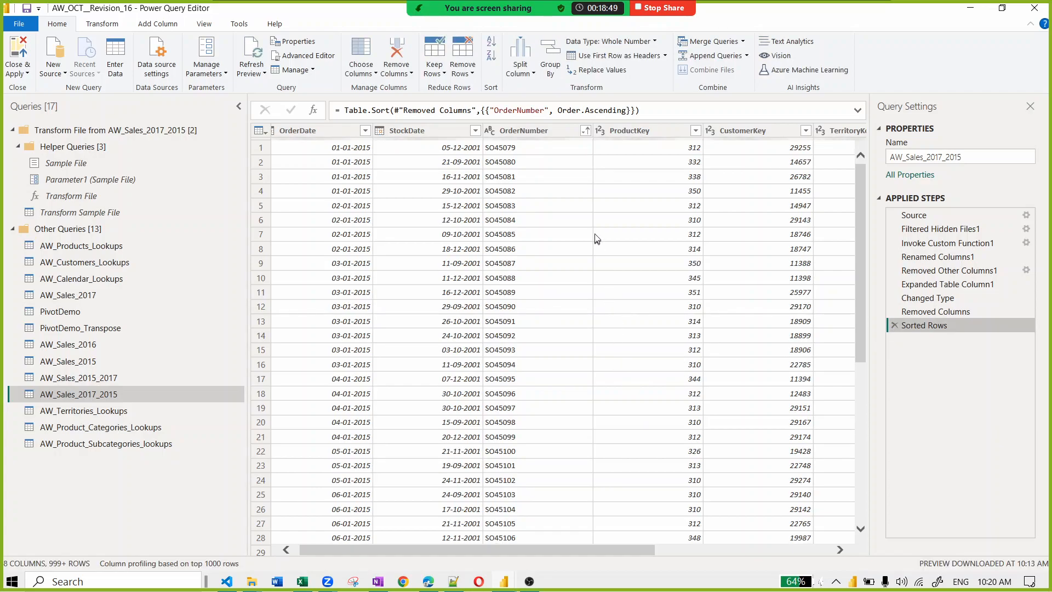
Step: Filter the OrderNumber column to the single order SO45985
left_click(585, 131)
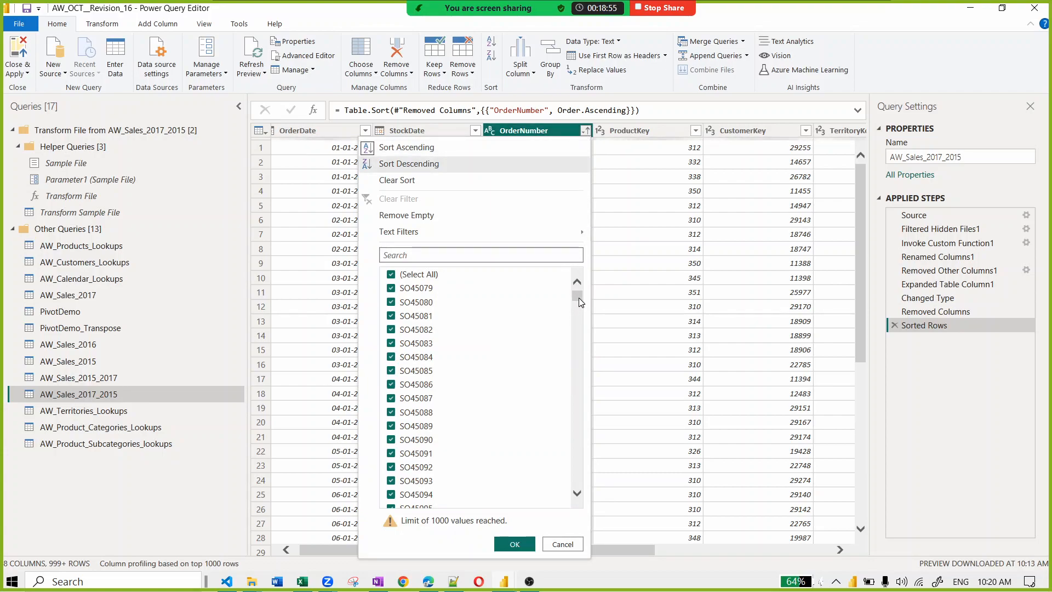
left_click(431, 277)
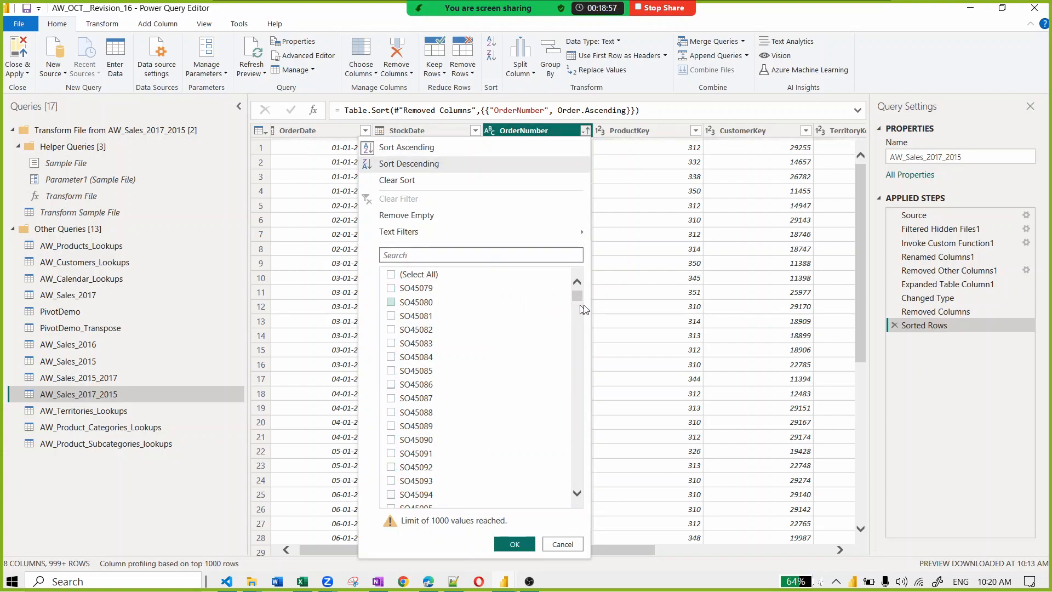
left_click_drag(581, 299, 581, 332)
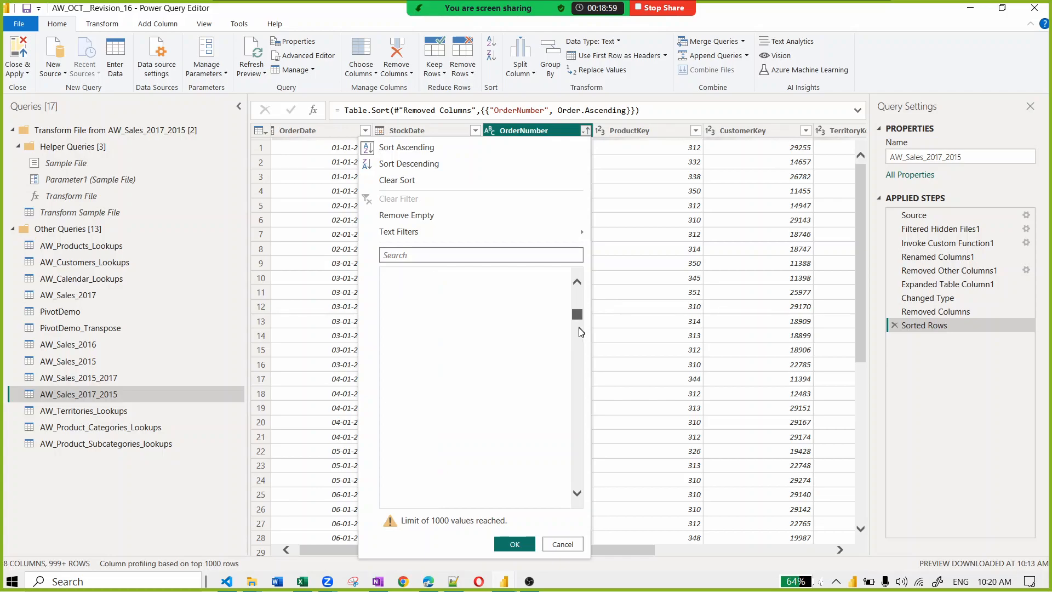
left_click_drag(579, 385, 580, 444)
left_click(578, 383)
left_click(578, 383)
left_click(577, 383)
left_click(513, 544)
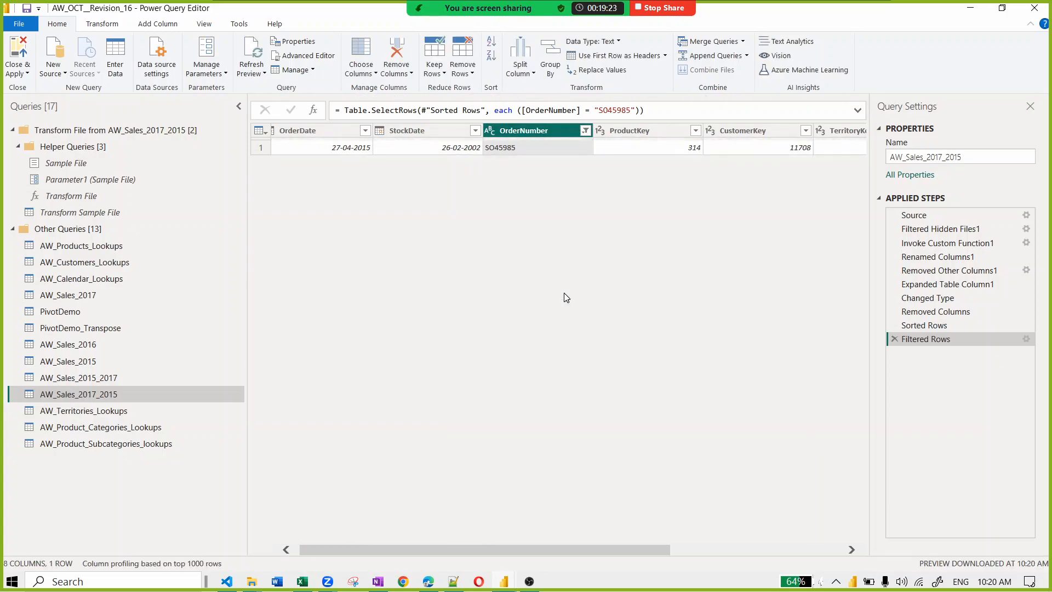
Step: Examine the filtered order's row from its OrderNumber cell across to its OrderLineItem value
left_click(574, 149)
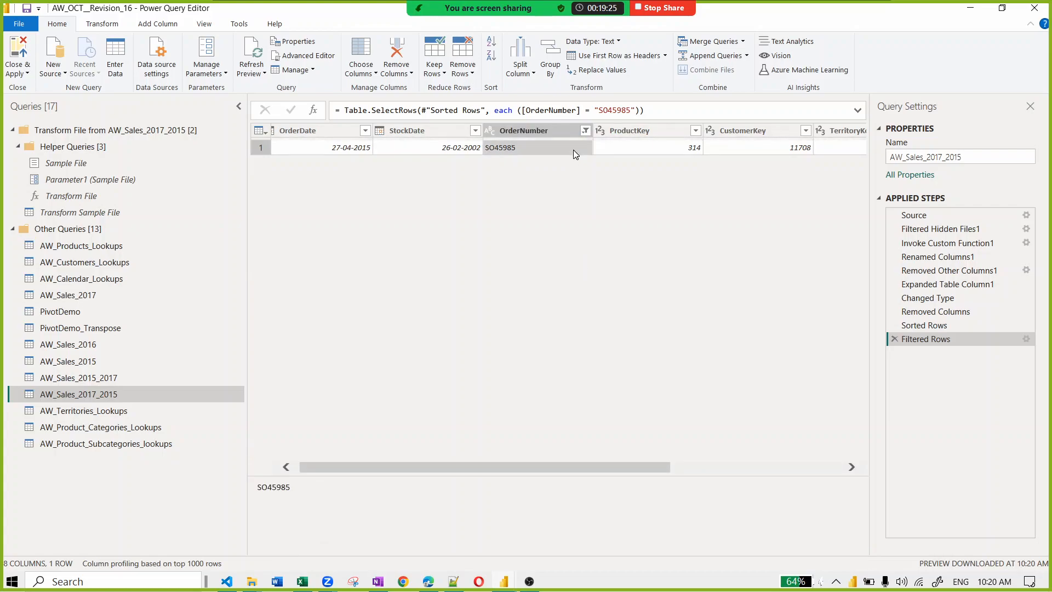
key("Right")
key("Right")
key("Right")
key("Right")
key("Right")
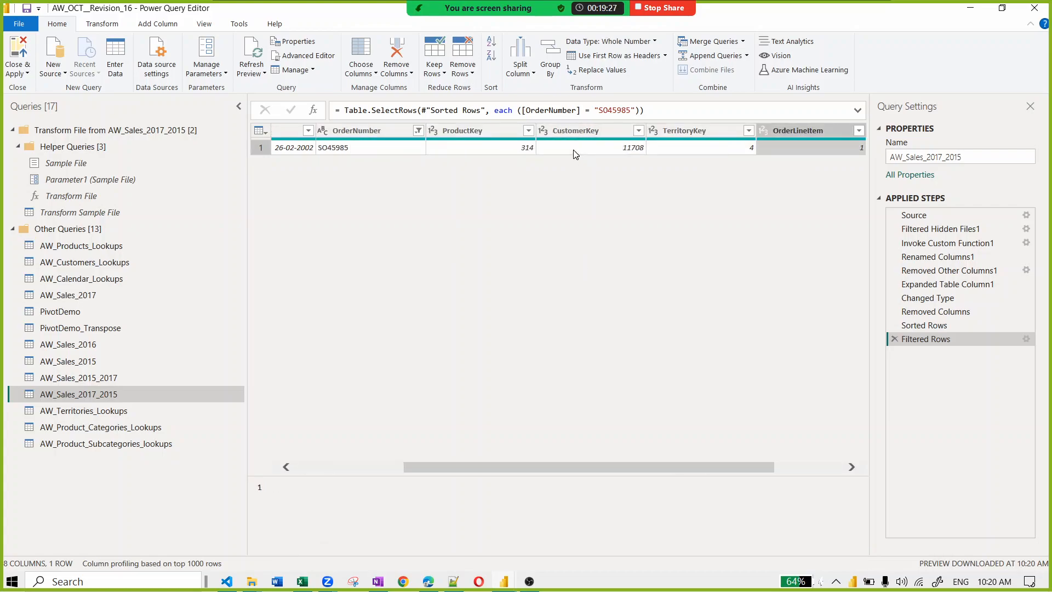
Step: Examine the filtered SO45985 row cell by cell, going back from OrderLineItem to its OrderNumber value
key("Left")
key("Left")
key("Left")
key("Left")
key("Left")
key("Left")
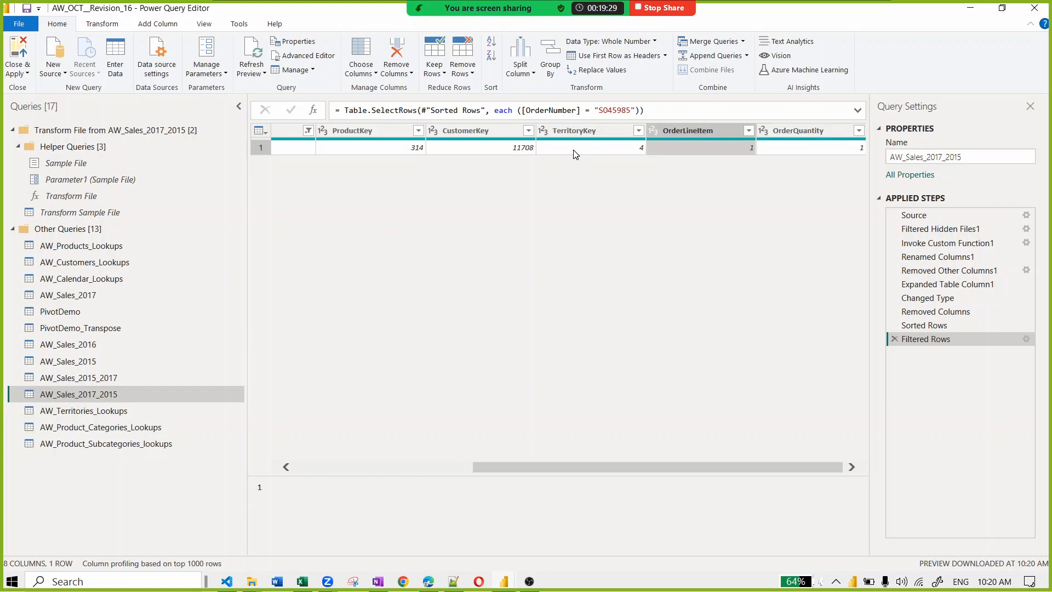
key("Left")
key("Left")
key("Right")
key("Right")
key("Right")
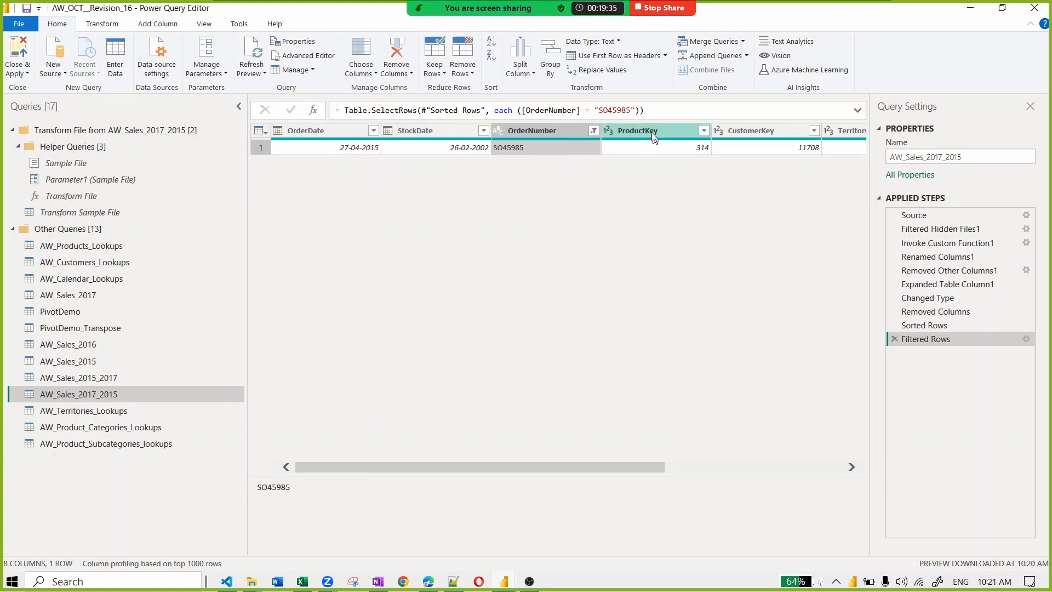
Step: Clear the OrderNumber filter in AW_Sales_2017_2015
left_click(590, 133)
left_click(593, 132)
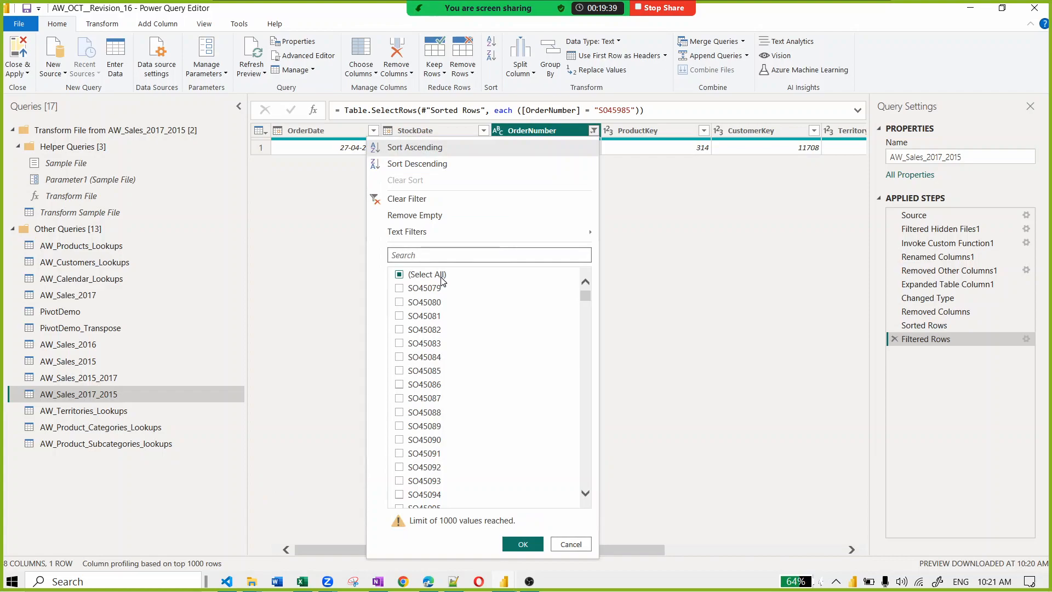
left_click(428, 275)
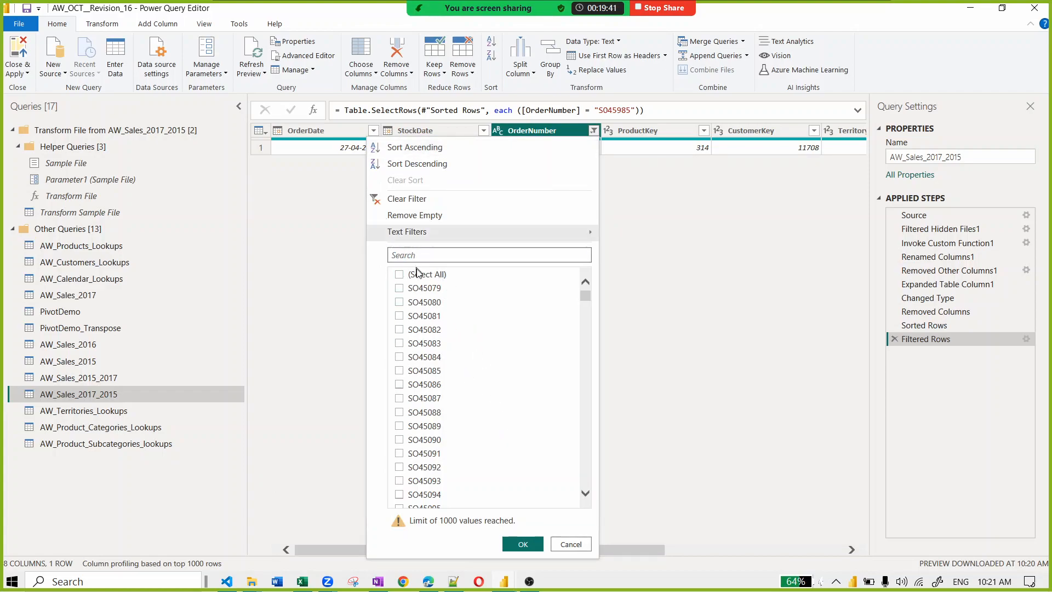
left_click(420, 200)
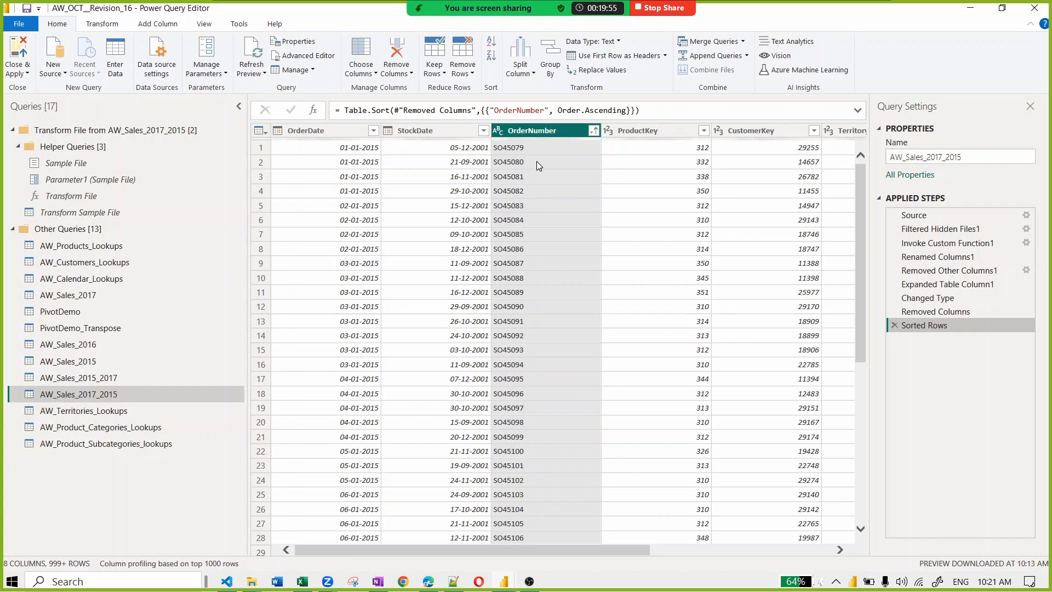
Step: Switch to the DAY 15 POWER BI document in Google Docs and read the exercise on extracting the birth year in AW_Customer_Lookup
left_click(970, 9)
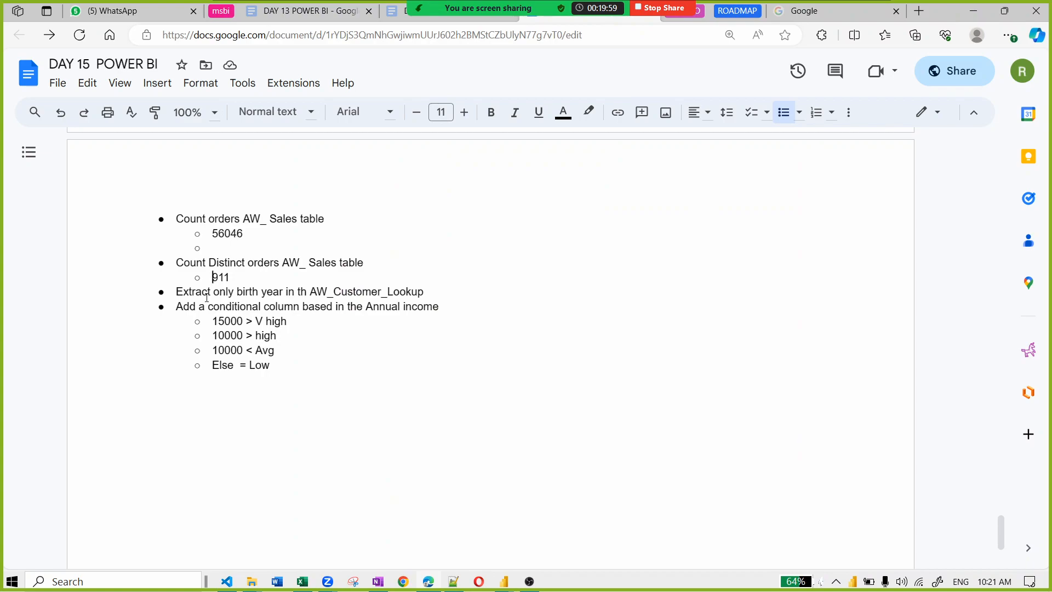
left_click_drag(216, 289, 422, 292)
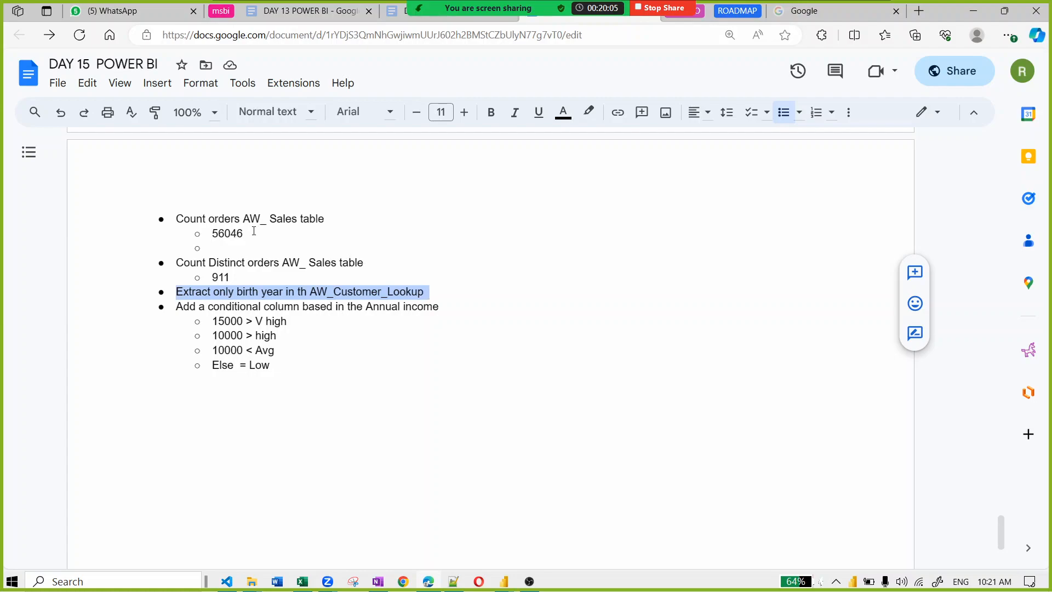
left_click(222, 292)
double_click(241, 291)
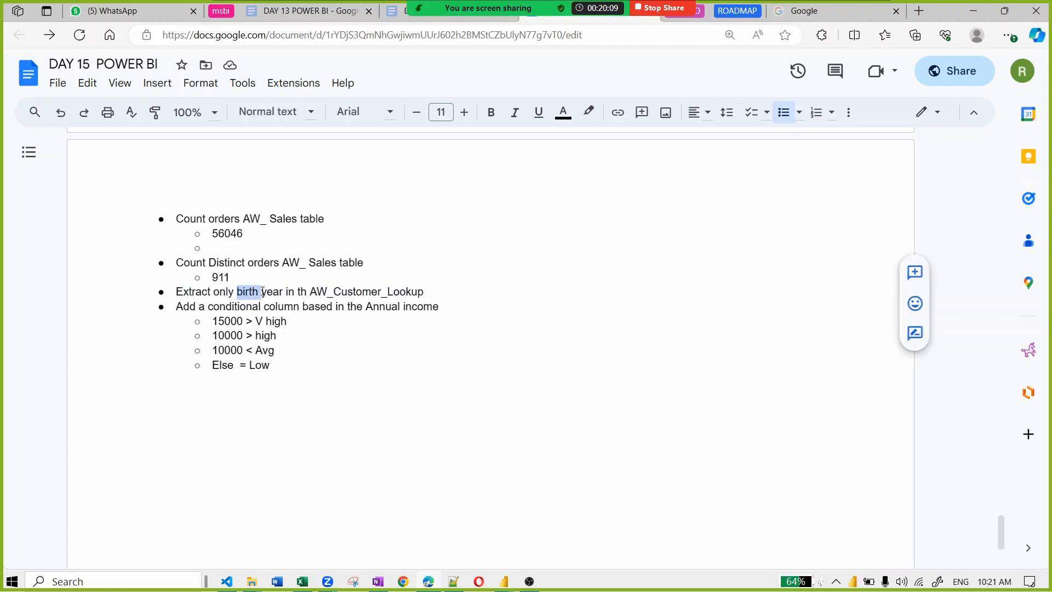
left_click(297, 291)
left_click_drag(328, 291, 395, 293)
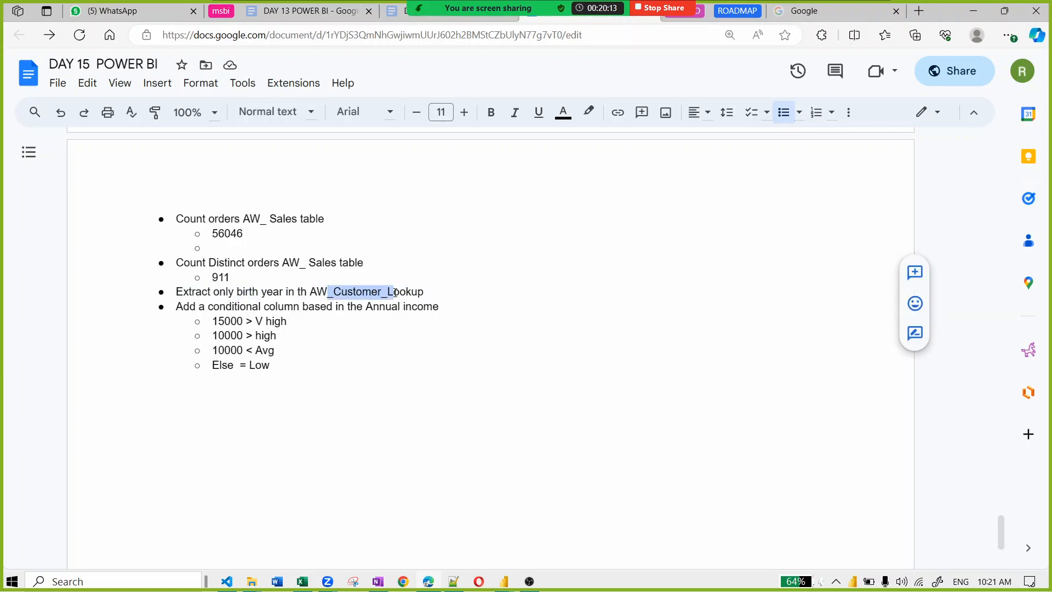
Step: Switch to Power Query, open AW_Customers_Lookups and display the Year options for adding a date column based on BirthDate
key("alt+Tab")
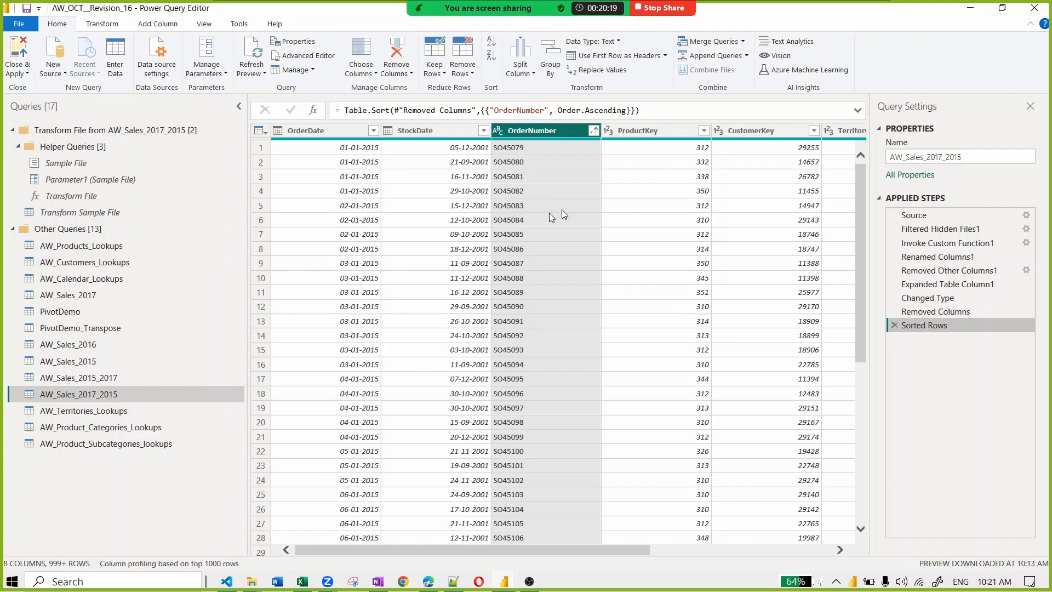
left_click(94, 268)
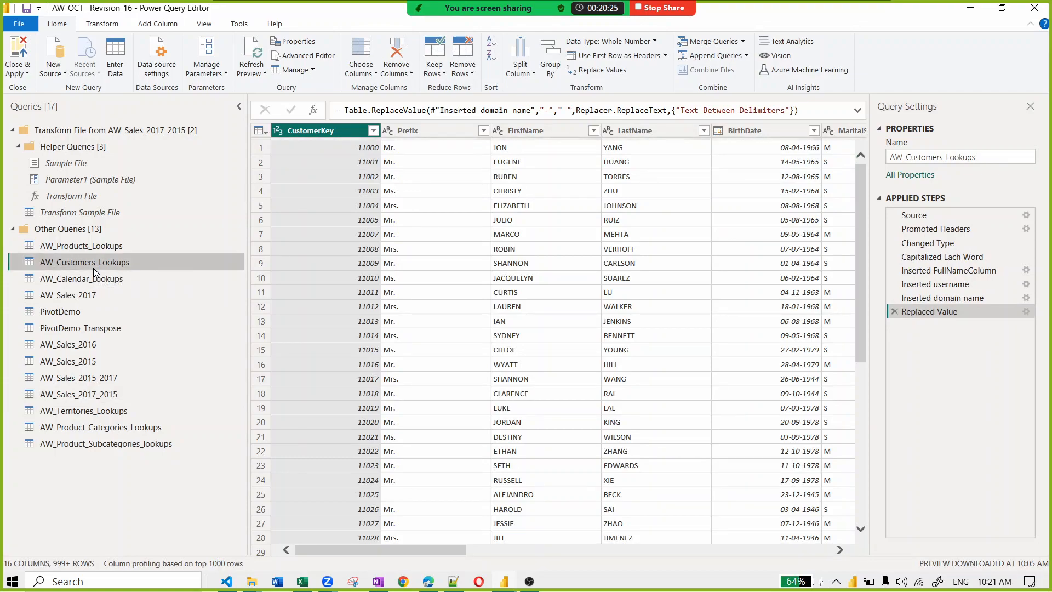
left_click_drag(460, 551, 509, 560)
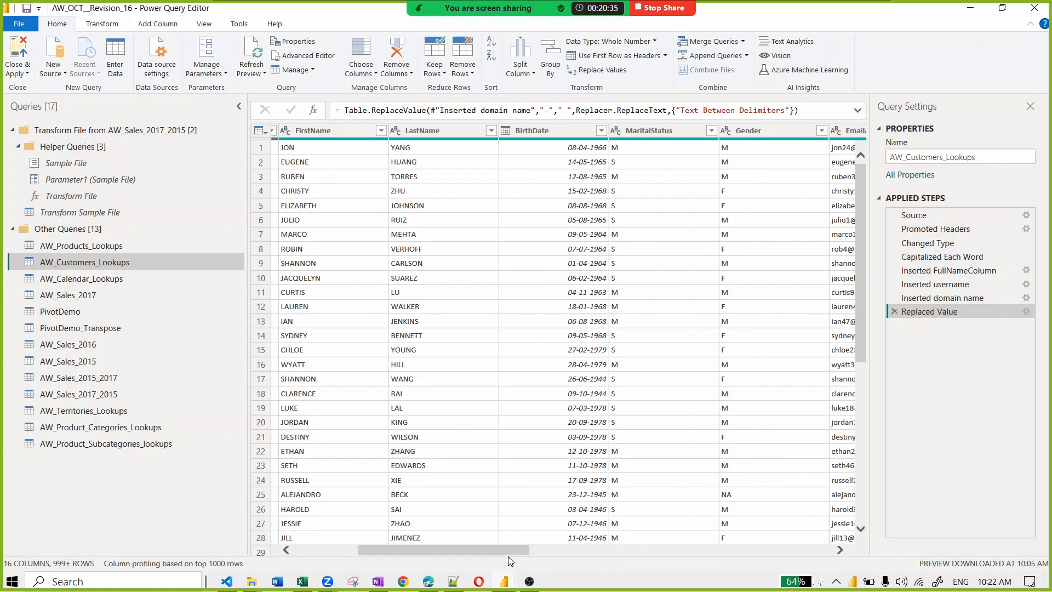
left_click(558, 131)
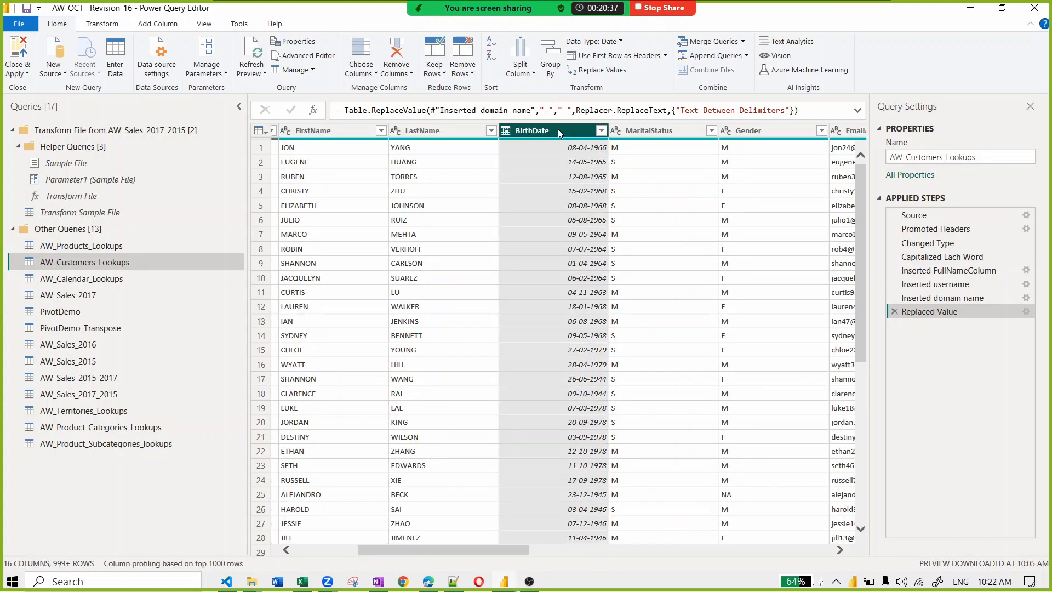
left_click(103, 25)
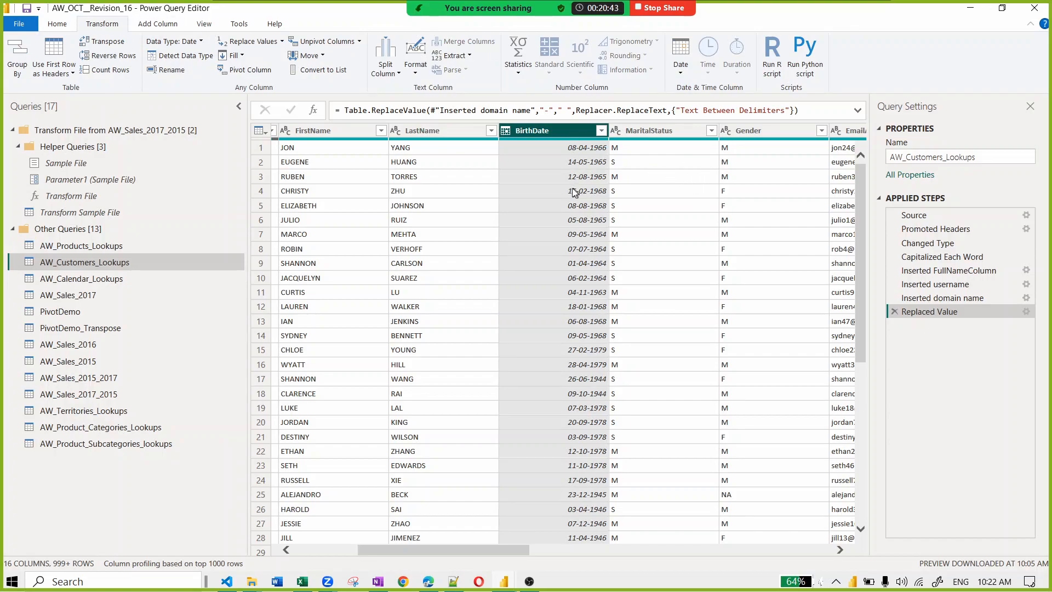
left_click(163, 23)
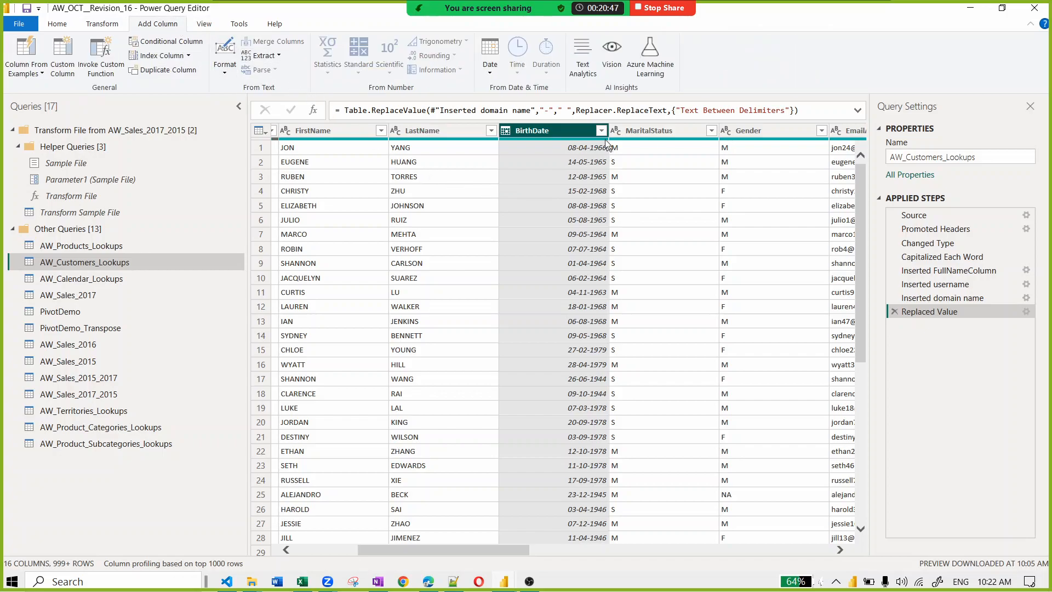
left_click(491, 77)
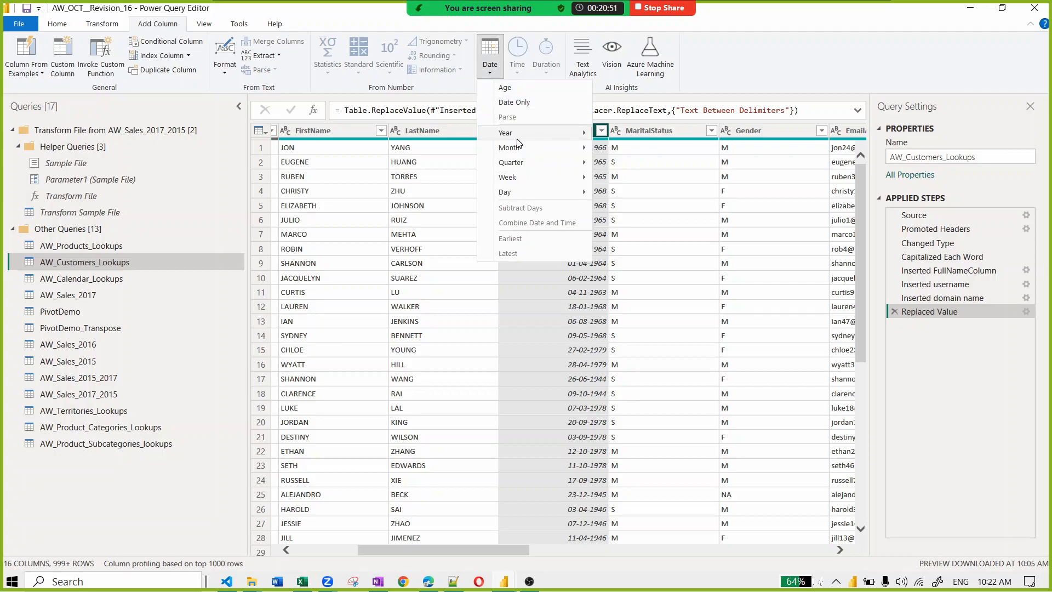
mouse_move(515, 134)
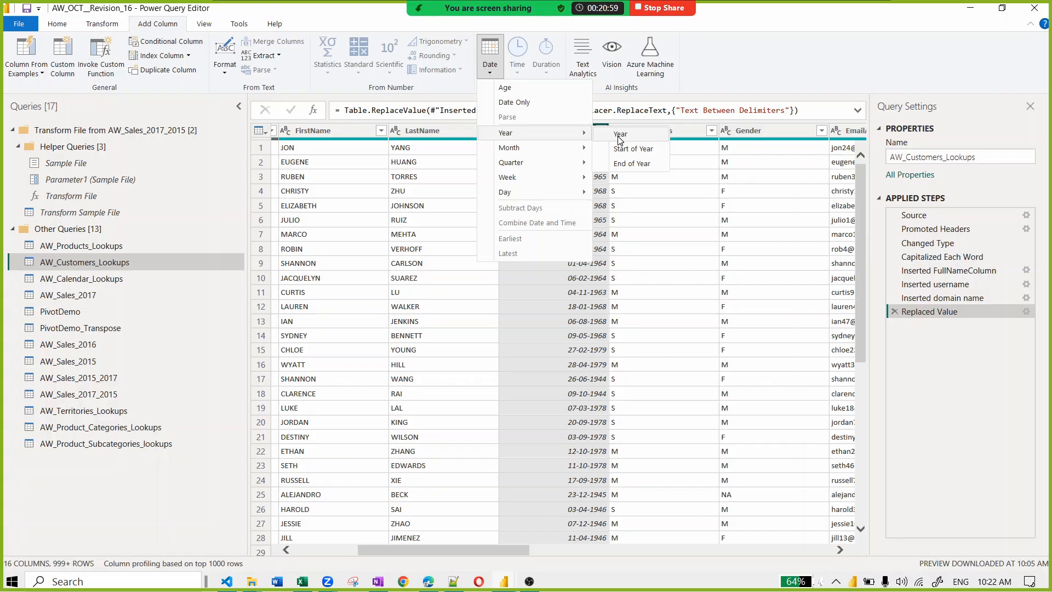
Step: Switch to the DAY 15 POWER BI document and paste the screenshot of the Year options on a new bullet below the birth year exercise
key("alt+Tab")
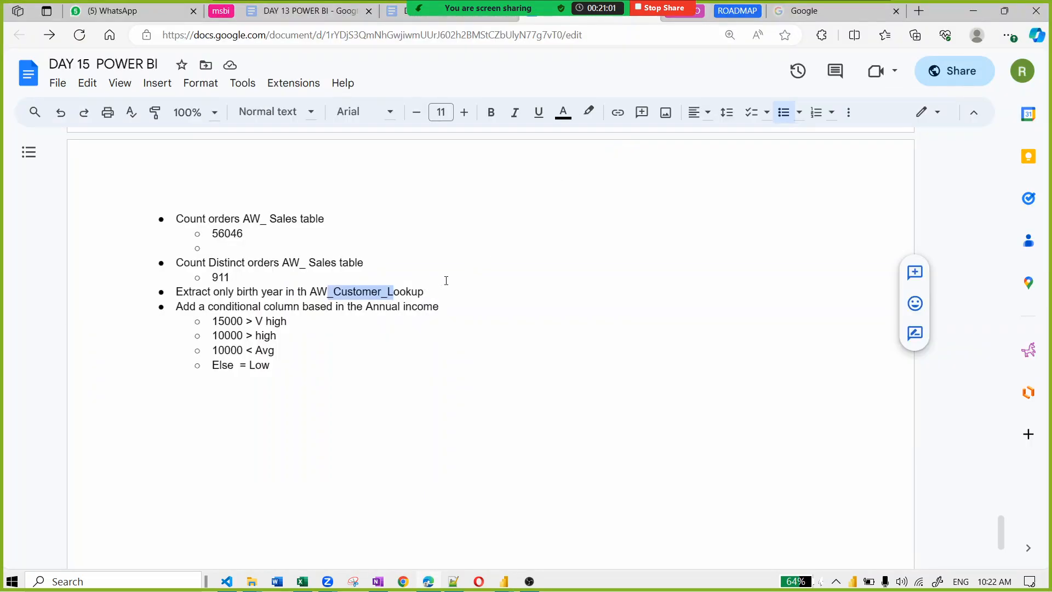
left_click(443, 294)
key("Return")
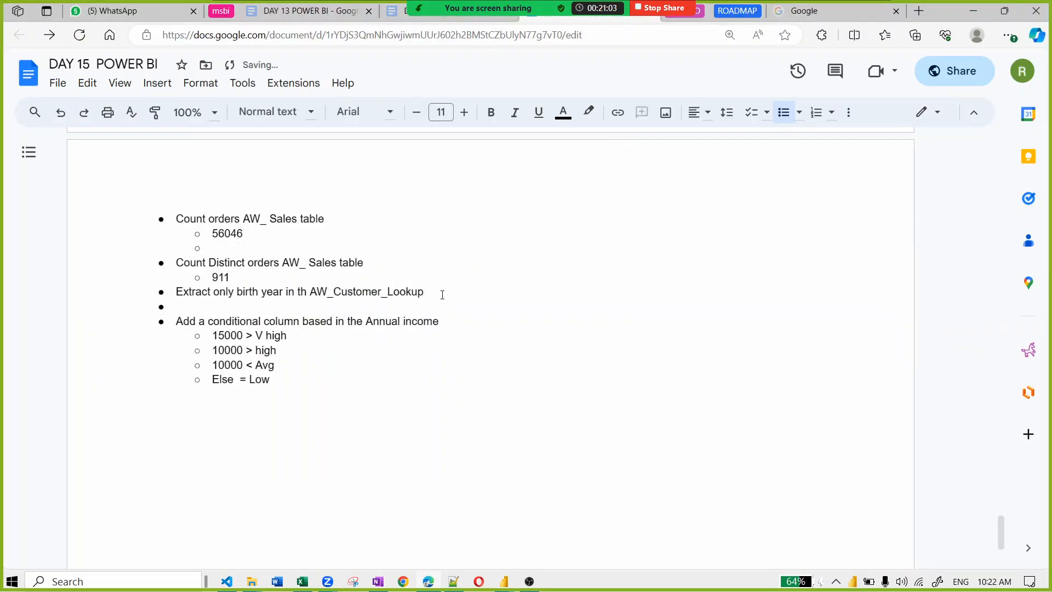
key("ctrl+v")
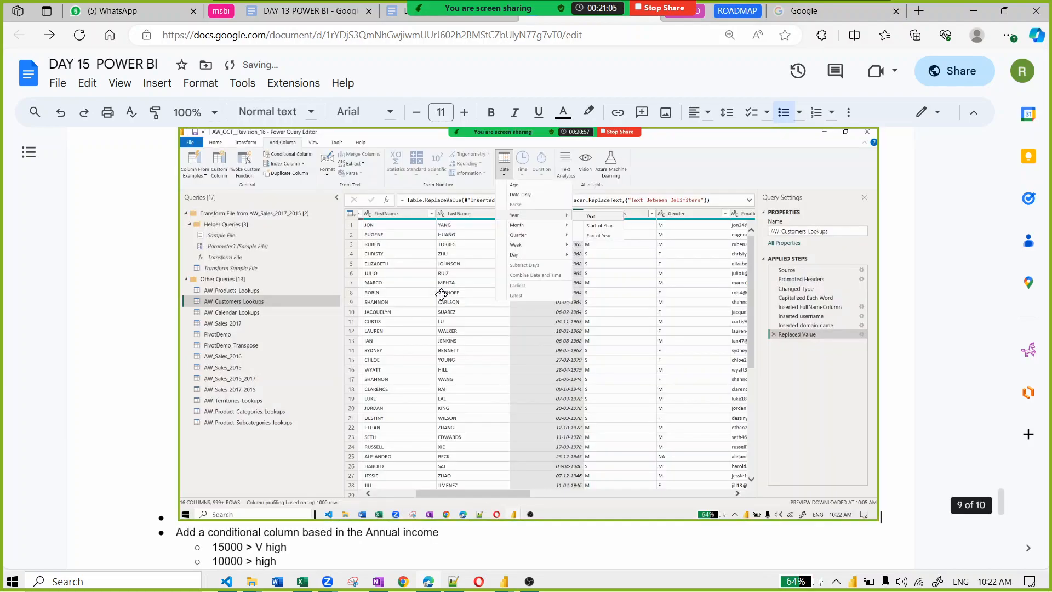
Step: Switch back to Power Query and add a Year column extracted from BirthDate in AW_Customers_Lookups
key("alt+Tab")
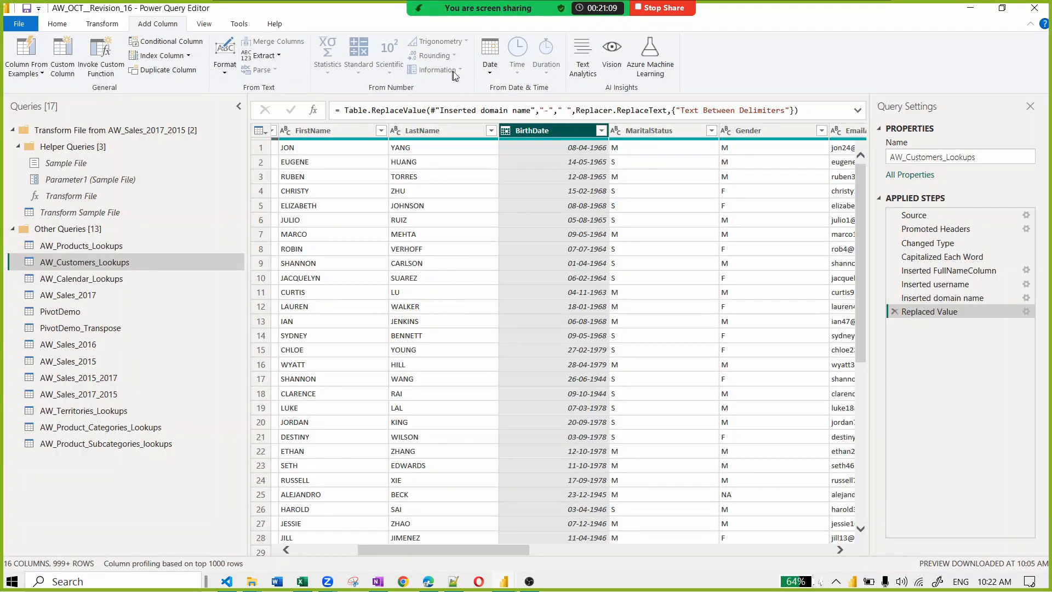
left_click(491, 72)
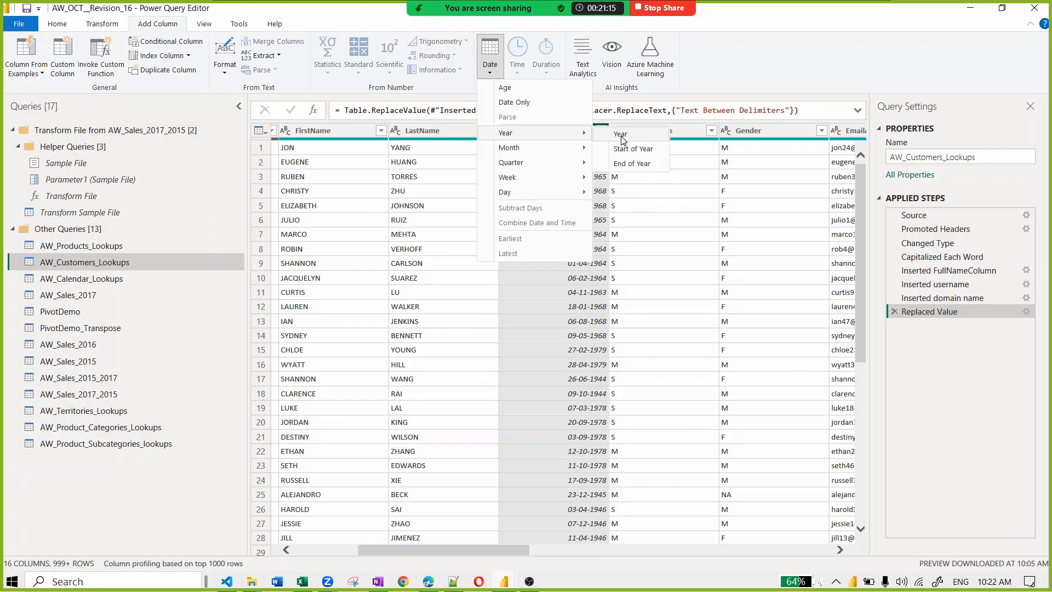
left_click(622, 138)
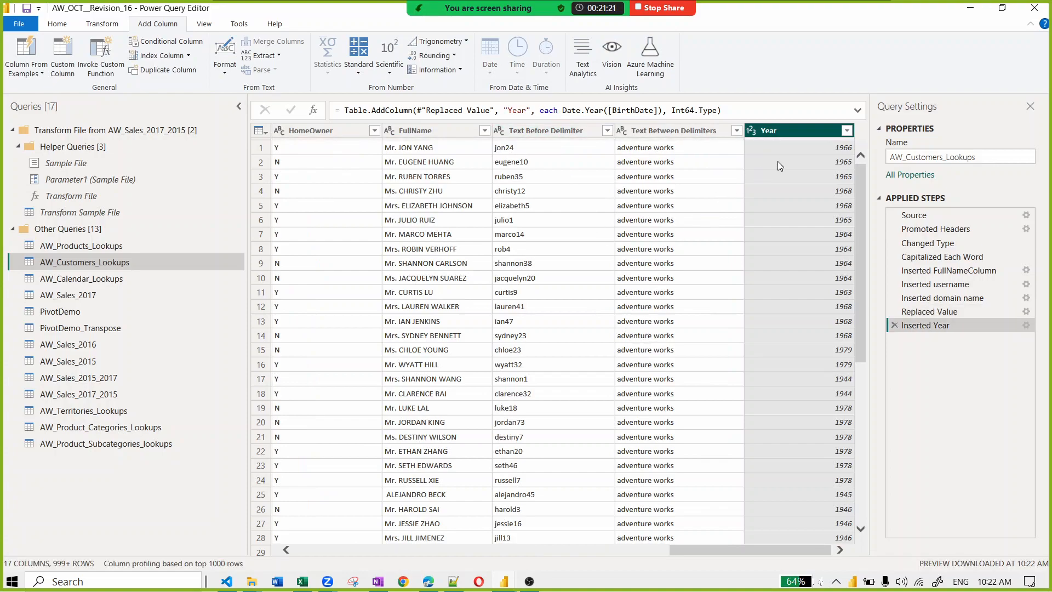
left_click(445, 152)
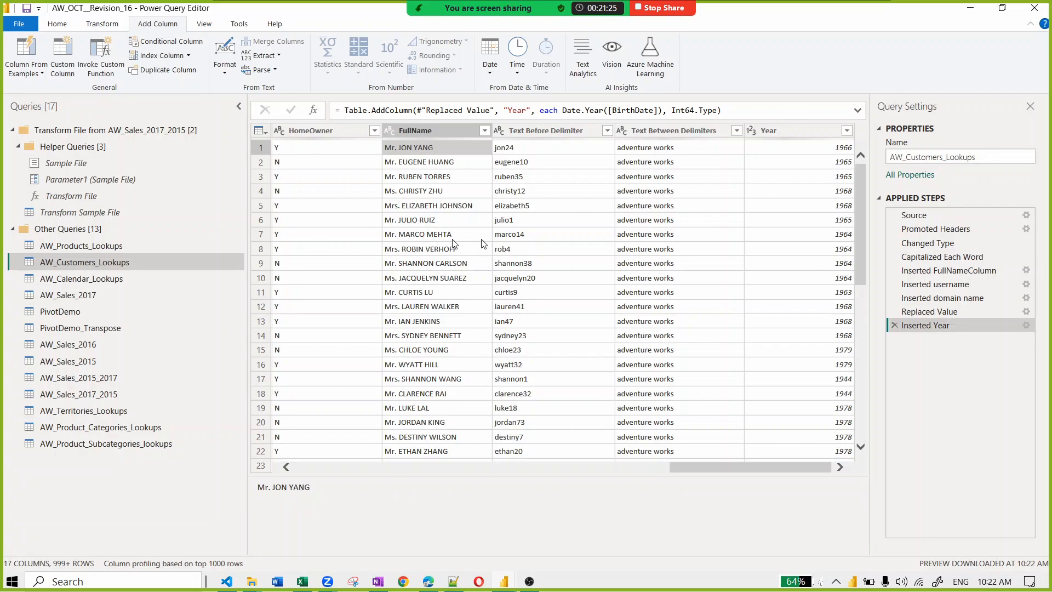
left_click(787, 232)
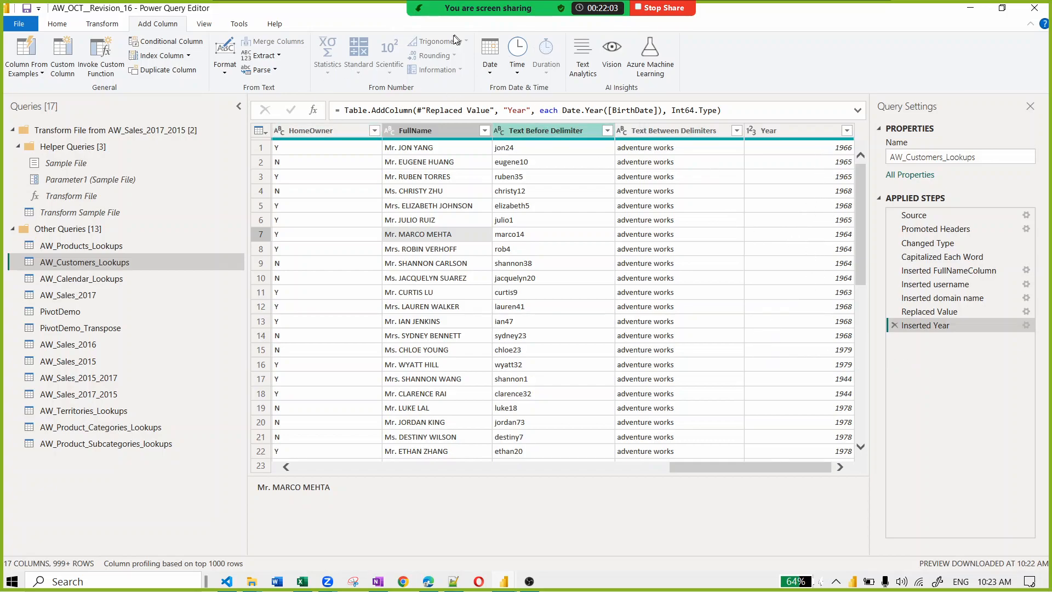
Step: Switch to the DAY 15 POWER BI document and read the exercise on adding a conditional column based on annual income
key("alt+Tab")
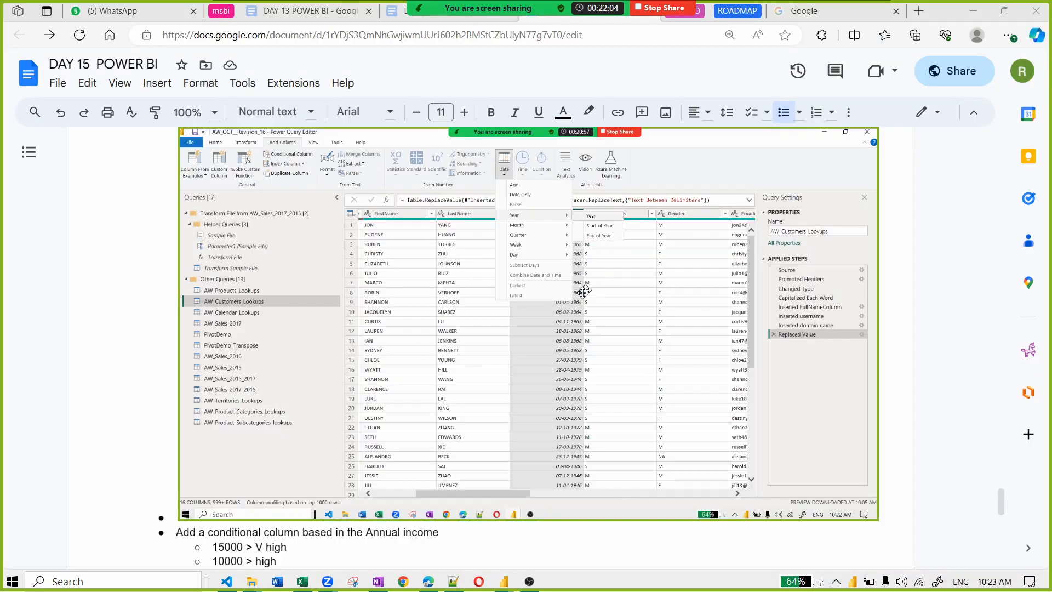
scroll(260, 483, "down", 1)
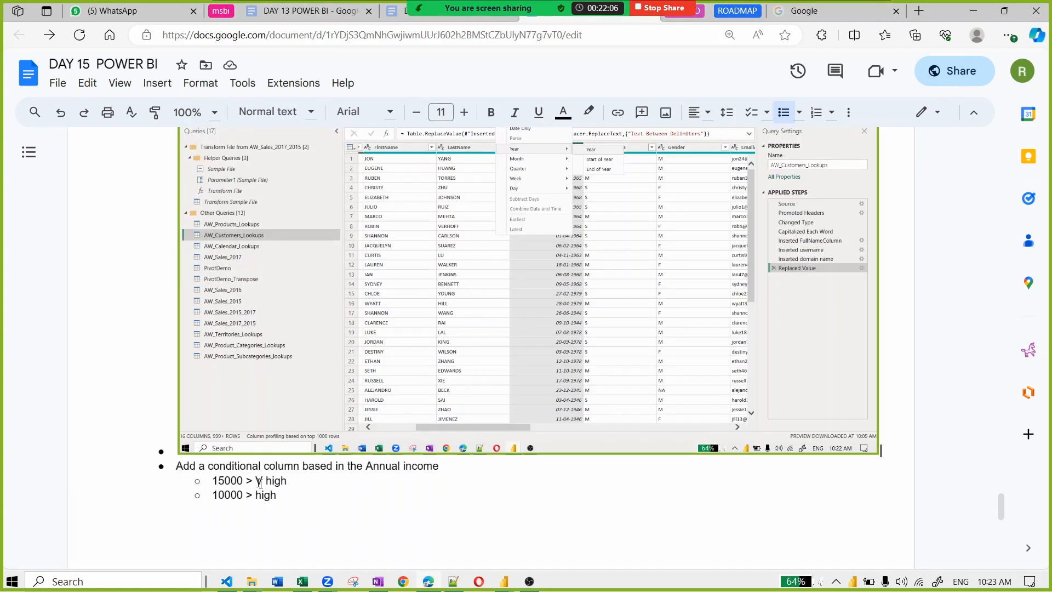
scroll(191, 477, "down", 2)
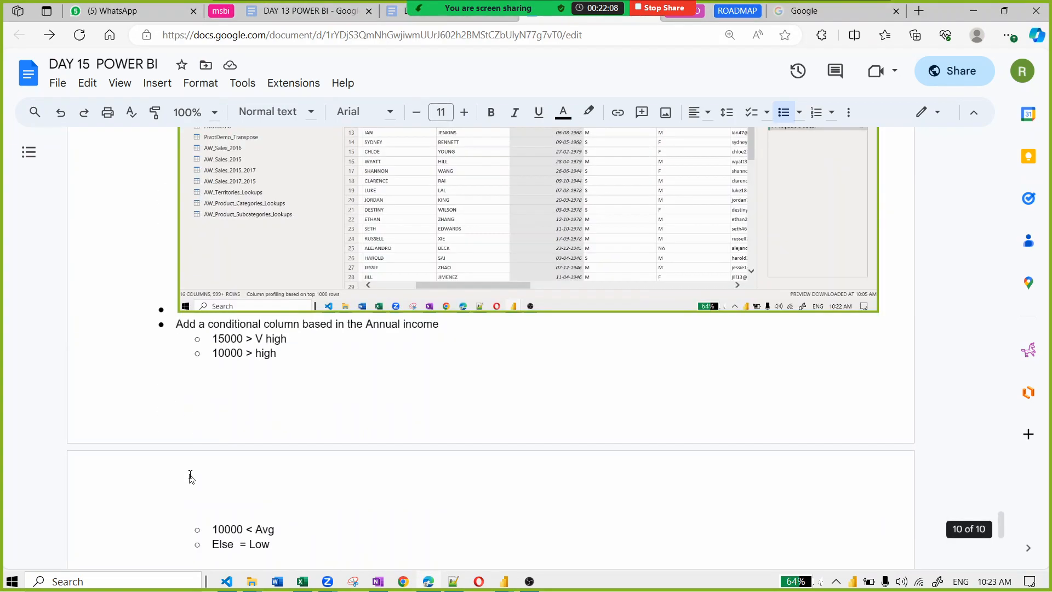
left_click_drag(208, 332, 321, 345)
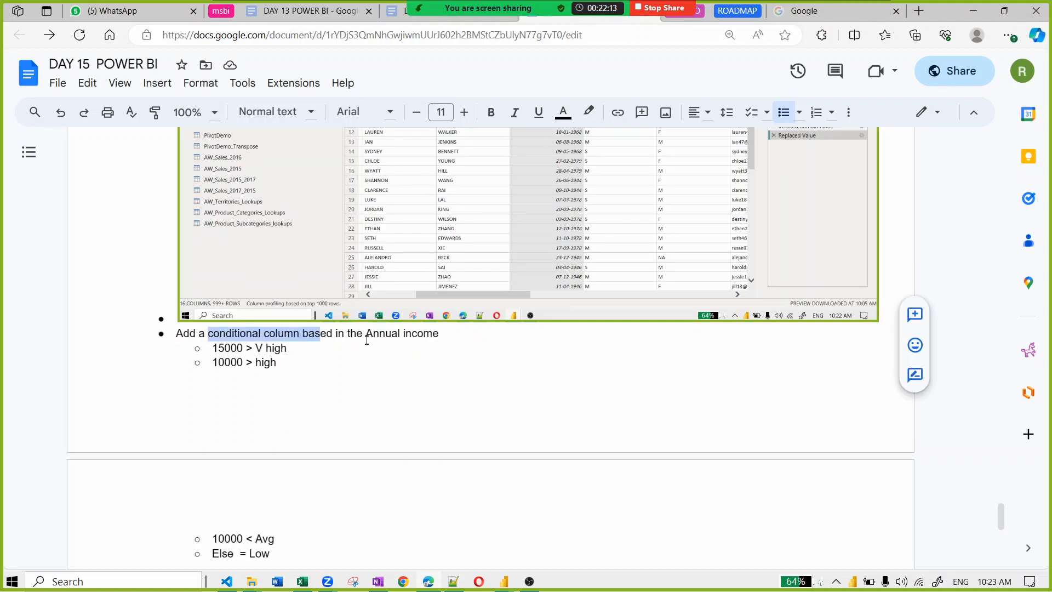
double_click(367, 337)
left_click(408, 336)
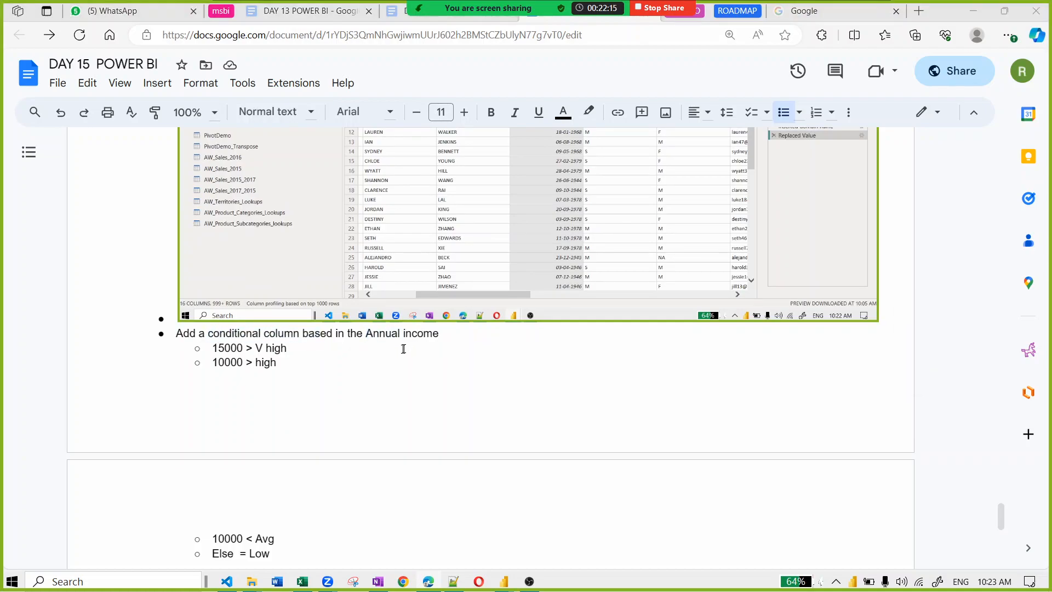
Step: Switch to Power Query and select the AnnualIncome column in AW_Customers_Lookups
key("alt+Tab")
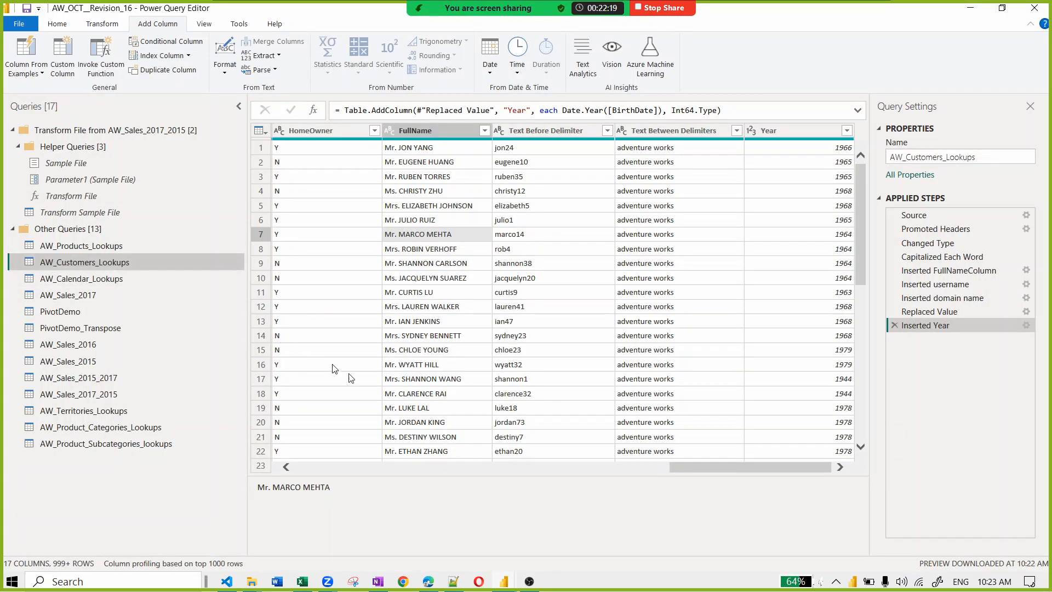
left_click_drag(776, 468, 608, 482)
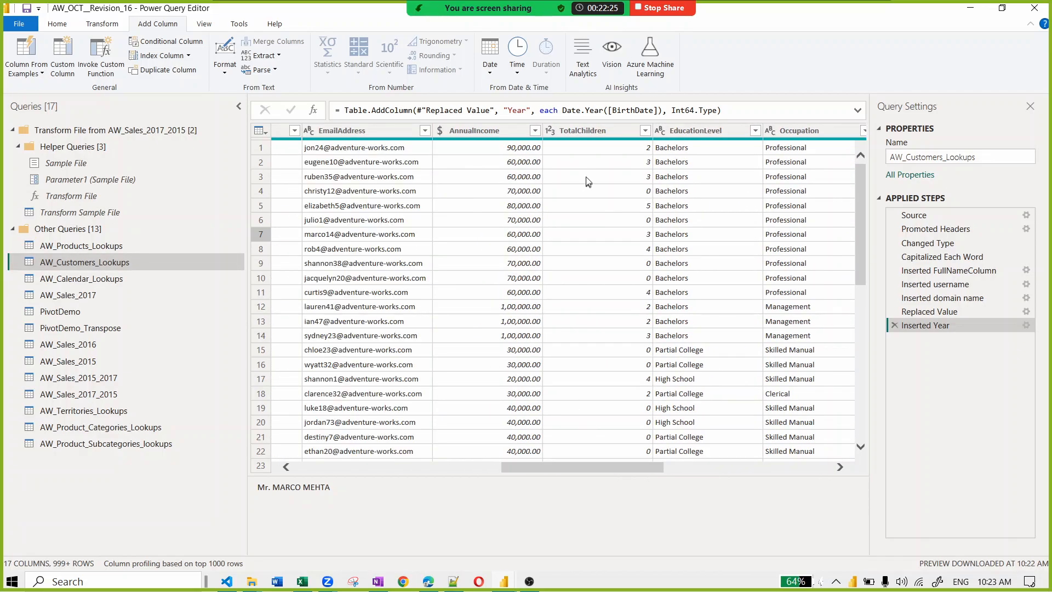
left_click(482, 130)
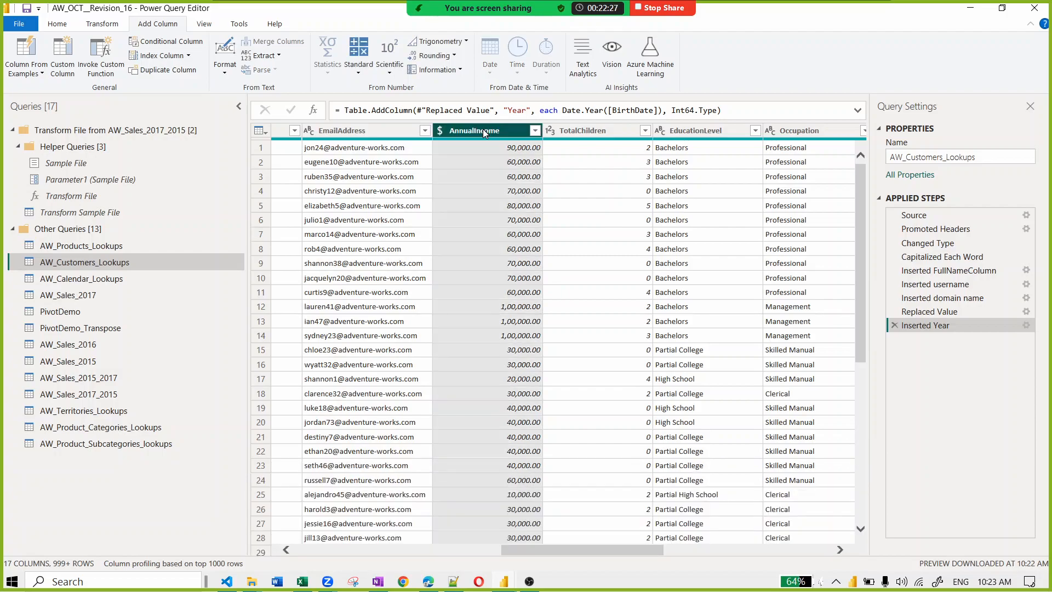
Step: Switch to the DAY 15 POWER BI document and review its exercises and the income thresholds for the conditional column
key("alt+Tab")
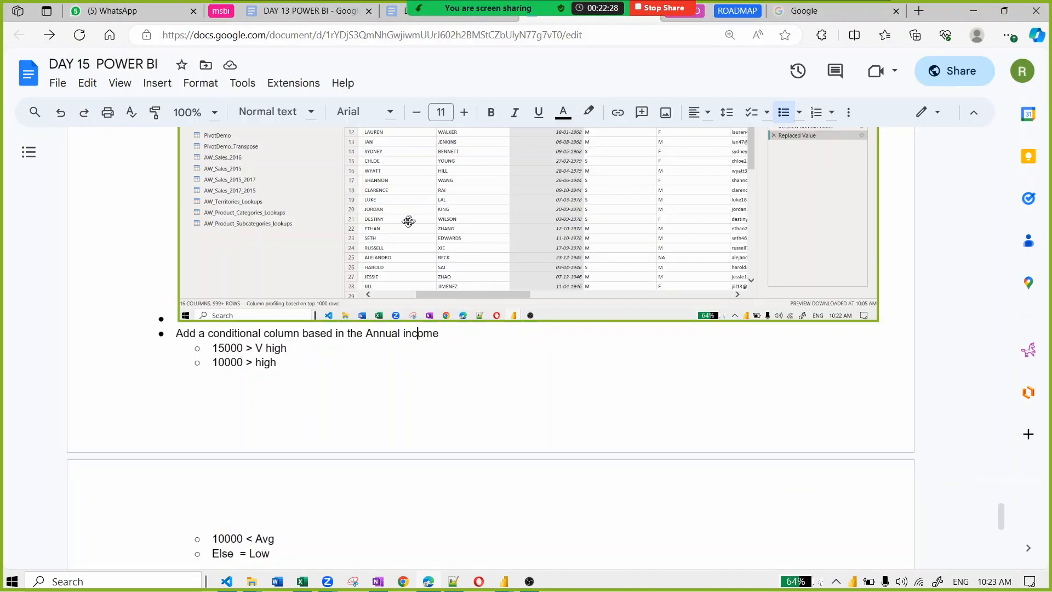
scroll(271, 367, "down", 2)
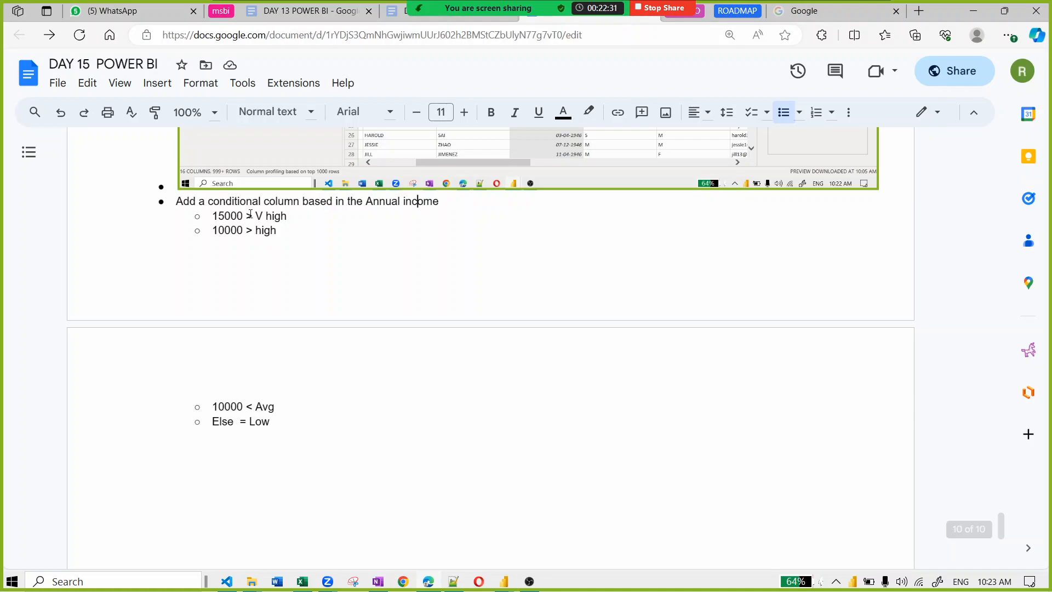
scroll(292, 223, "up", 15)
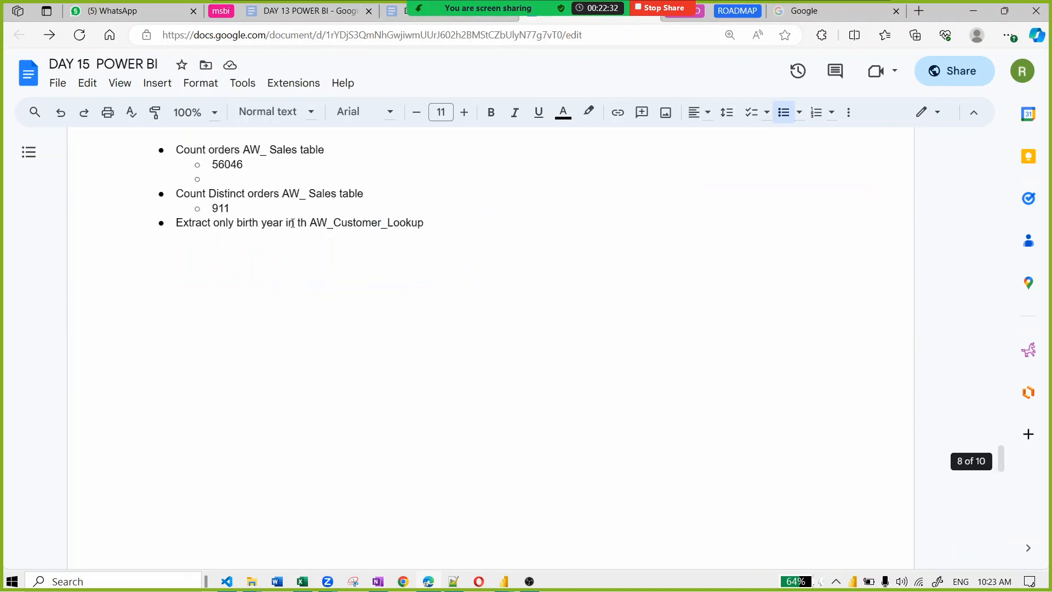
scroll(293, 223, "up", 5)
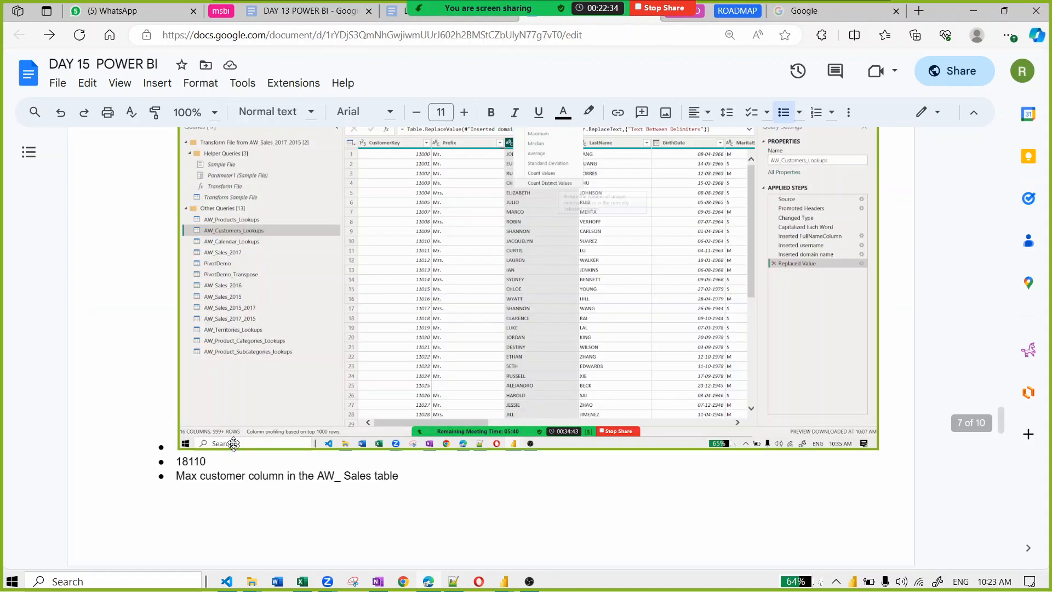
scroll(274, 377, "up", 1)
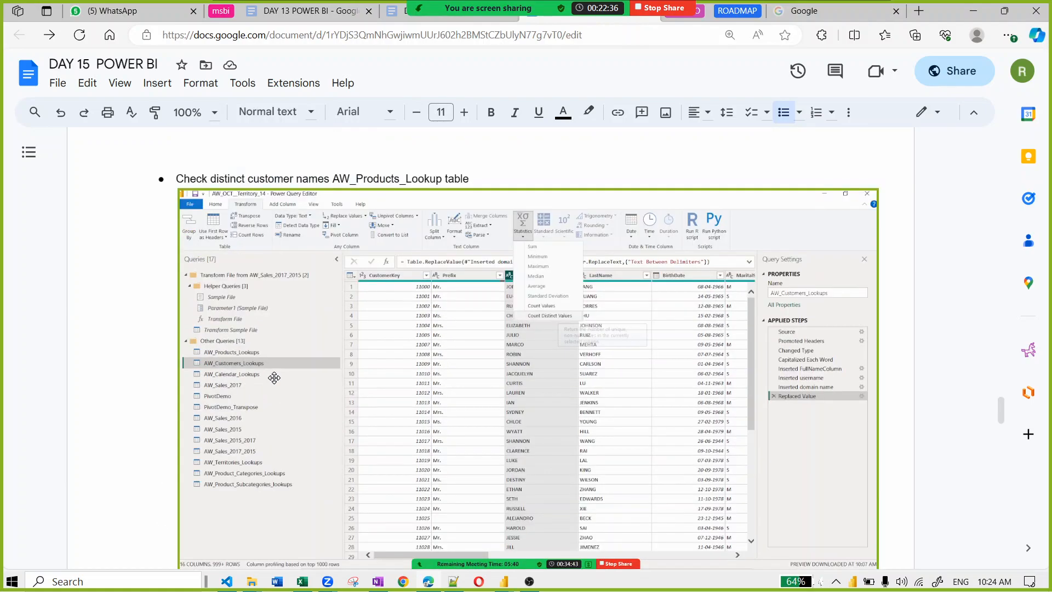
scroll(275, 378, "down", 10)
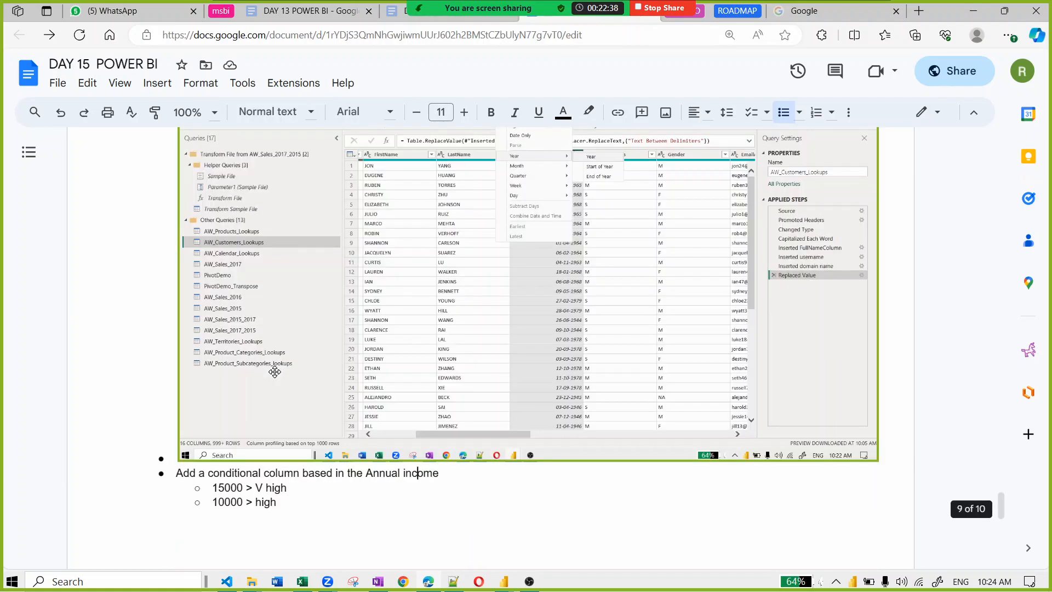
scroll(275, 373, "down", 3)
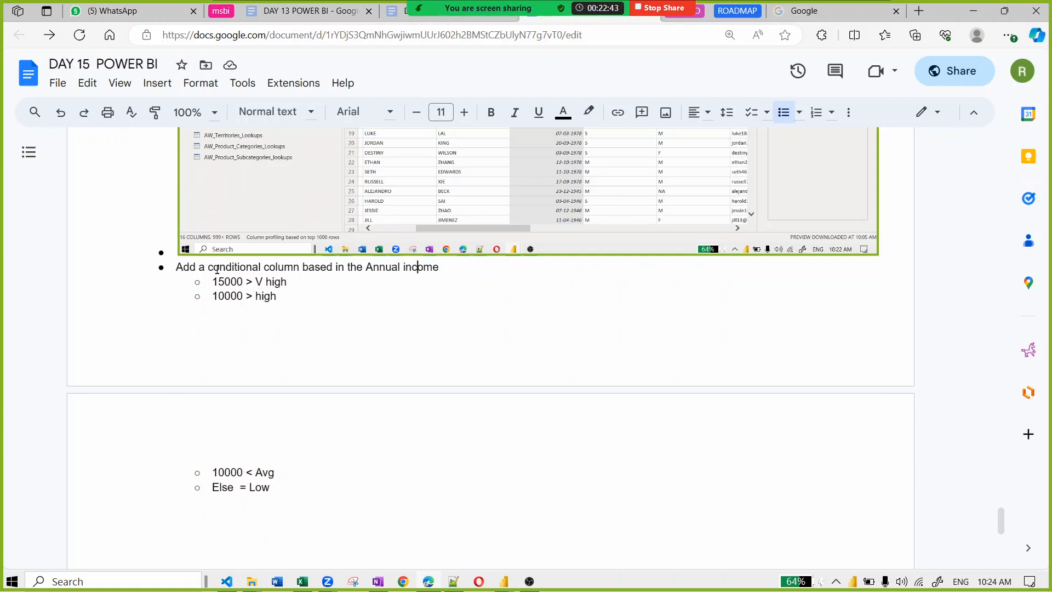
left_click_drag(213, 281, 238, 279)
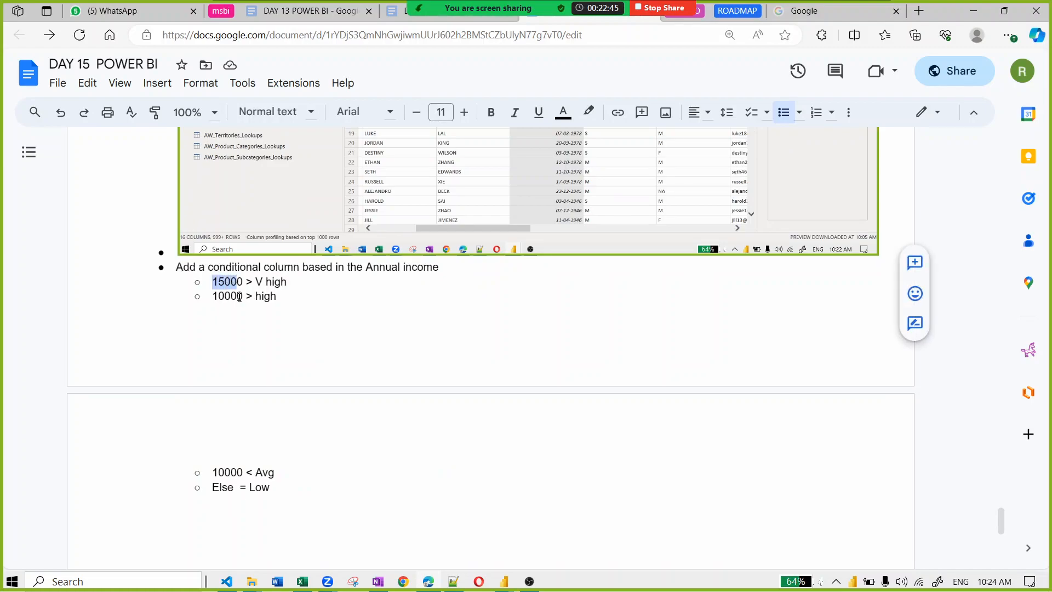
left_click(242, 296)
left_click(242, 281)
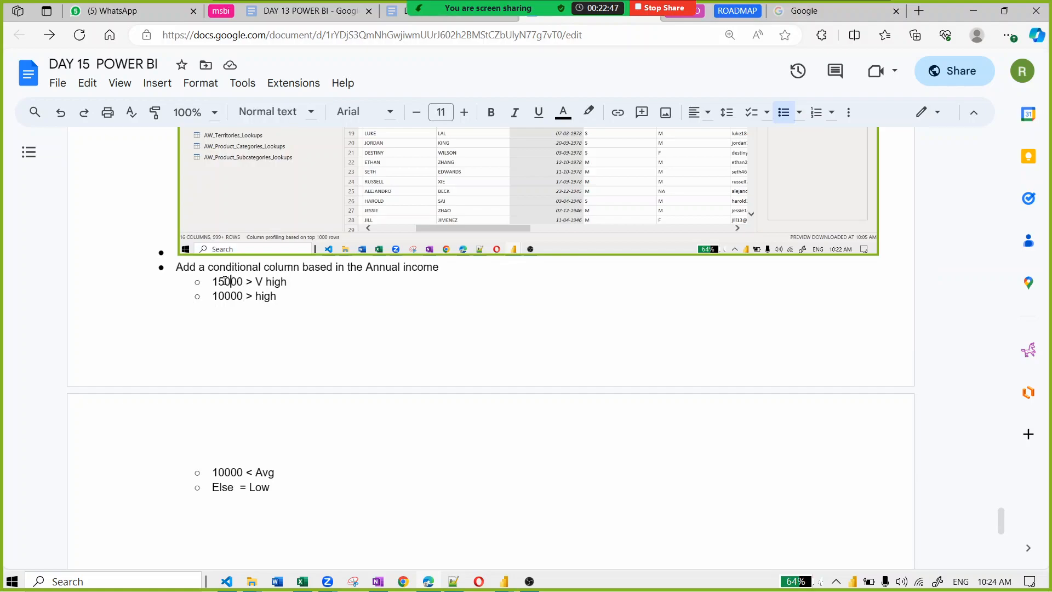
Step: Check the AnnualIncome values in Power Query and set the document's thresholds to 150000 for V high and 100000 for high and Avg
key("alt+Tab")
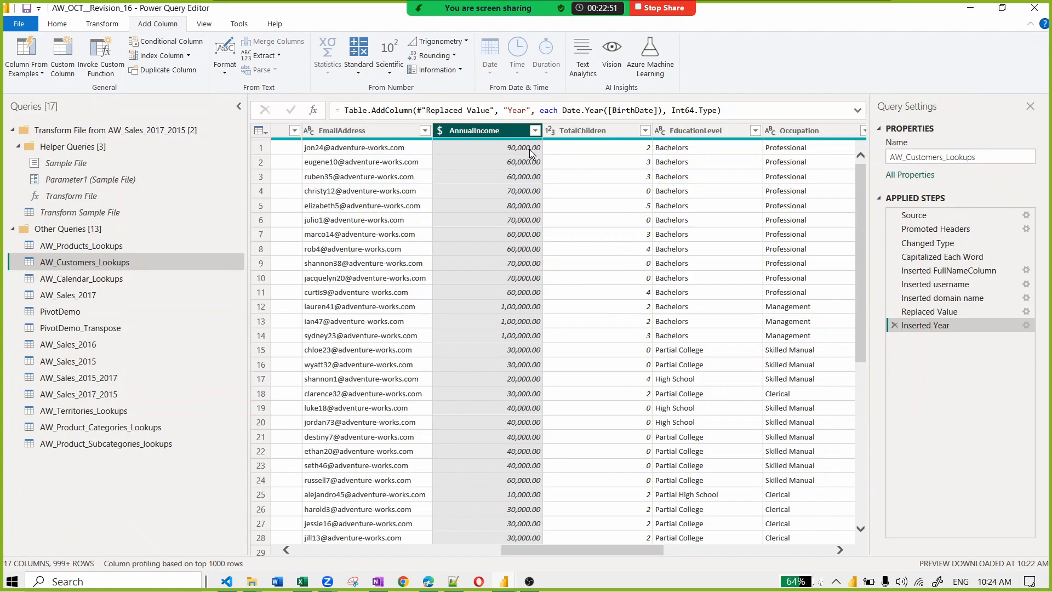
key("alt+Tab")
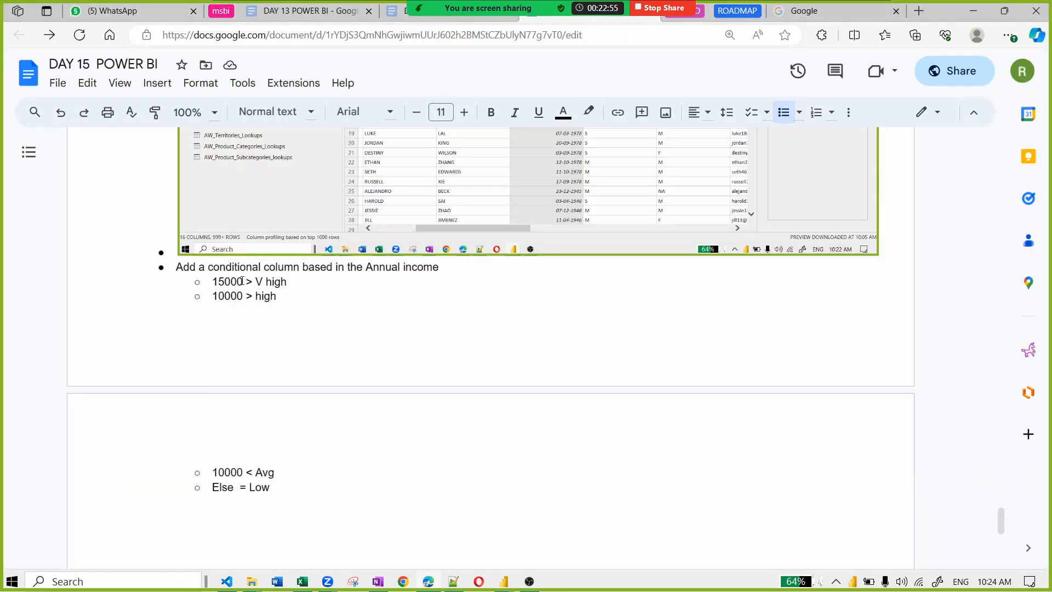
type("0")
left_click(243, 296)
type("0")
left_click(243, 472)
type("0")
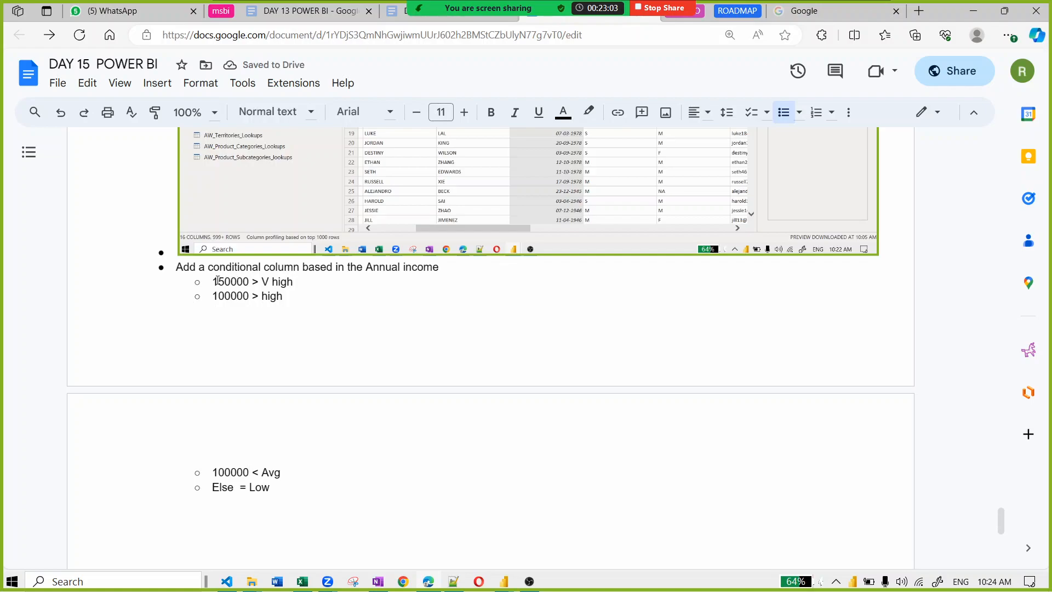
Step: Review the V high, high and Avg income rules listed under the conditional column exercise
left_click_drag(214, 282, 250, 279)
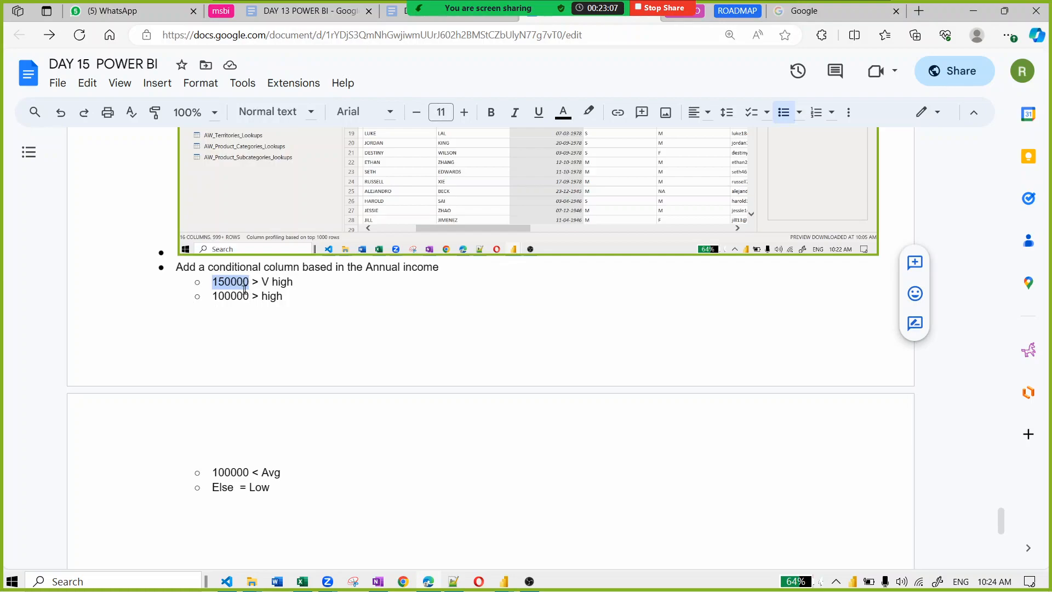
double_click(265, 282)
left_click(225, 296)
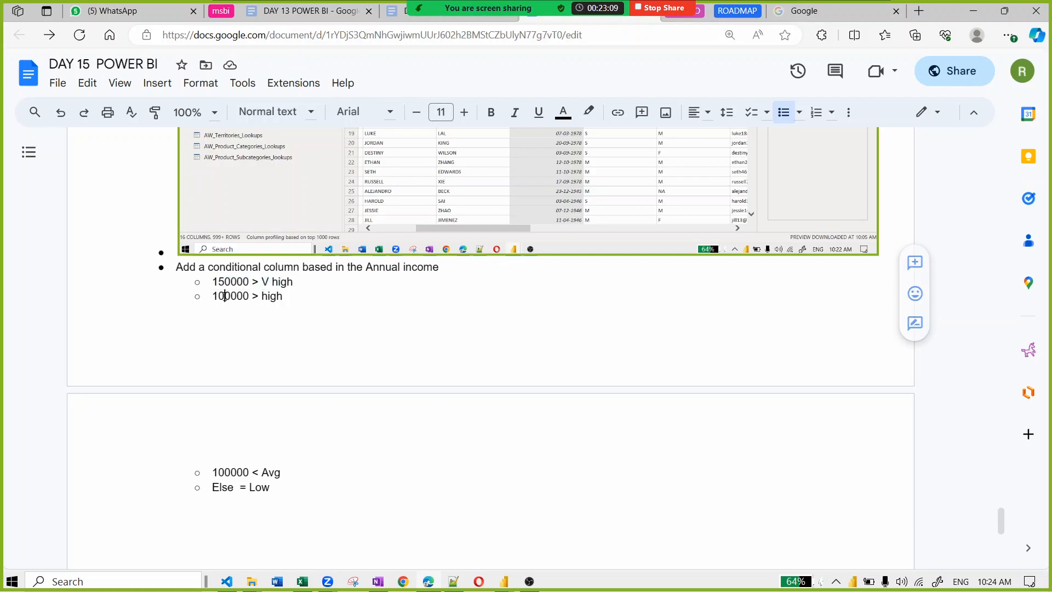
left_click_drag(261, 296, 280, 296)
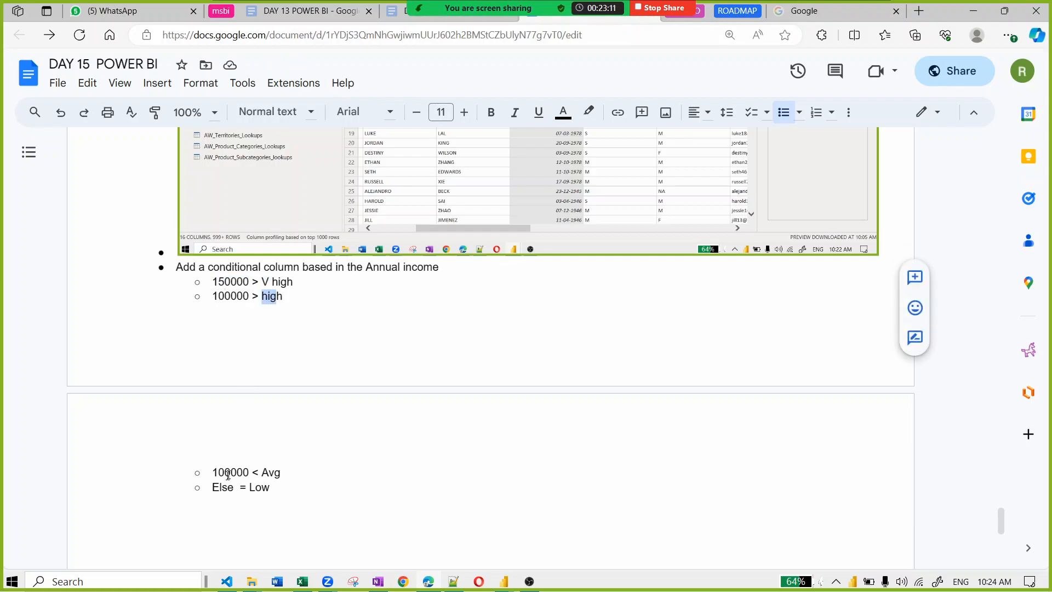
left_click_drag(212, 472, 282, 473)
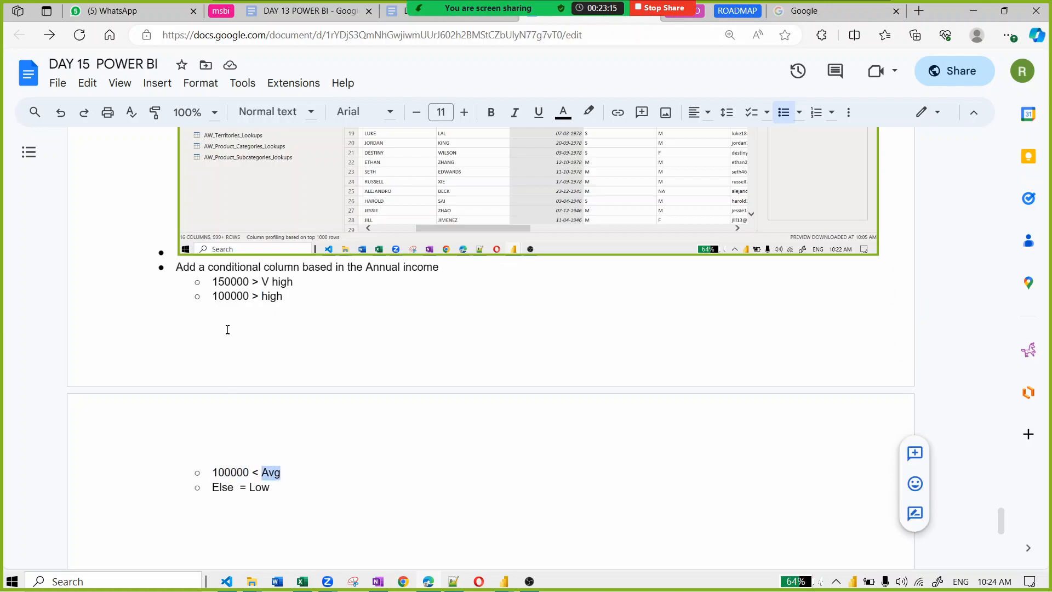
left_click_drag(213, 282, 224, 283)
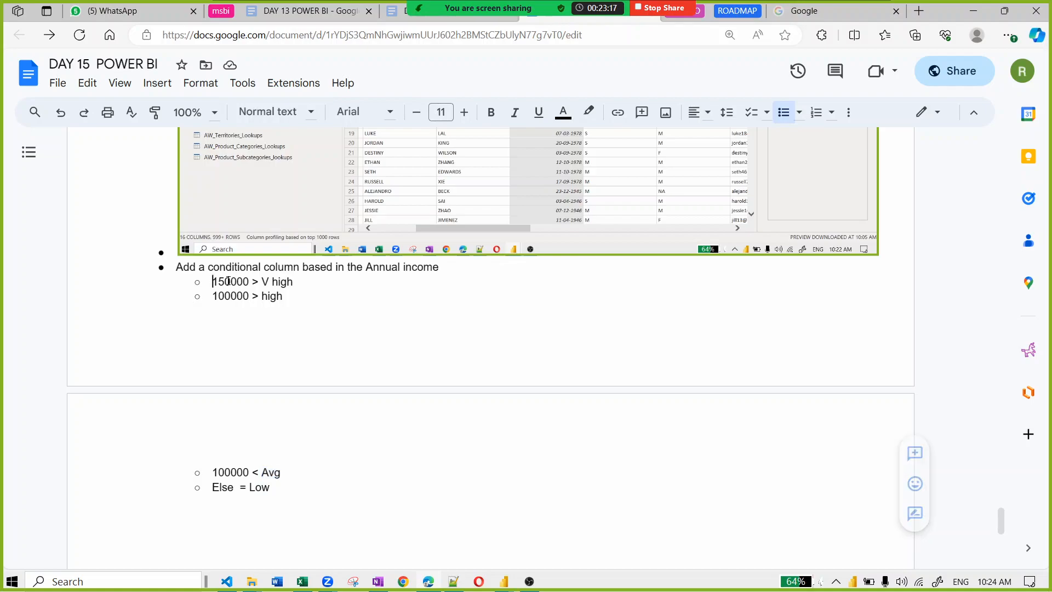
left_click(216, 295)
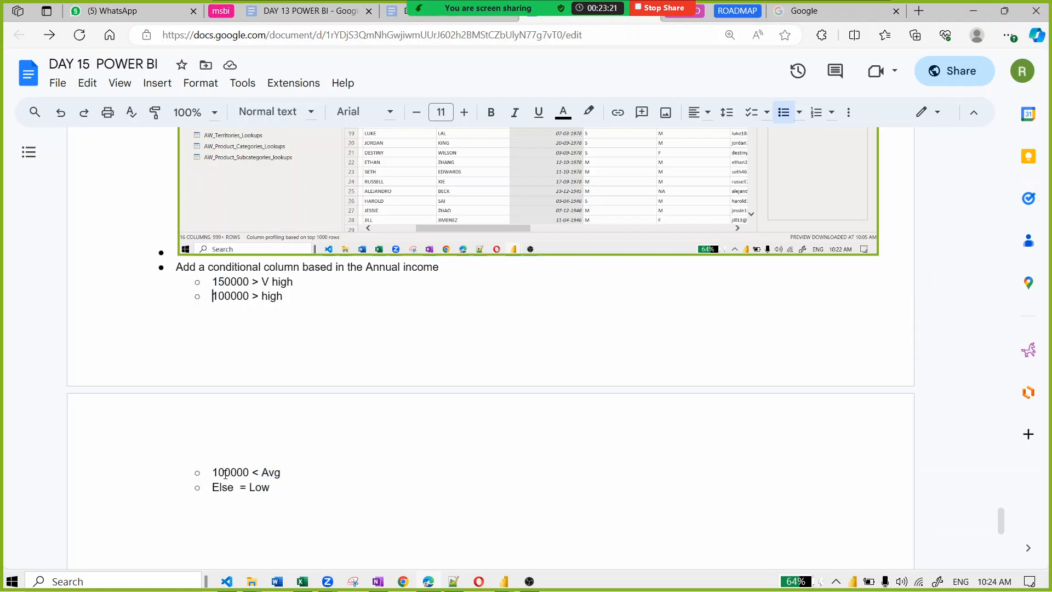
Step: Set the threshold of the Avg income rule in the document to 50000
key("Left")
key("Right")
key("BackSpace")
key("BackSpace")
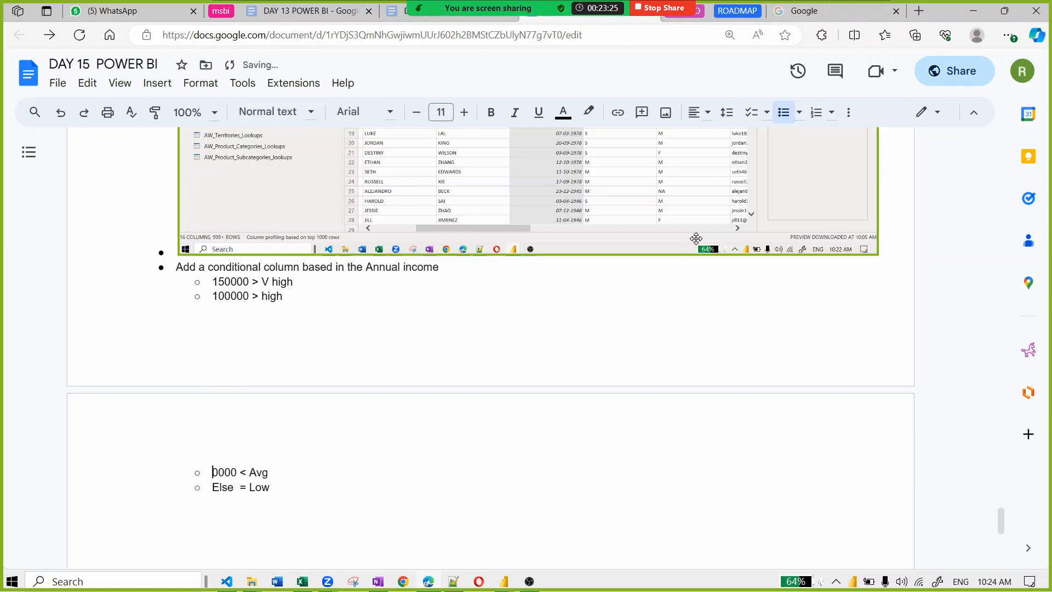
type("5")
double_click(245, 472)
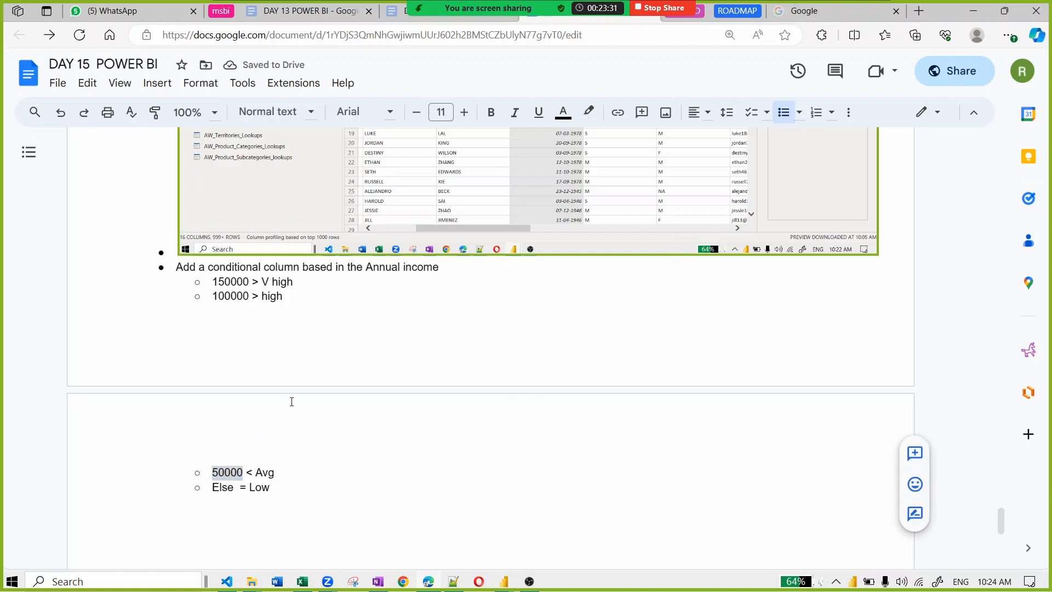
Step: Switch to Power Query and start a conditional column named IncomeLevel in AW_Customers_Lookups
key("alt+Tab")
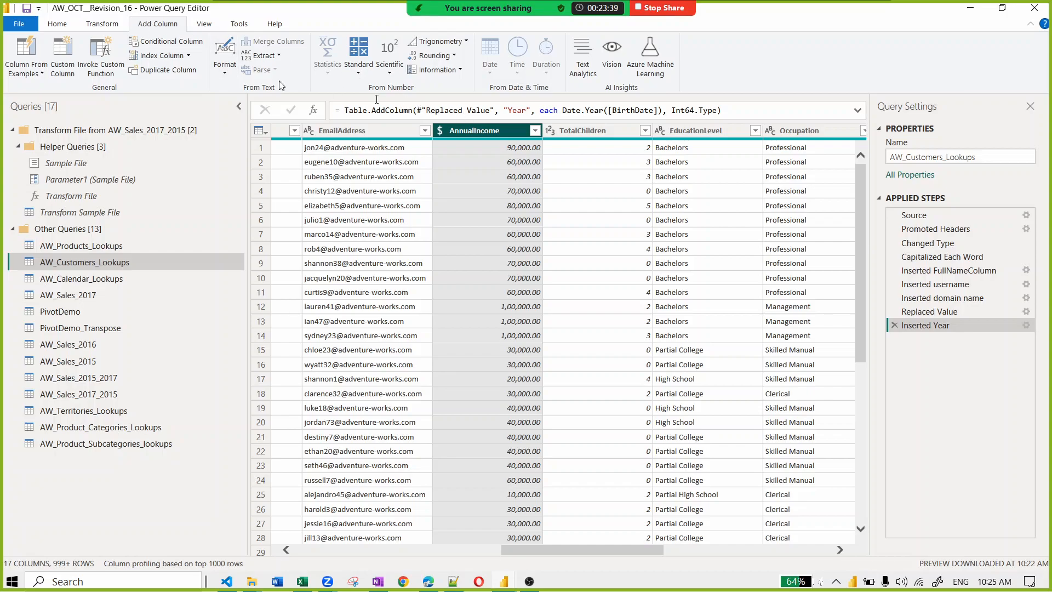
left_click(167, 44)
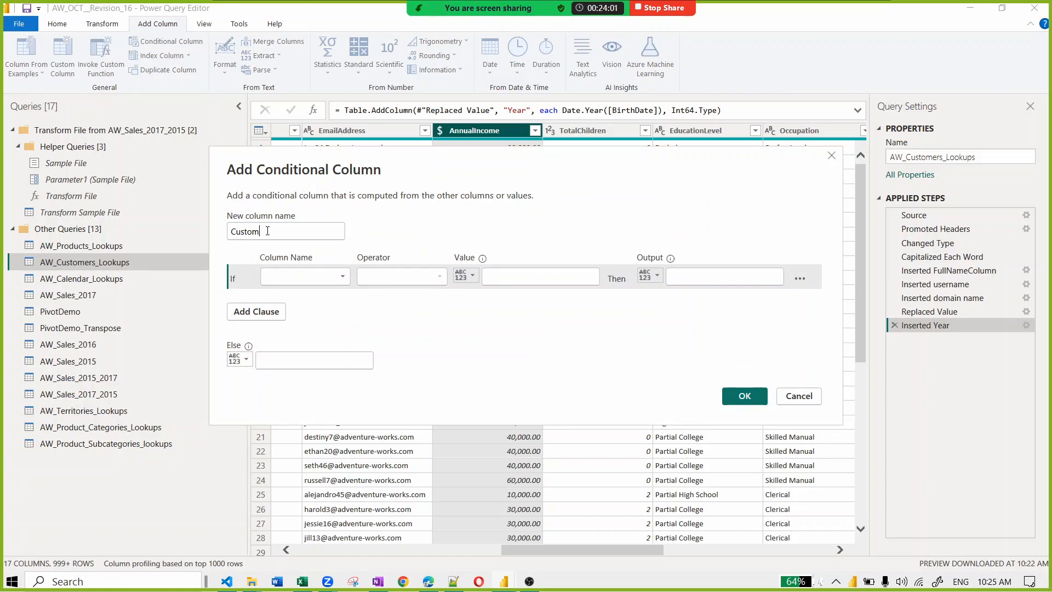
key("BackSpace")
key("BackSpace")
key("BackSpace")
key("BackSpace")
key("BackSpace")
key("BackSpace")
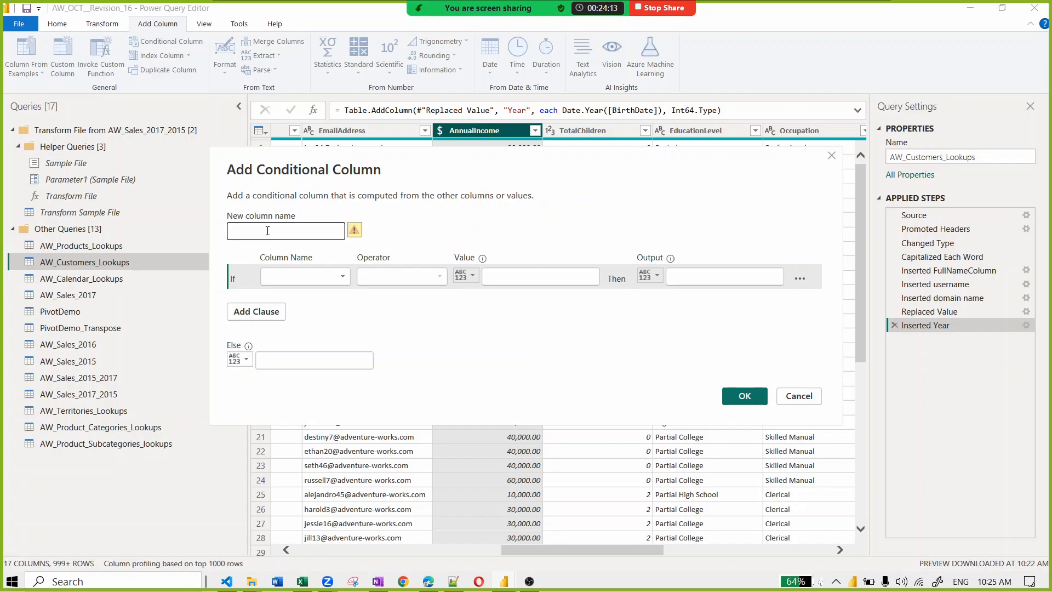
key("alt+Tab")
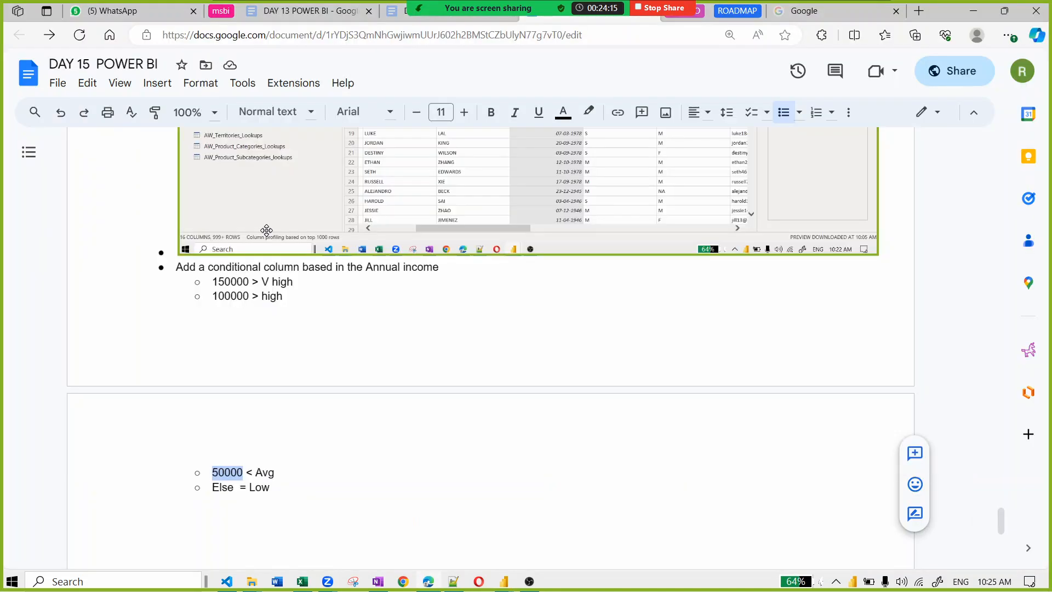
key("alt+Tab")
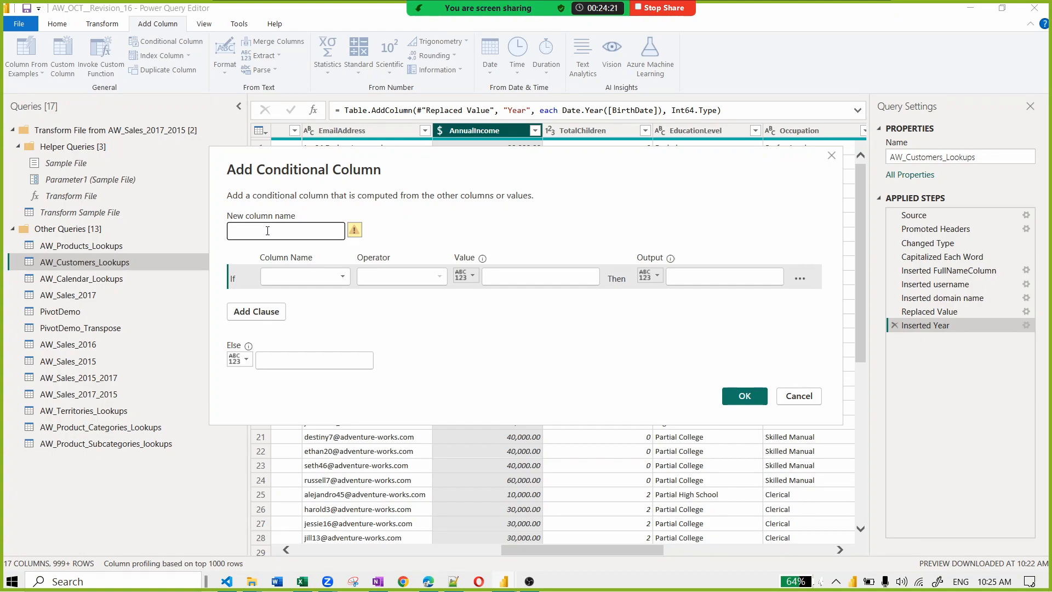
type("IncomeLevel")
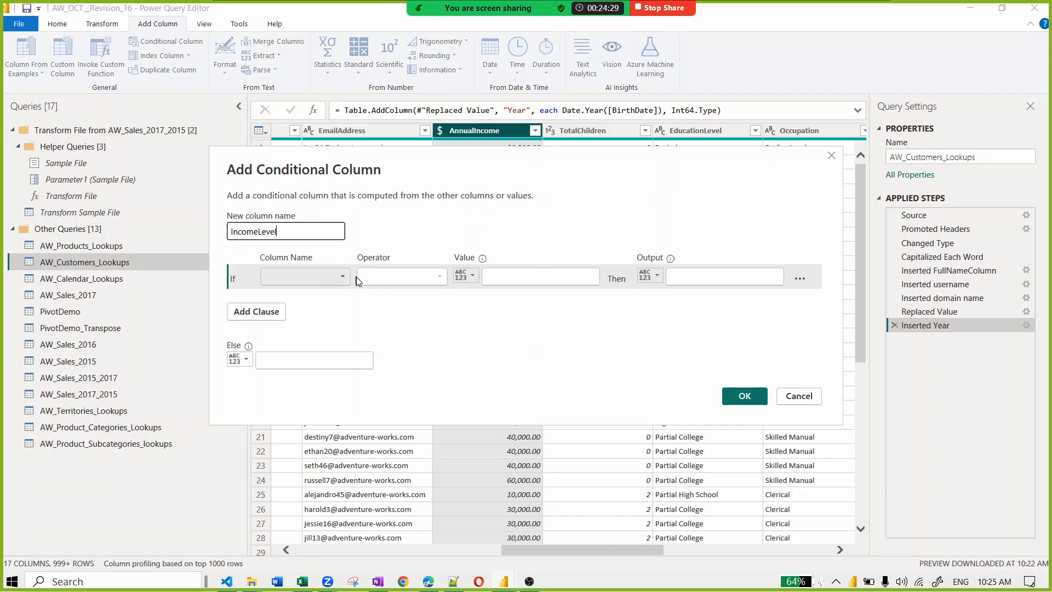
Step: Define the first condition so that AnnualIncome greater than or equal to 150000 outputs Very High
left_click(307, 279)
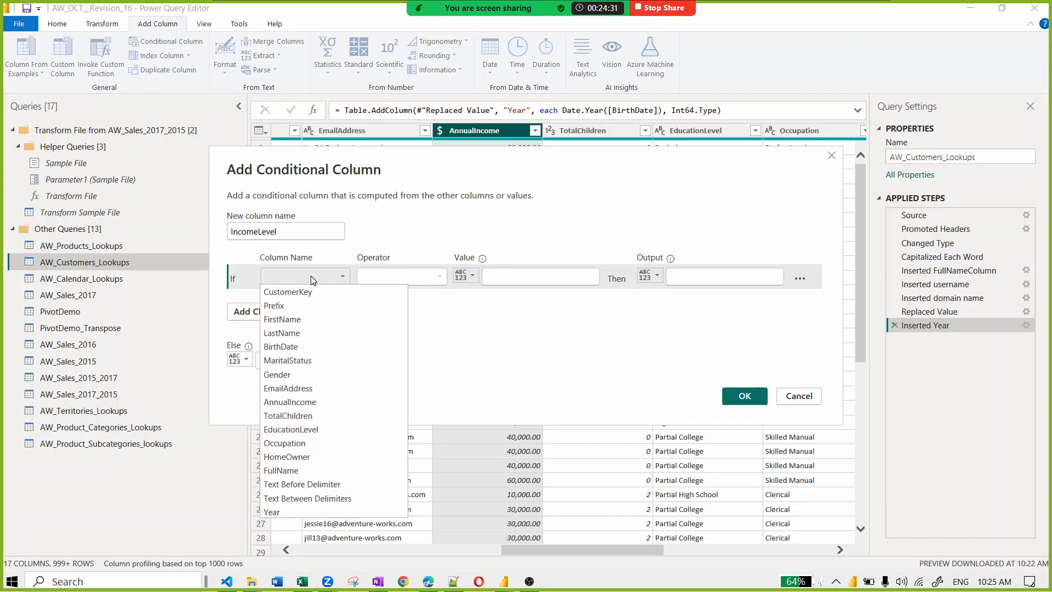
left_click(295, 402)
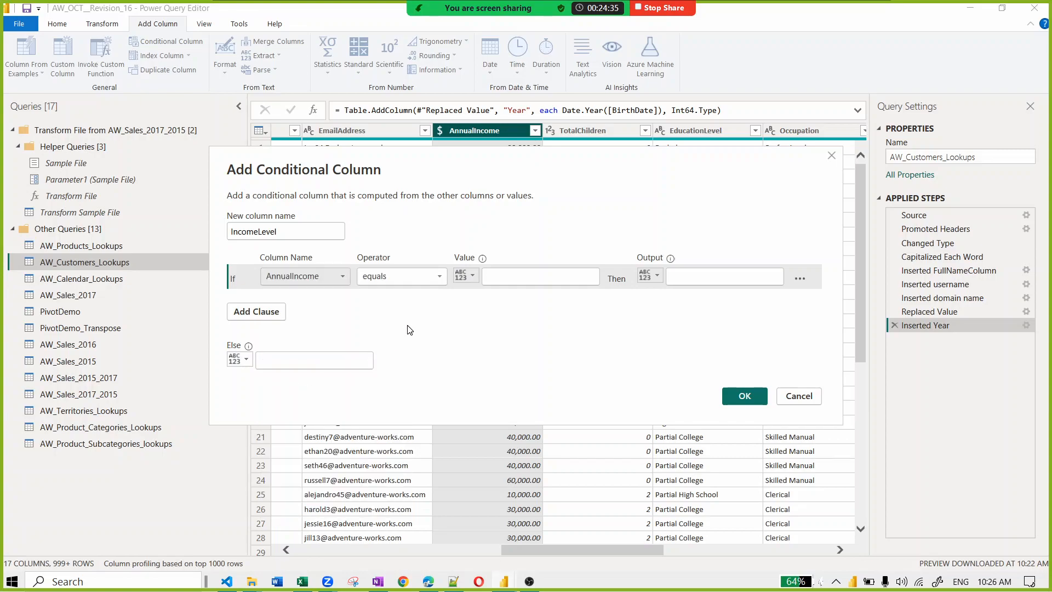
left_click(396, 275)
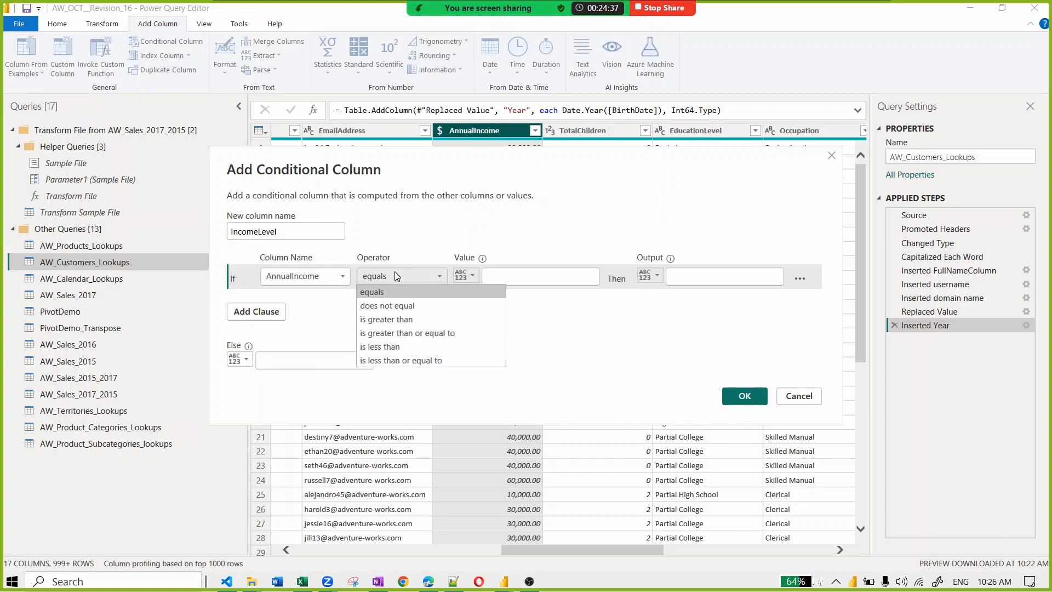
left_click(406, 334)
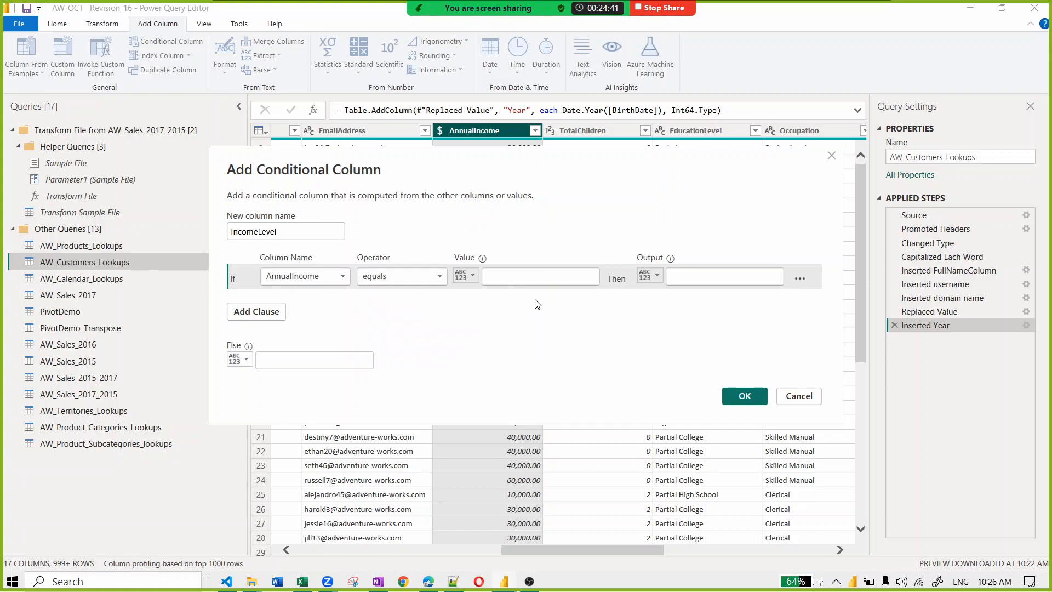
left_click(539, 277)
type("150000")
left_click(730, 276)
type("Very High")
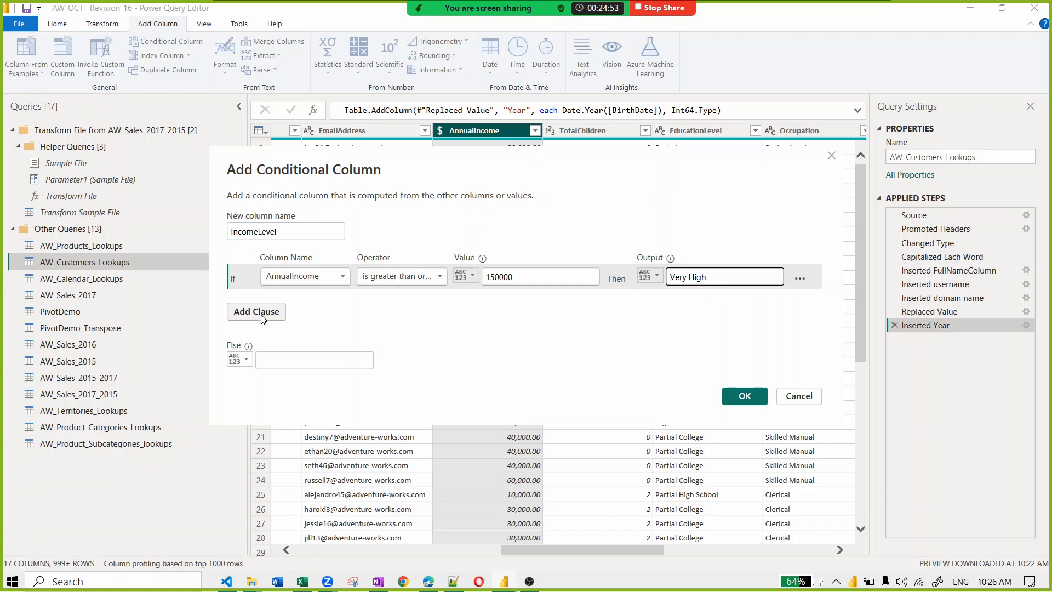
Step: Add a second condition so that AnnualIncome greater than or equal to 100000 outputs High
left_click(242, 314)
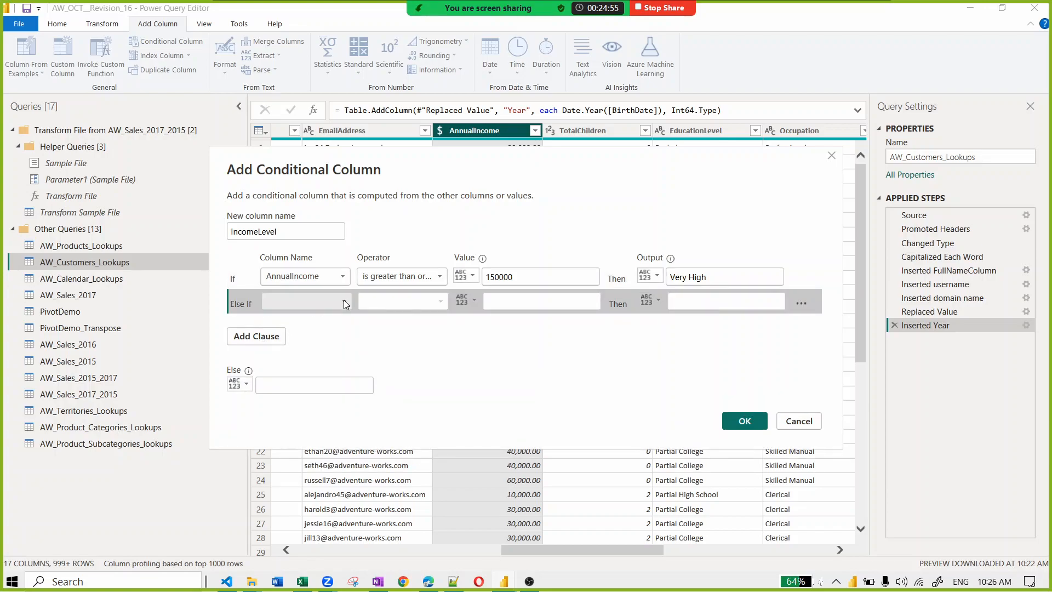
left_click(328, 302)
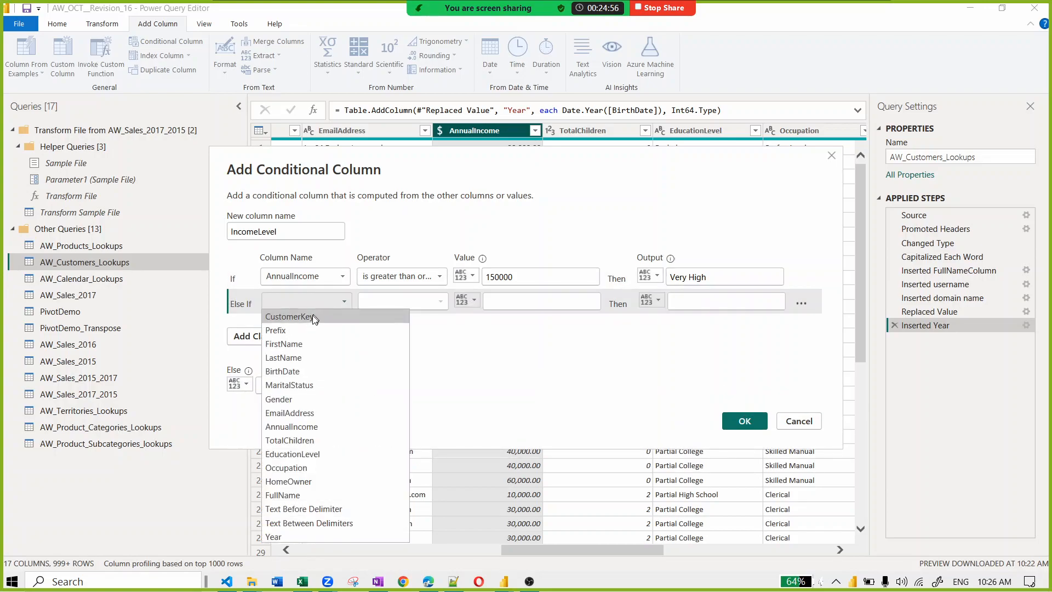
left_click(297, 428)
left_click(436, 308)
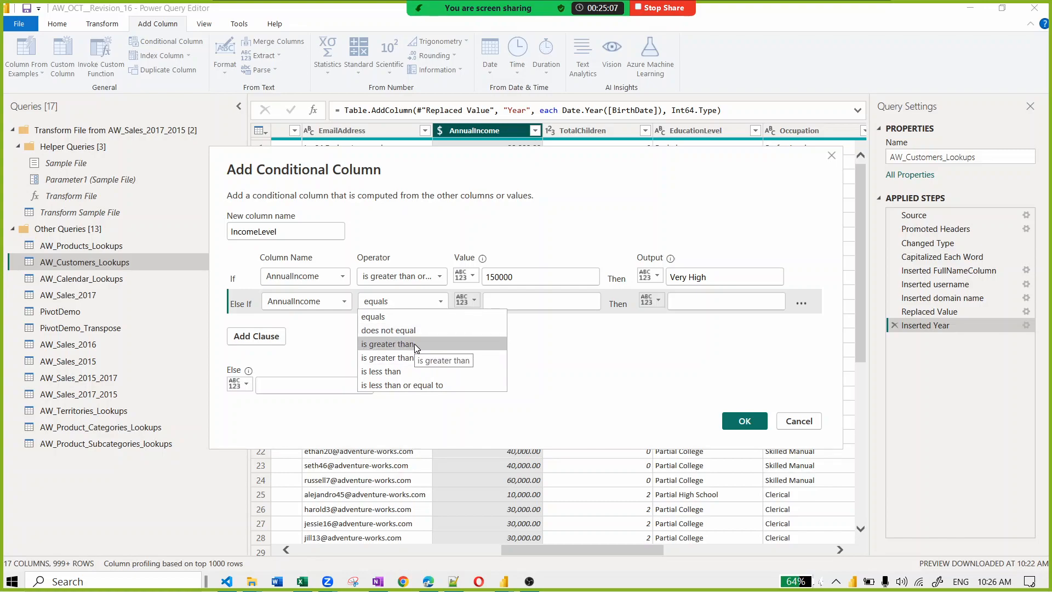
left_click(420, 357)
left_click(516, 304)
type("100000")
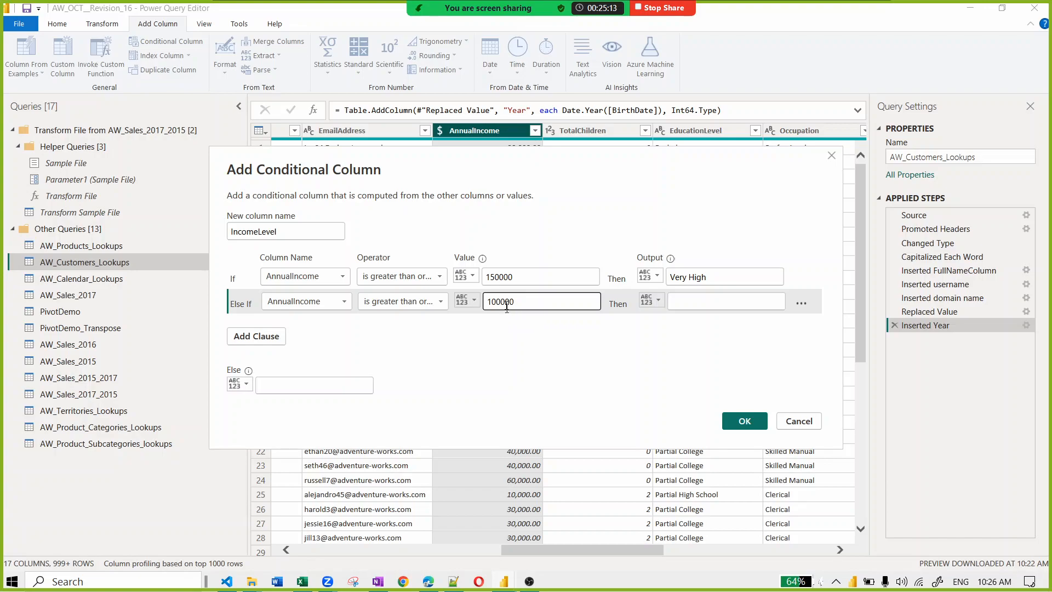
left_click(682, 305)
type("High")
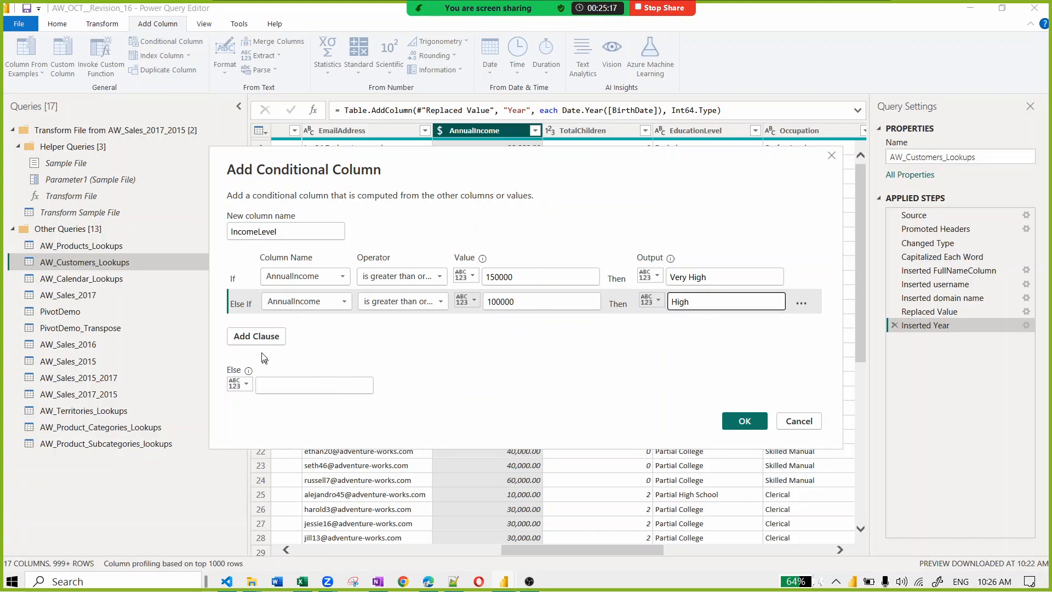
Step: Add a third condition so that AnnualIncome greater than or equal to 50000 outputs Average, and set the Else output to Low
left_click(256, 336)
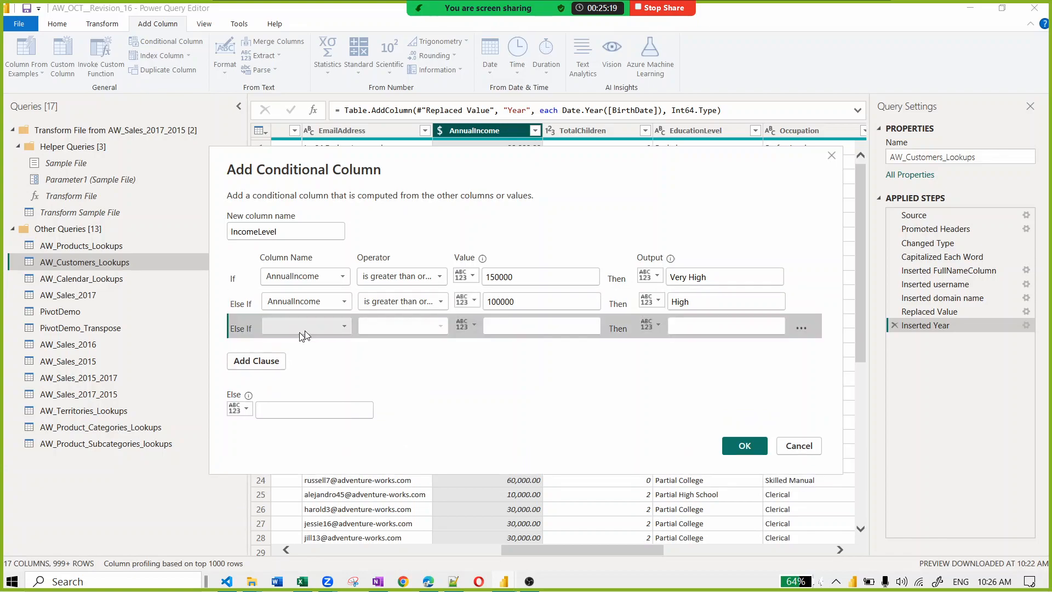
left_click(305, 326)
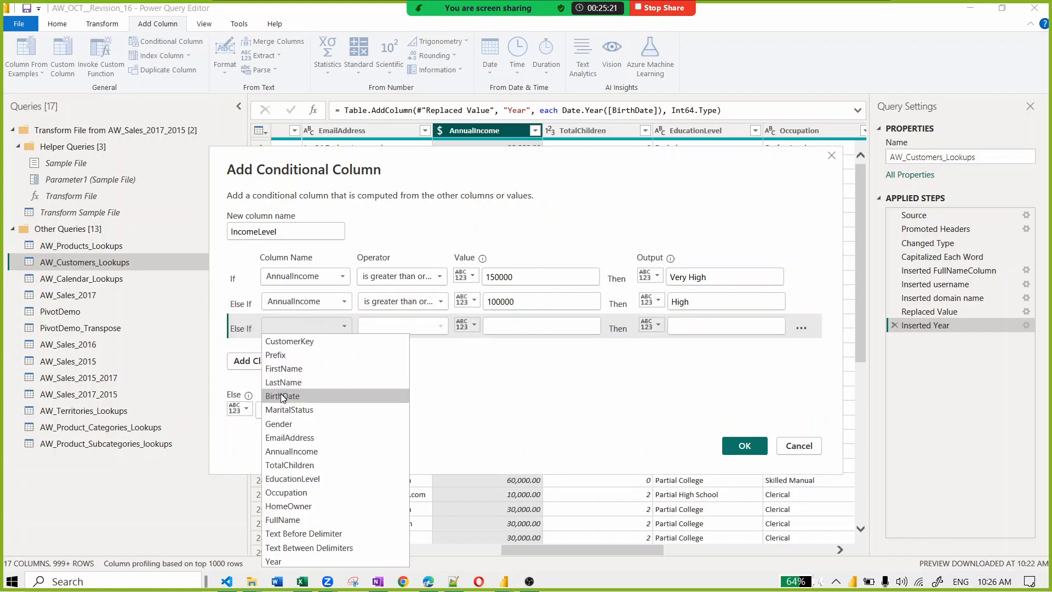
left_click(291, 451)
left_click(429, 324)
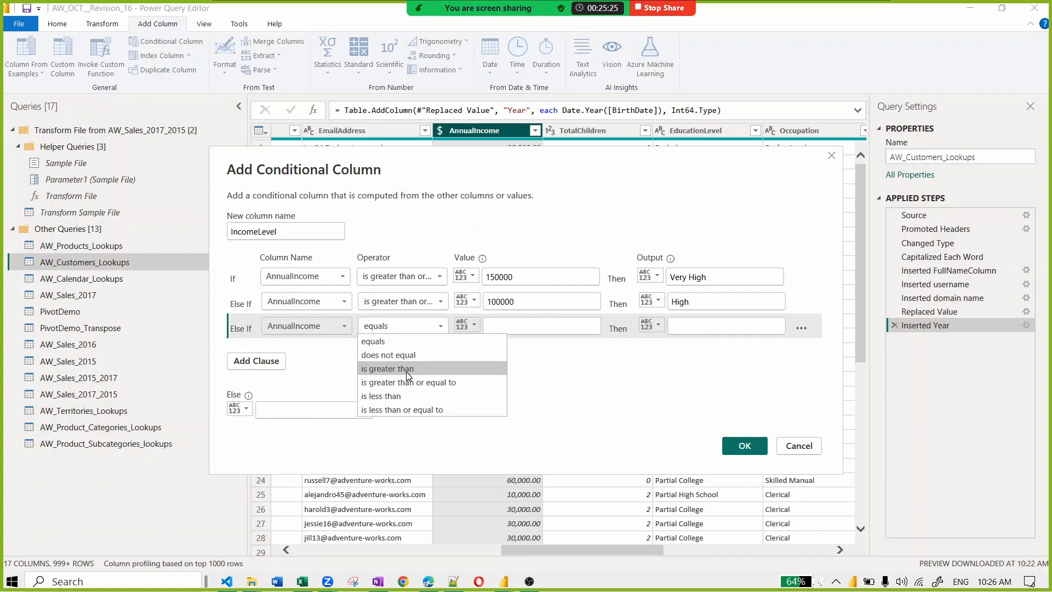
left_click(413, 383)
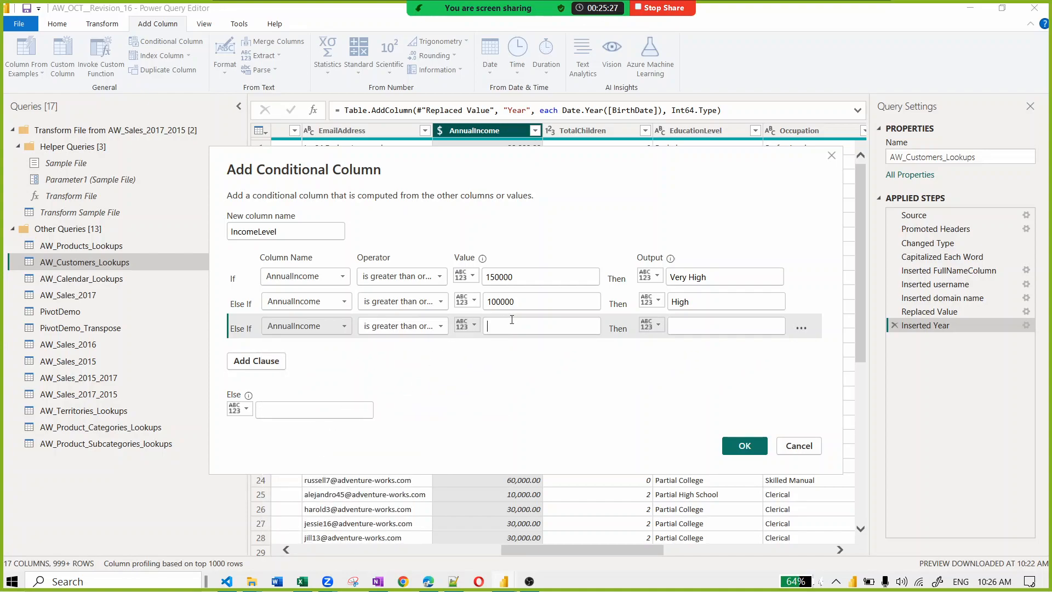
left_click(513, 325)
type("50000")
left_click(688, 324)
type("Average")
type("Low")
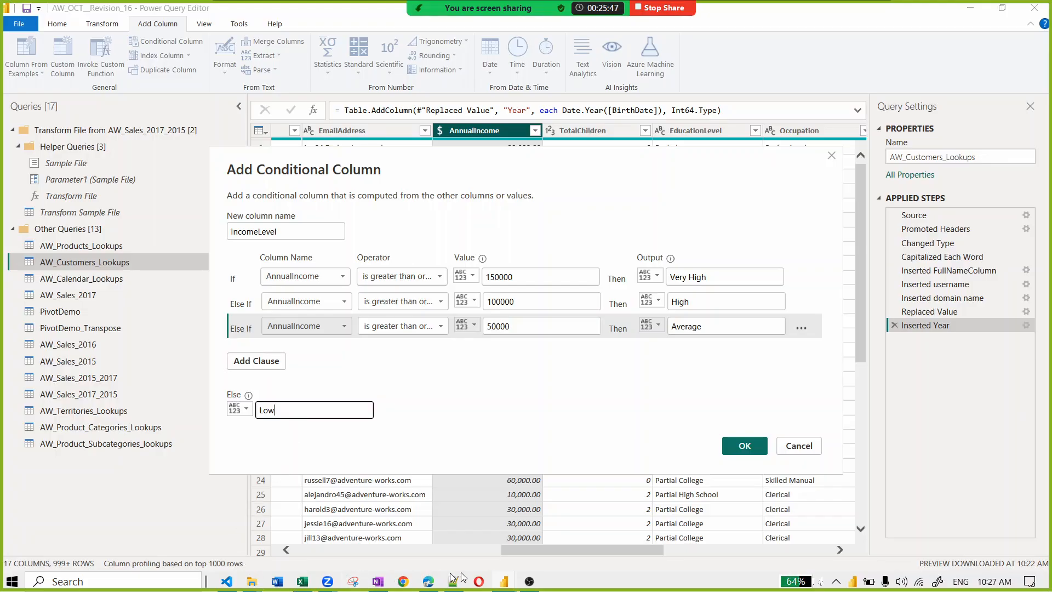
Step: Switch to the DAY 15 document and paste the conditional column screenshot below the Else = Low rule, outdented one bullet level
left_click(439, 581)
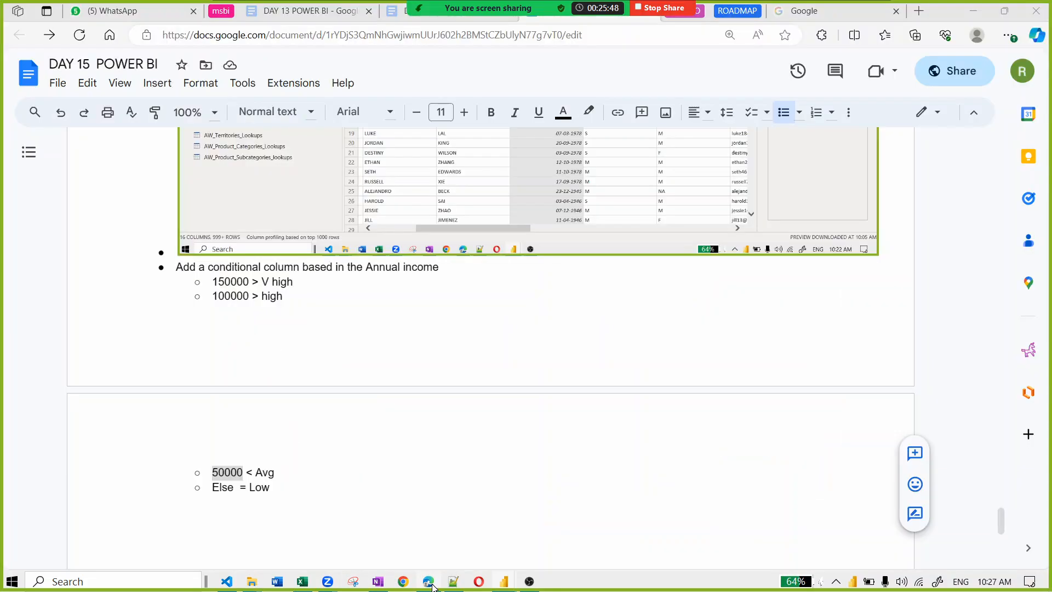
left_click(292, 496)
key("Return")
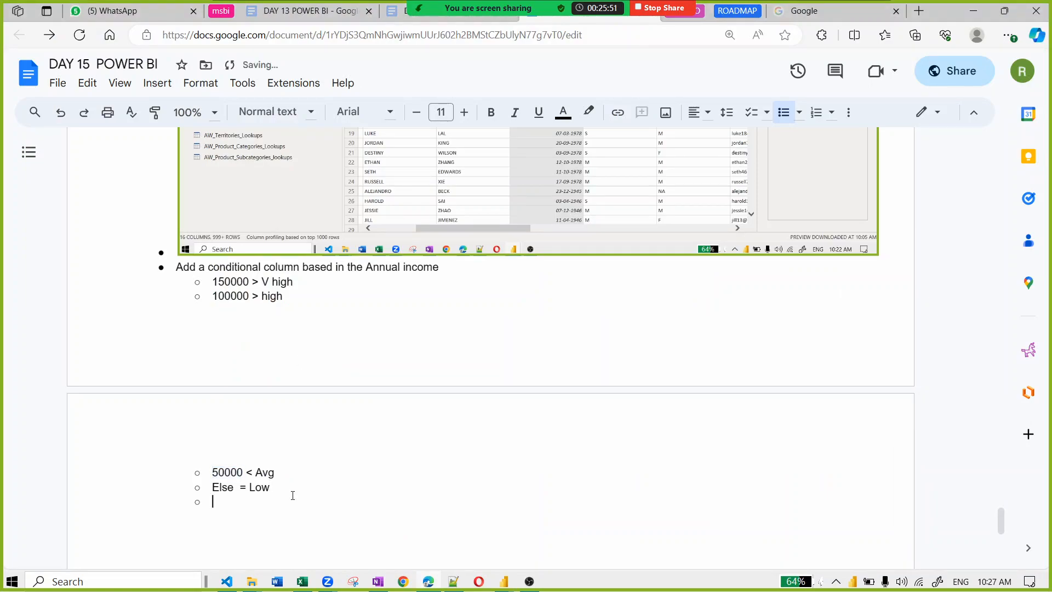
key("ctrl+v")
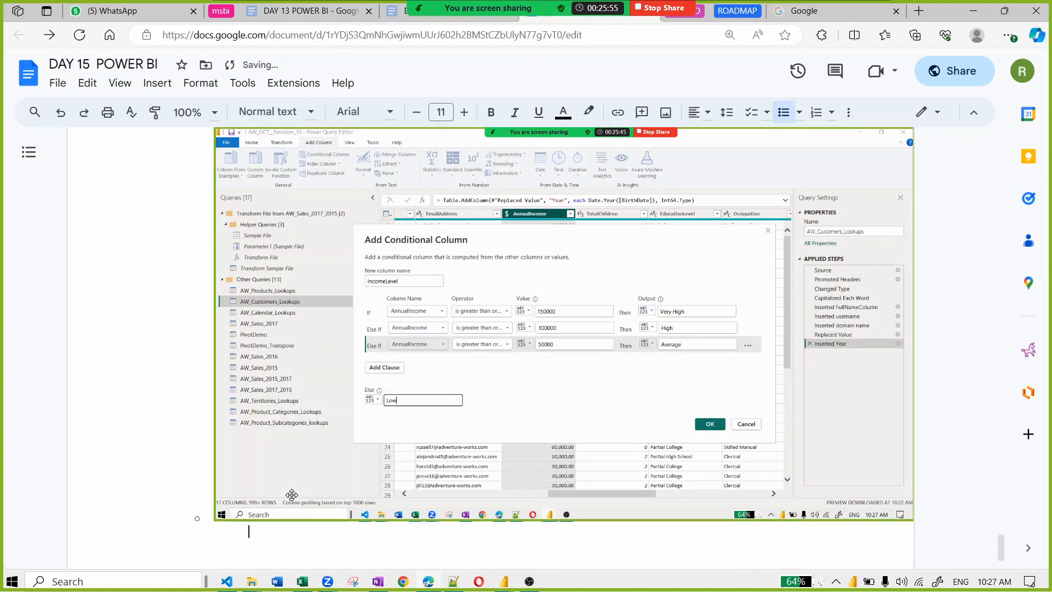
left_click(558, 381)
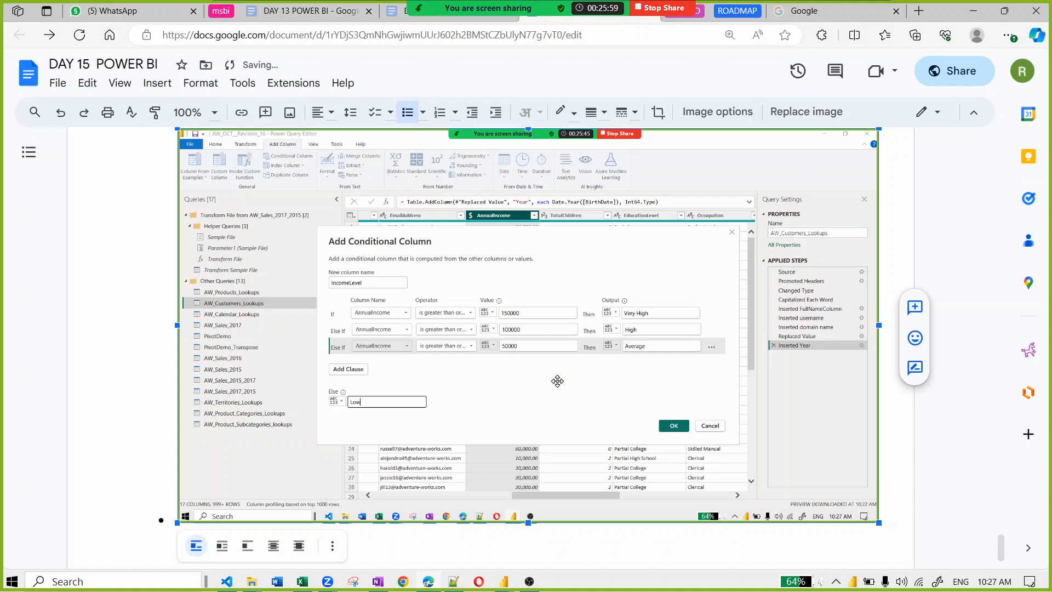
key("alt+Tab")
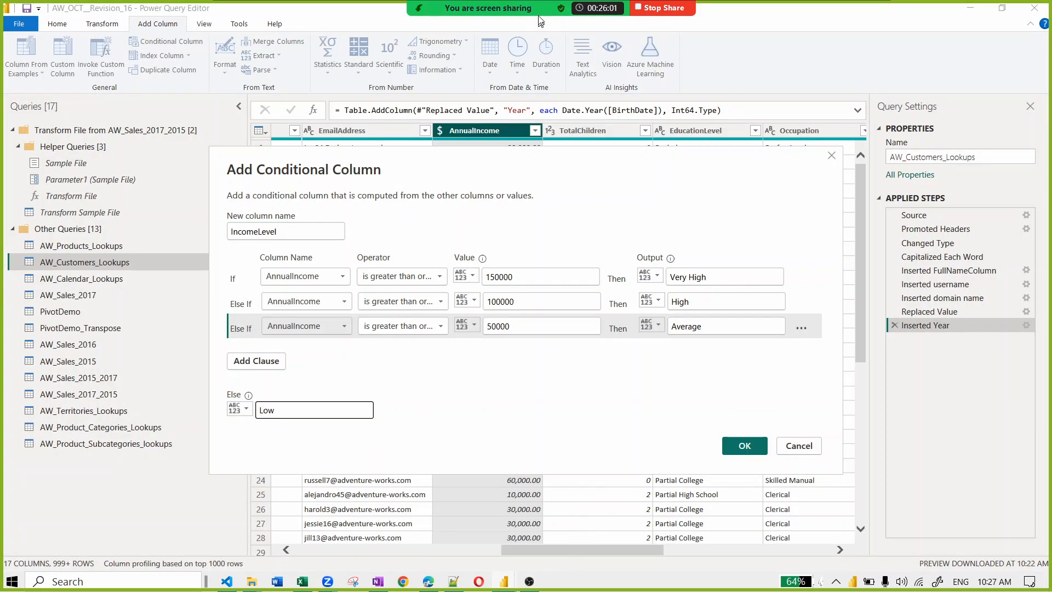
Step: Look through the list of meeting participants in Zoom and close it
mouse_move(540, 20)
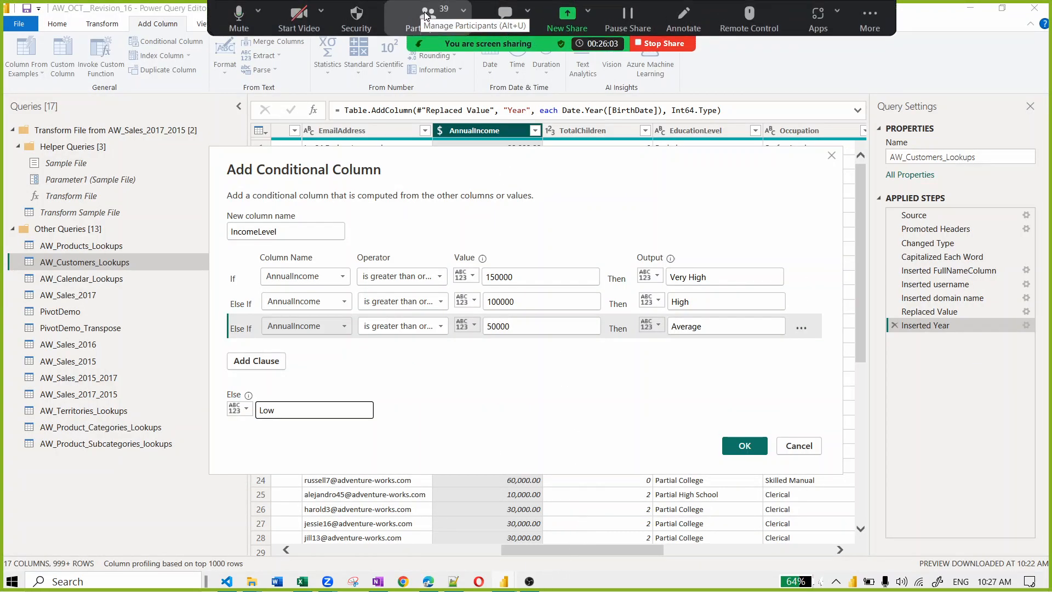
left_click(425, 17)
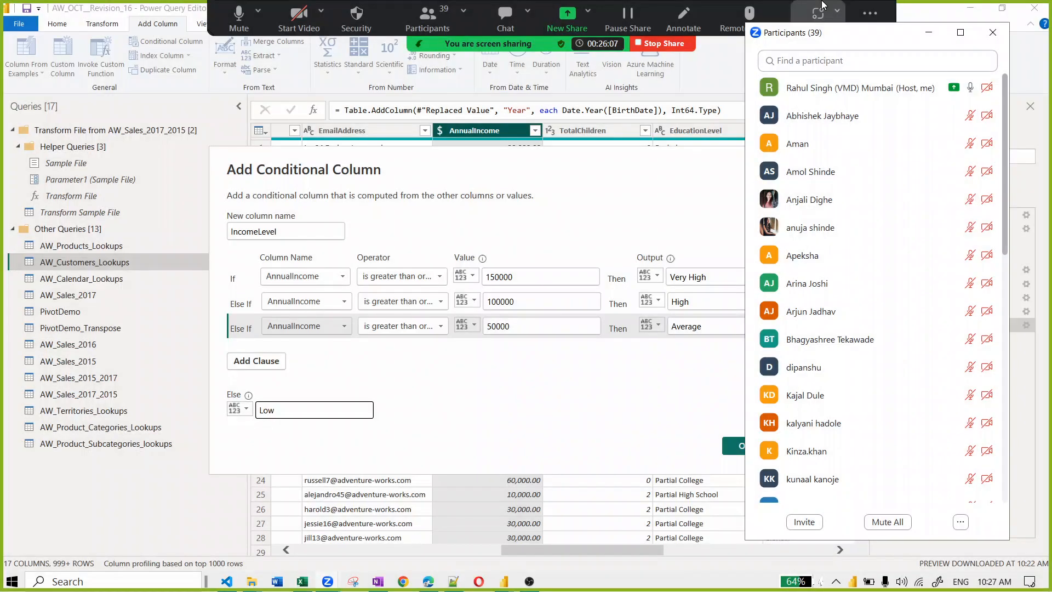
scroll(822, 4, "down", 5)
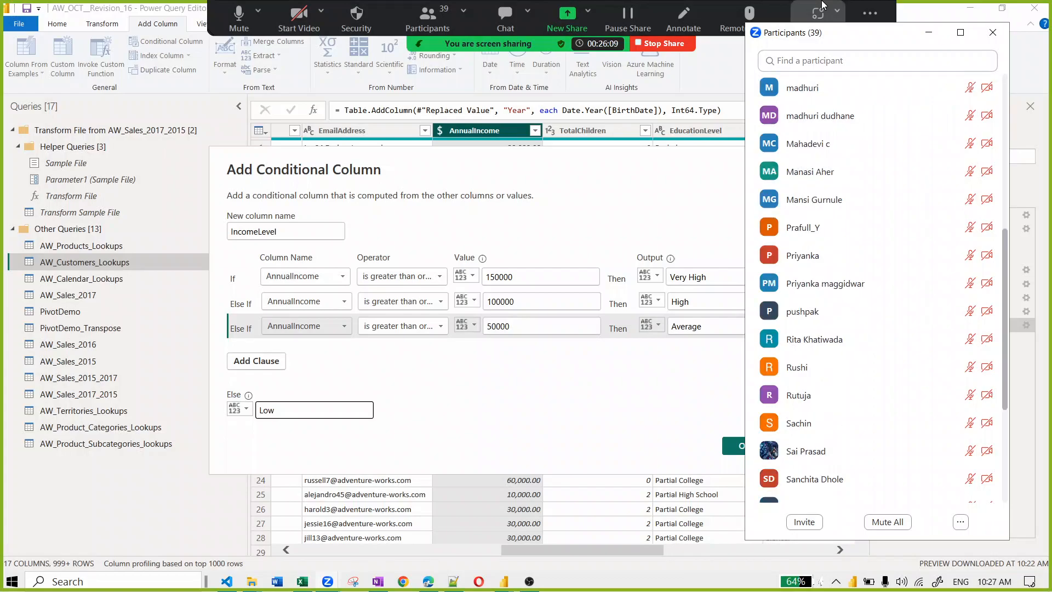
scroll(823, 4, "down", 3)
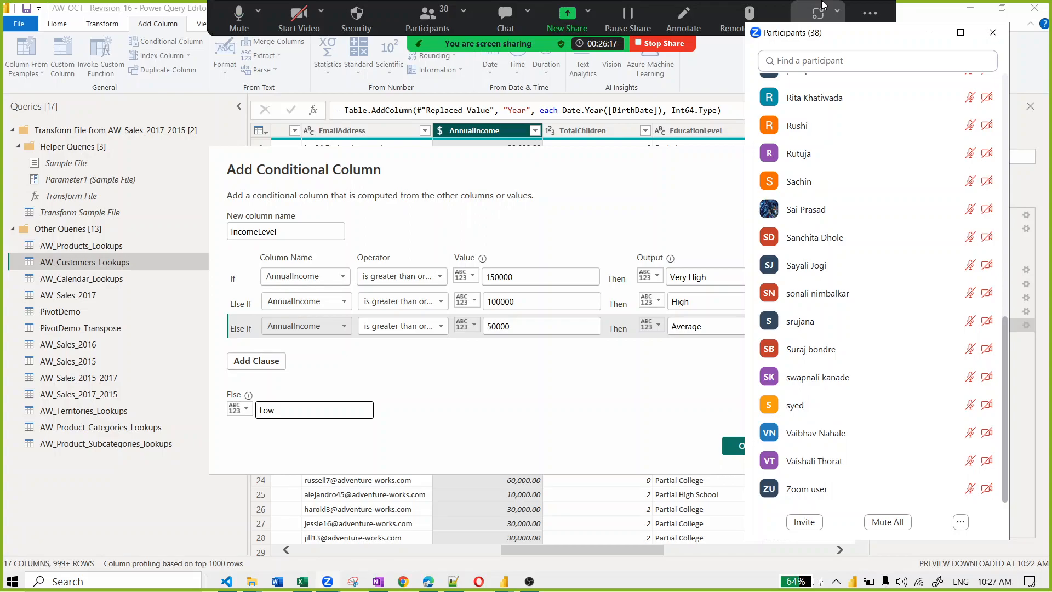
scroll(875, 137, "up", 3)
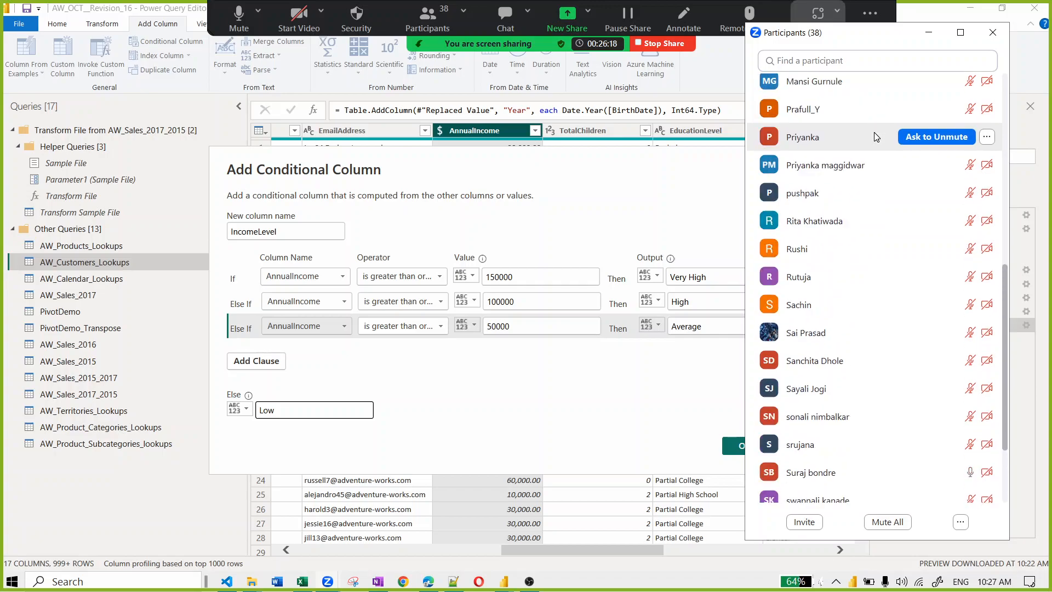
scroll(874, 133, "up", 2)
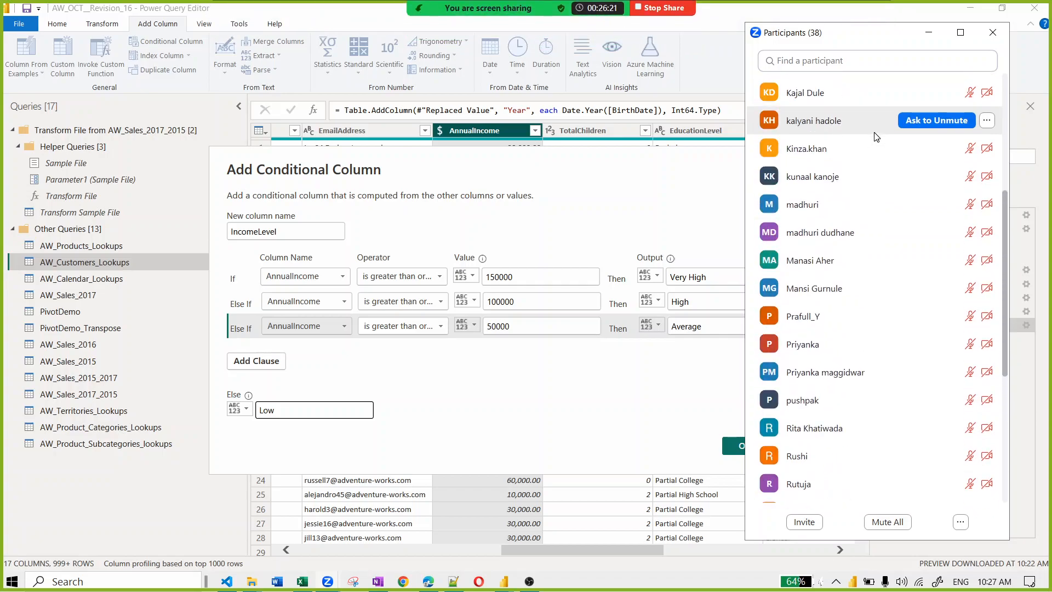
scroll(876, 136, "up", 2)
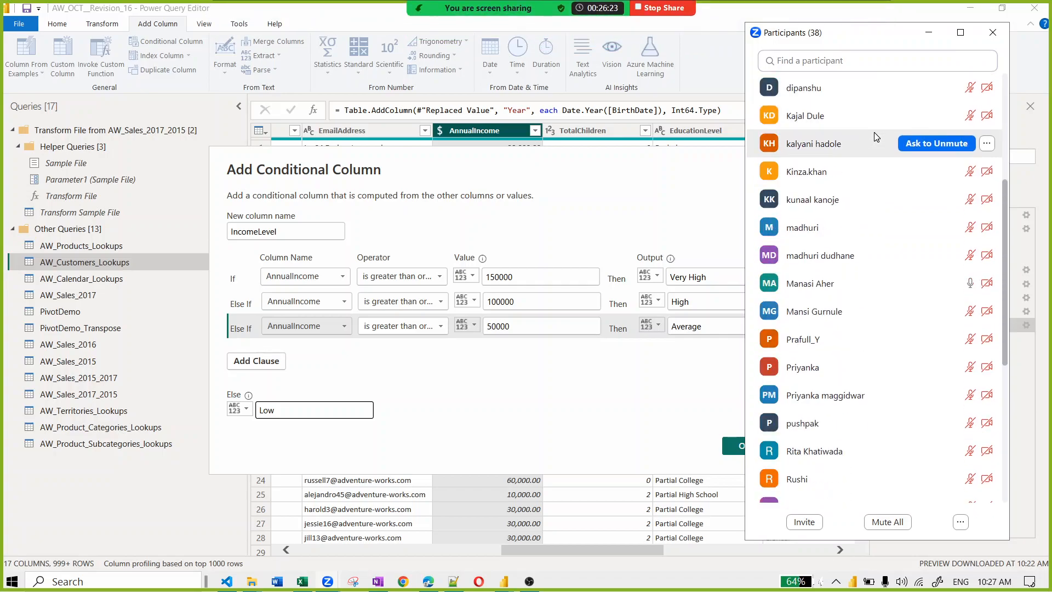
scroll(875, 136, "up", 3)
scroll(875, 136, "up", 1)
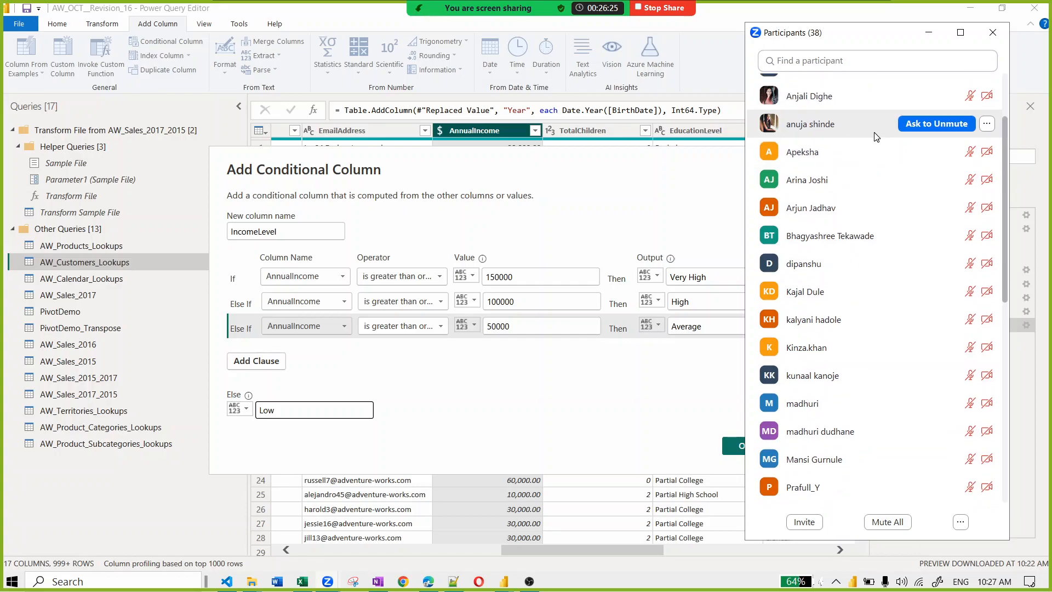
scroll(875, 134, "up", 4)
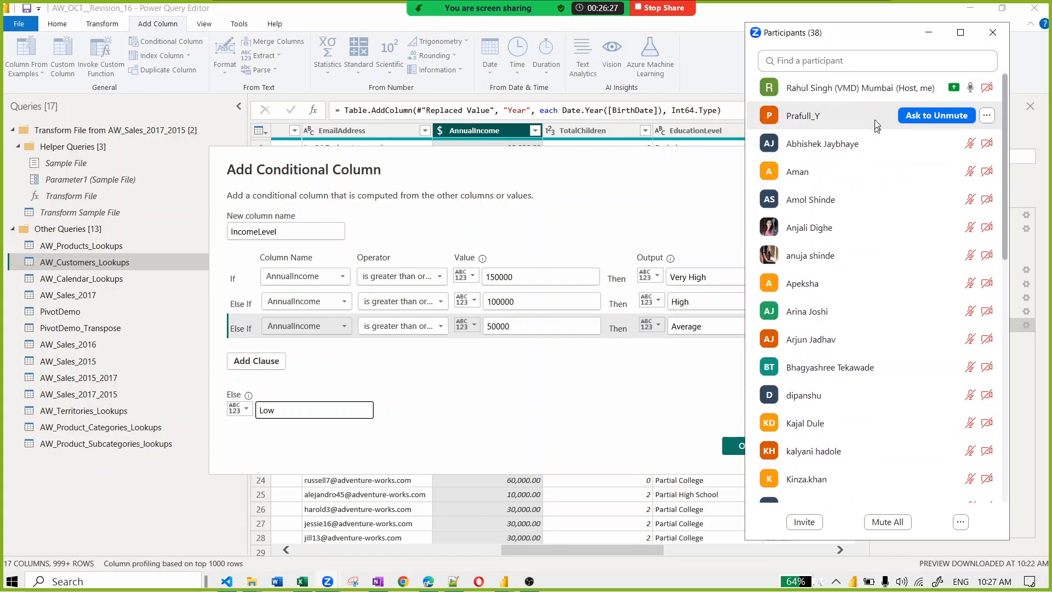
left_click(986, 40)
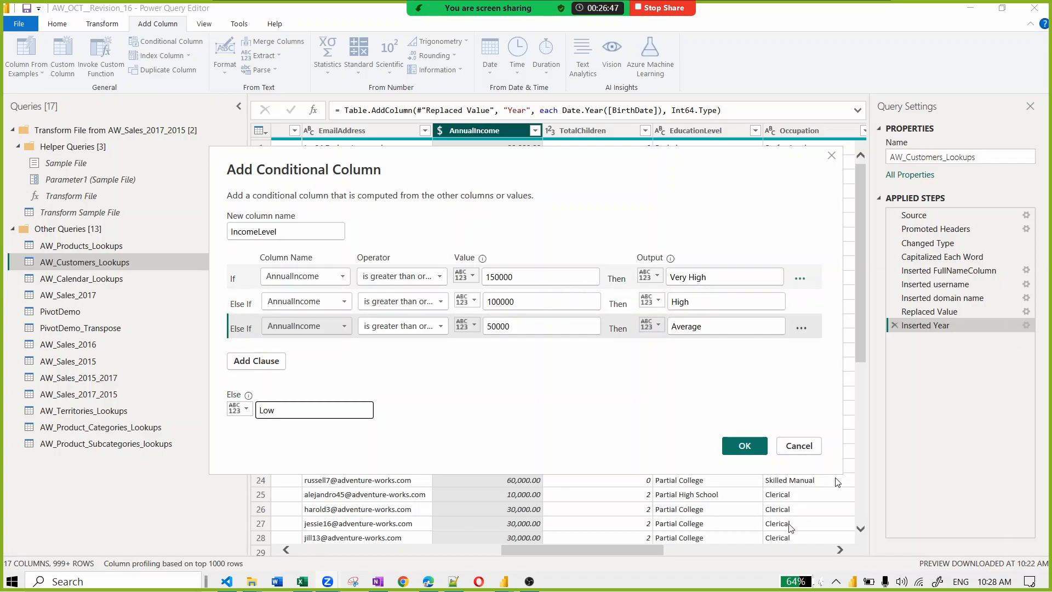
Step: Create the IncomeLevel column from the defined conditions and filter it to show only High
left_click(746, 447)
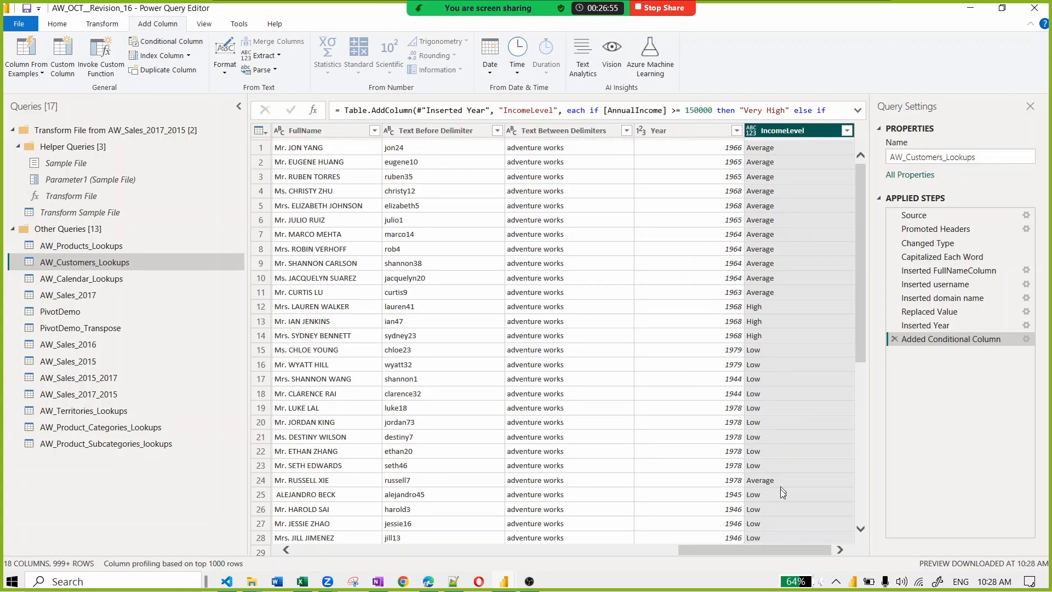
left_click(847, 130)
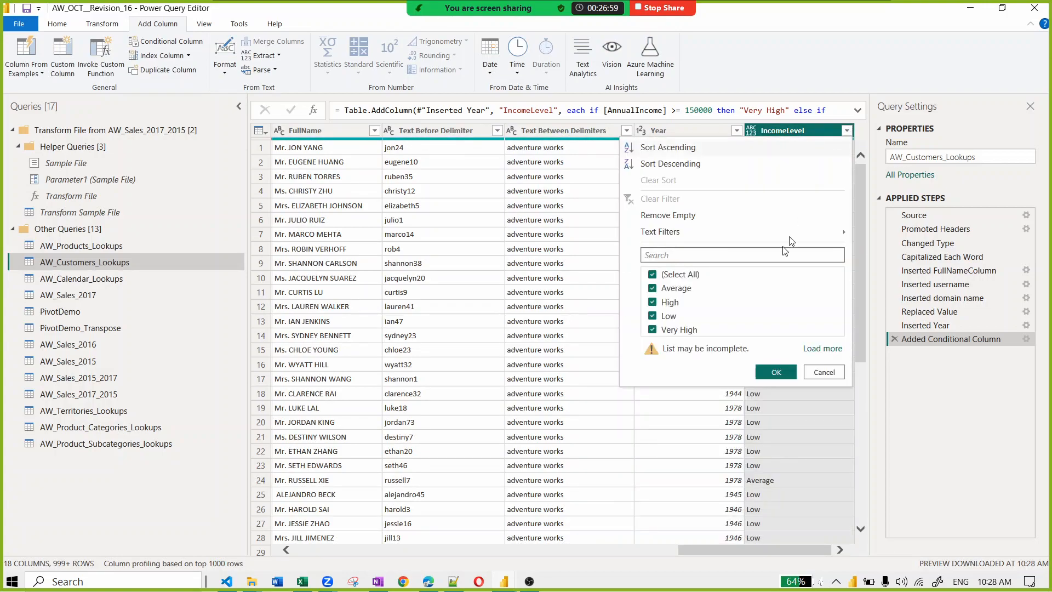
left_click(688, 276)
left_click(693, 302)
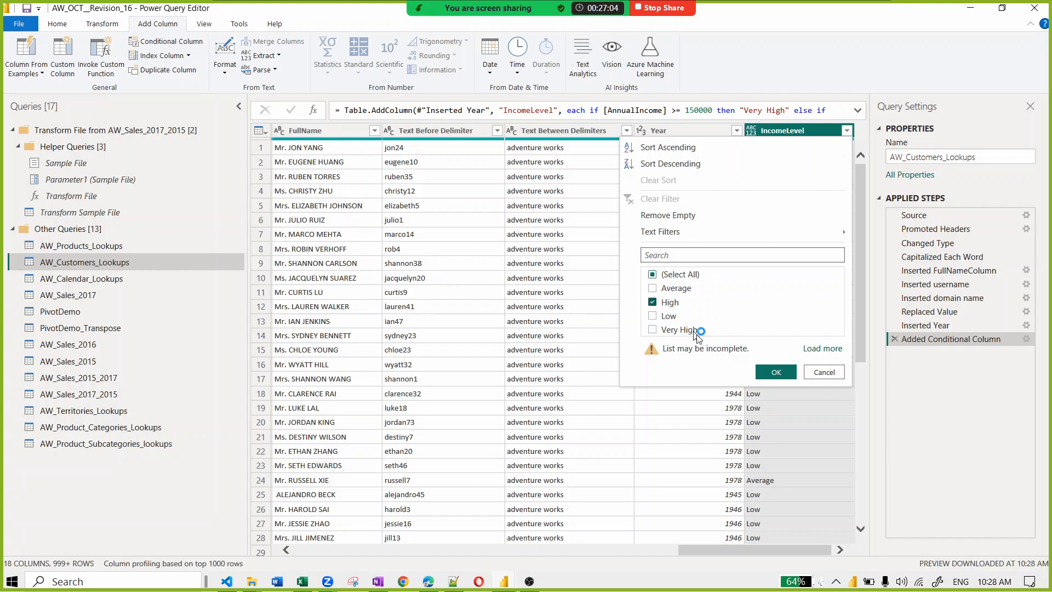
left_click(774, 372)
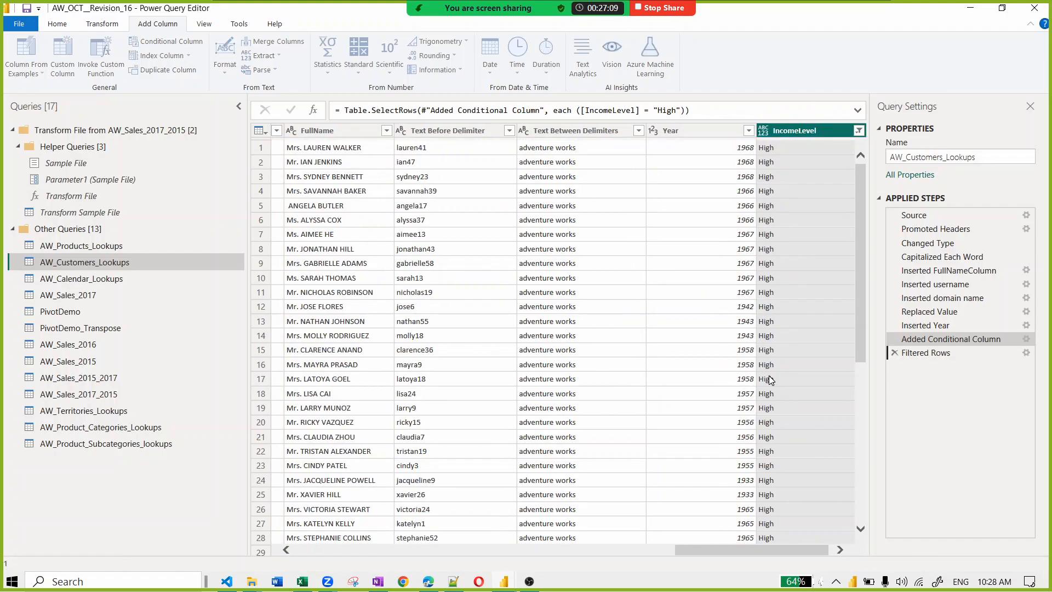
Step: Examine the AnnualIncome values of the rows filtered to High against the 100000 to 150000 range
left_click_drag(685, 555, 543, 551)
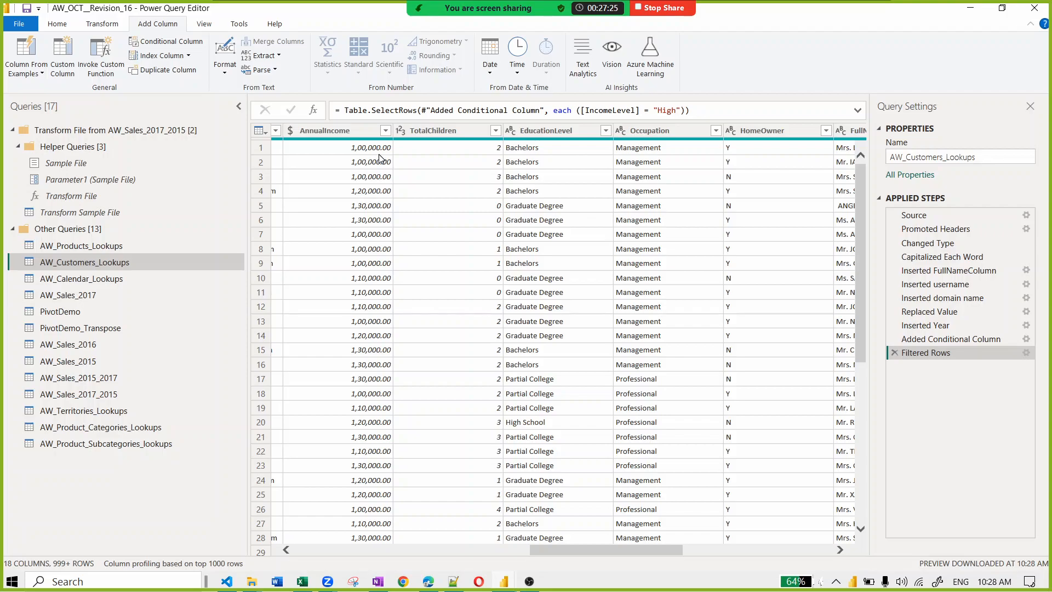
scroll(373, 336, "down", 7)
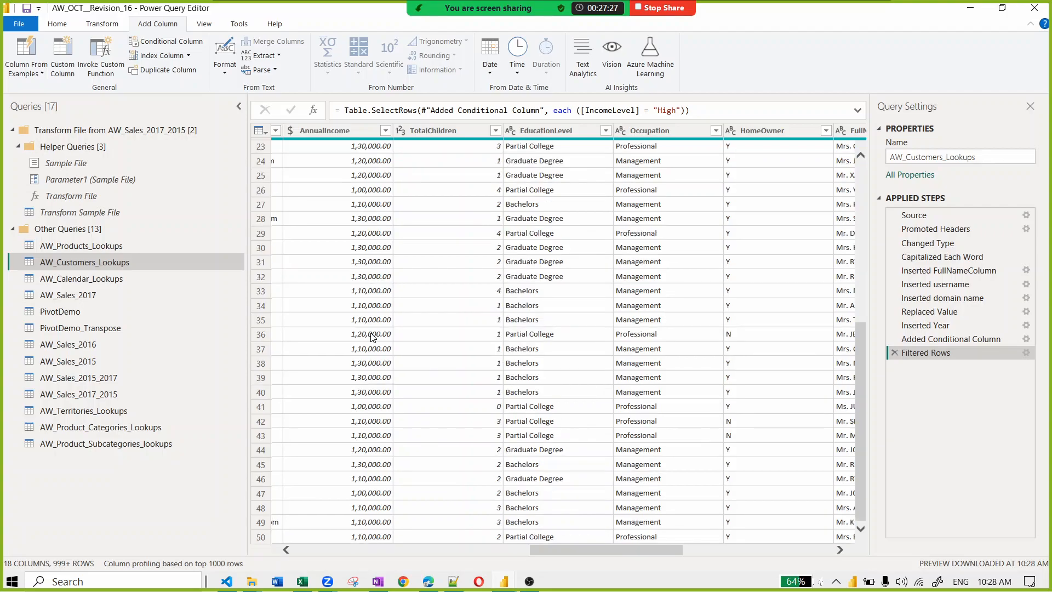
scroll(373, 336, "down", 15)
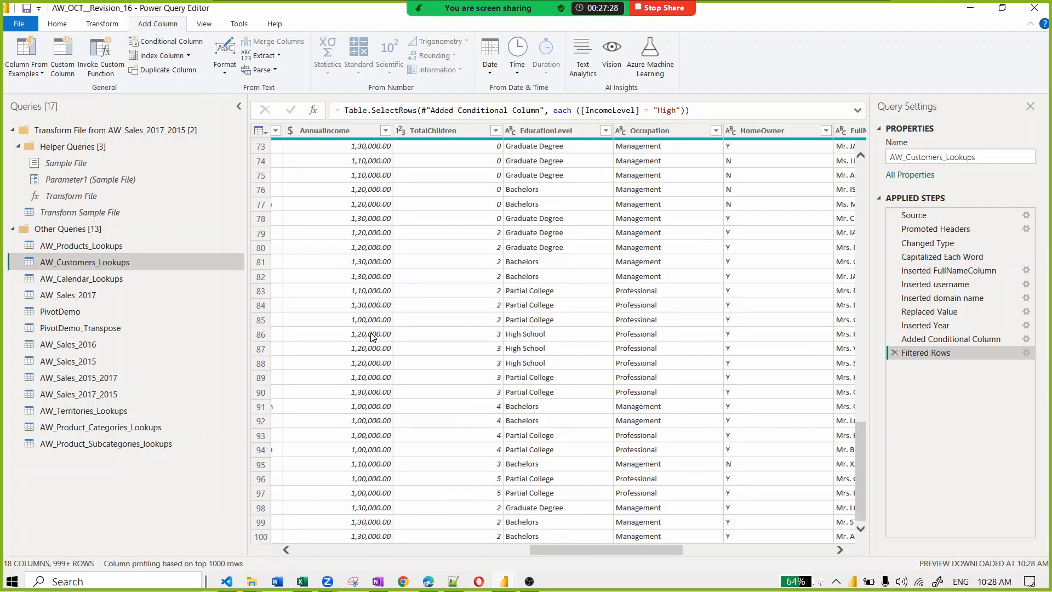
scroll(372, 337, "down", 15)
scroll(373, 337, "down", 15)
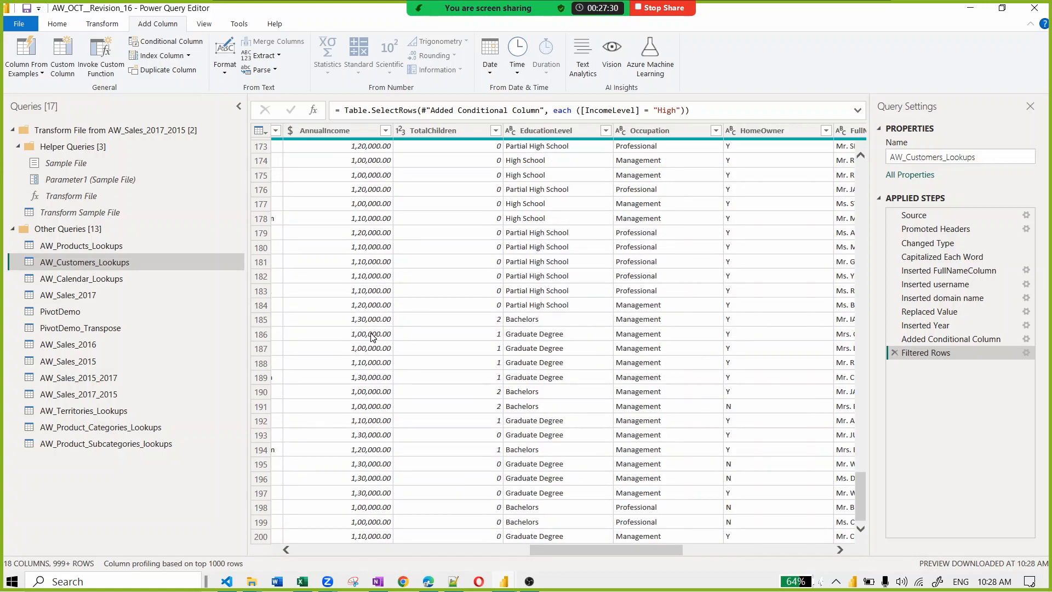
scroll(372, 336, "down", 15)
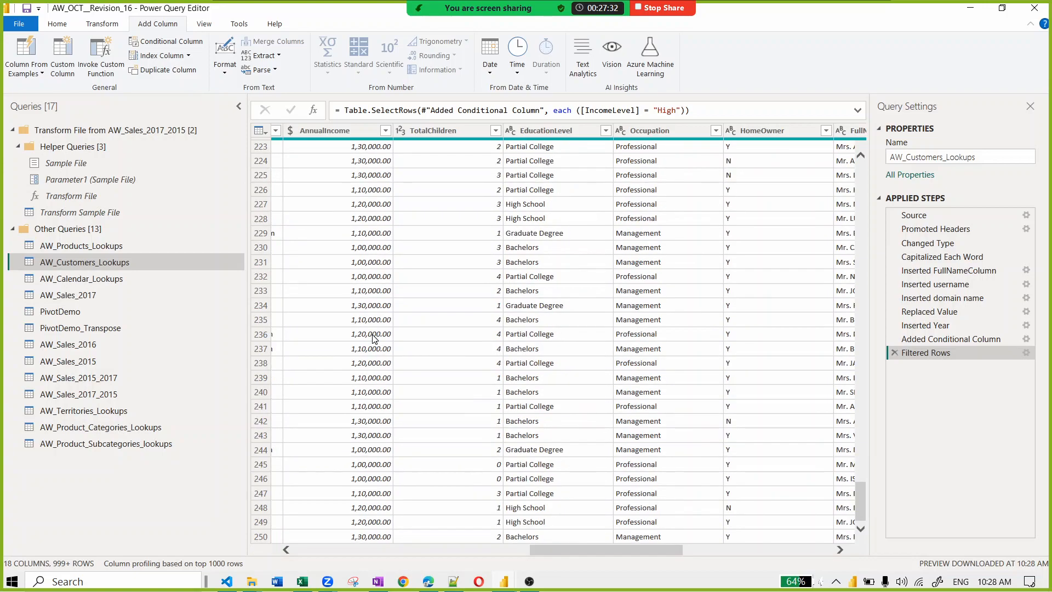
scroll(375, 338, "down", 5)
scroll(373, 351, "down", 5)
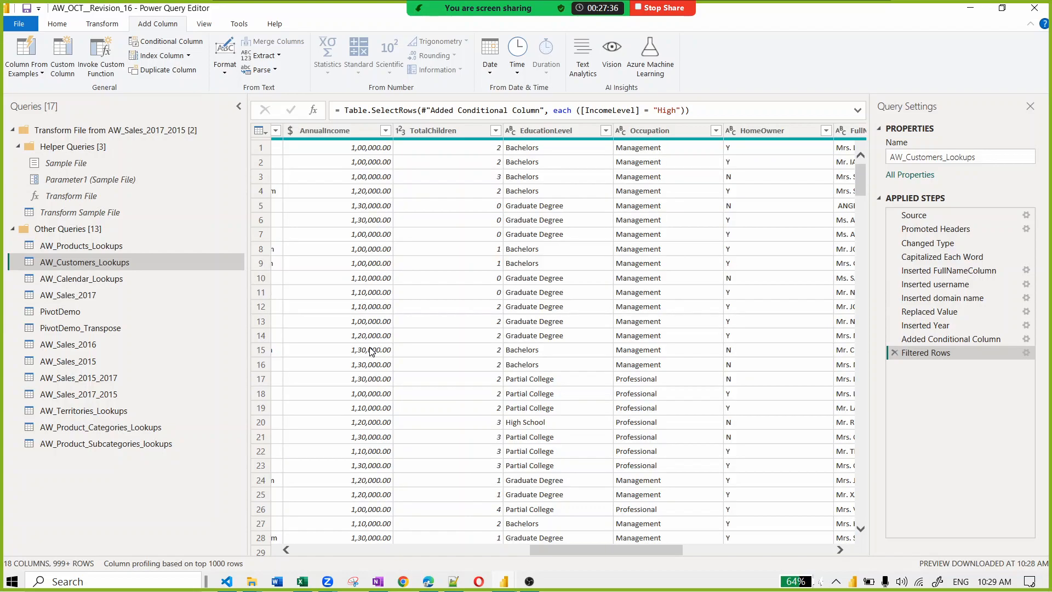
Step: Switch to the DAY 15 document and look back through the earlier exercises on delimiter extraction, product statistics and distinct counts
left_click(428, 582)
scroll(431, 380, "down", 1)
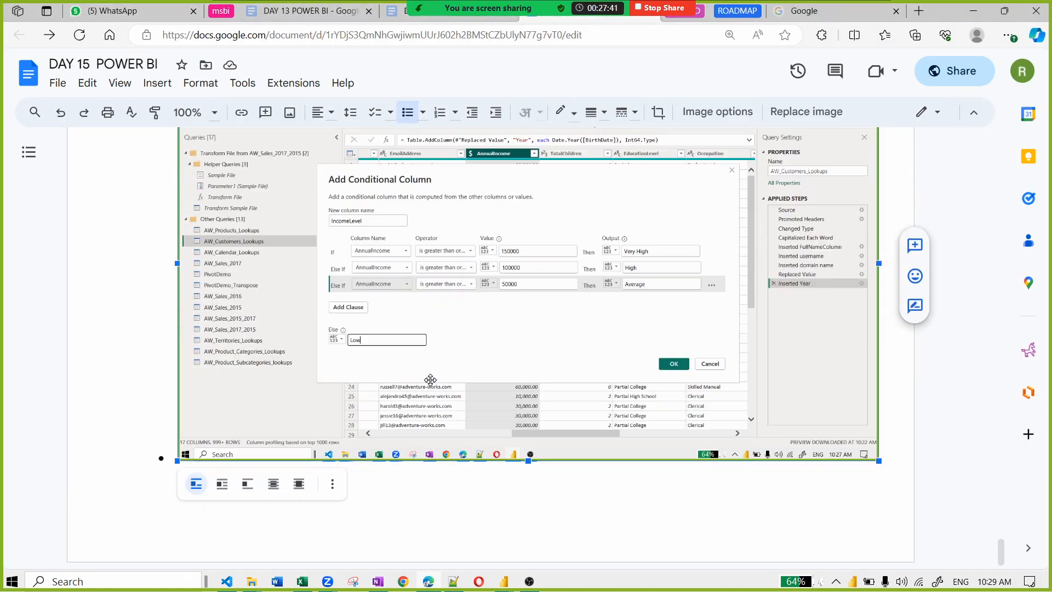
scroll(430, 379, "up", 5)
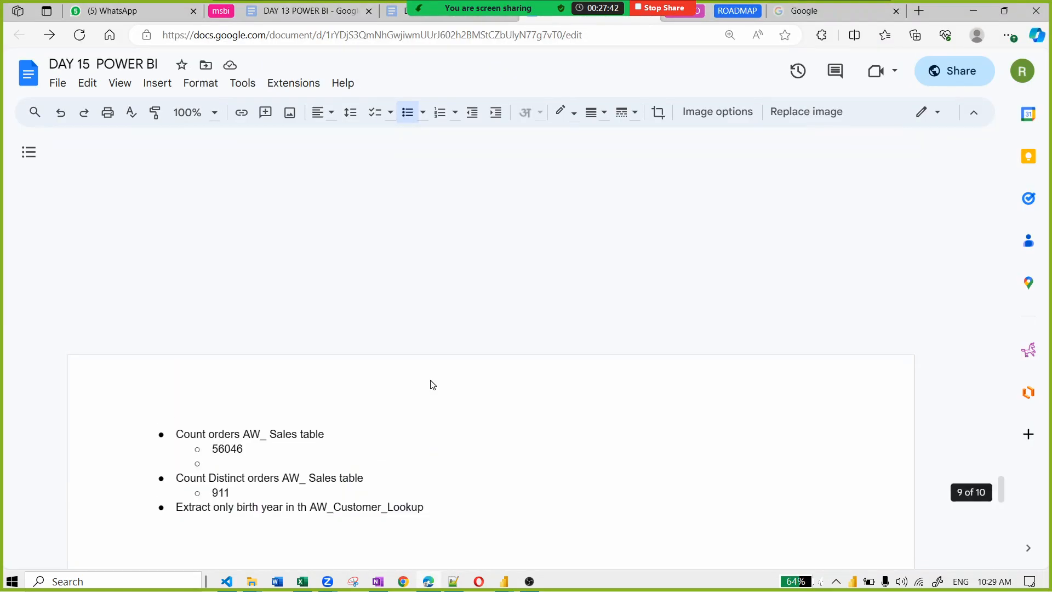
scroll(433, 384, "up", 15)
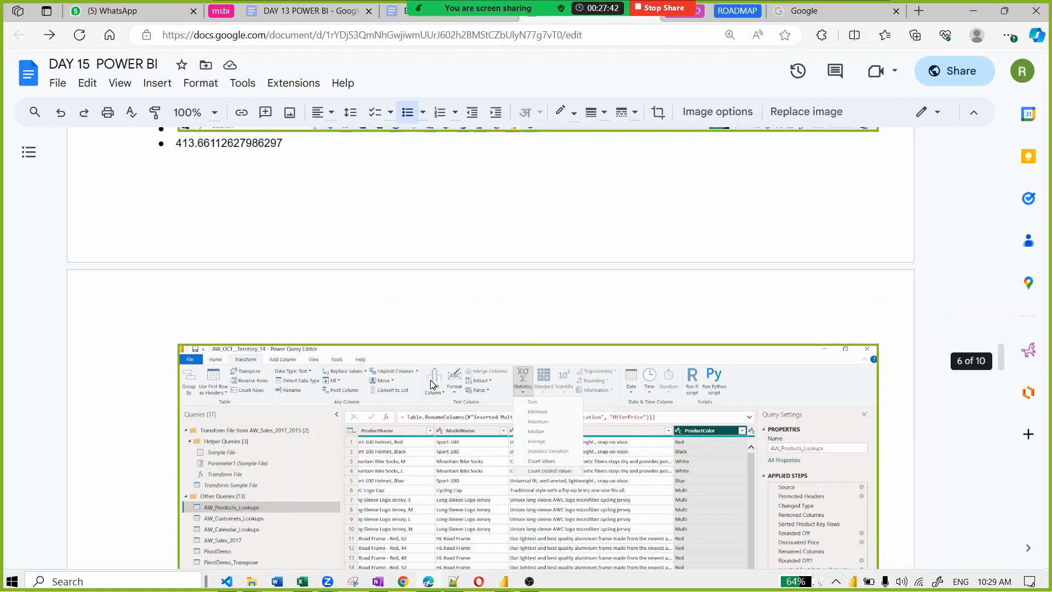
scroll(431, 383, "up", 7)
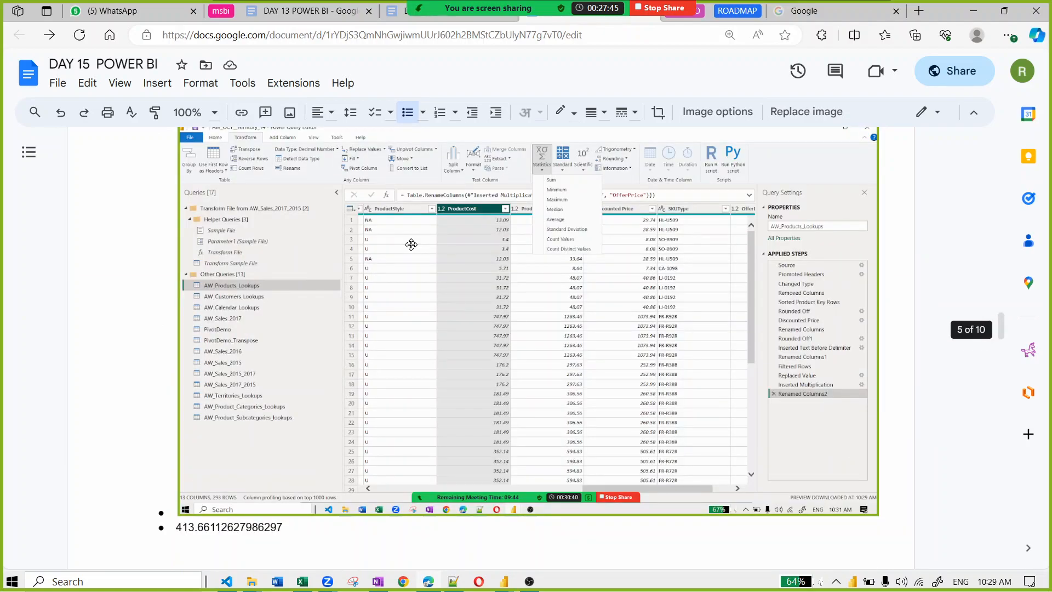
scroll(412, 245, "up", 20)
scroll(411, 244, "down", 20)
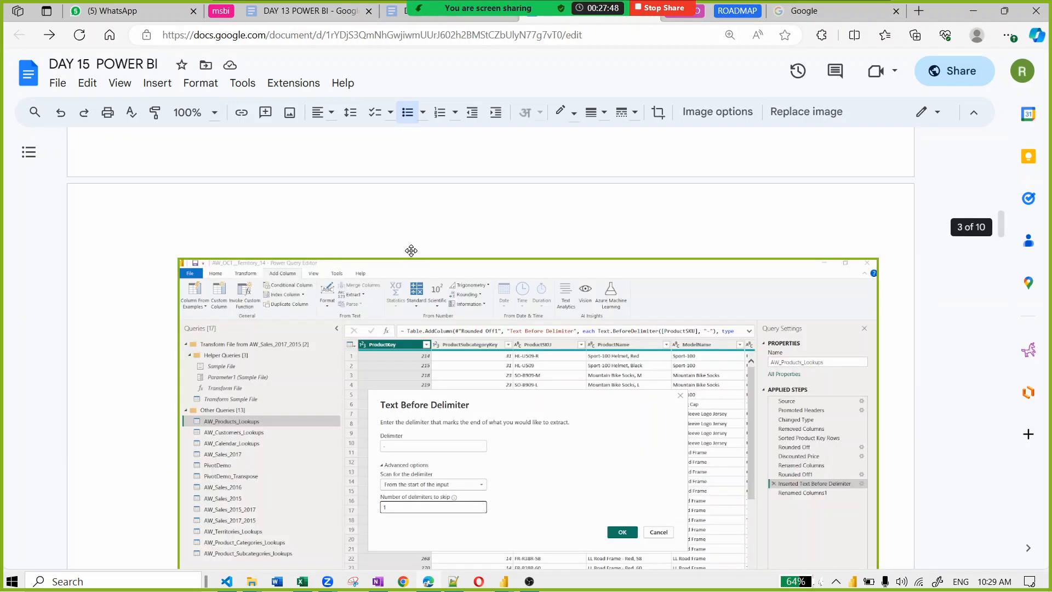
scroll(411, 250, "down", 20)
scroll(411, 254, "down", 10)
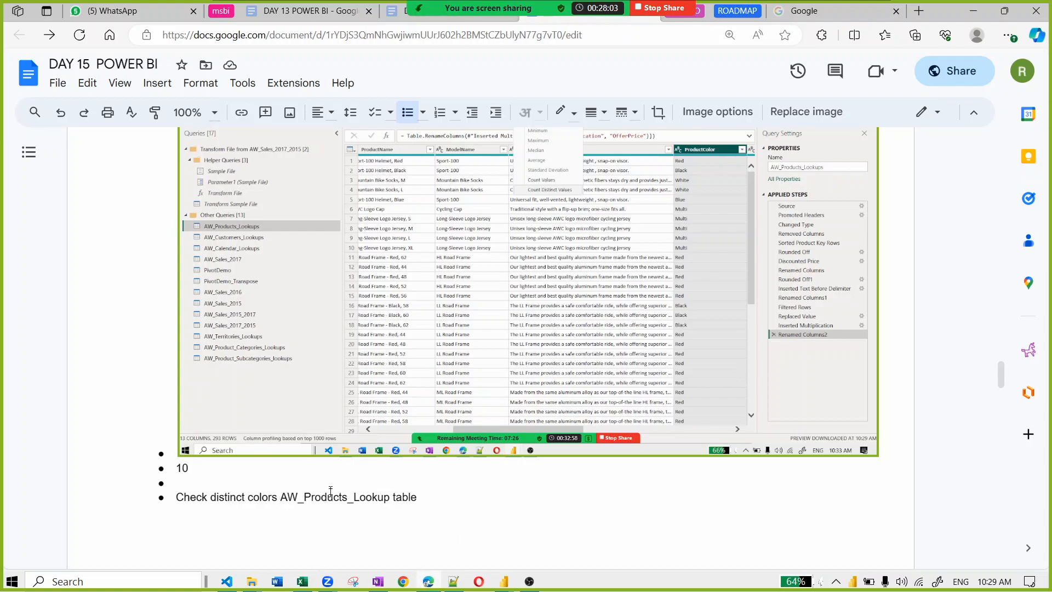
scroll(331, 493, "down", 5)
scroll(328, 485, "up", 5)
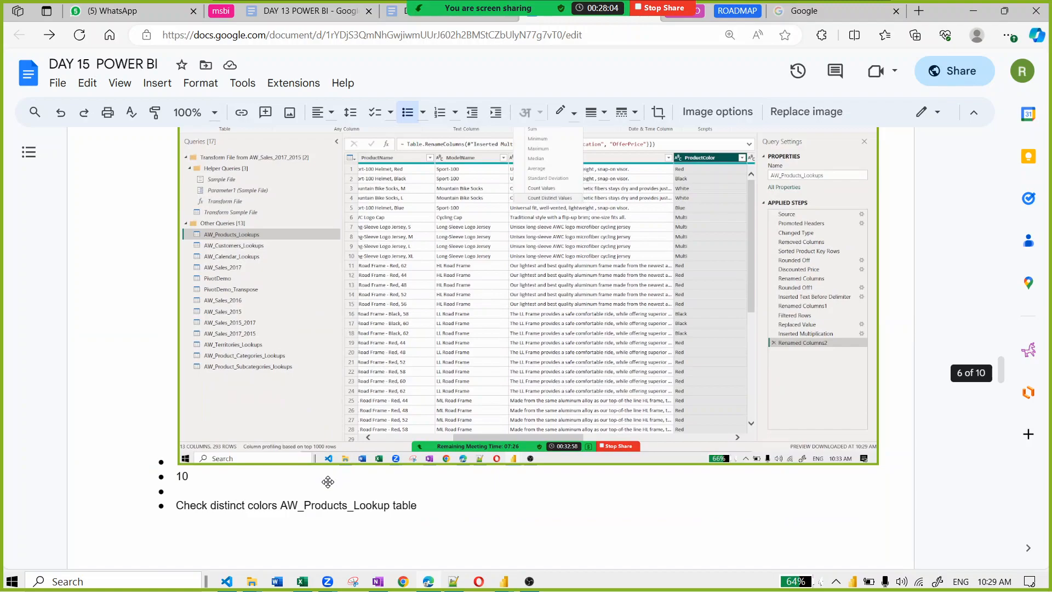
scroll(329, 482, "down", 3)
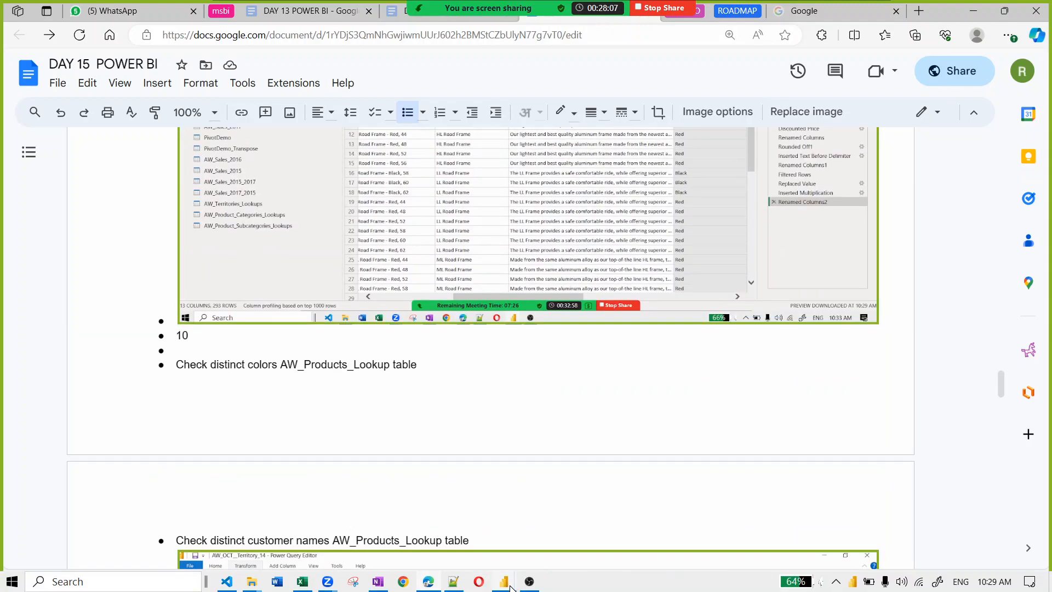
Step: Return to Power Query Editor, close it and apply the pending query changes in Power BI Desktop
left_click(584, 471)
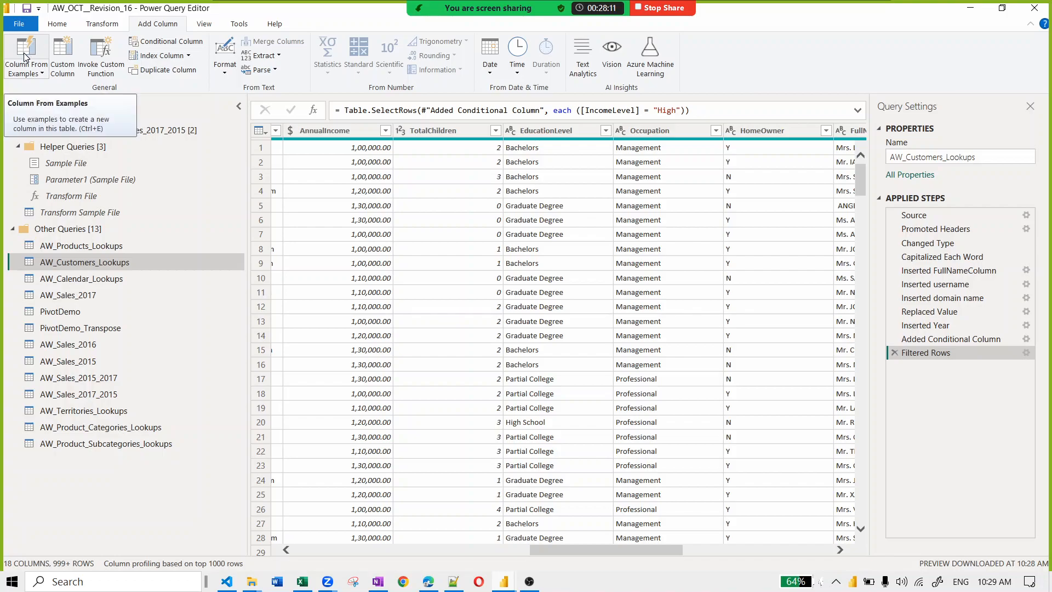
left_click(57, 24)
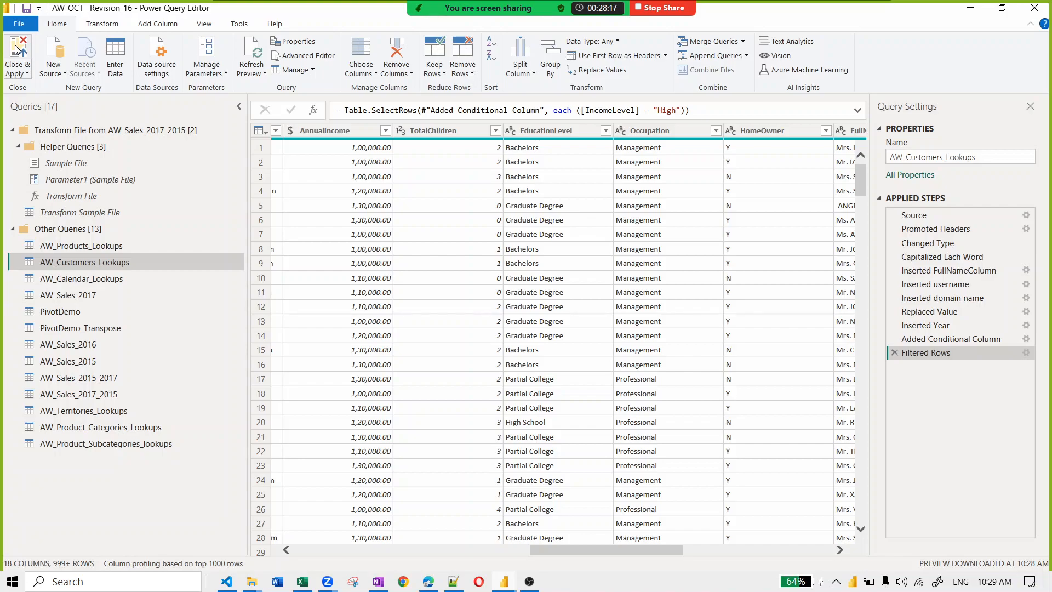
key("alt+Tab")
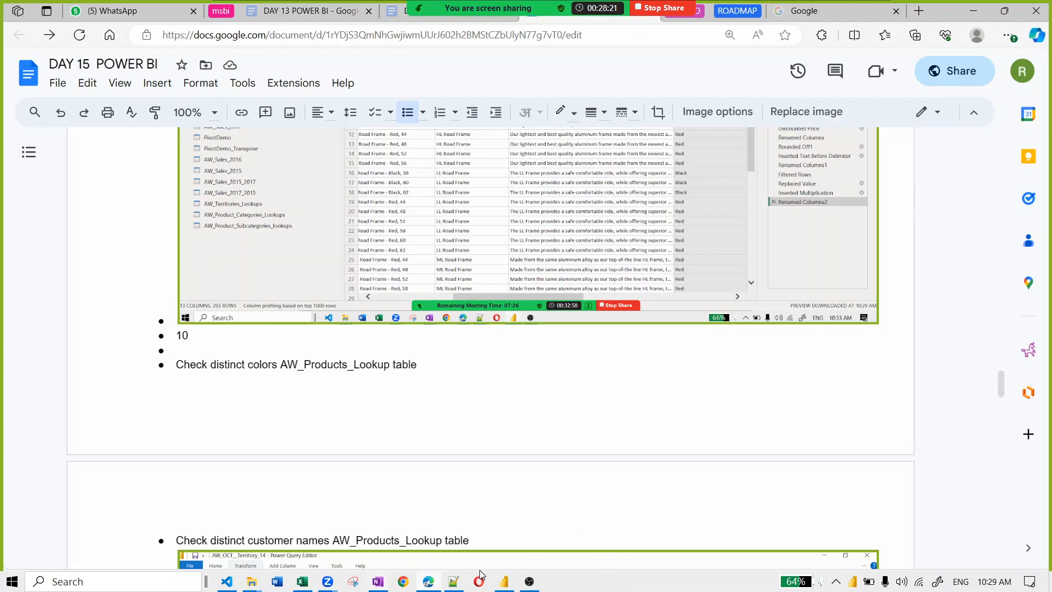
left_click(504, 581)
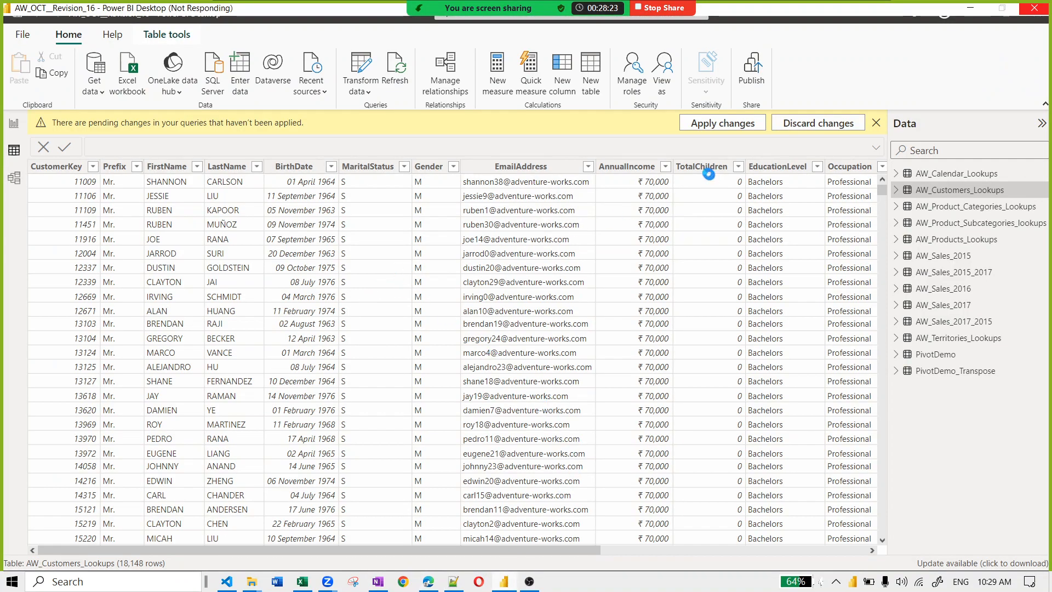
left_click(724, 125)
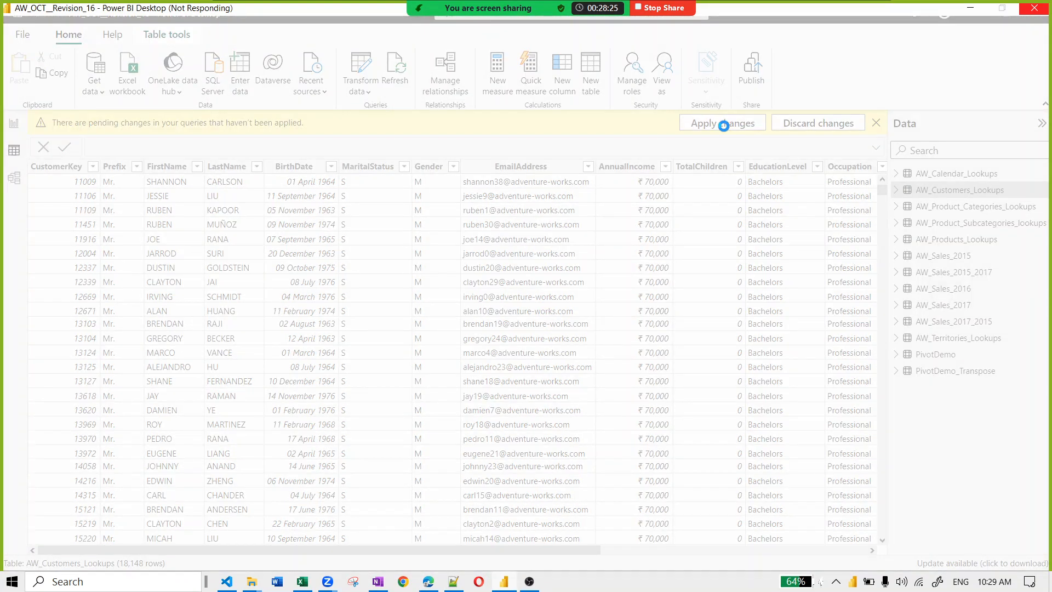
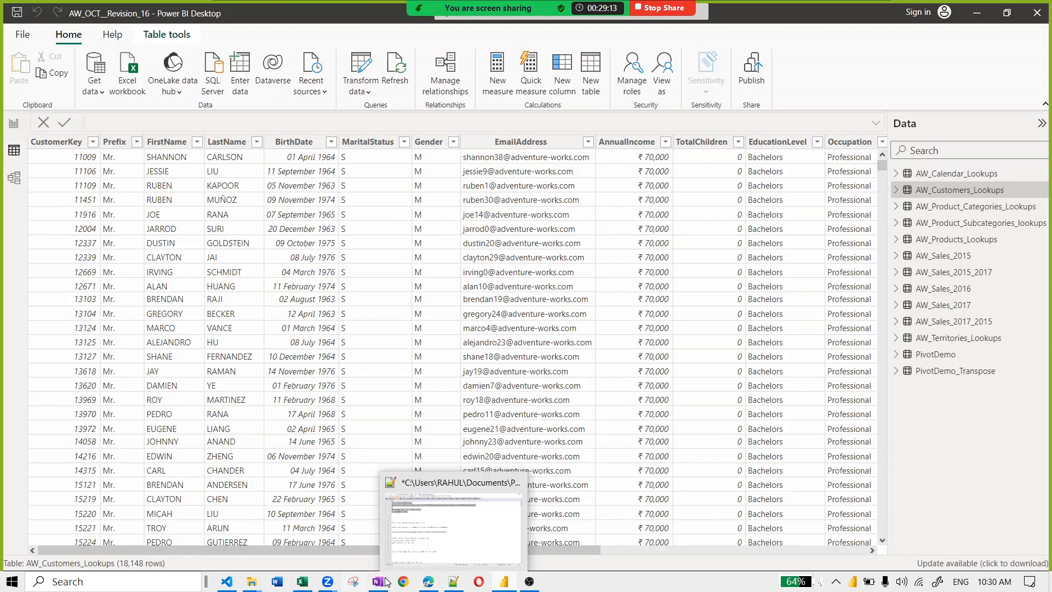
Step: Start Zoom's annotation tools over the AW_Customers_Lookups table
mouse_move(452, 13)
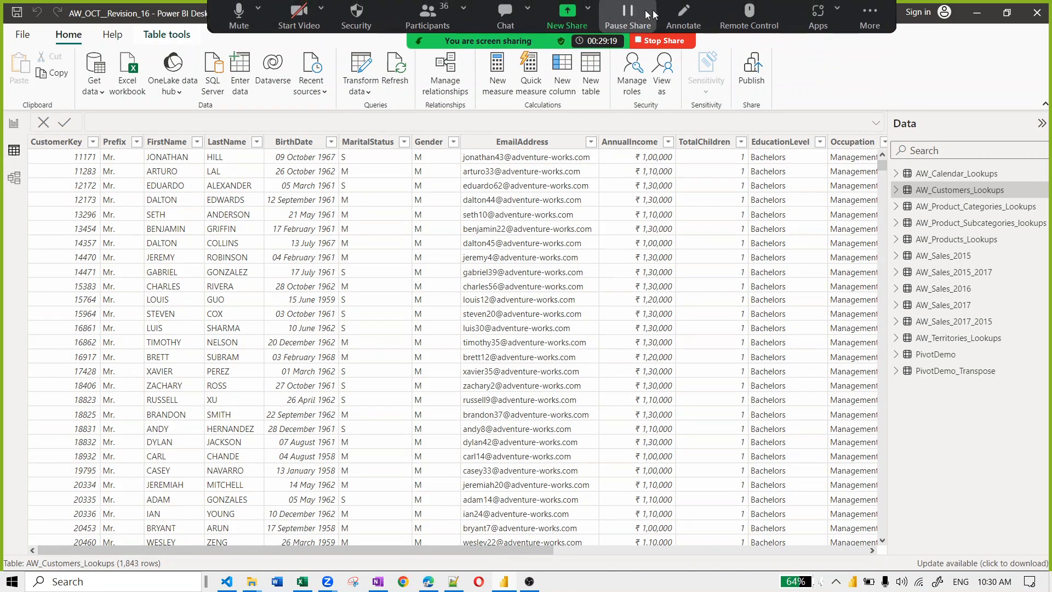
left_click(680, 16)
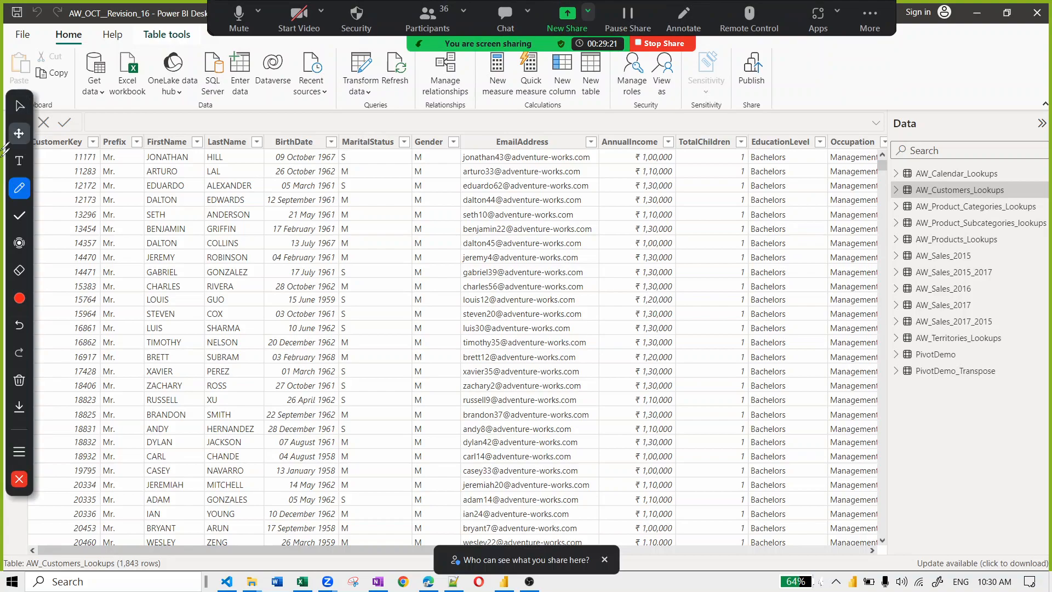
mouse_move(20, 172)
left_mouse_down()
mouse_move(239, 324)
mouse_move(449, 432)
mouse_move(19, 101)
left_mouse_up()
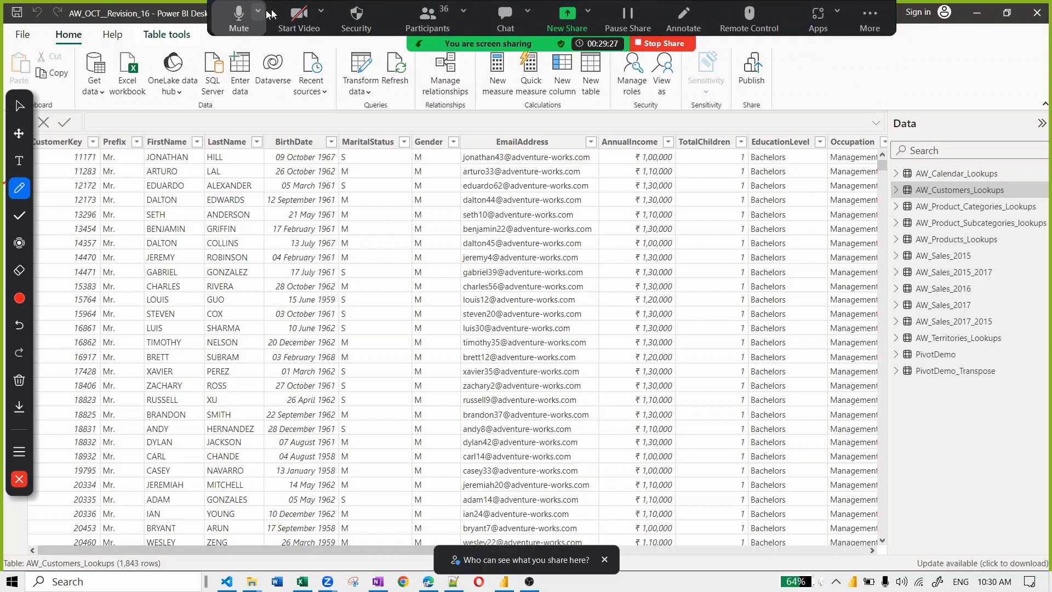
Step: Mute all current and new Zoom participants, still allowing them to unmute themselves, and minimize the participants list
left_click(433, 14)
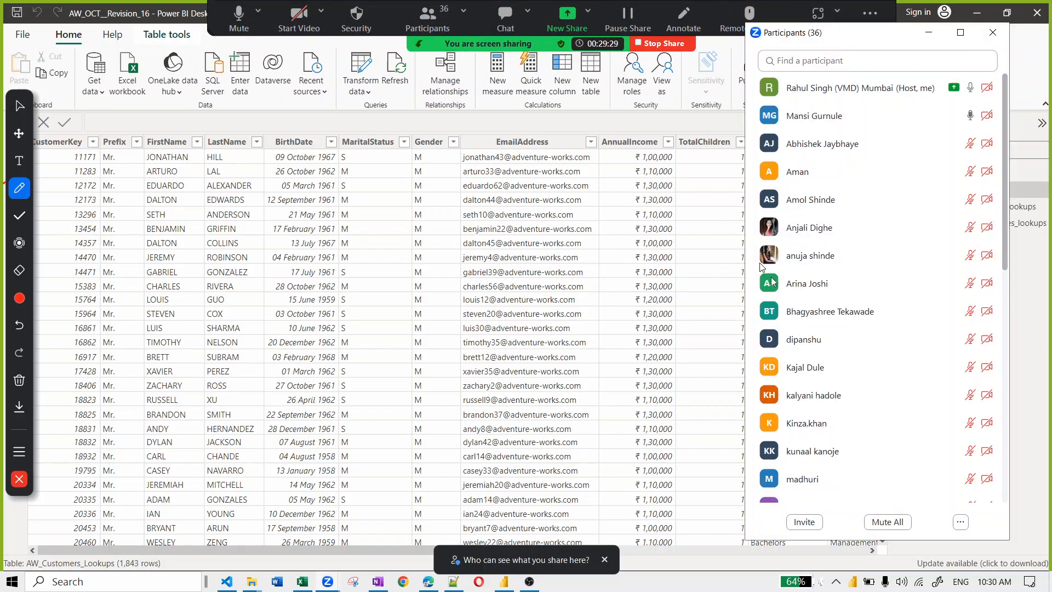
left_click(888, 522)
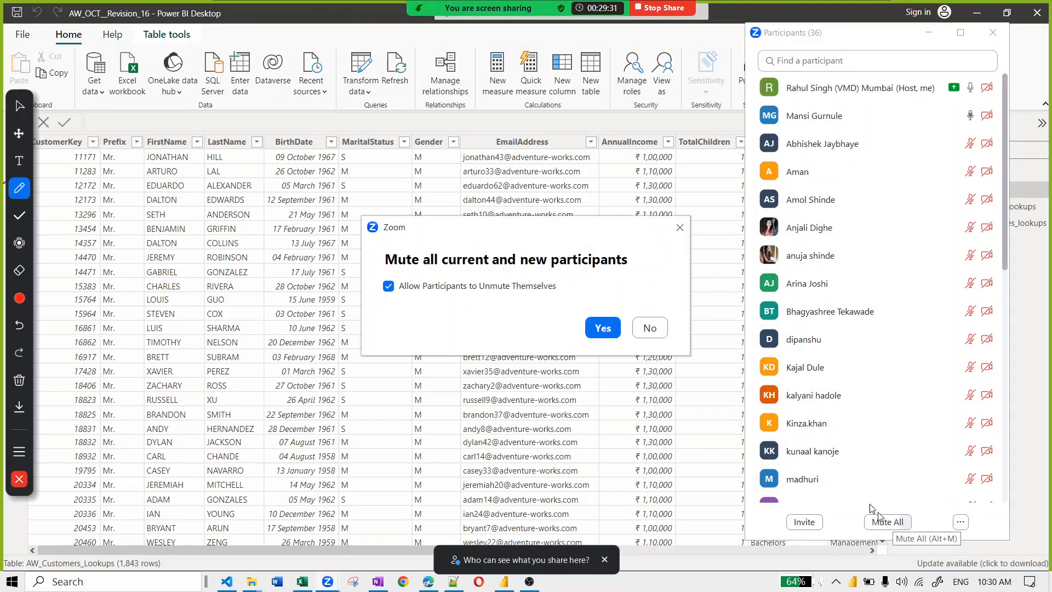
left_click(603, 328)
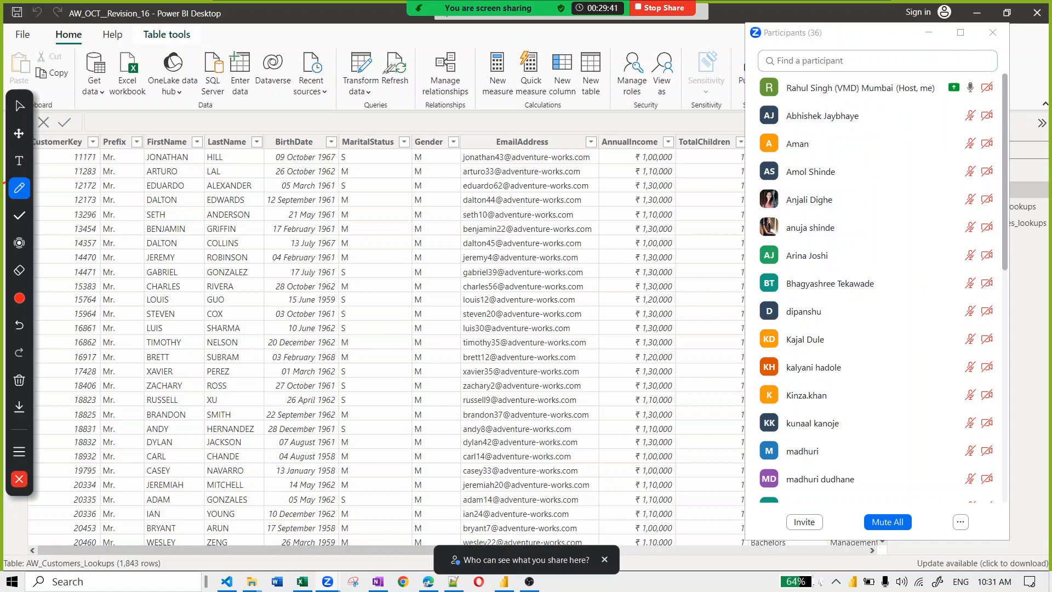
left_click(929, 32)
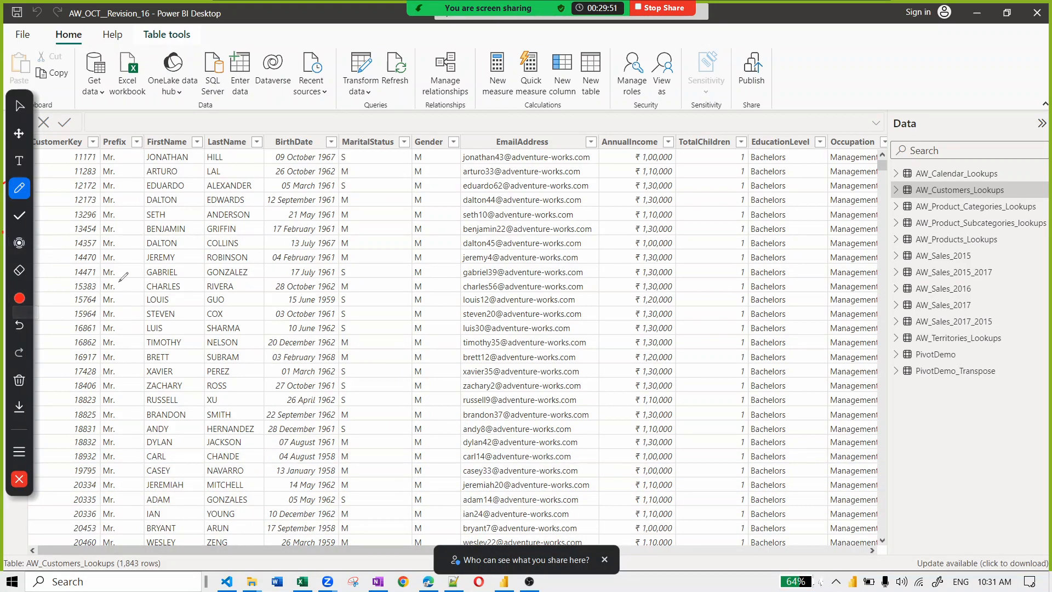
Step: Move the annotation tools off the view icons and handwrite arrows labelled Report, Data and Model beside them, circling the Model icon
mouse_move(21, 323)
left_mouse_down()
mouse_move(691, 482)
mouse_move(555, 571)
left_mouse_up()
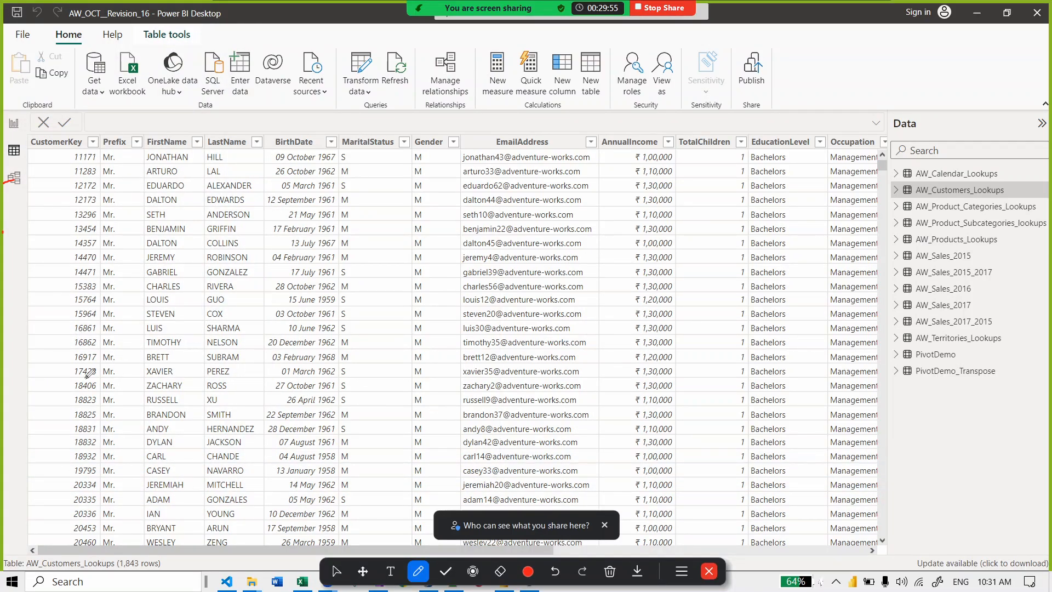
mouse_move(17, 132)
left_mouse_down()
mouse_move(43, 121)
mouse_move(108, 128)
mouse_move(127, 116)
left_mouse_up()
left_click_drag(13, 162, 86, 160)
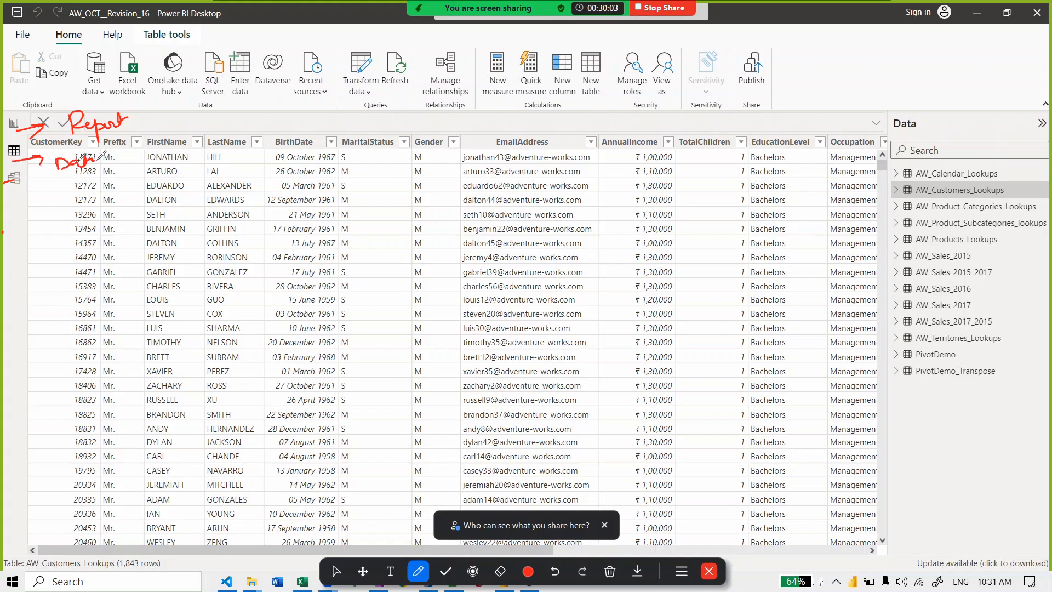
left_click_drag(5, 184, 53, 189)
mouse_move(62, 200)
left_mouse_down()
mouse_move(66, 185)
mouse_move(98, 191)
mouse_move(115, 181)
mouse_move(115, 202)
mouse_move(121, 191)
left_mouse_up()
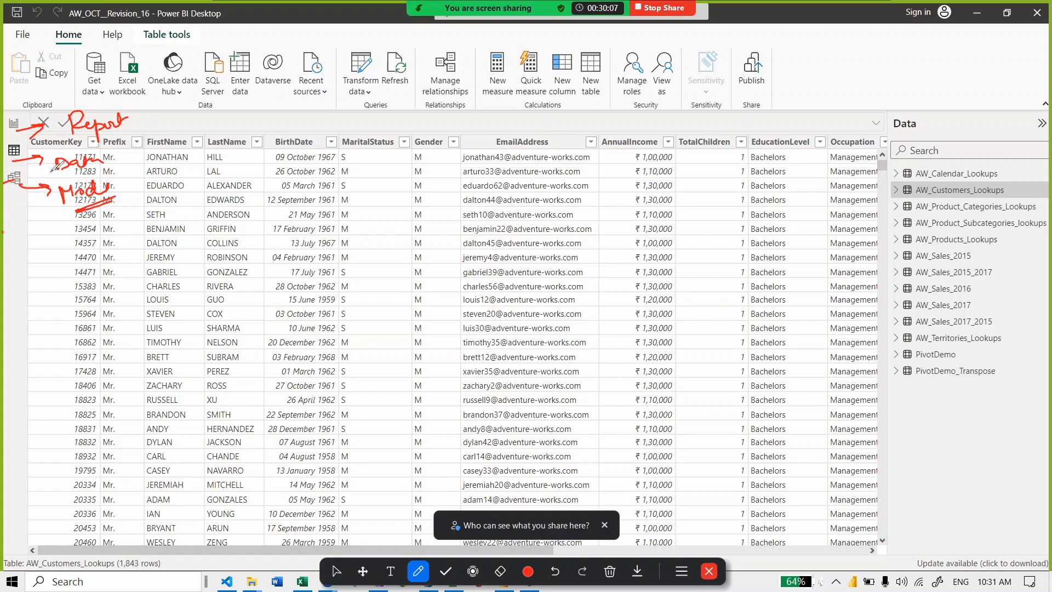
mouse_move(24, 171)
left_mouse_down()
mouse_move(4, 184)
mouse_move(26, 174)
left_mouse_up()
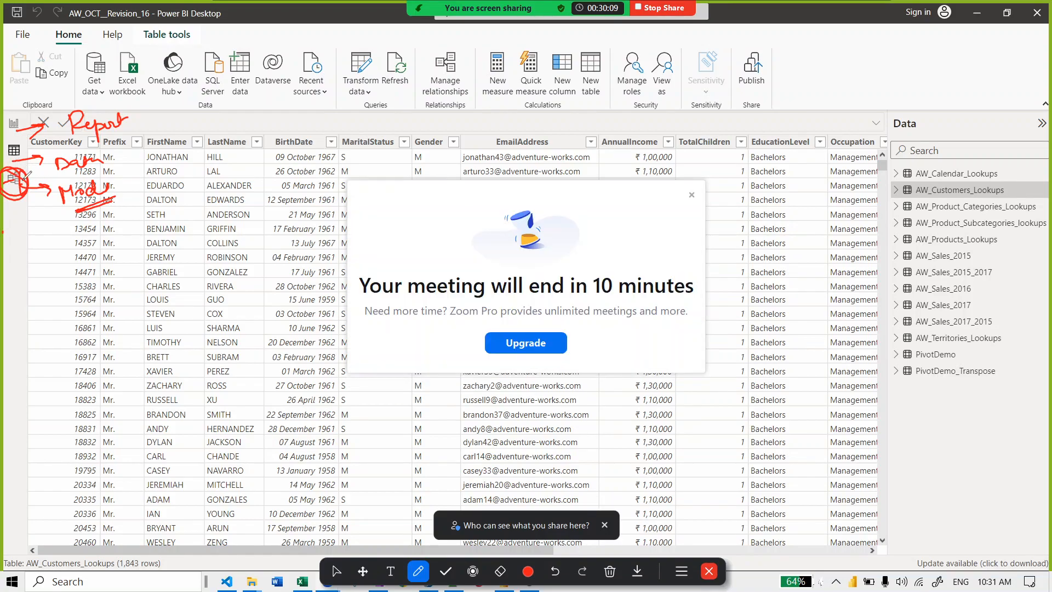
left_click(691, 194)
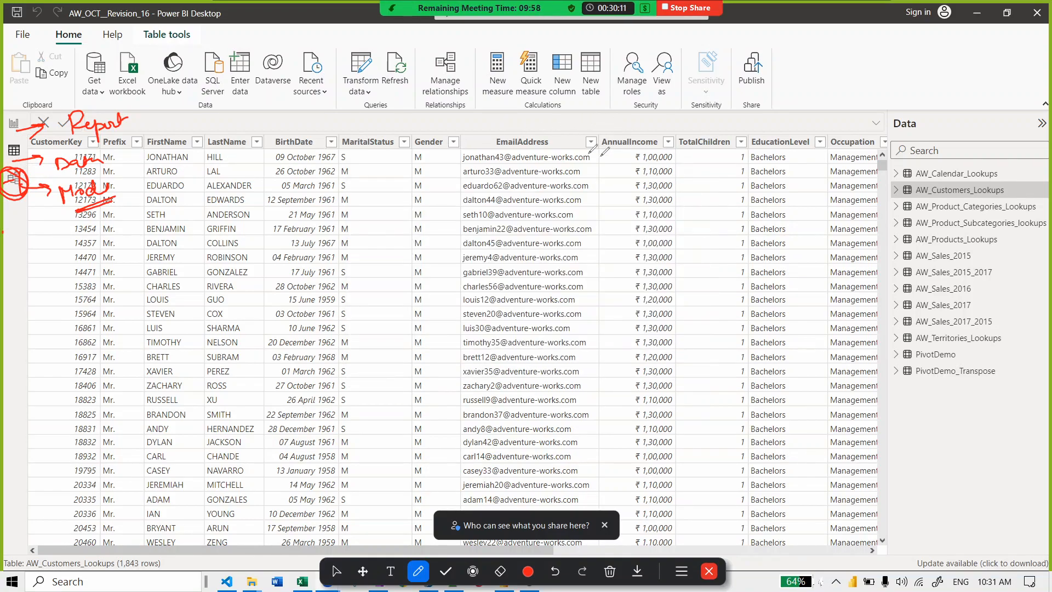
Step: Draw a circled Data note with arrows leading to the Model and Report labels, and emphasize the Model icon again
mouse_move(21, 157)
left_mouse_down()
mouse_move(269, 160)
mouse_move(246, 189)
mouse_move(244, 144)
left_mouse_up()
mouse_move(203, 175)
left_mouse_down()
mouse_move(94, 221)
mouse_move(100, 204)
left_mouse_up()
mouse_move(101, 217)
left_mouse_down()
mouse_move(138, 204)
mouse_move(68, 174)
mouse_move(114, 179)
mouse_move(66, 198)
mouse_move(117, 175)
left_mouse_up()
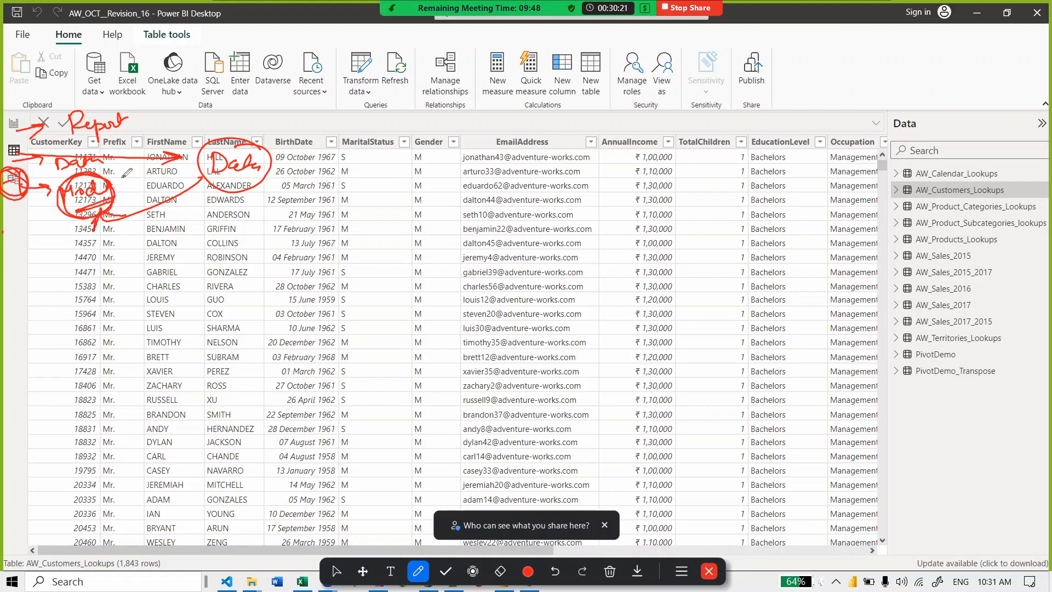
mouse_move(188, 142)
left_mouse_down()
mouse_move(134, 116)
mouse_move(147, 110)
left_mouse_up()
mouse_move(31, 165)
left_mouse_down()
mouse_move(5, 176)
mouse_move(33, 168)
mouse_move(7, 175)
mouse_move(44, 186)
mouse_move(22, 183)
left_mouse_up()
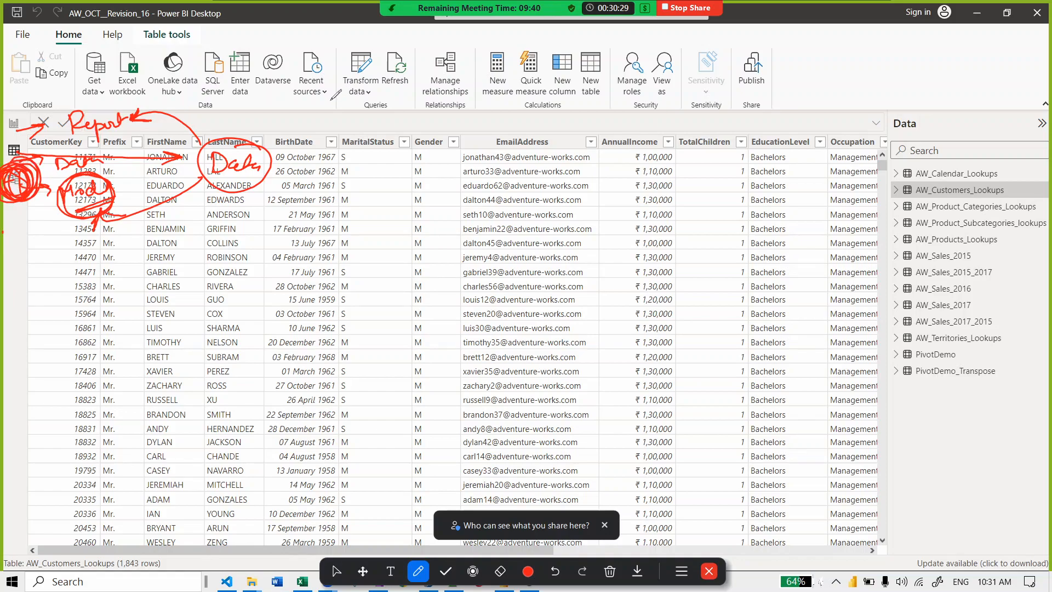
Step: Clear all the drawings from the screen and close Zoom's annotation tools
left_click(614, 573)
left_click(626, 506)
left_click(702, 572)
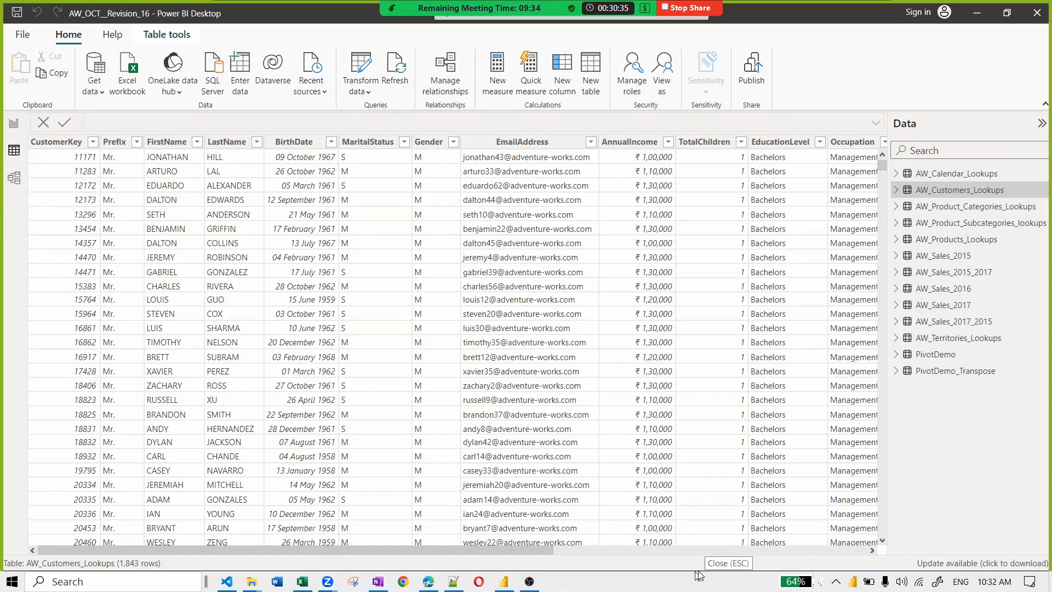
Step: Open the Model view with the Properties and Data panes collapsed and look across all the table cards
left_click(12, 179)
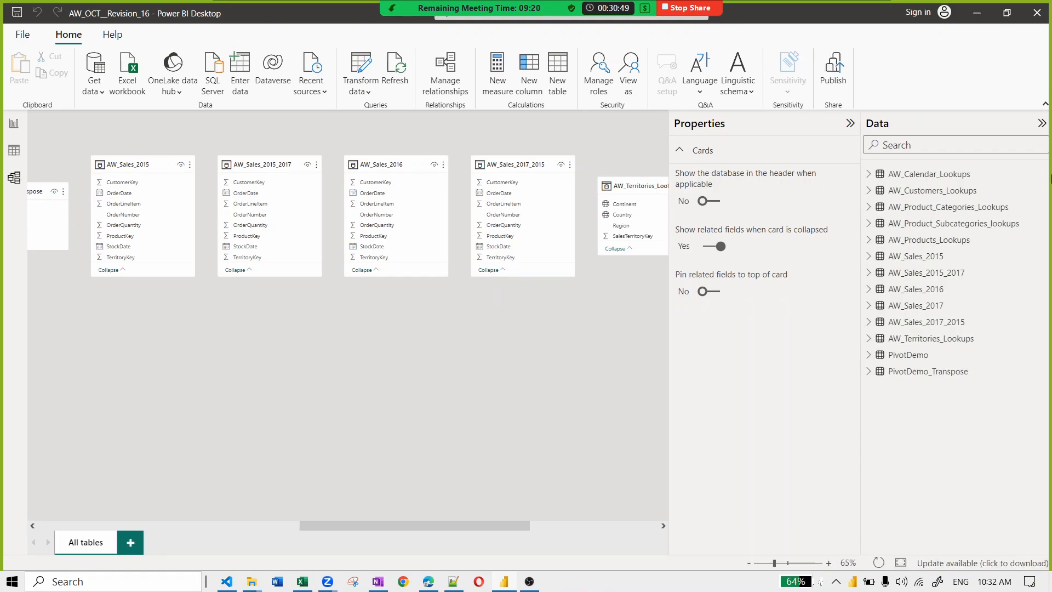
left_click(850, 125)
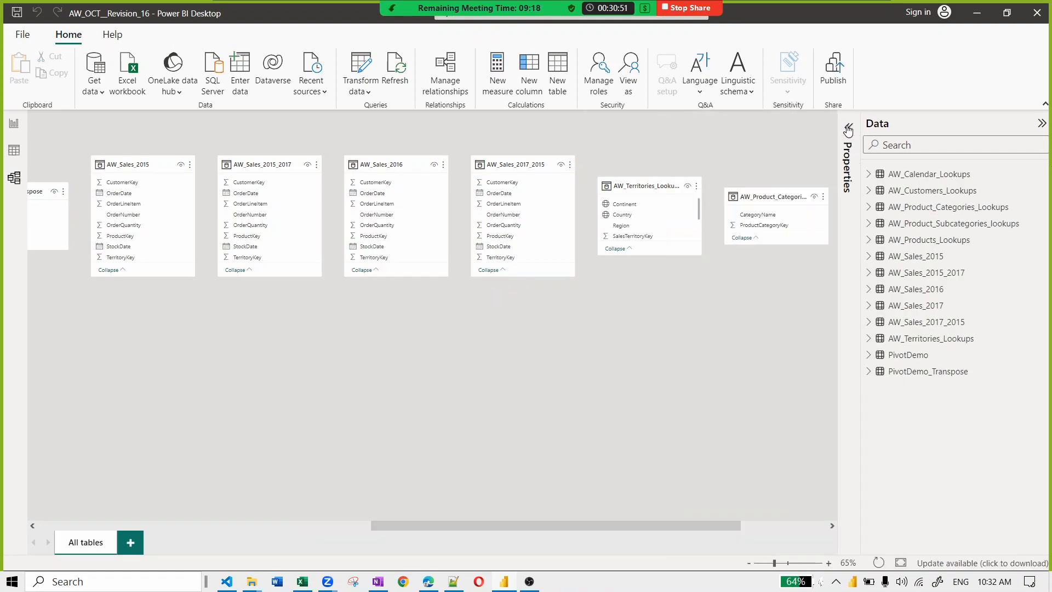
left_click(1043, 123)
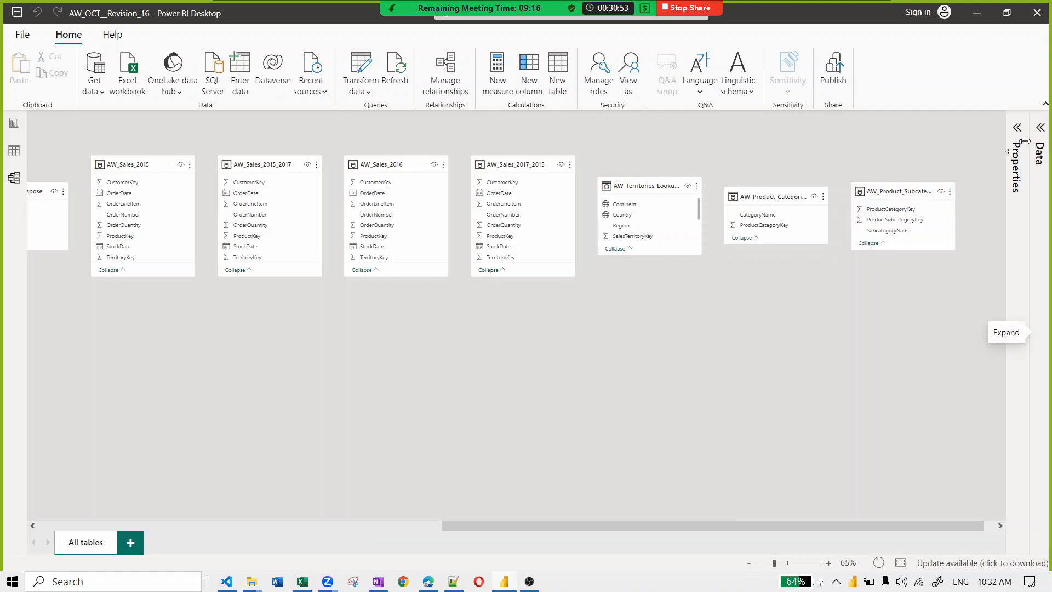
left_click(433, 525)
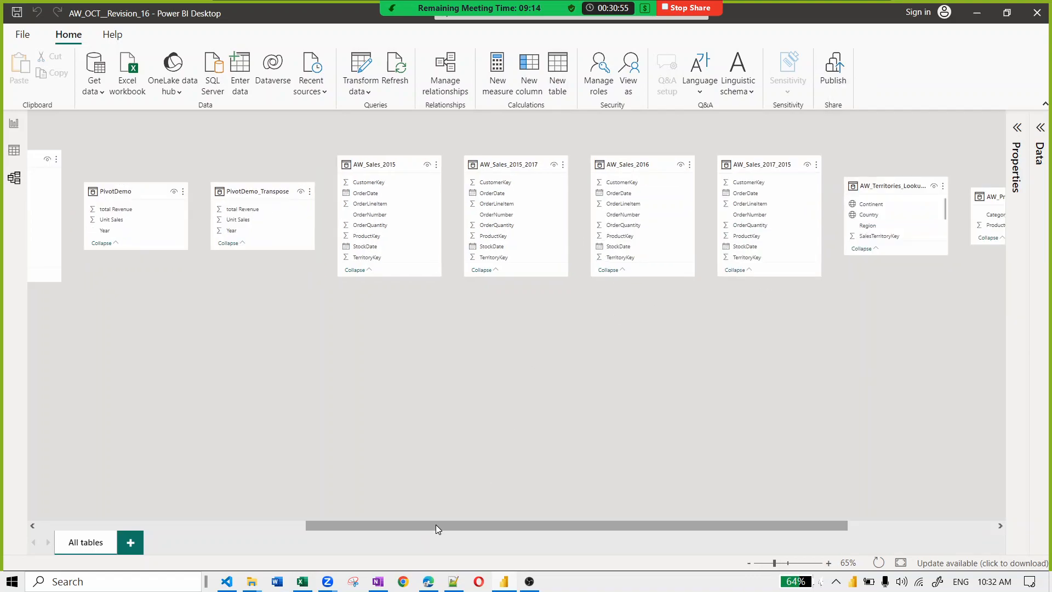
left_click_drag(325, 527, 211, 529)
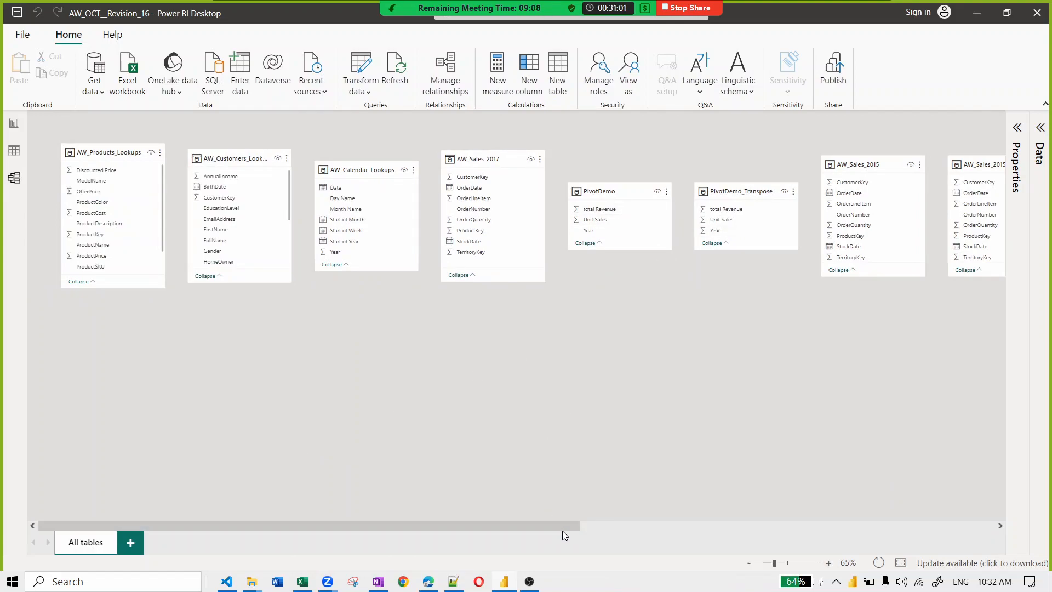
left_click_drag(575, 526, 952, 502)
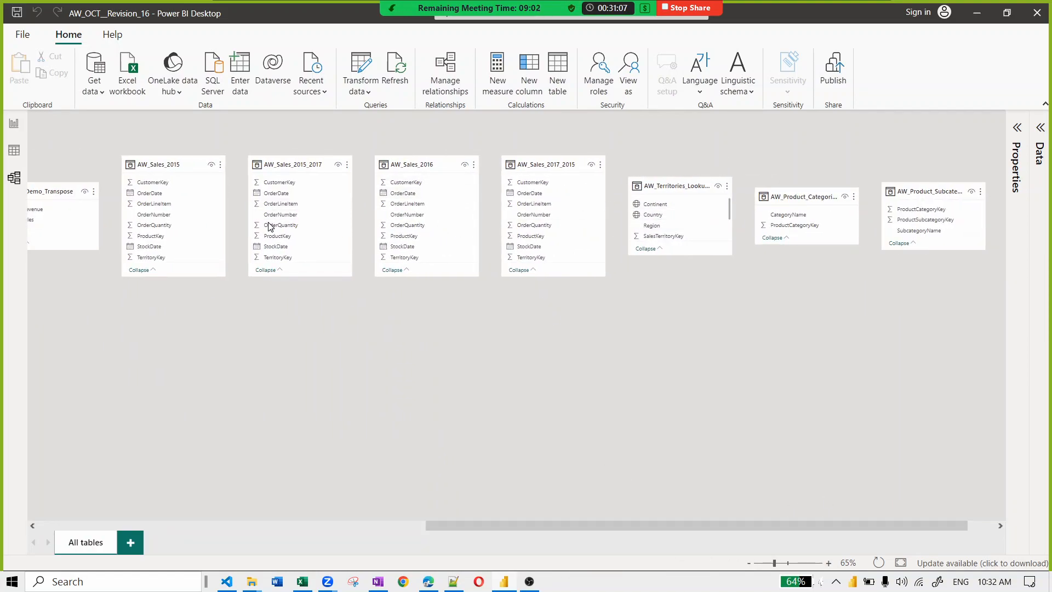
Step: Switch from the Model view to the Report view, collapse the Filters pane and narrow the Data pane
left_click(405, 531)
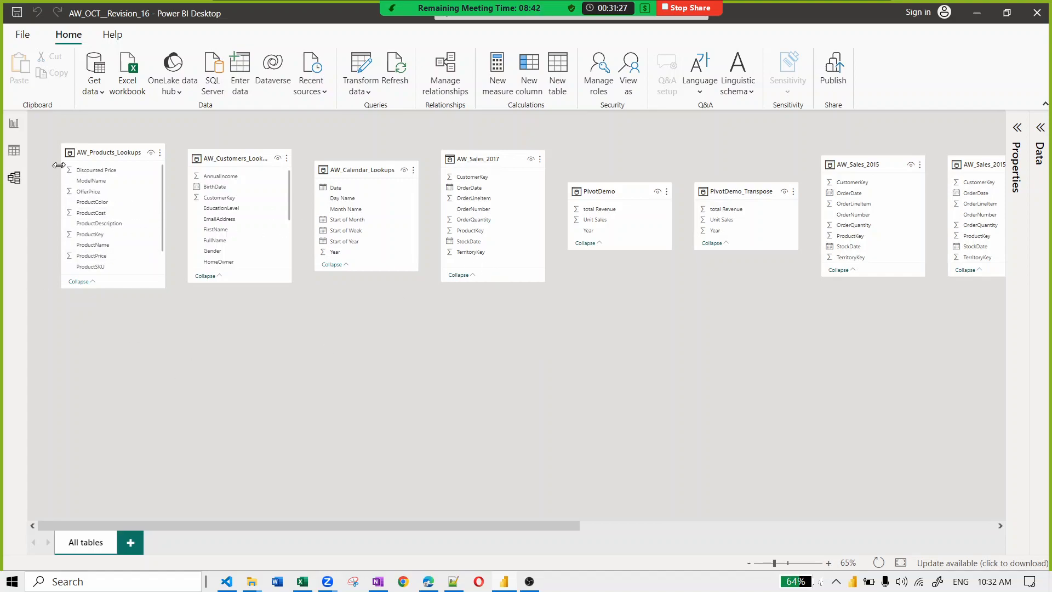
left_click(16, 126)
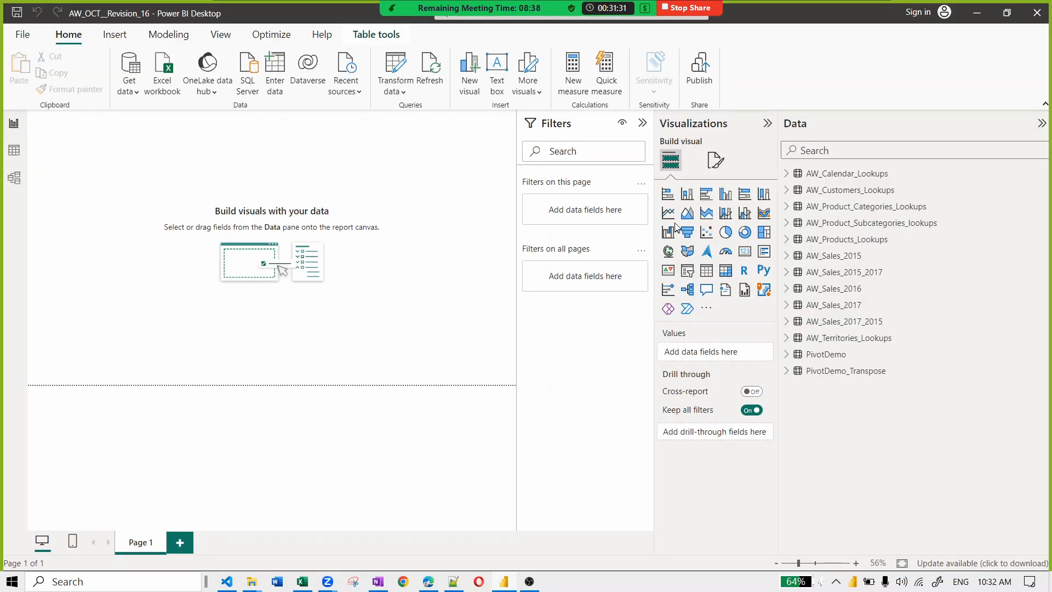
left_click(645, 124)
left_click_drag(799, 134, 918, 131)
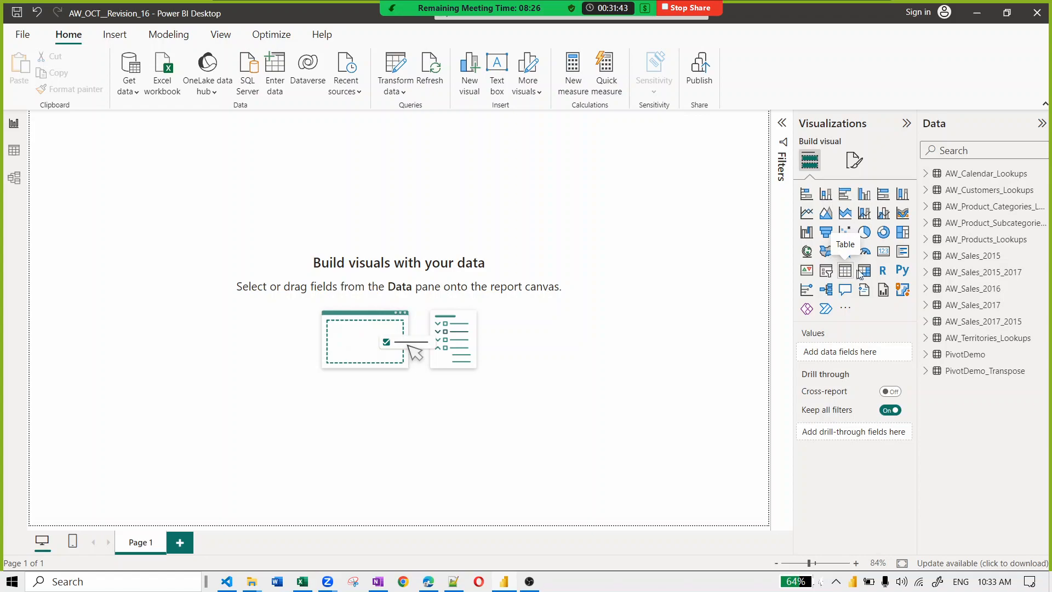
Step: Build a taller matrix visual mid-page with OrderQuantity as values and ProductKey as rows from AW_Sales_2017_2015
left_click_drag(866, 275, 631, 296)
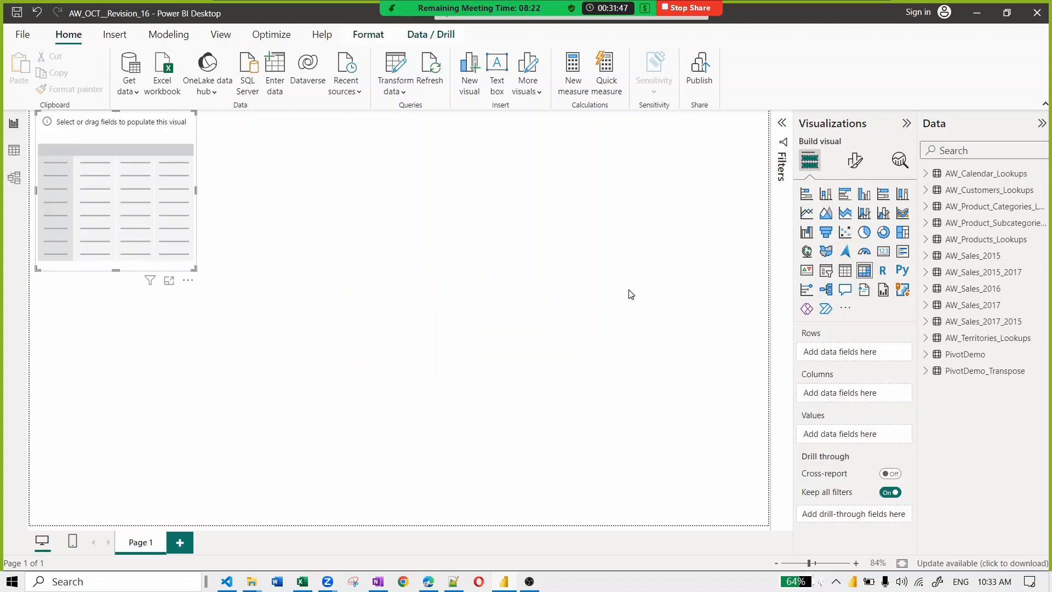
left_click_drag(111, 212, 348, 286)
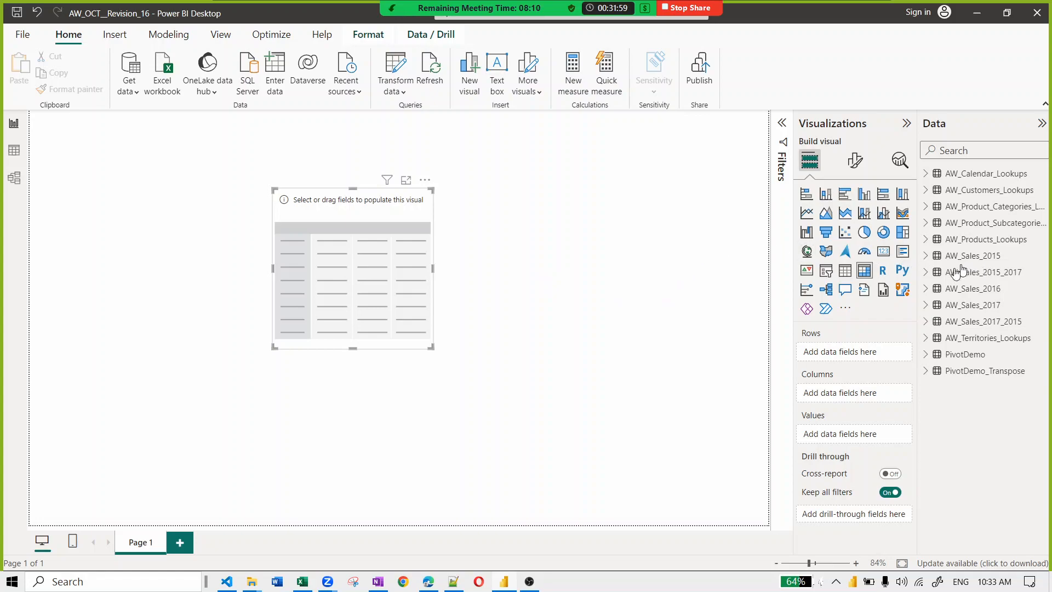
left_click(926, 323)
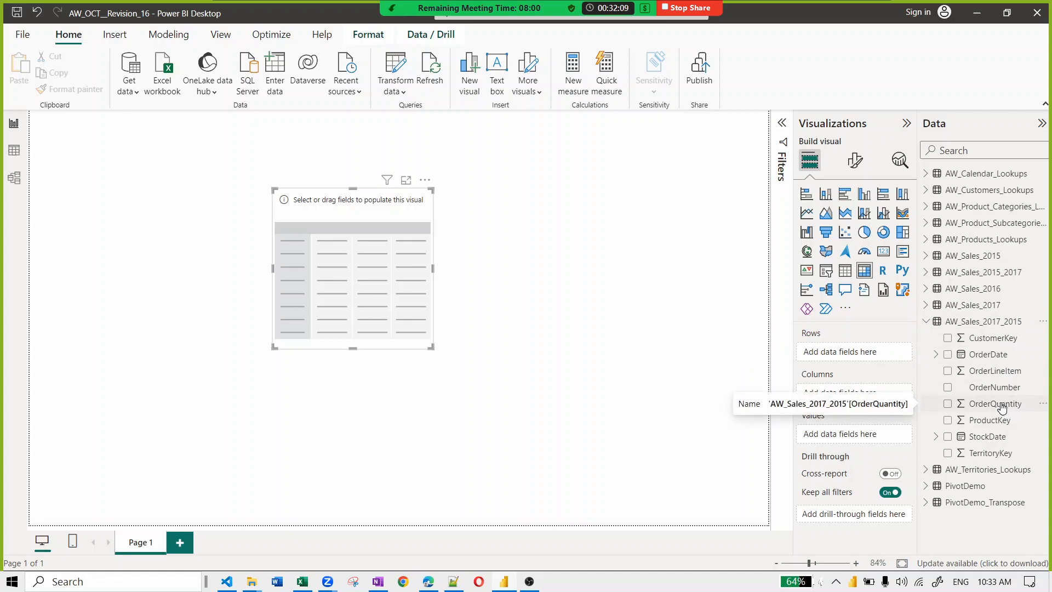
left_click_drag(1001, 408, 868, 434)
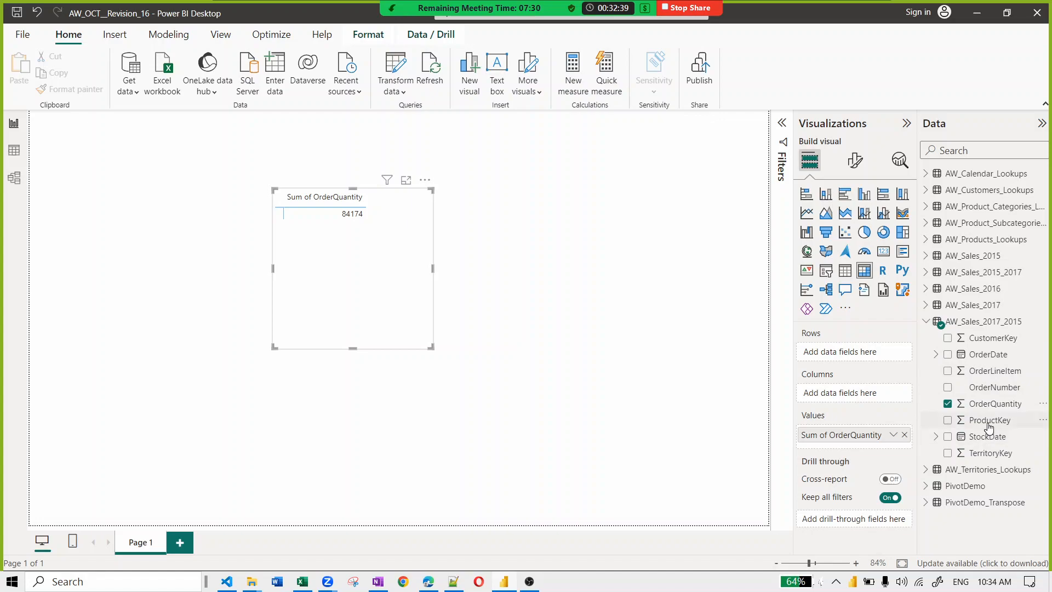
left_click_drag(990, 427, 862, 357)
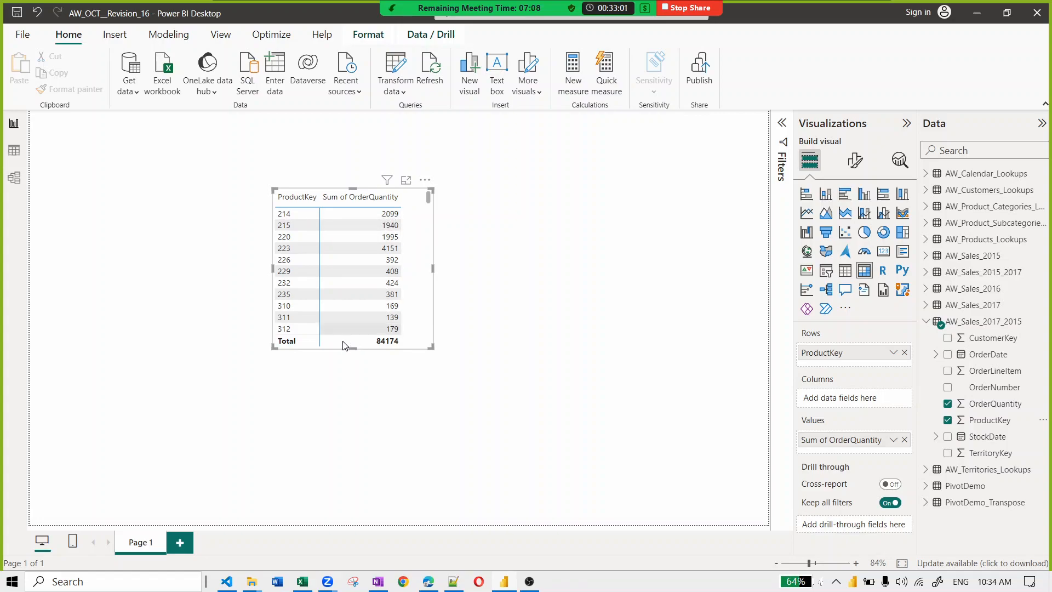
left_click_drag(352, 348, 337, 470)
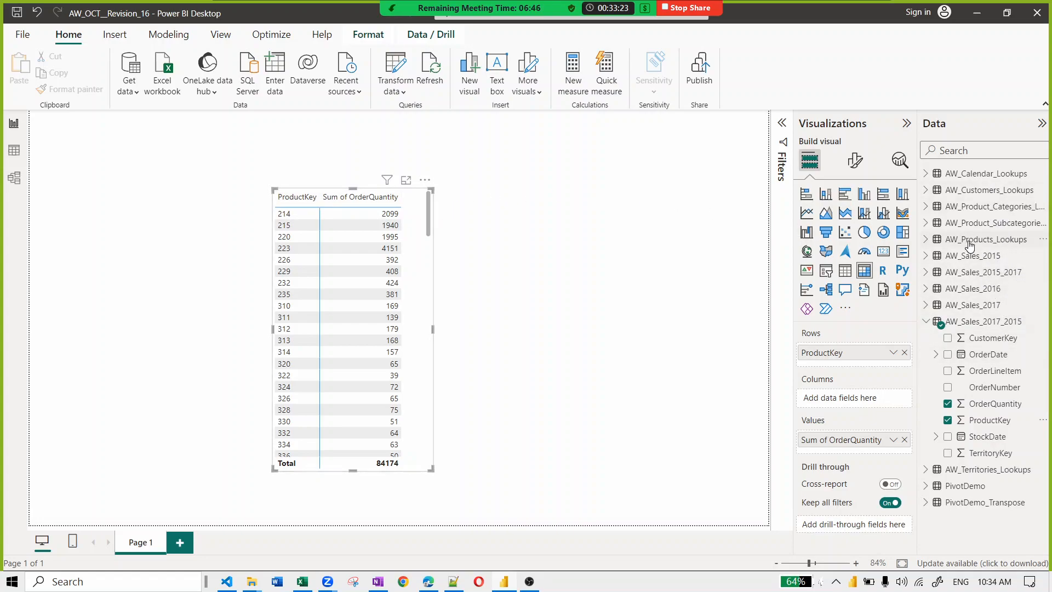
Step: Add ProductName from AW_Products_Lookups above ProductKey in the matrix rows and enlarge the visual to fit both columns
left_click(928, 241)
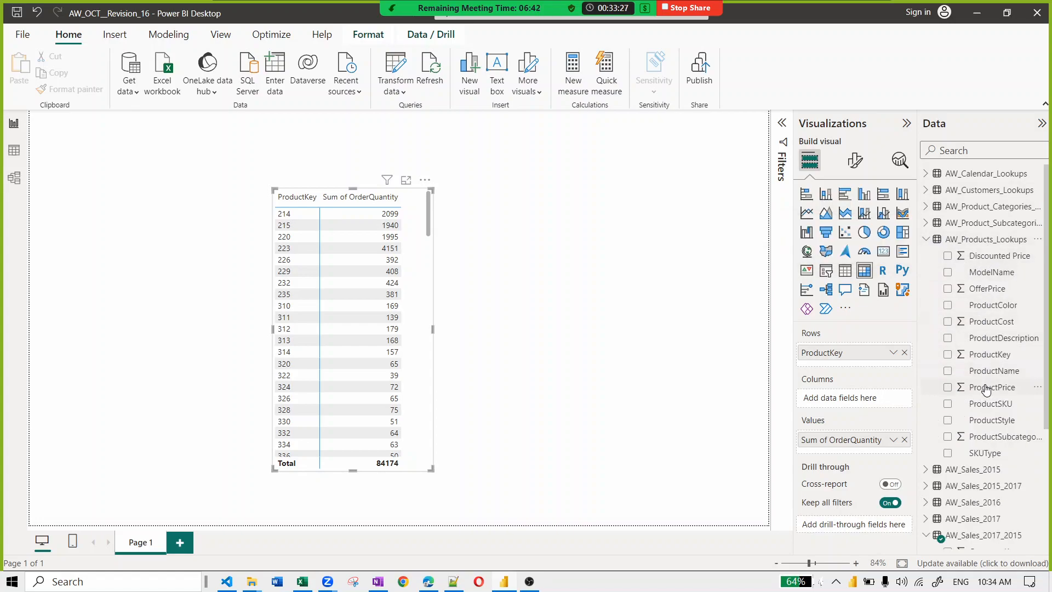
left_click_drag(989, 376, 863, 356)
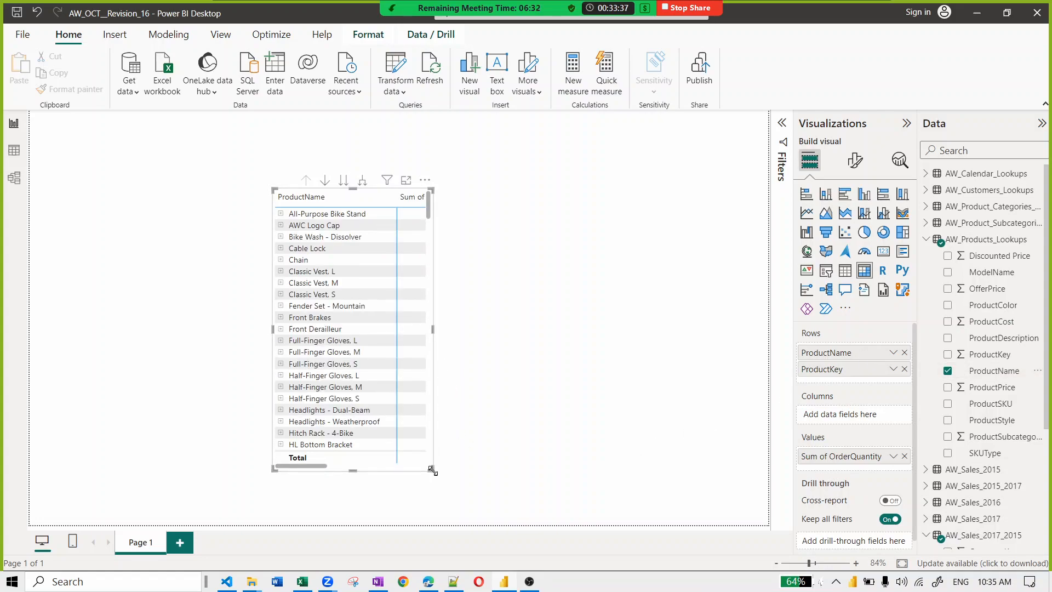
left_click_drag(433, 469, 620, 494)
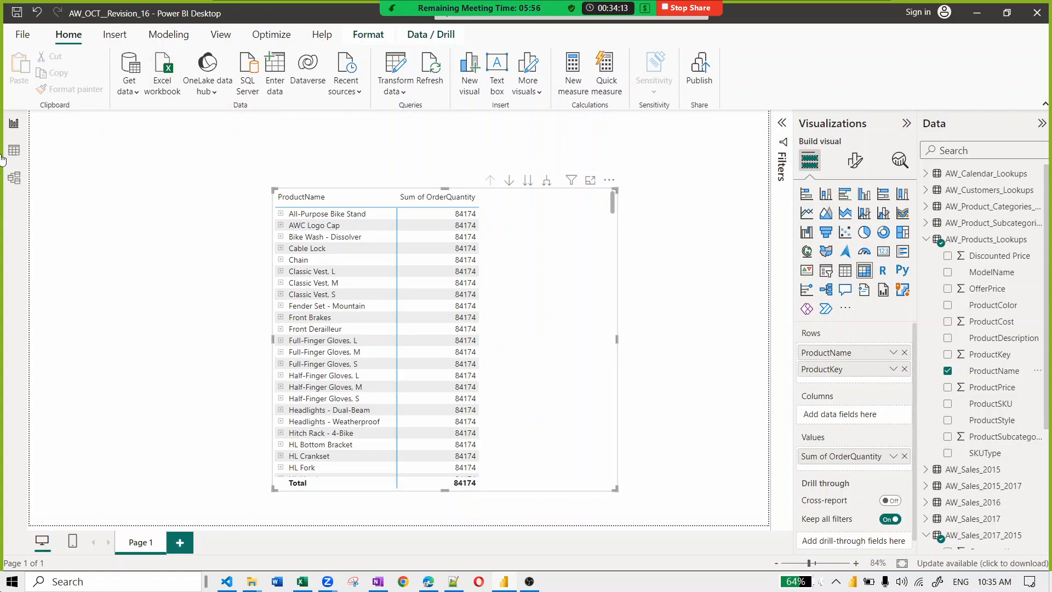
Step: Annotate with Zoom's pen: circle AW_Products_Lookups and AW_Sales_2017_2015, and draw circled numbers 1 and 2 joined by an arrow
mouse_move(536, 24)
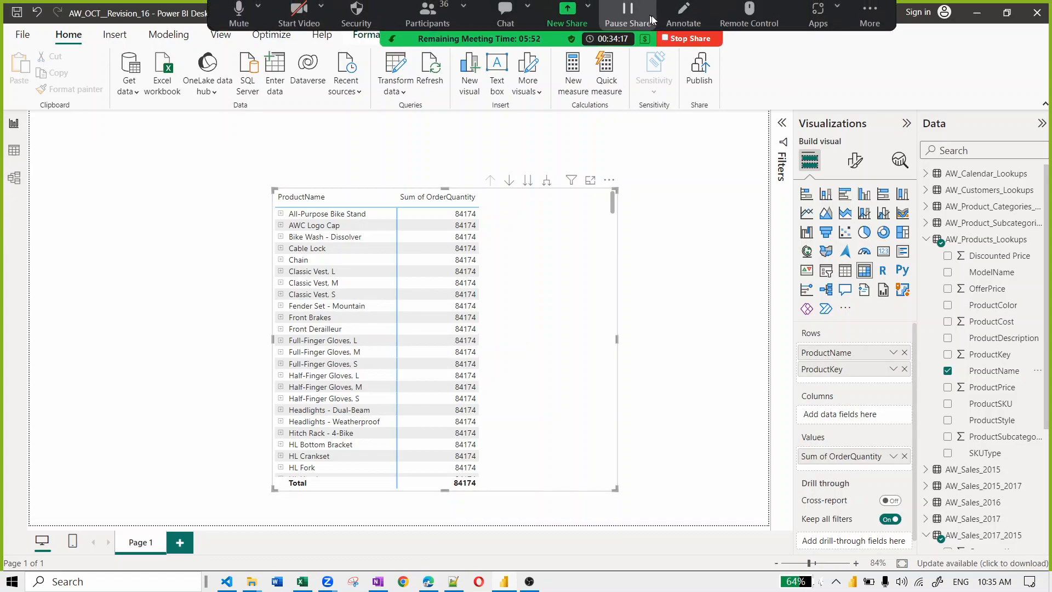
left_click(682, 20)
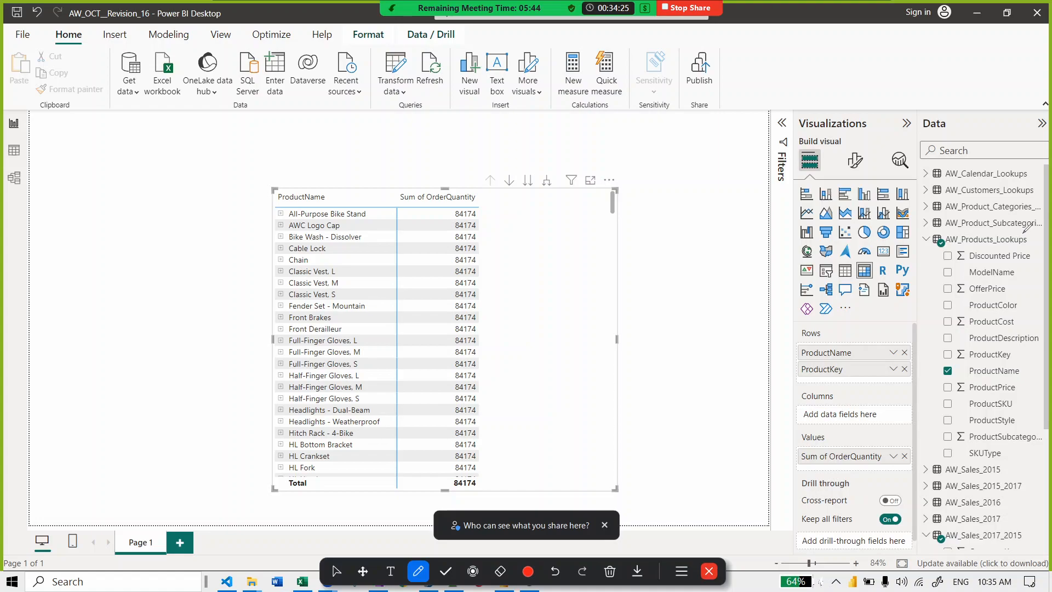
mouse_move(1023, 229)
left_mouse_down()
mouse_move(935, 222)
mouse_move(960, 250)
mouse_move(1025, 229)
left_mouse_up()
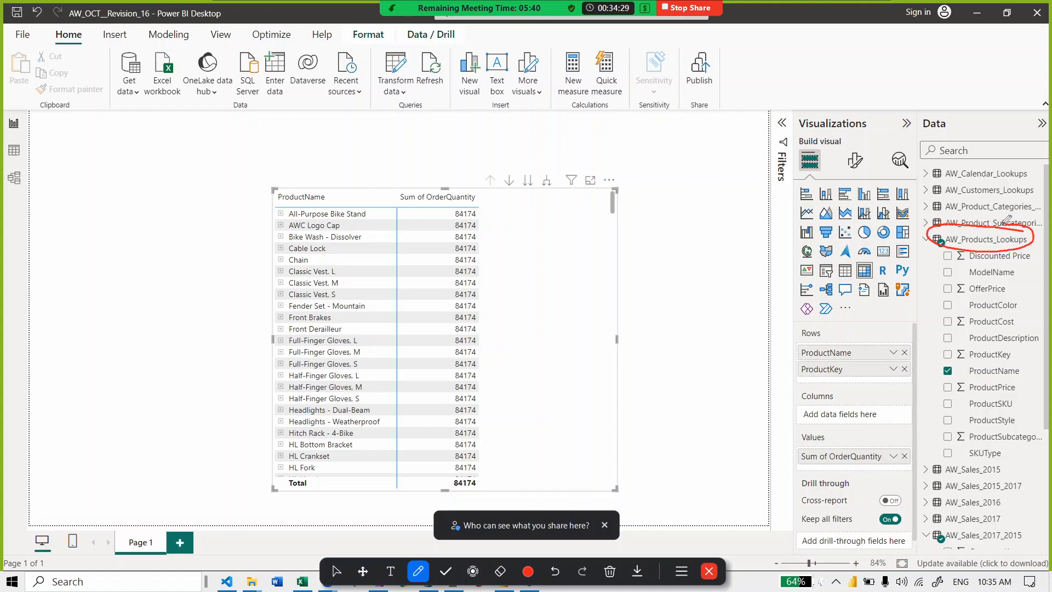
mouse_move(1019, 520)
left_mouse_down()
mouse_move(923, 539)
mouse_move(1030, 545)
mouse_move(1040, 514)
left_mouse_up()
left_click_drag(938, 225, 764, 222)
left_click_drag(695, 207, 703, 224)
left_click_drag(705, 201, 712, 204)
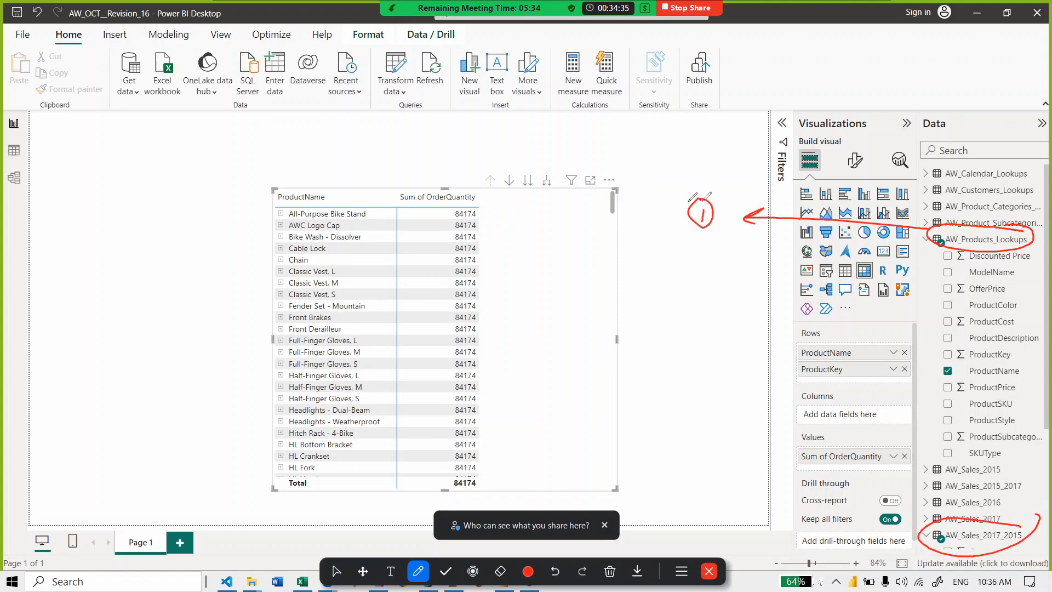
left_click_drag(722, 518, 738, 525)
left_click_drag(733, 509, 739, 527)
mouse_move(692, 230)
left_mouse_down()
mouse_move(661, 244)
mouse_move(707, 483)
mouse_move(729, 496)
left_mouse_up()
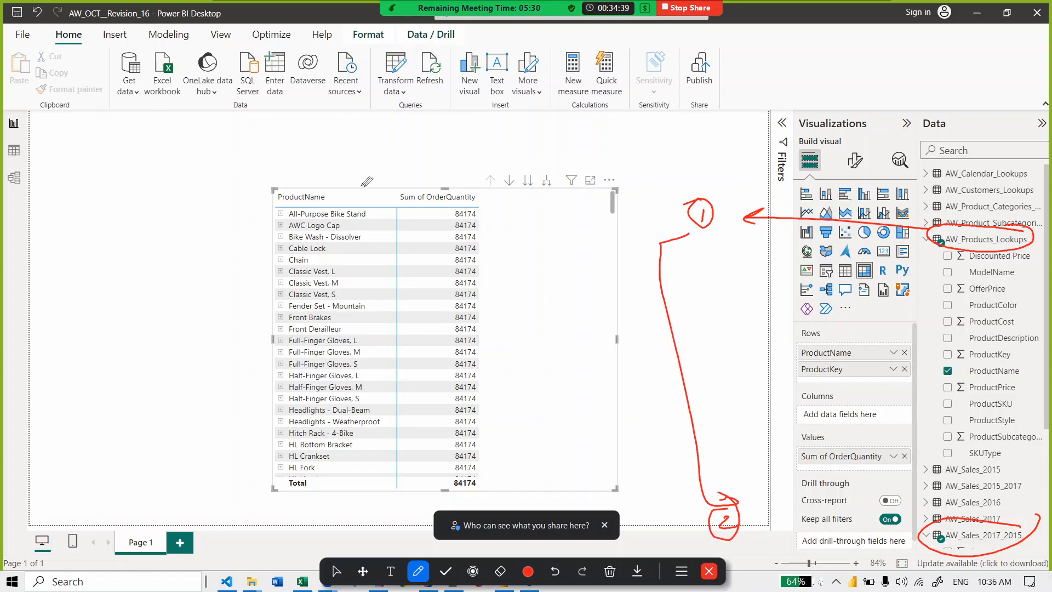
Step: Circle the ProductName header and the OrderQuantity grand total, and mark the repeated values down the column
left_click_drag(305, 184, 320, 193)
left_click_drag(242, 211, 273, 216)
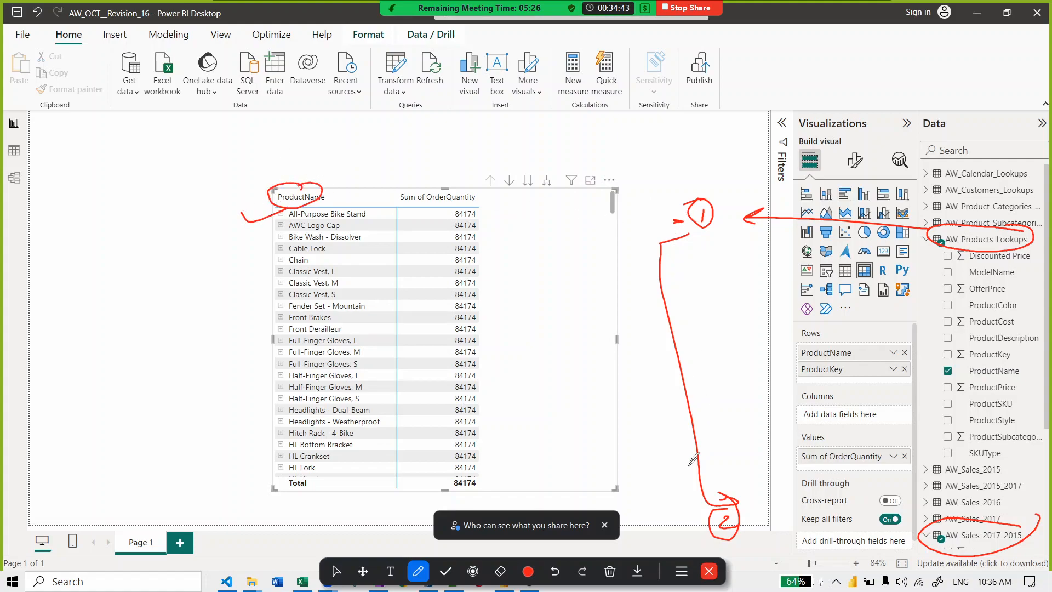
left_click_drag(690, 528, 710, 525)
mouse_move(677, 488)
left_mouse_down()
mouse_move(686, 529)
mouse_move(678, 538)
mouse_move(685, 532)
left_mouse_up()
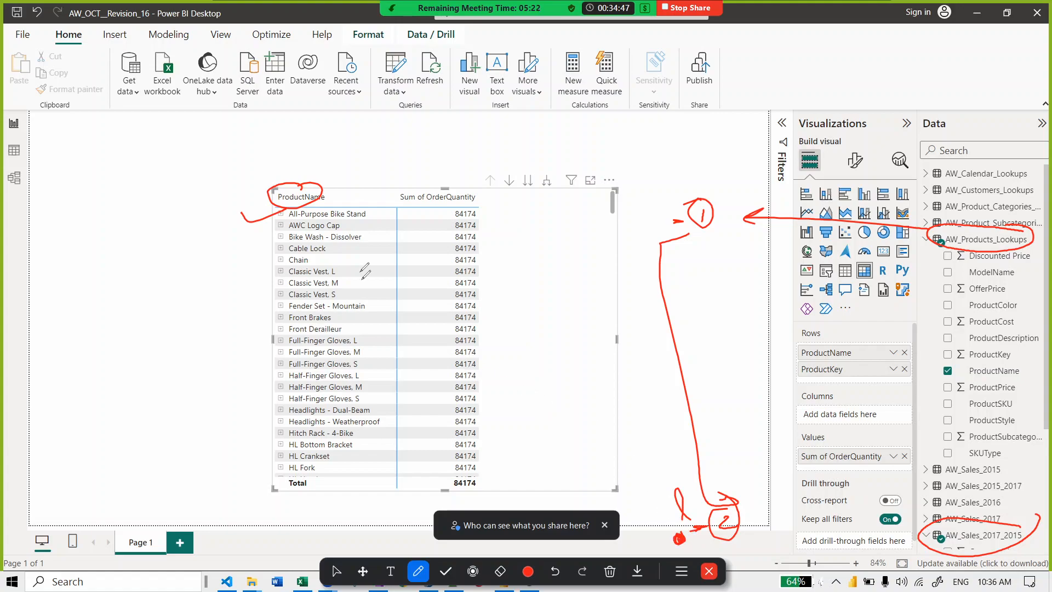
mouse_move(469, 473)
left_mouse_down()
mouse_move(447, 483)
mouse_move(475, 501)
mouse_move(477, 476)
mouse_move(460, 492)
left_mouse_up()
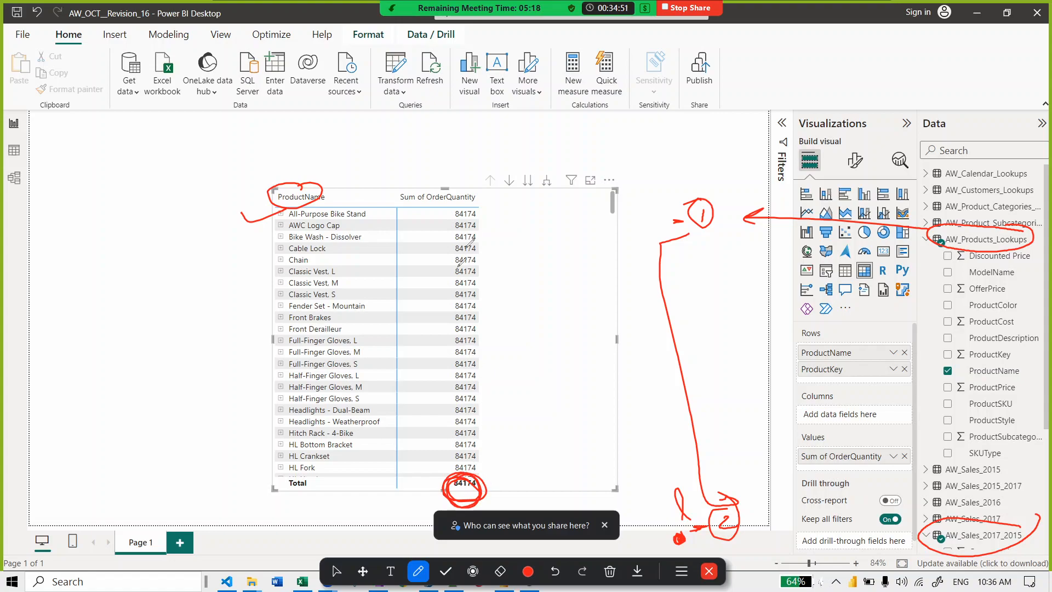
mouse_move(482, 206)
left_mouse_down()
mouse_move(479, 484)
mouse_move(451, 490)
mouse_move(511, 473)
mouse_move(498, 492)
left_mouse_up()
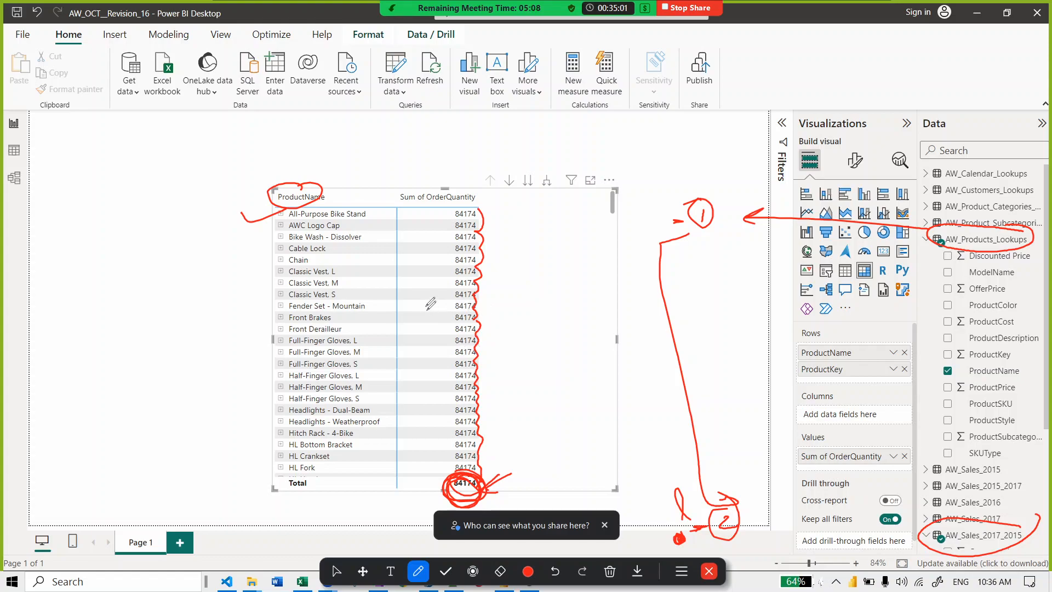
Step: Circle the matrix's Total label and mark individual product rows and their quantity cells with dashes and dots
mouse_move(308, 470)
left_mouse_down()
mouse_move(286, 492)
mouse_move(335, 478)
mouse_move(319, 514)
mouse_move(325, 475)
mouse_move(322, 488)
left_mouse_up()
left_click(440, 226)
left_click(433, 273)
left_click(433, 303)
left_click(432, 326)
left_click(427, 348)
left_click_drag(373, 213, 393, 210)
mouse_move(373, 230)
left_mouse_down()
mouse_move(390, 227)
mouse_move(389, 237)
left_mouse_up()
left_click_drag(370, 250, 398, 248)
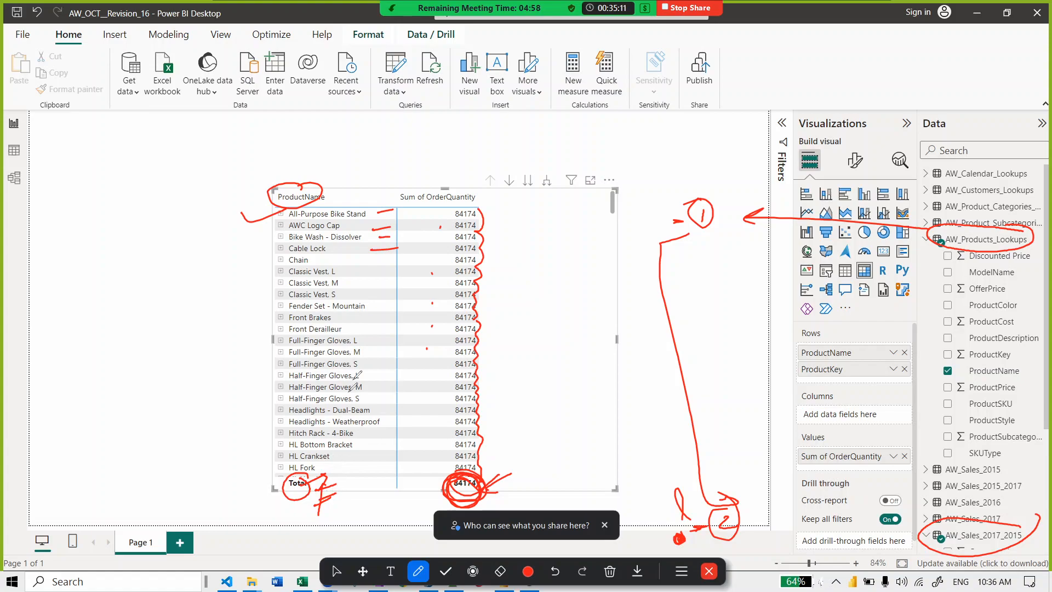
Step: Circle both matrix headers, draw a crossed-out link between them, and add an arrow from ProductName to Sum of OrderQuantity
mouse_move(352, 133)
left_mouse_down()
mouse_move(361, 143)
mouse_move(346, 175)
left_mouse_up()
mouse_move(343, 164)
left_mouse_down()
mouse_move(442, 144)
mouse_move(441, 185)
left_mouse_up()
left_click_drag(436, 175, 452, 176)
mouse_move(302, 179)
left_mouse_down()
mouse_move(329, 214)
mouse_move(340, 189)
left_mouse_up()
mouse_move(485, 189)
left_mouse_down()
mouse_move(390, 203)
mouse_move(463, 178)
left_mouse_up()
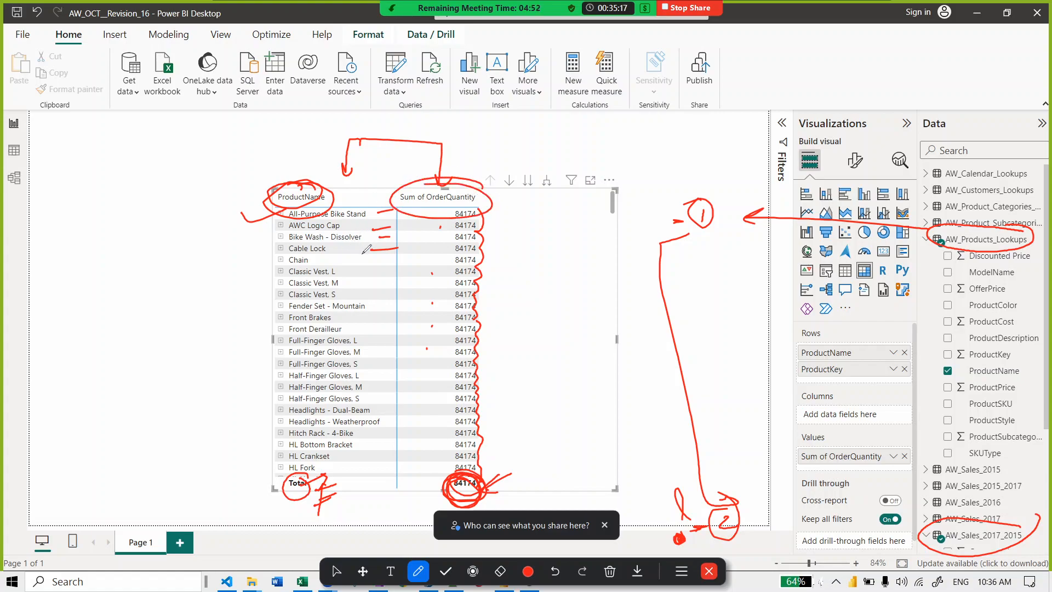
left_click_drag(409, 132, 371, 166)
mouse_move(378, 131)
left_mouse_down()
mouse_move(414, 163)
mouse_move(366, 182)
left_mouse_up()
left_click_drag(301, 200, 390, 199)
left_click_drag(377, 189, 390, 199)
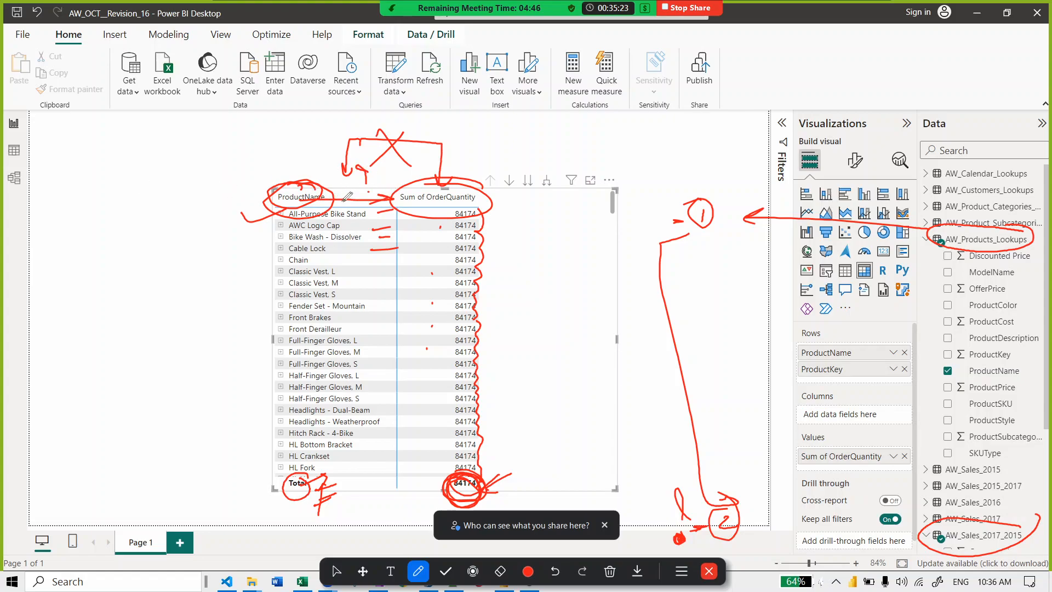
Step: Circle the Model view icon and sketch two linked boxes with a circled product key note beneath them
mouse_move(27, 164)
left_mouse_down()
mouse_move(7, 170)
mouse_move(24, 163)
left_mouse_up()
mouse_move(154, 198)
left_mouse_down()
mouse_move(161, 228)
mouse_move(219, 189)
mouse_move(250, 203)
mouse_move(225, 209)
left_mouse_up()
mouse_move(175, 182)
left_mouse_down()
mouse_move(197, 167)
mouse_move(230, 171)
left_mouse_up()
mouse_move(162, 271)
left_mouse_down()
mouse_move(161, 308)
mouse_move(189, 281)
mouse_move(241, 262)
mouse_move(249, 271)
mouse_move(165, 274)
mouse_move(214, 271)
left_mouse_up()
left_click_drag(153, 290, 218, 272)
mouse_move(166, 311)
left_mouse_down()
mouse_move(168, 352)
mouse_move(189, 326)
left_mouse_up()
mouse_move(164, 242)
left_mouse_down()
mouse_move(259, 259)
mouse_move(154, 245)
left_mouse_up()
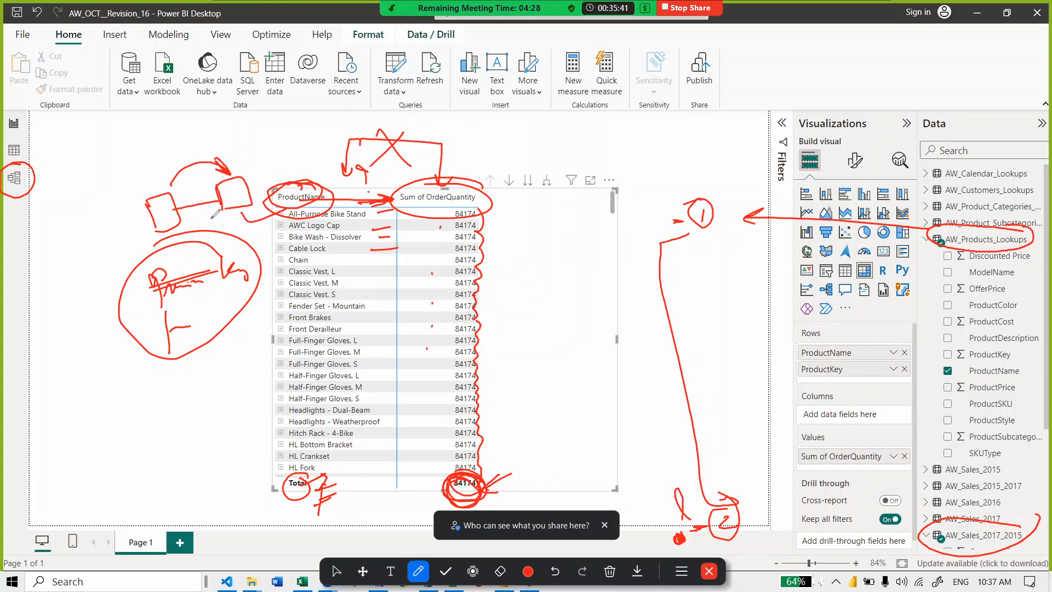
Step: Draw an arrow out of the circled Model view icon and a check mark with dashes over the first OrderQuantity values
left_click_drag(432, 239, 448, 238)
left_click_drag(430, 247, 449, 252)
mouse_move(27, 176)
left_mouse_down()
mouse_move(60, 162)
mouse_move(55, 173)
left_mouse_up()
left_click_drag(412, 229, 457, 210)
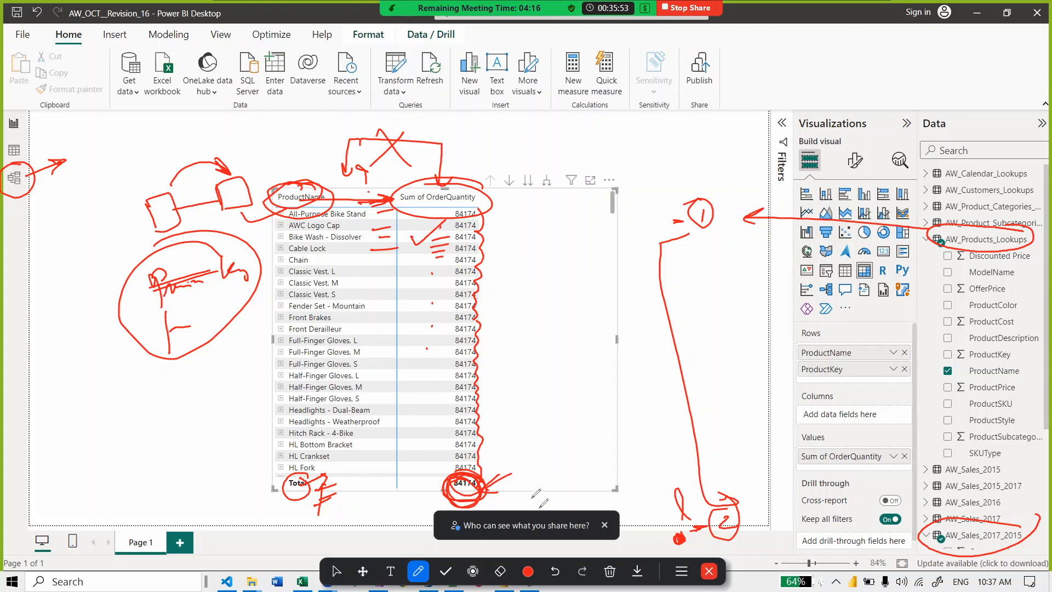
Step: Clear all drawings from the shared screen and close Zoom's annotation tools
left_click(609, 572)
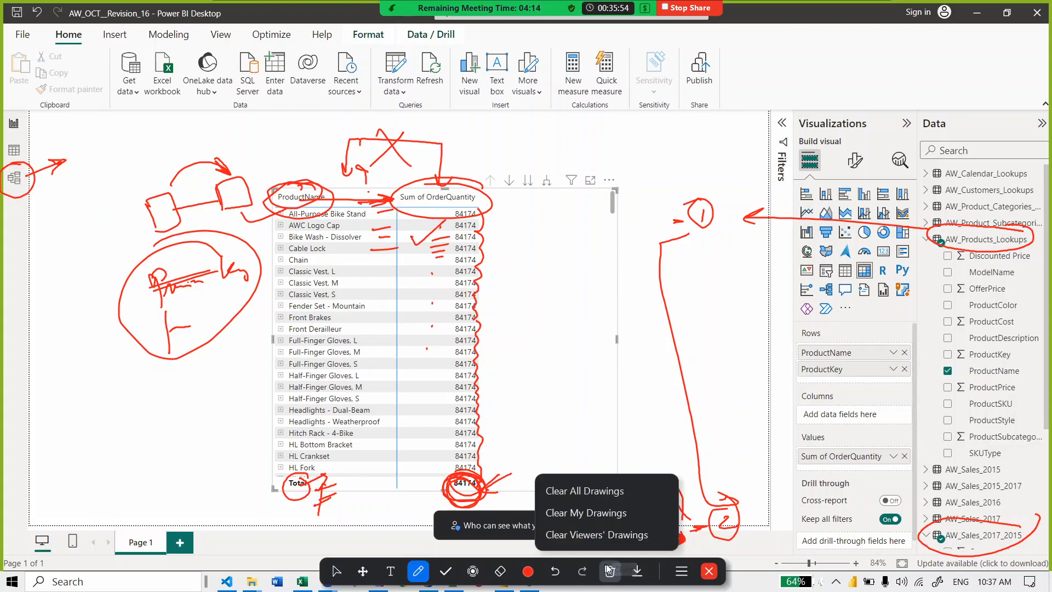
left_click(606, 487)
left_click(605, 525)
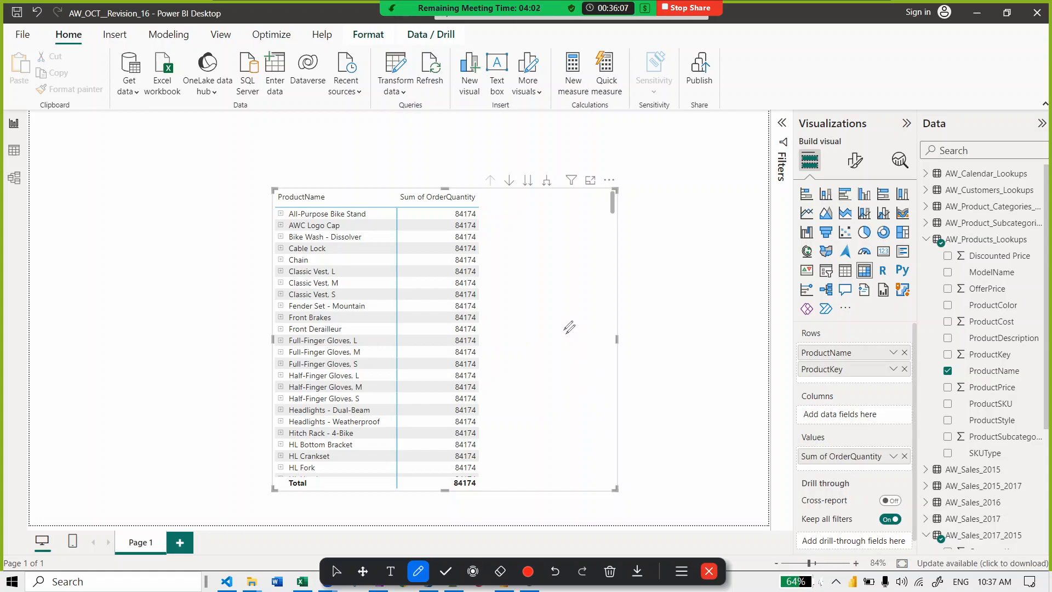
mouse_move(481, 4)
left_click(711, 573)
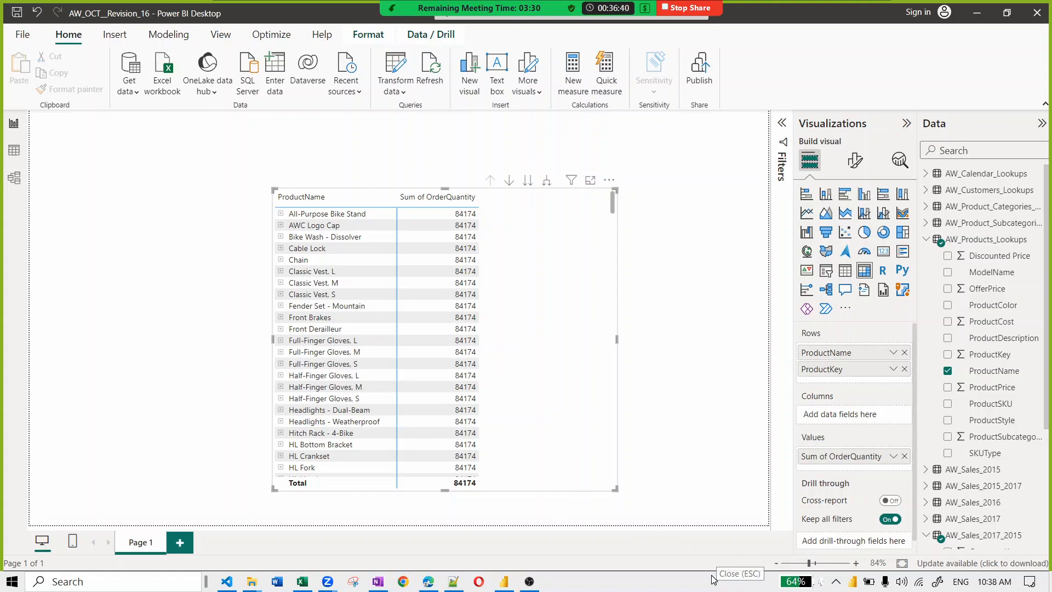
Step: Open Options and review the global Data Load, Auto recovery, Power Query Editor and Preview features pages, plus the current file's Data Load settings
left_click(21, 38)
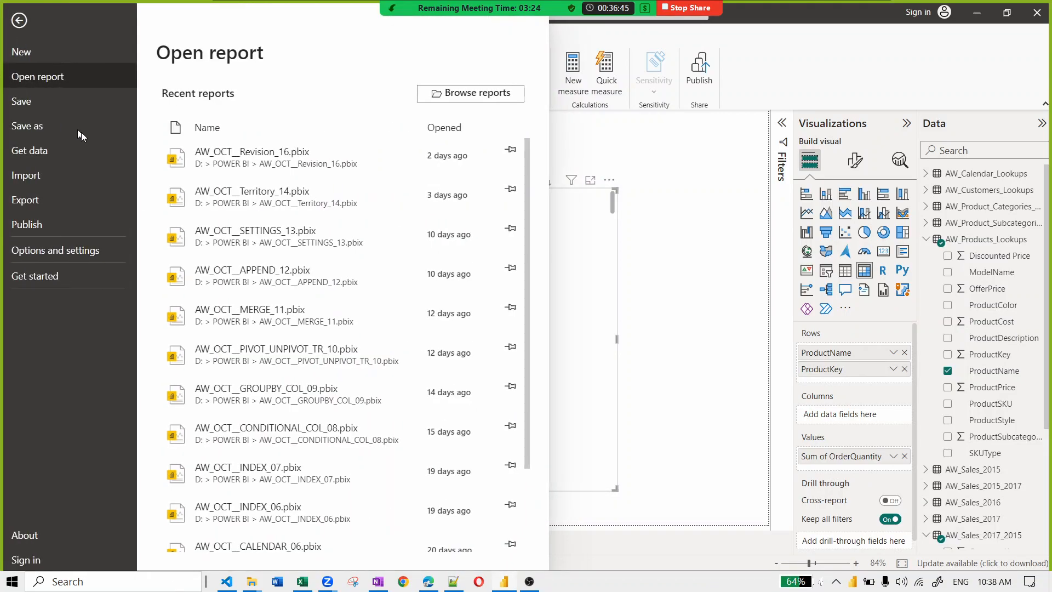
left_click(47, 251)
left_click(226, 99)
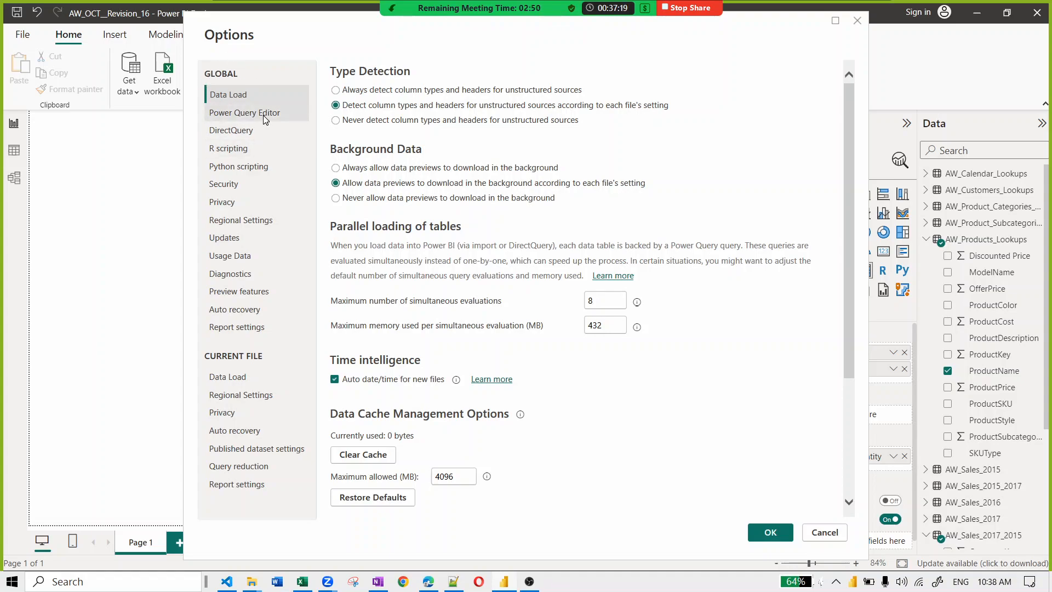
left_click(255, 311)
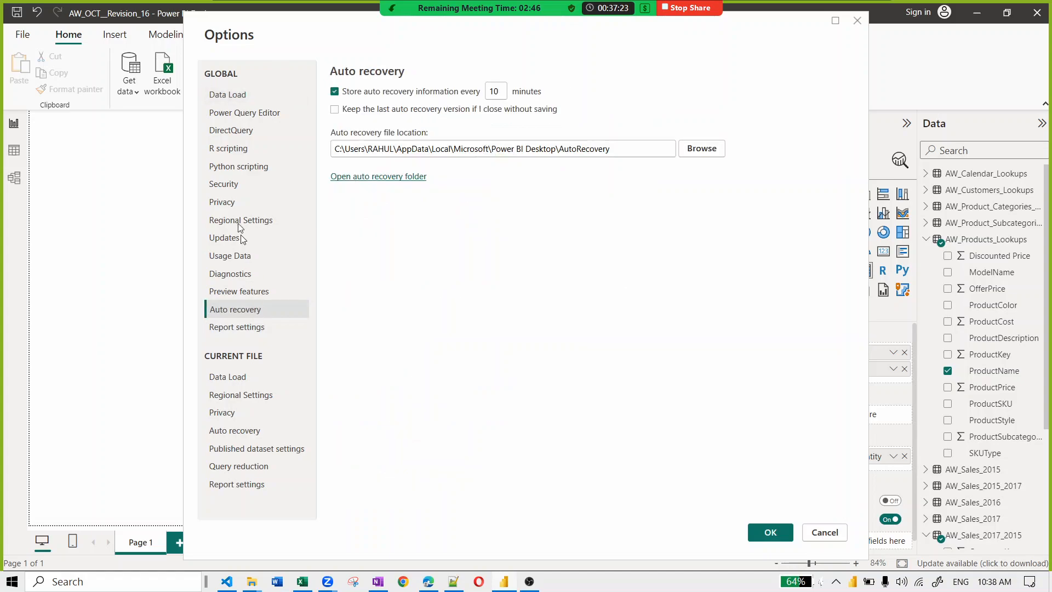
left_click(241, 97)
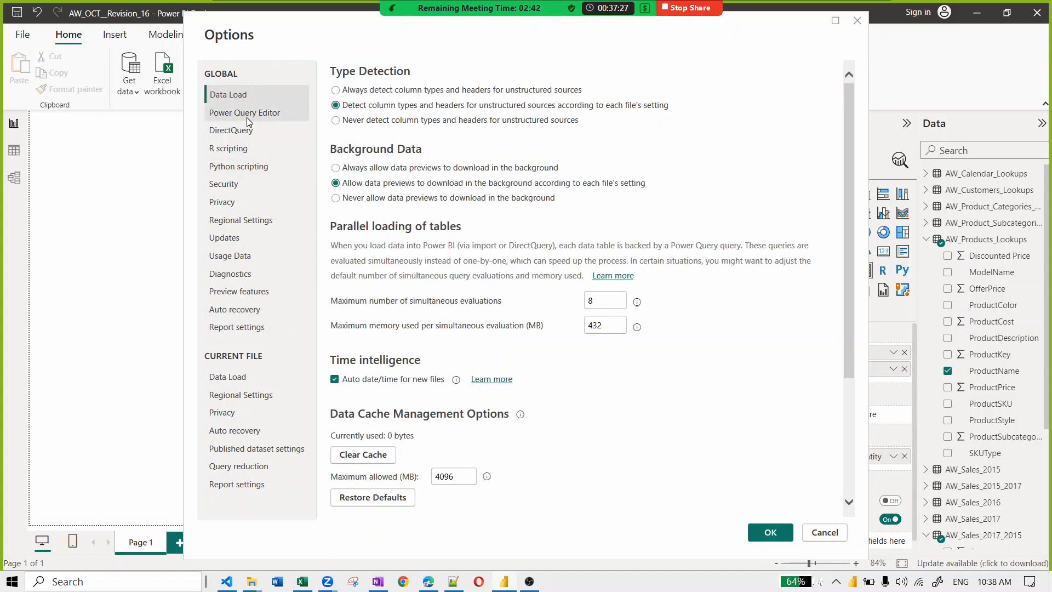
left_click(246, 117)
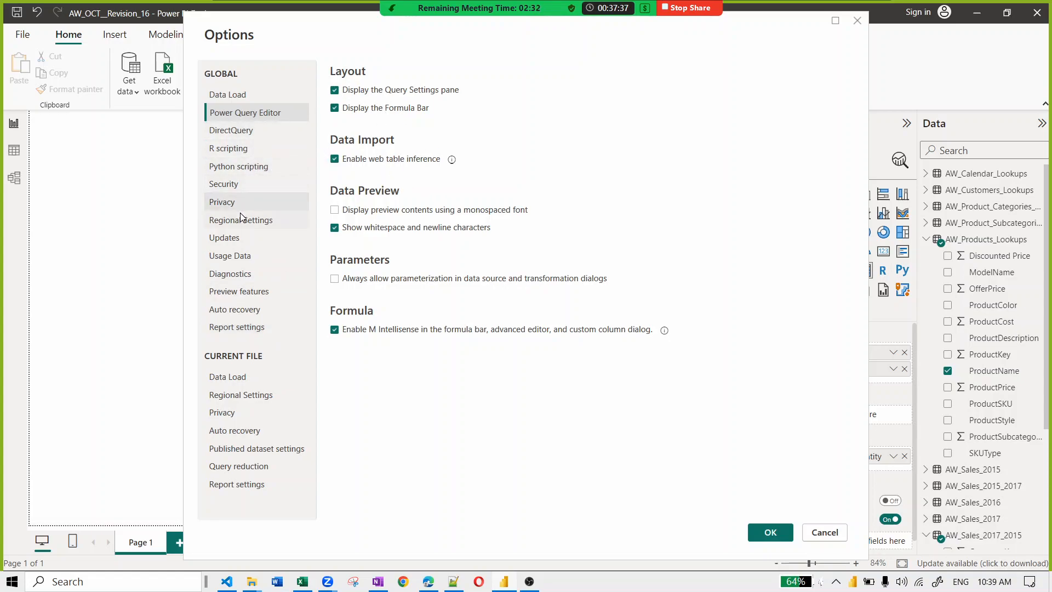
left_click(248, 294)
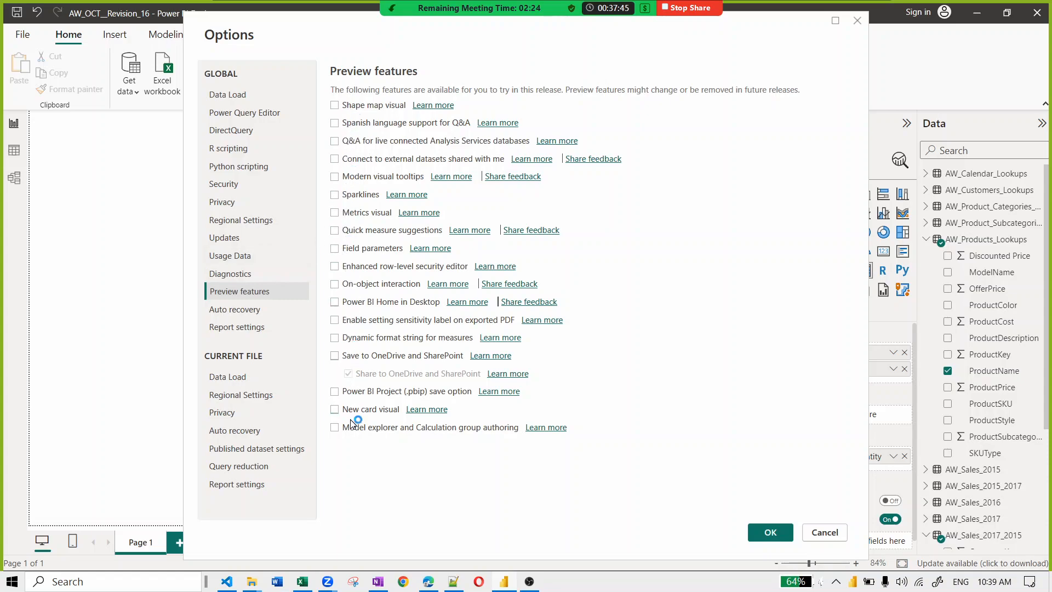
left_click(251, 381)
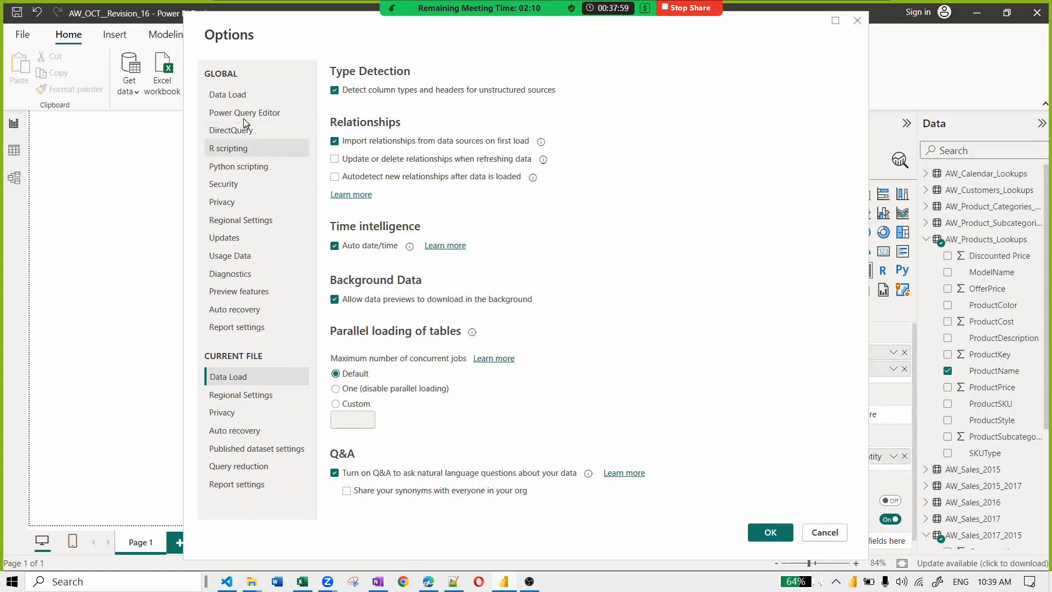
Step: Review the global Python scripting, R scripting, Updates, Usage Data, Diagnostics, Preview features and Auto recovery options, and close Options without changes
left_click(237, 164)
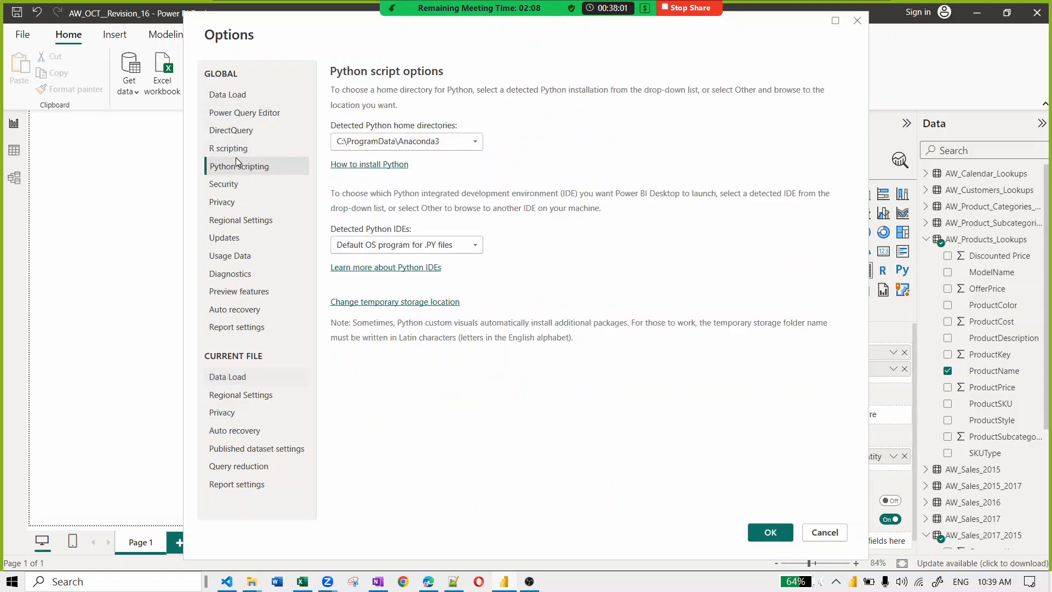
left_click(234, 152)
left_click(239, 165)
left_click(262, 200)
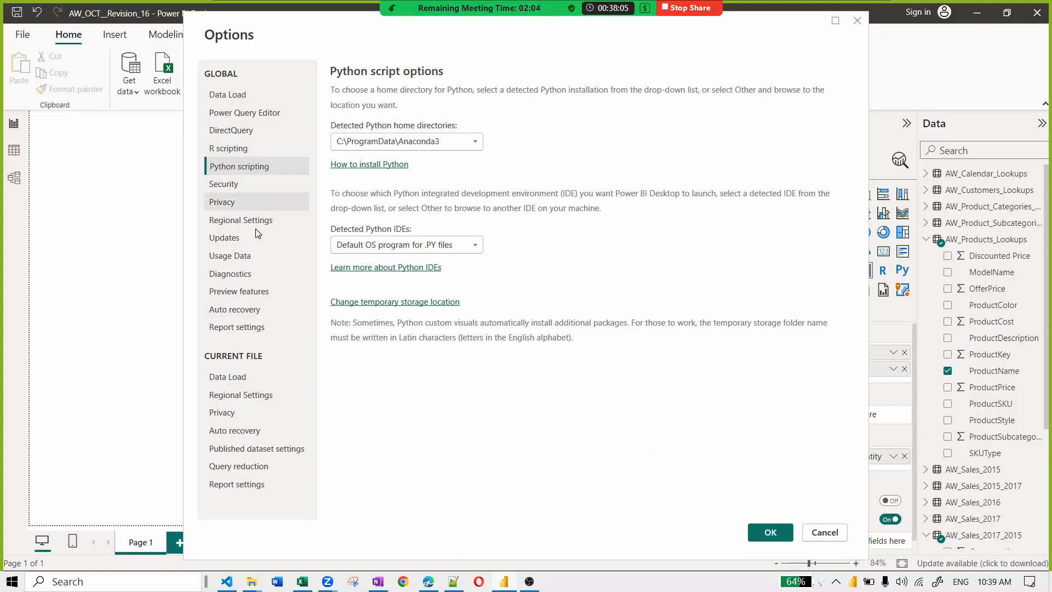
left_click(252, 237)
left_click(251, 258)
left_click(251, 273)
left_click(246, 291)
left_click(241, 310)
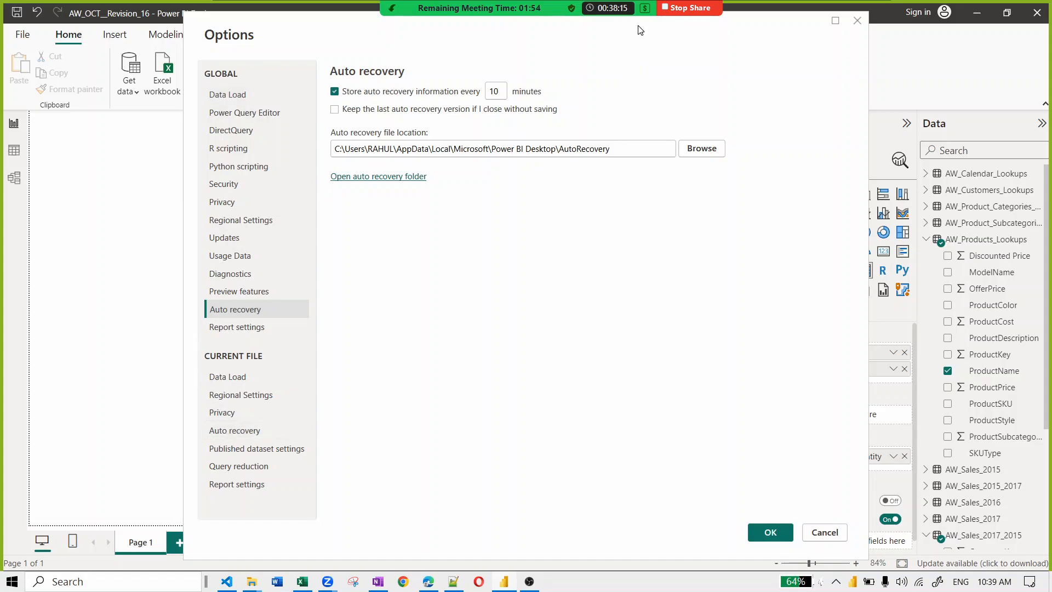
left_click(858, 21)
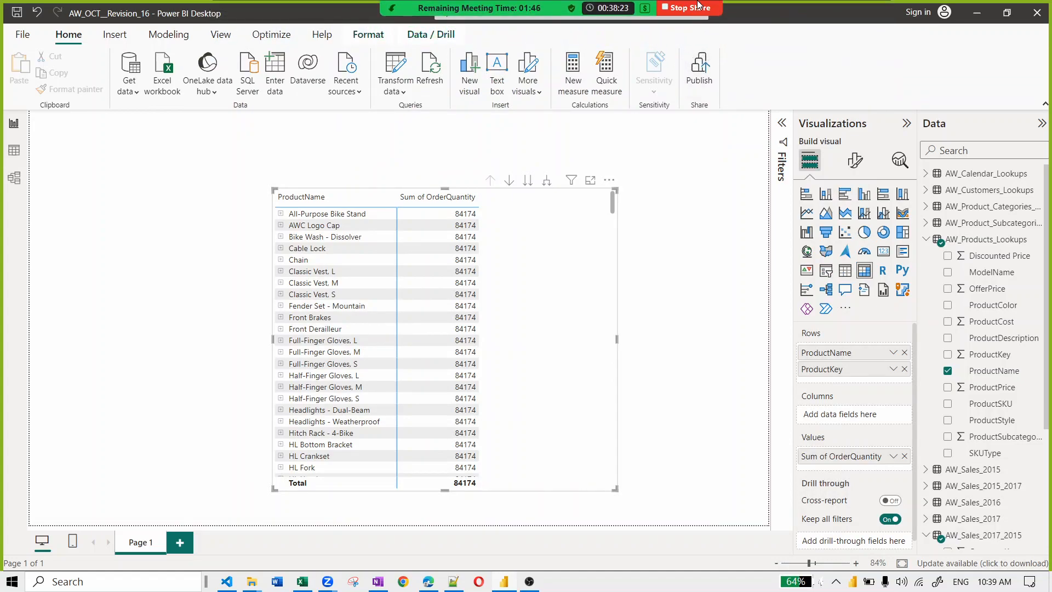
Step: Stop the Zoom screen share and end the meeting for all participants
left_click(698, 7)
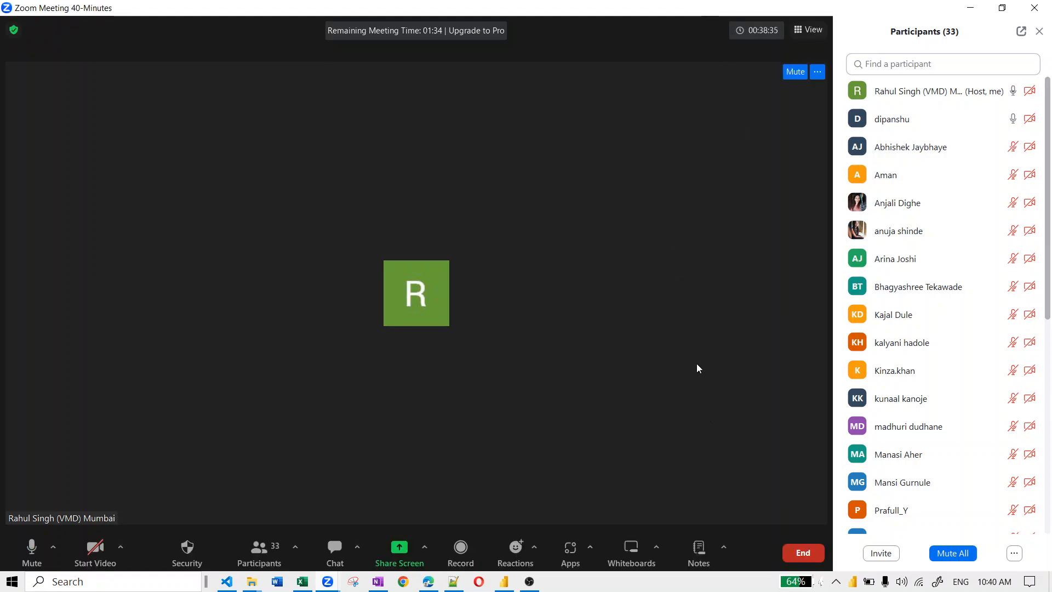
left_click(804, 553)
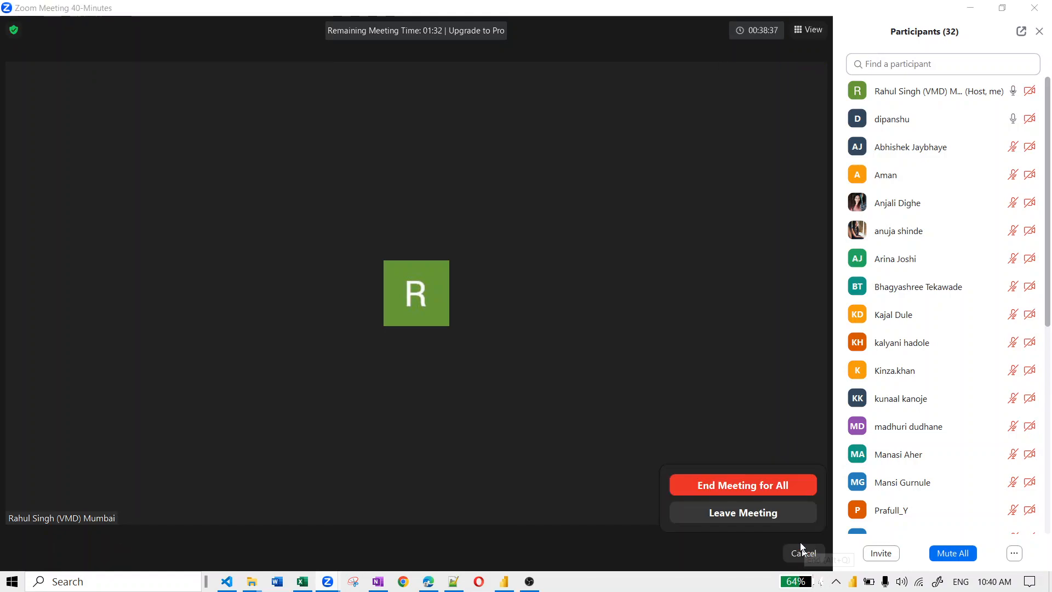
left_click(768, 486)
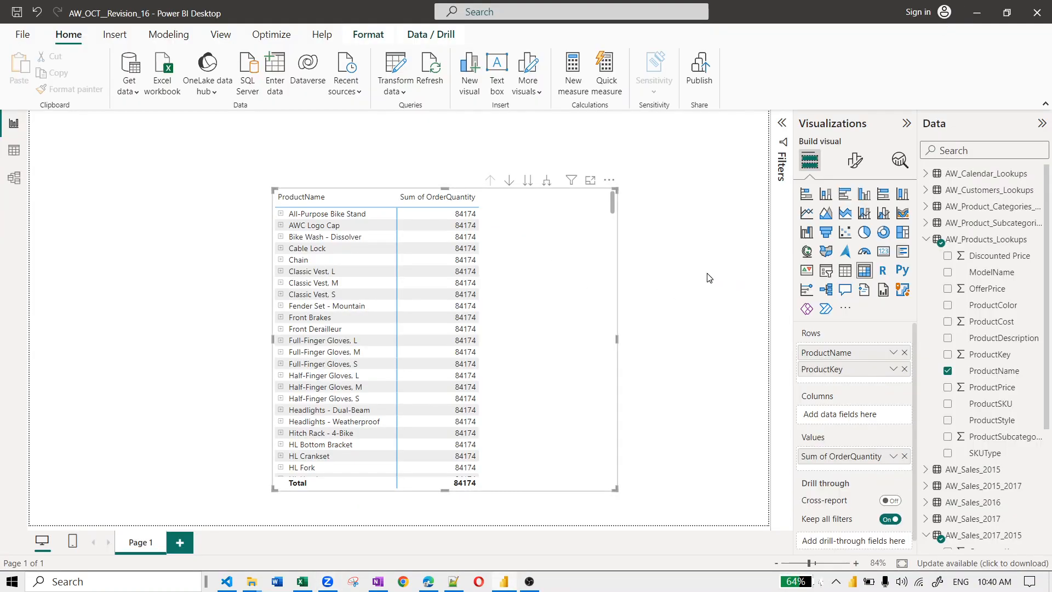
Step: Deselect the matrix, start saving the report as a new file with its name ready for editing, and switch to OBS
left_click(679, 270)
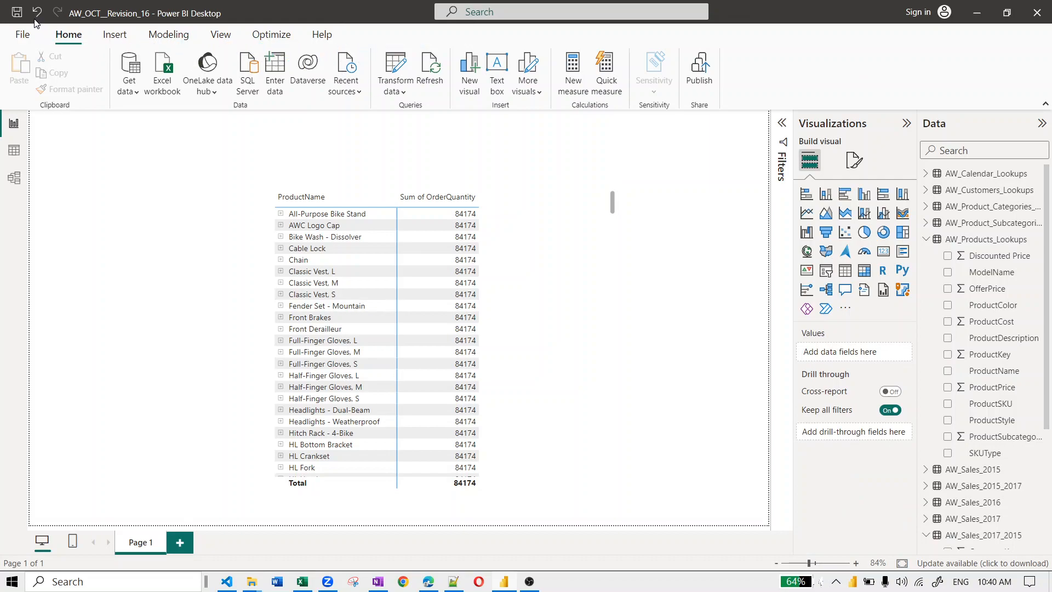
left_click(24, 38)
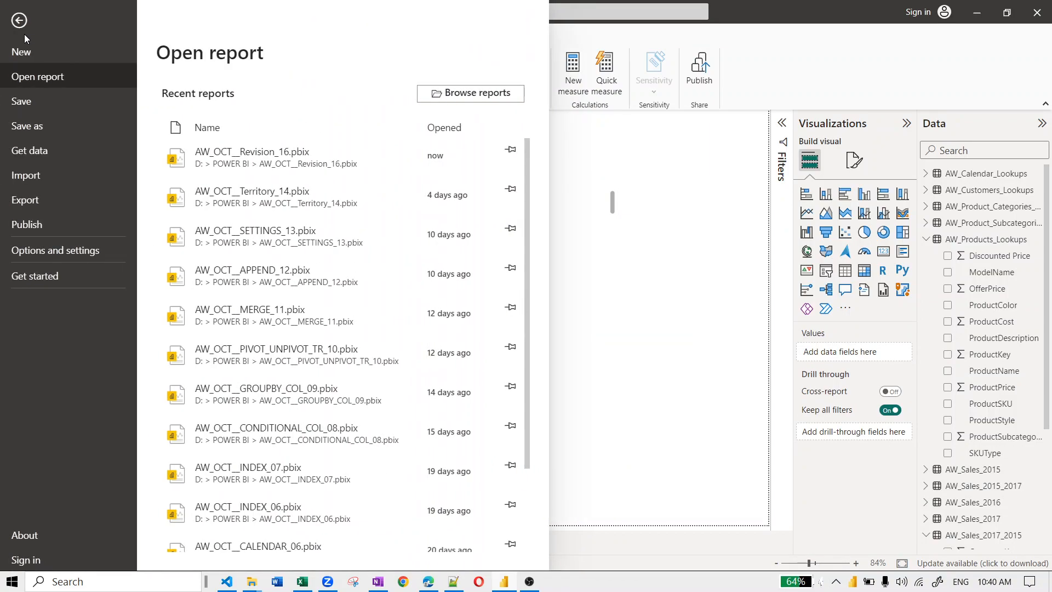
left_click(34, 130)
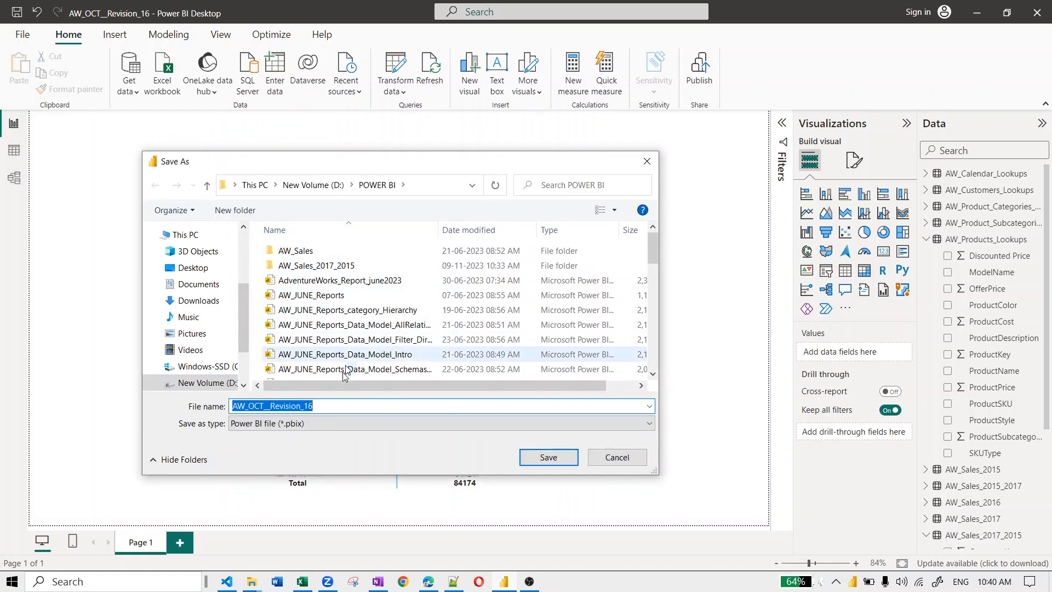
left_click(335, 404)
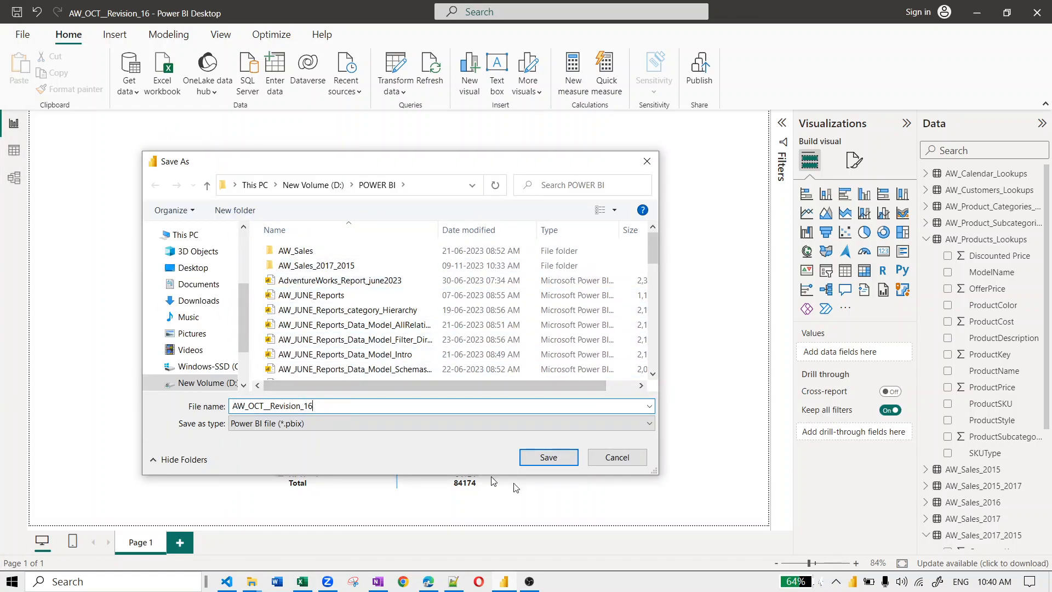
left_click(529, 582)
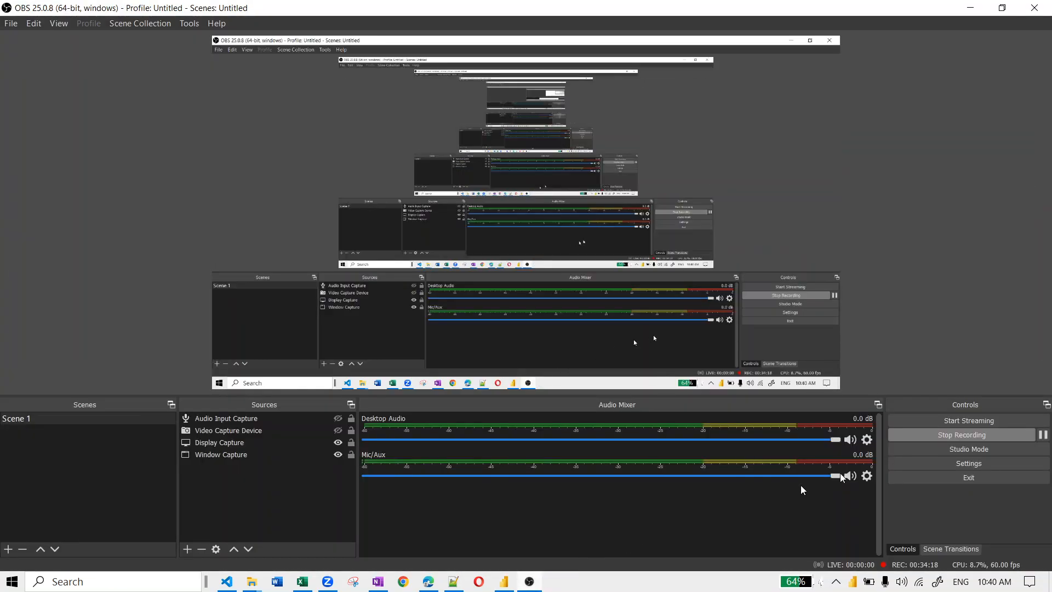